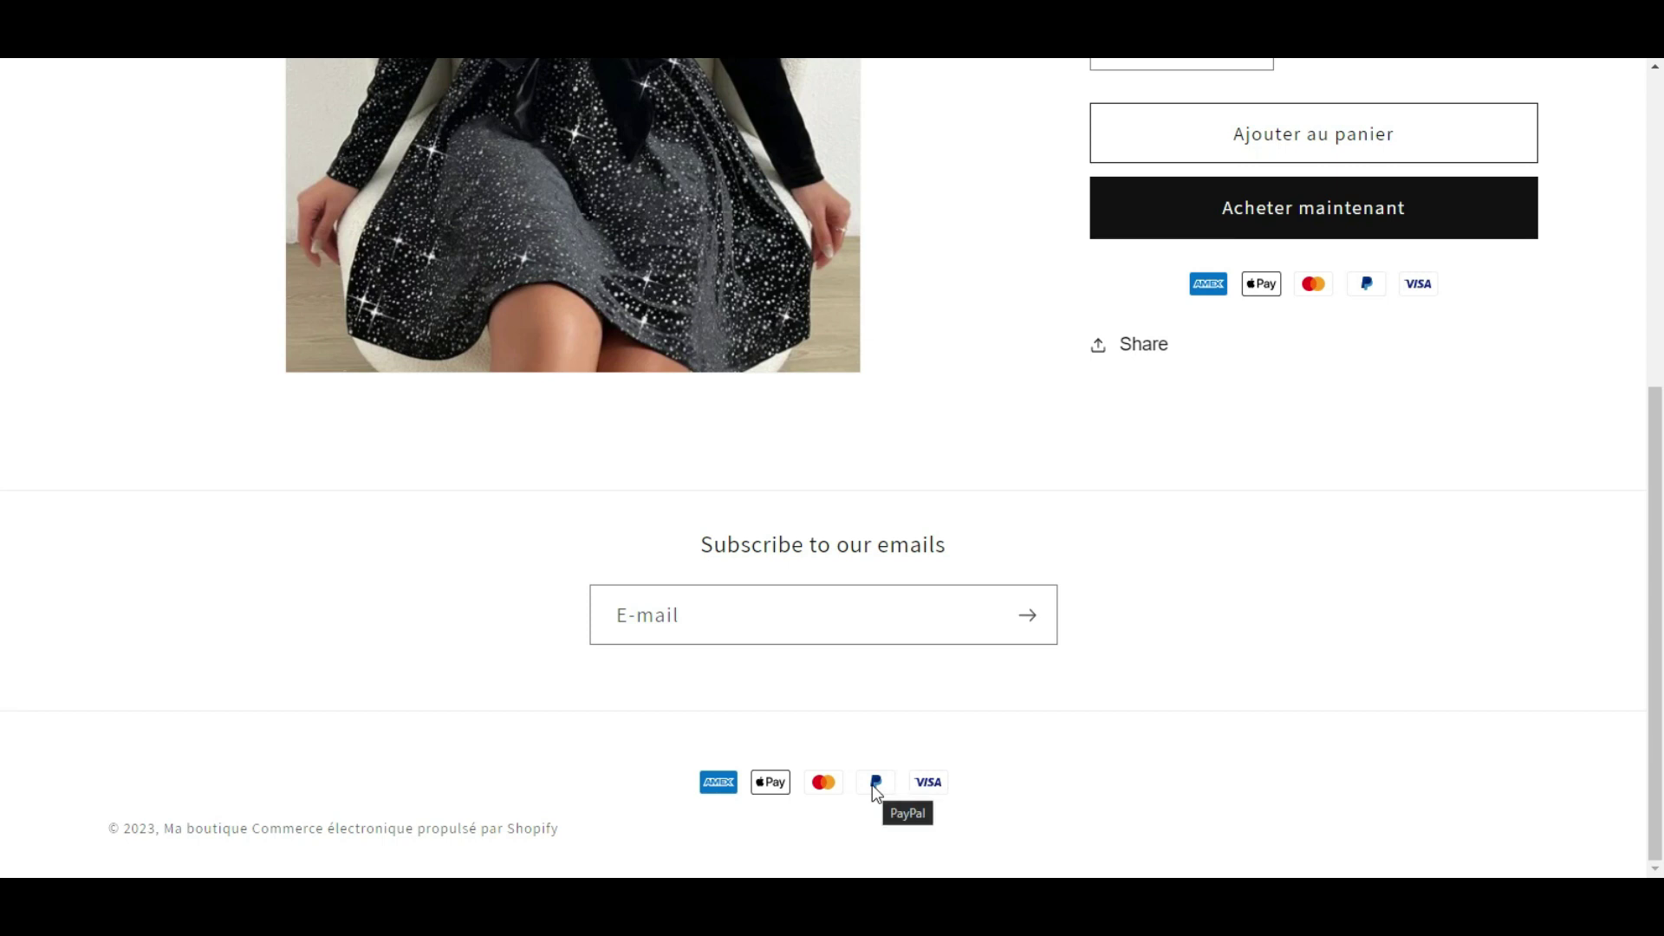
# Examine the payment icons and trust badges beneath the purchase buttons on the Robe de soiree product page.
pyautogui.scroll(1, 1402, 559)
pyautogui.scroll(5, 1398, 554)
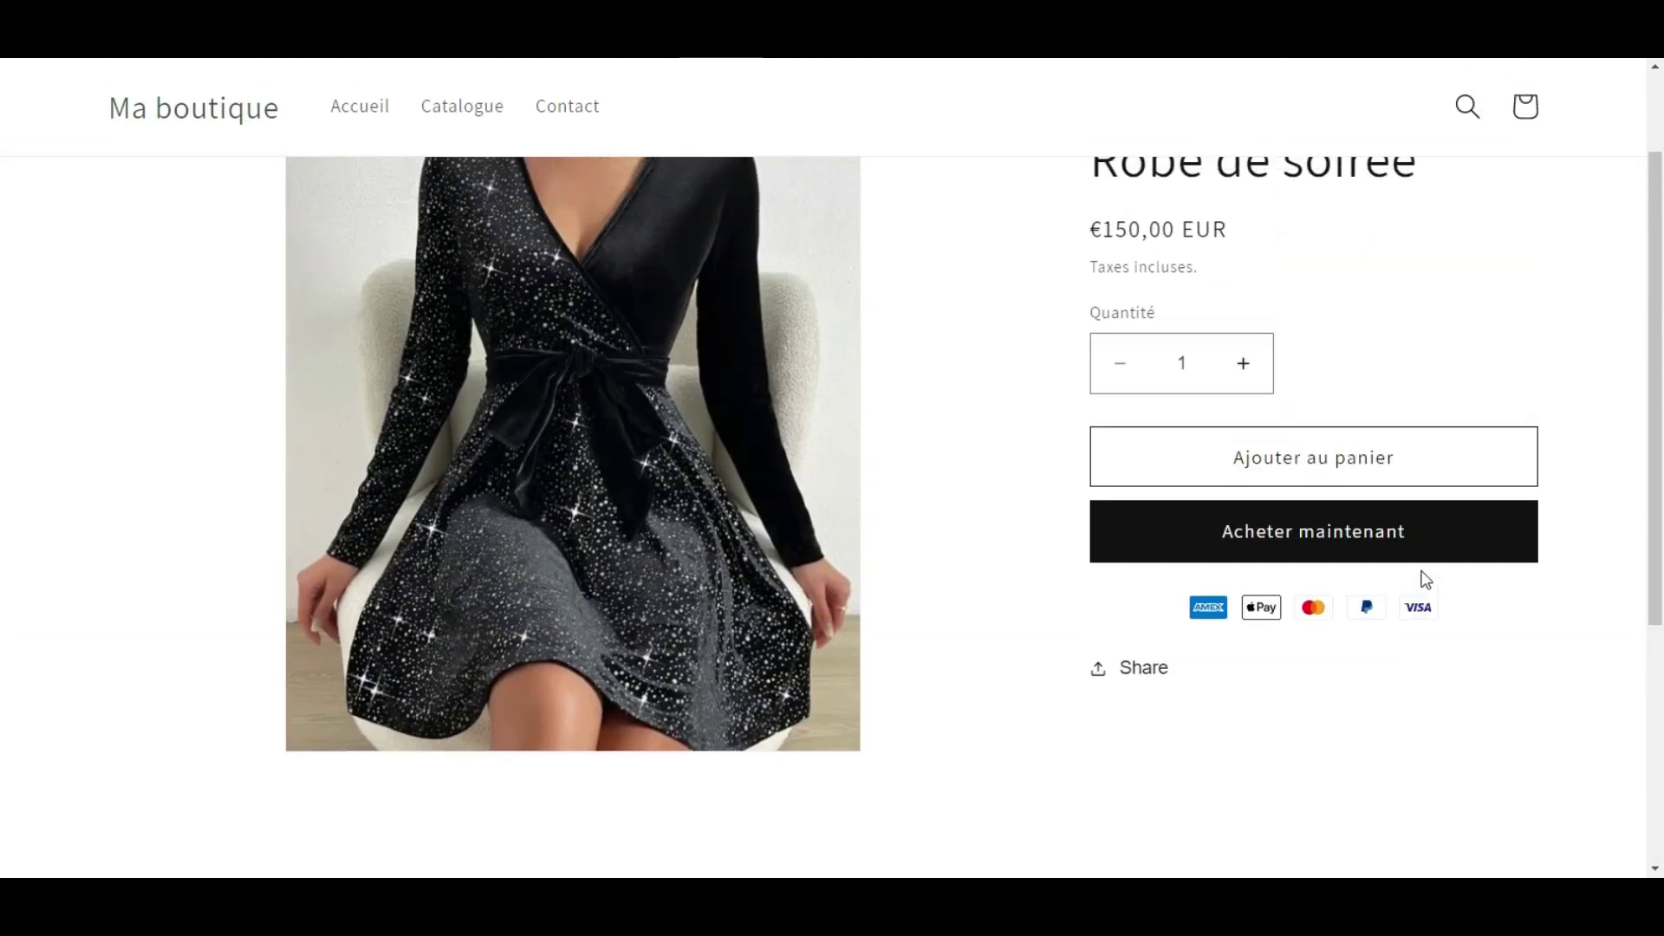
pyautogui.scroll(-3, 1439, 468)
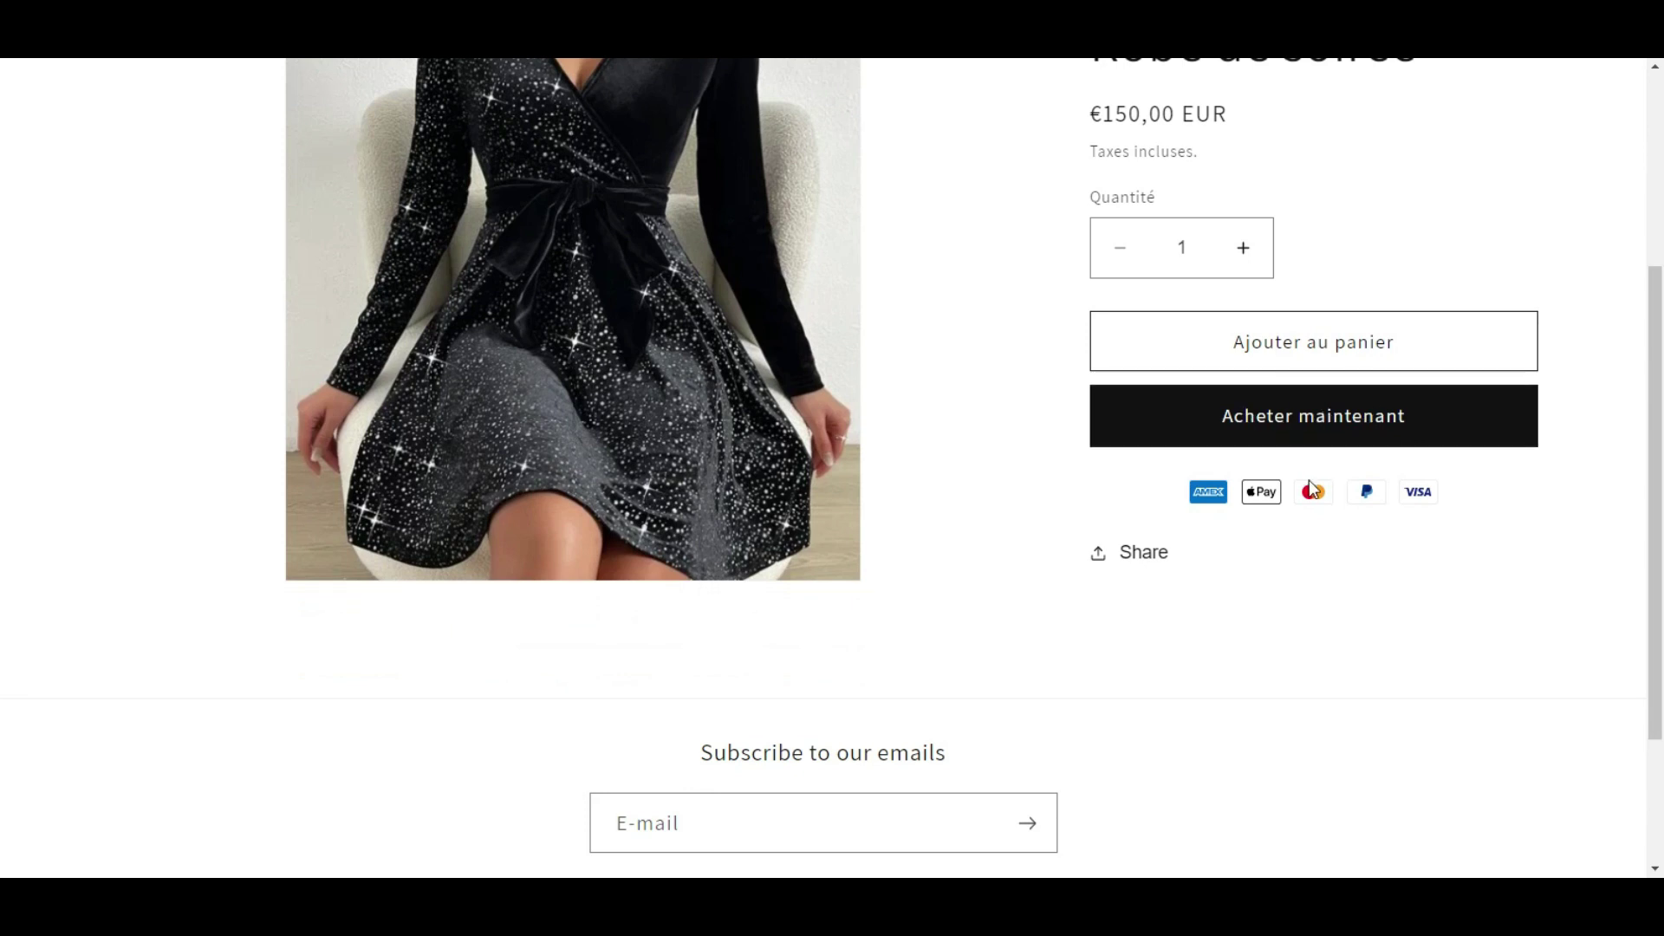
pyautogui.press('F5')
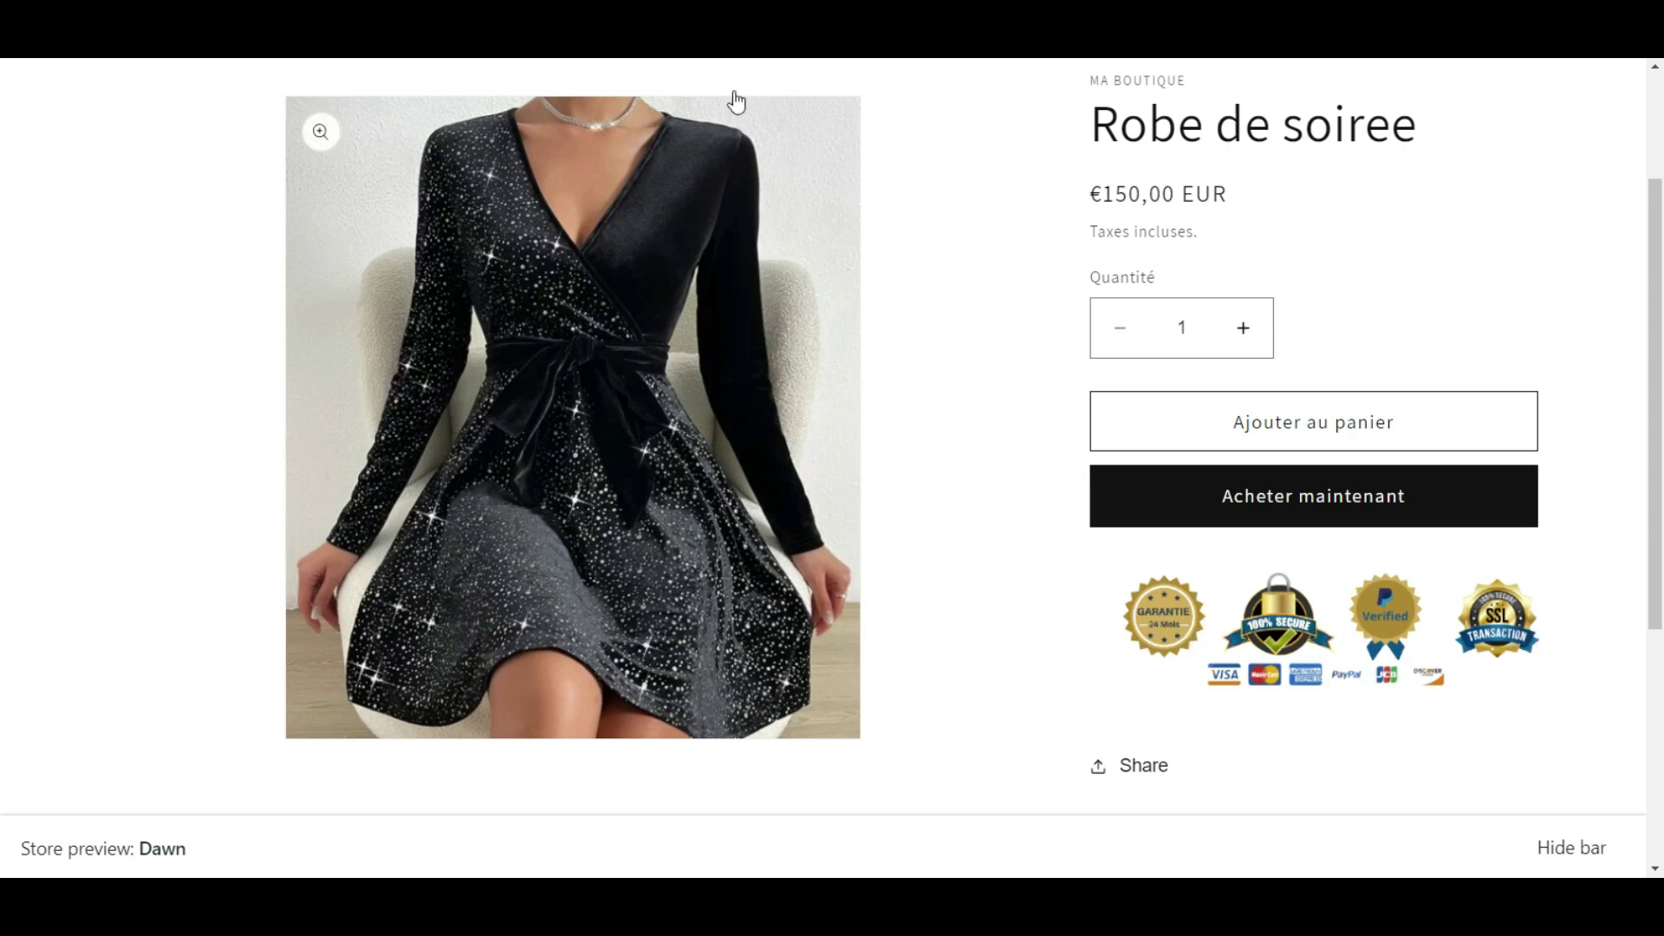
pyautogui.scroll(-1, 1008, 332)
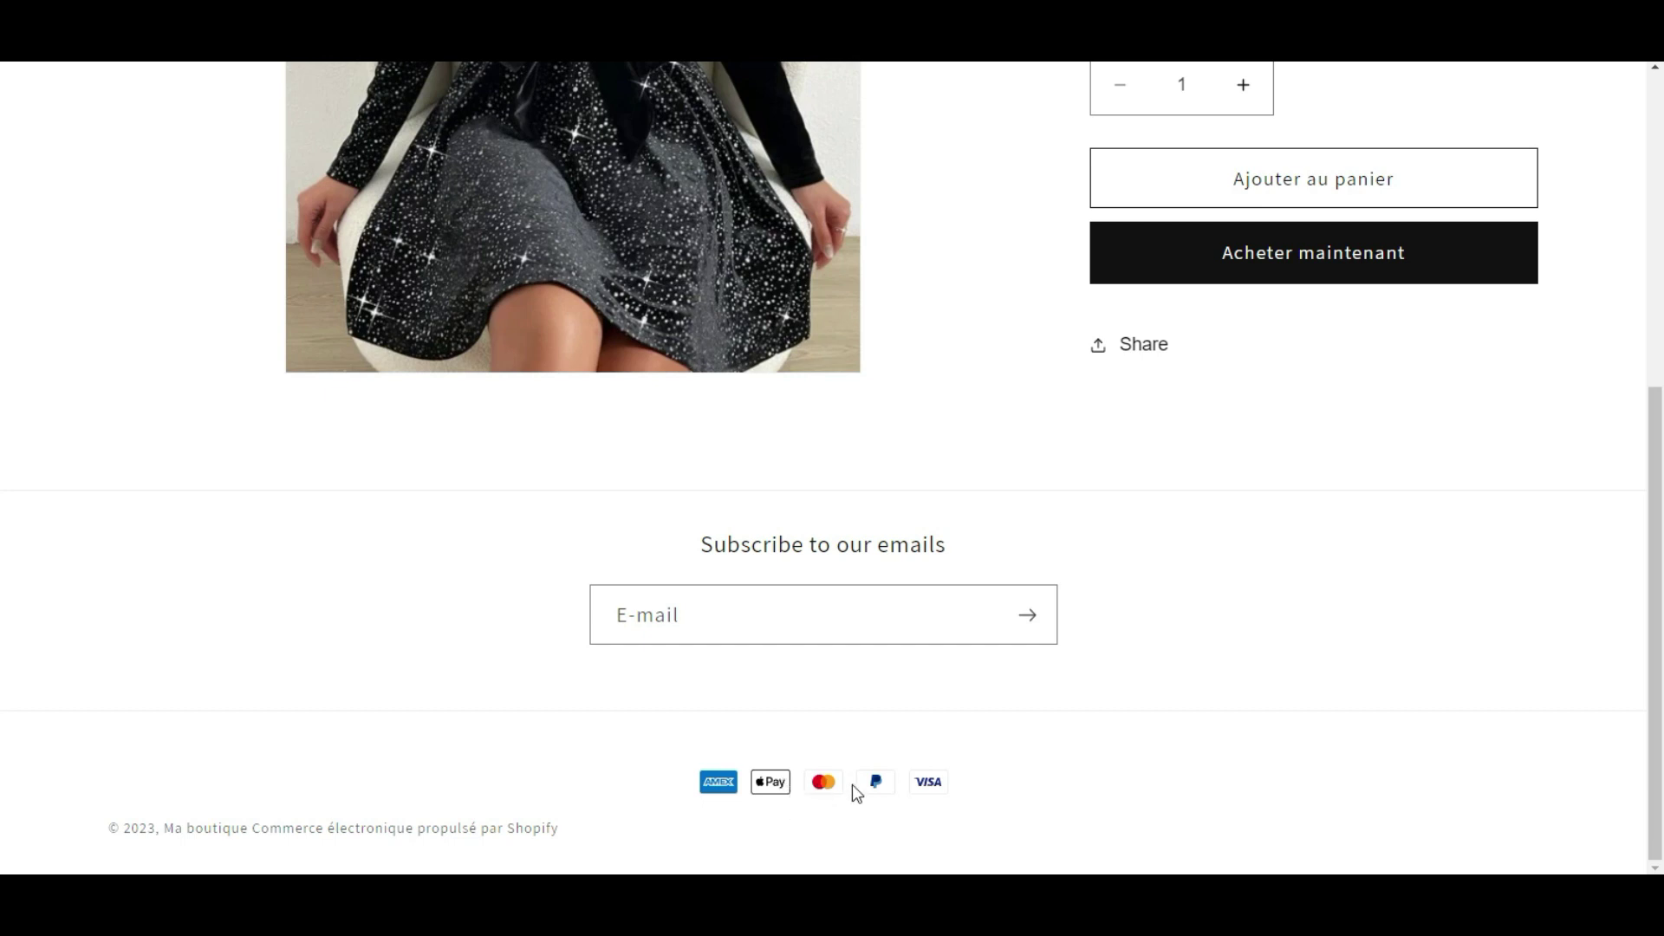
# Inspect the footer's payment icons and copy the HTML of their footer__column--info container, leaving the developer tools closed.
pyautogui.rightClick(942, 783)
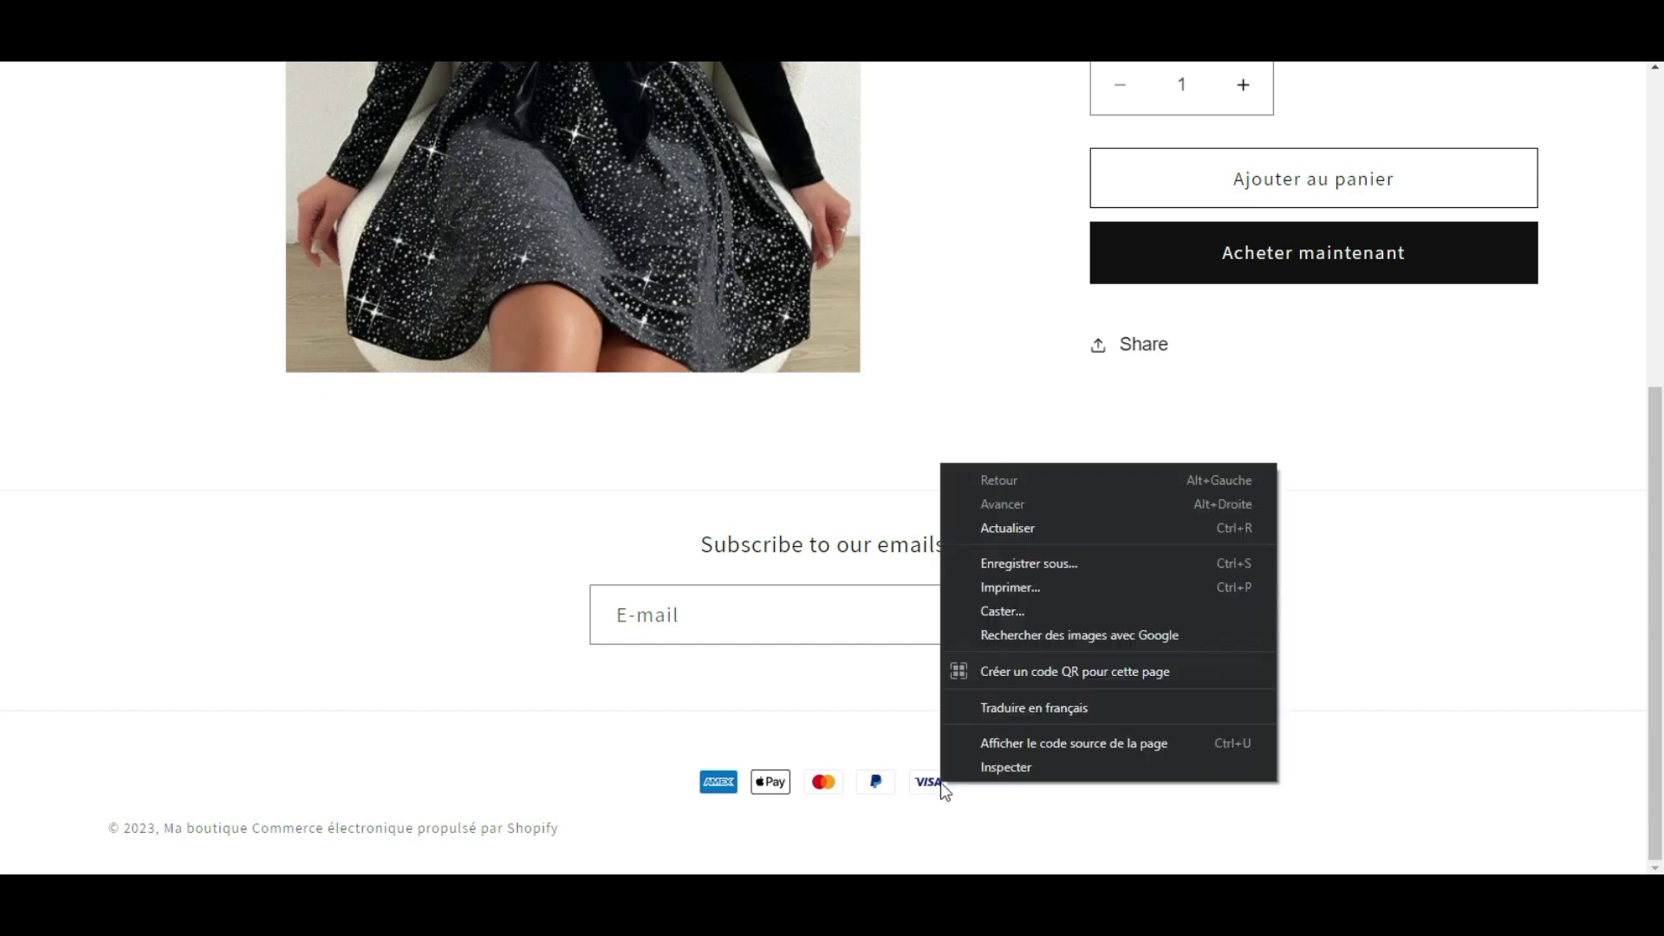
pyautogui.click(987, 766)
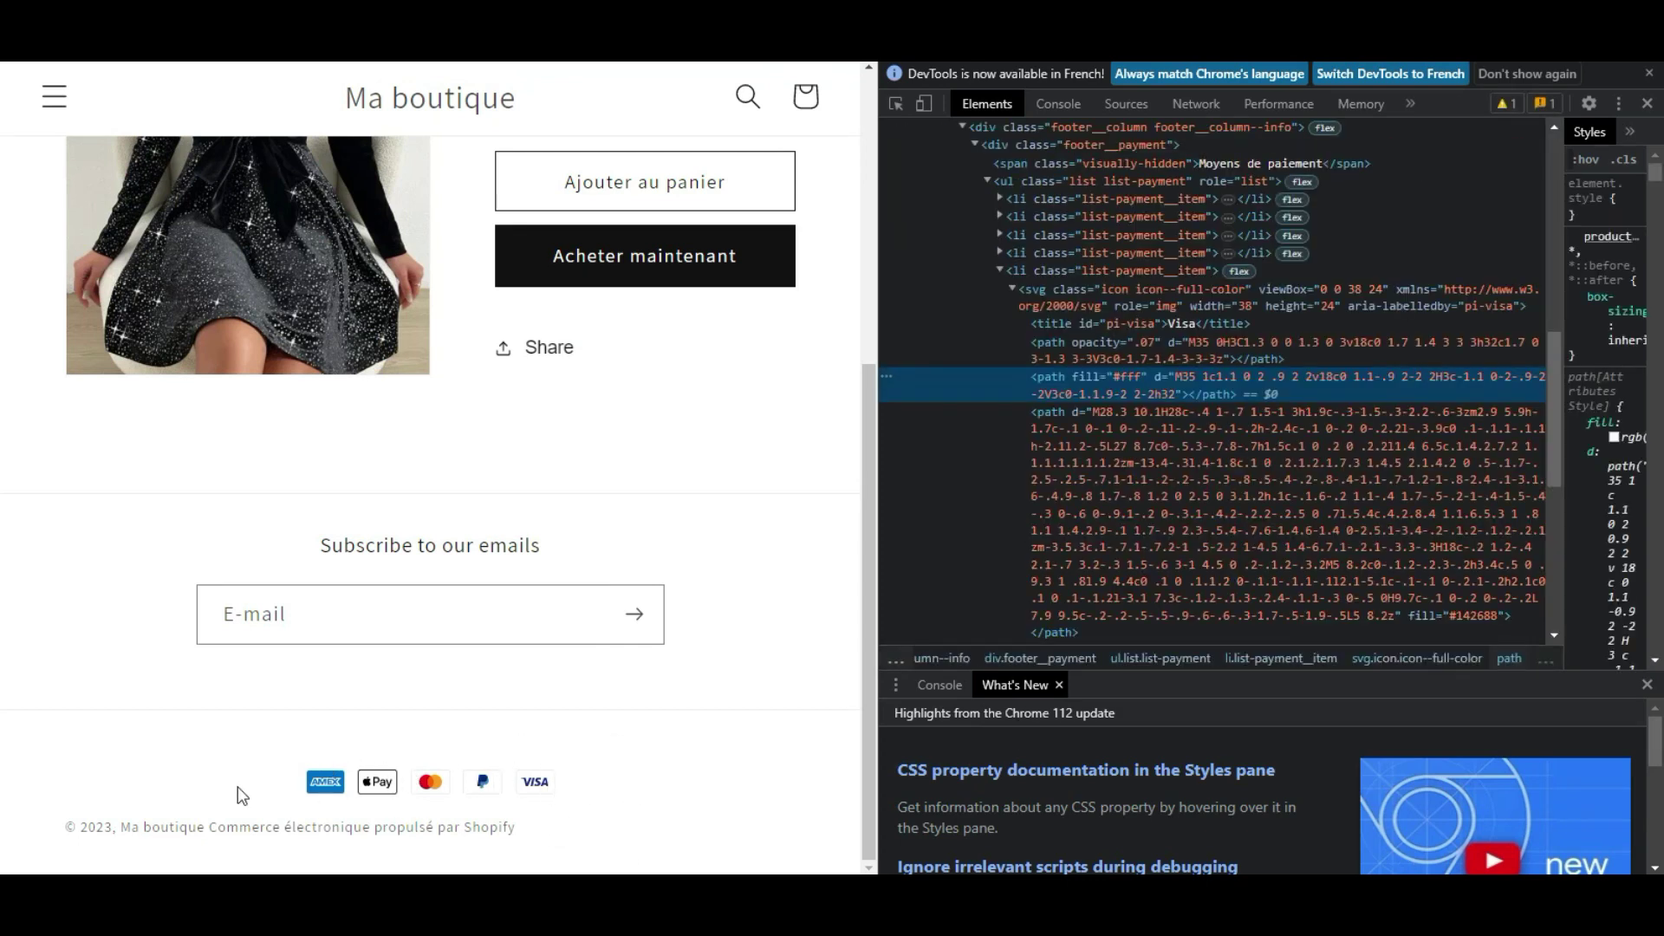
pyautogui.click(893, 107)
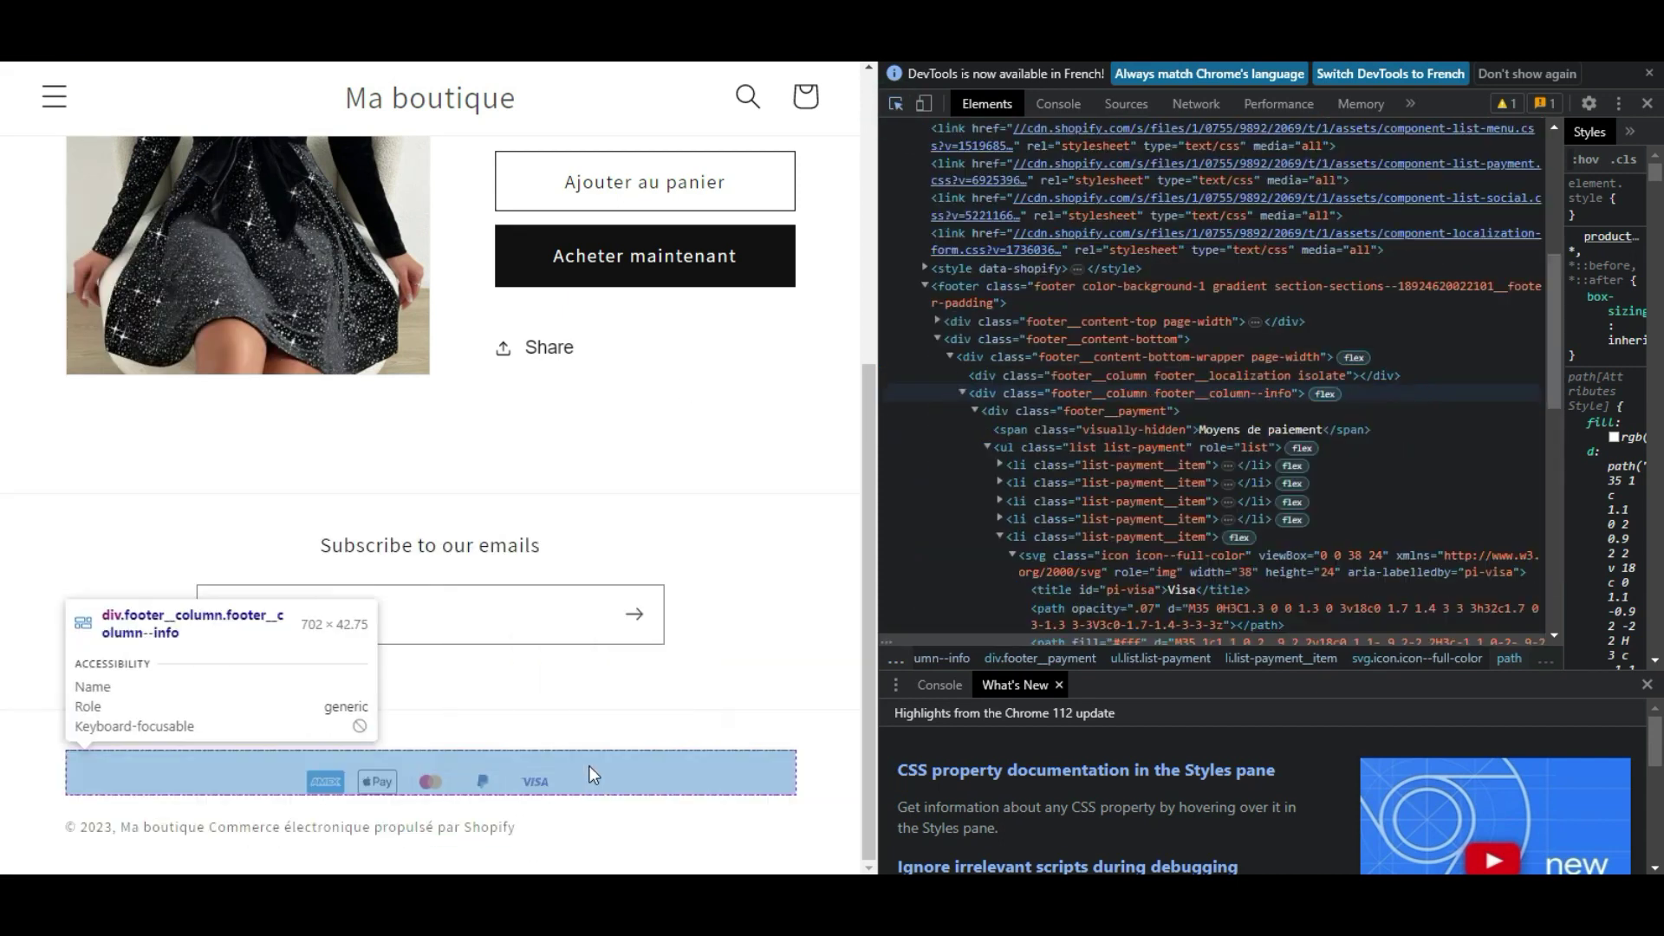
pyautogui.click(589, 766)
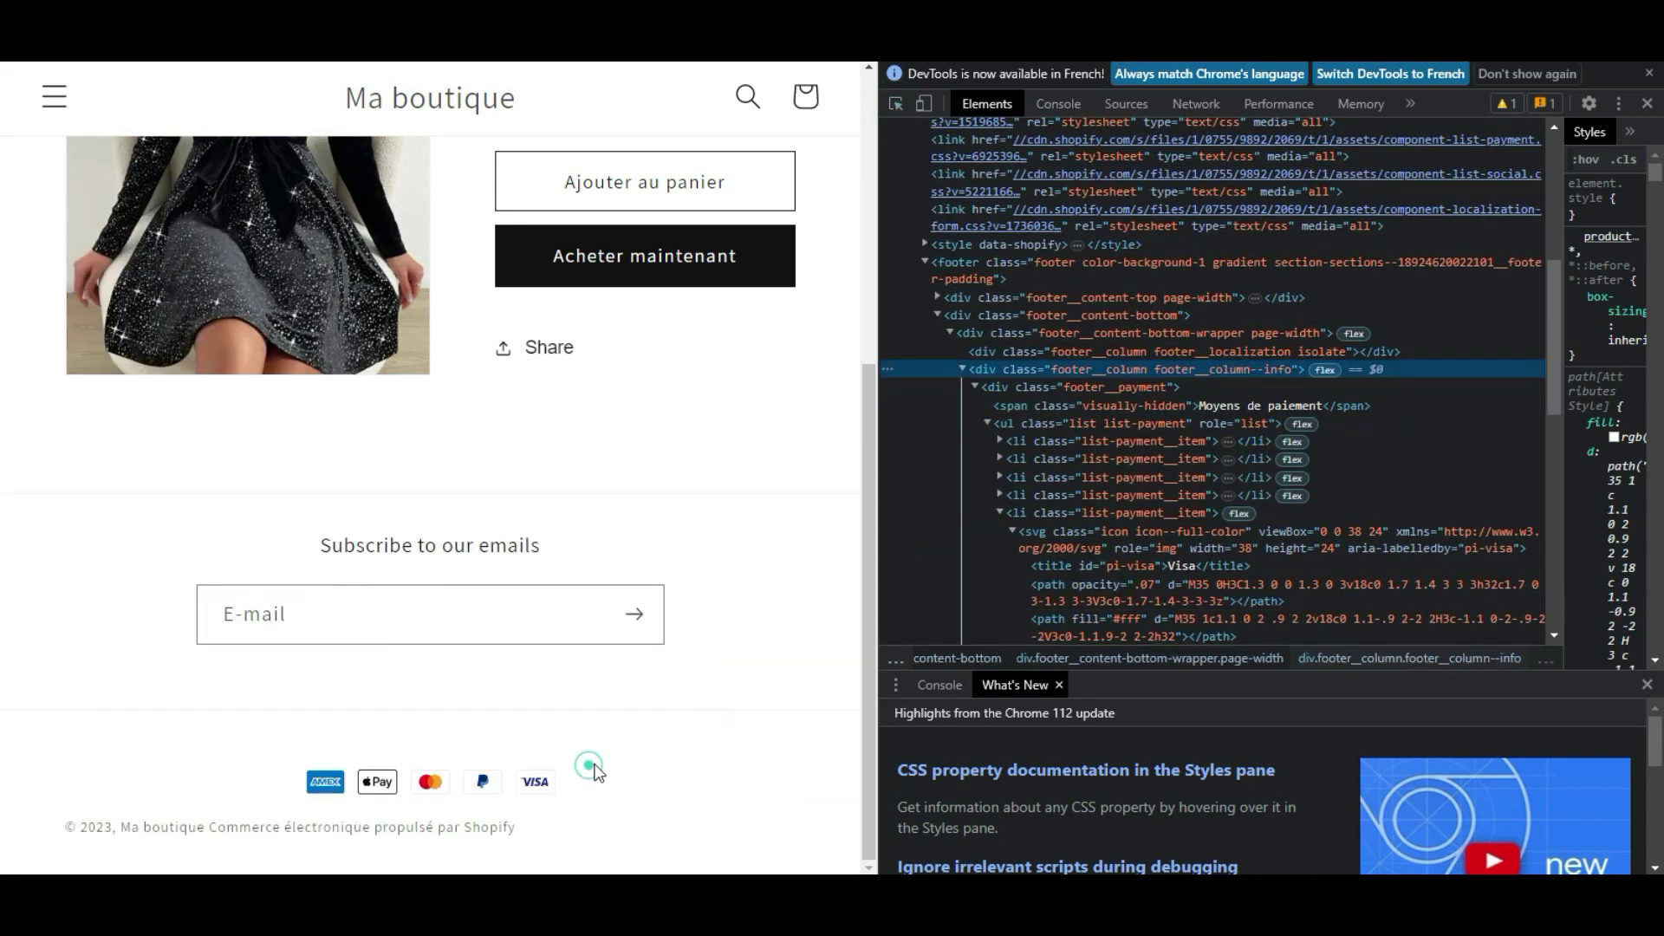
pyautogui.rightClick(1089, 368)
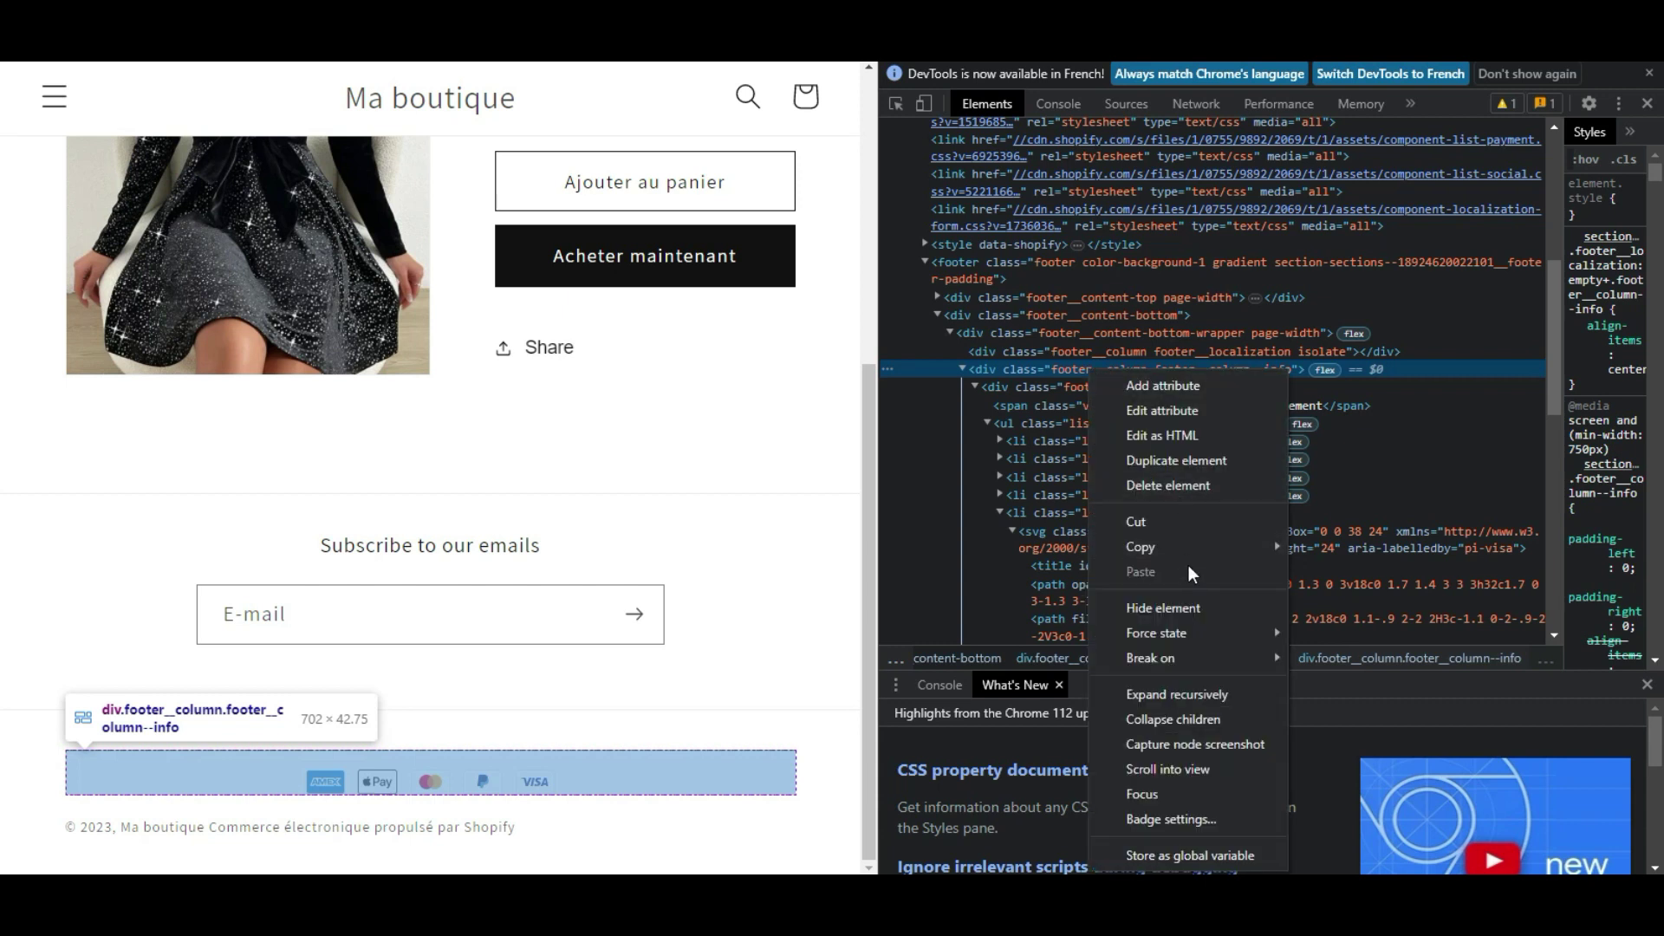
pyautogui.moveTo(1183, 546)
pyautogui.click(1342, 547)
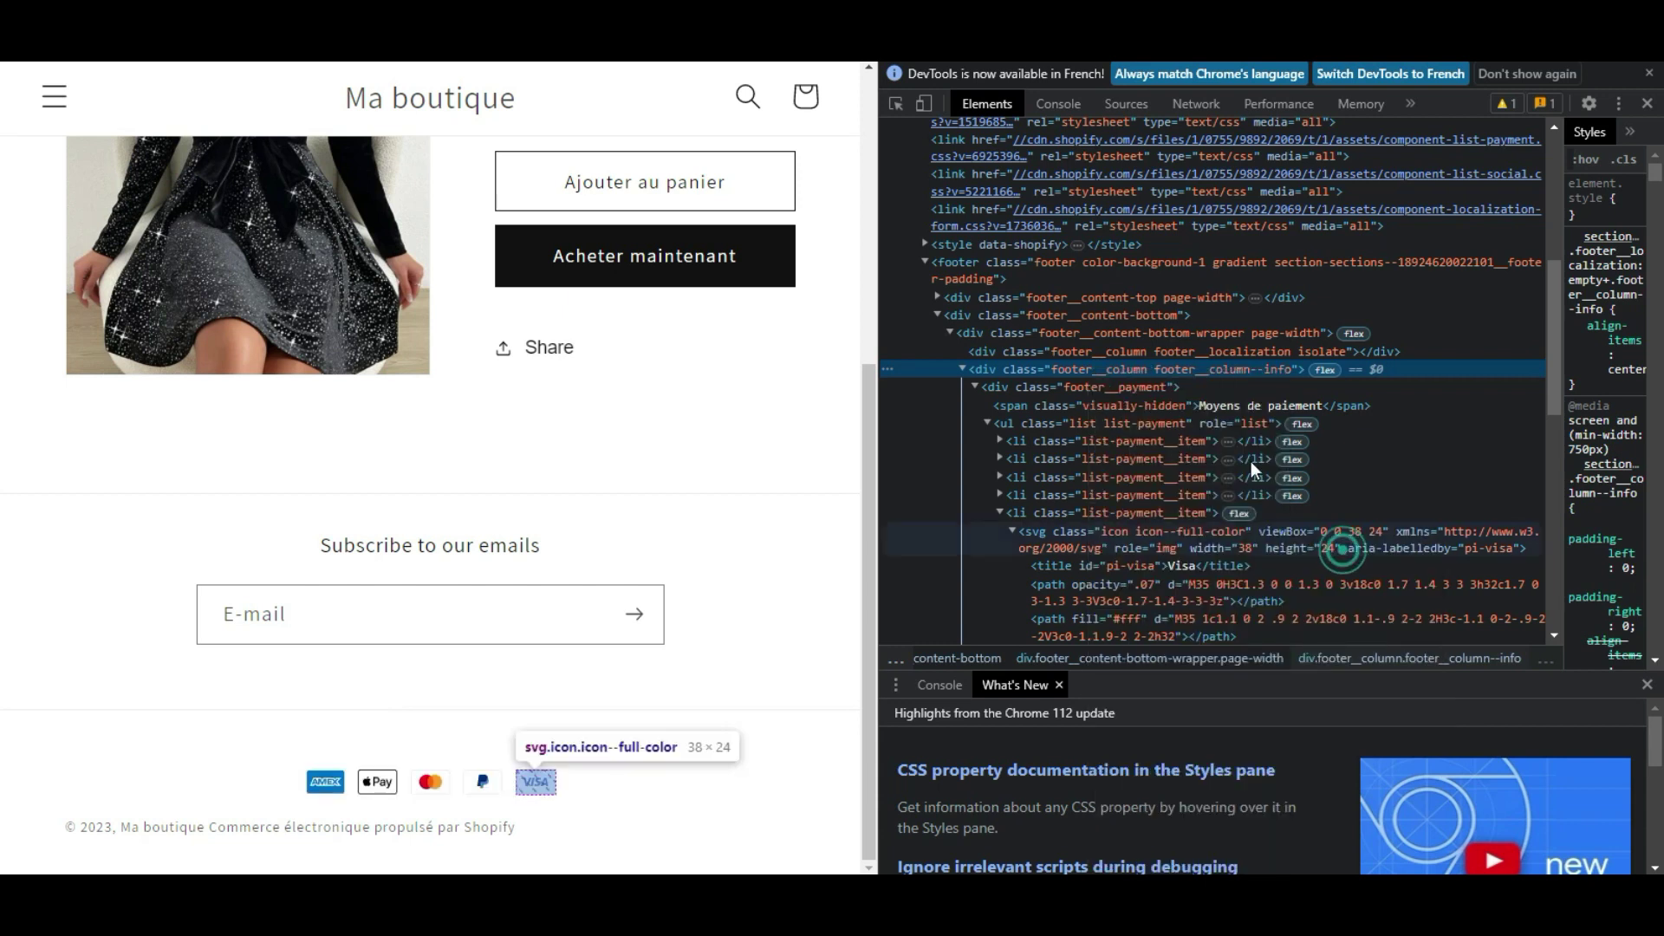
pyautogui.click(1647, 104)
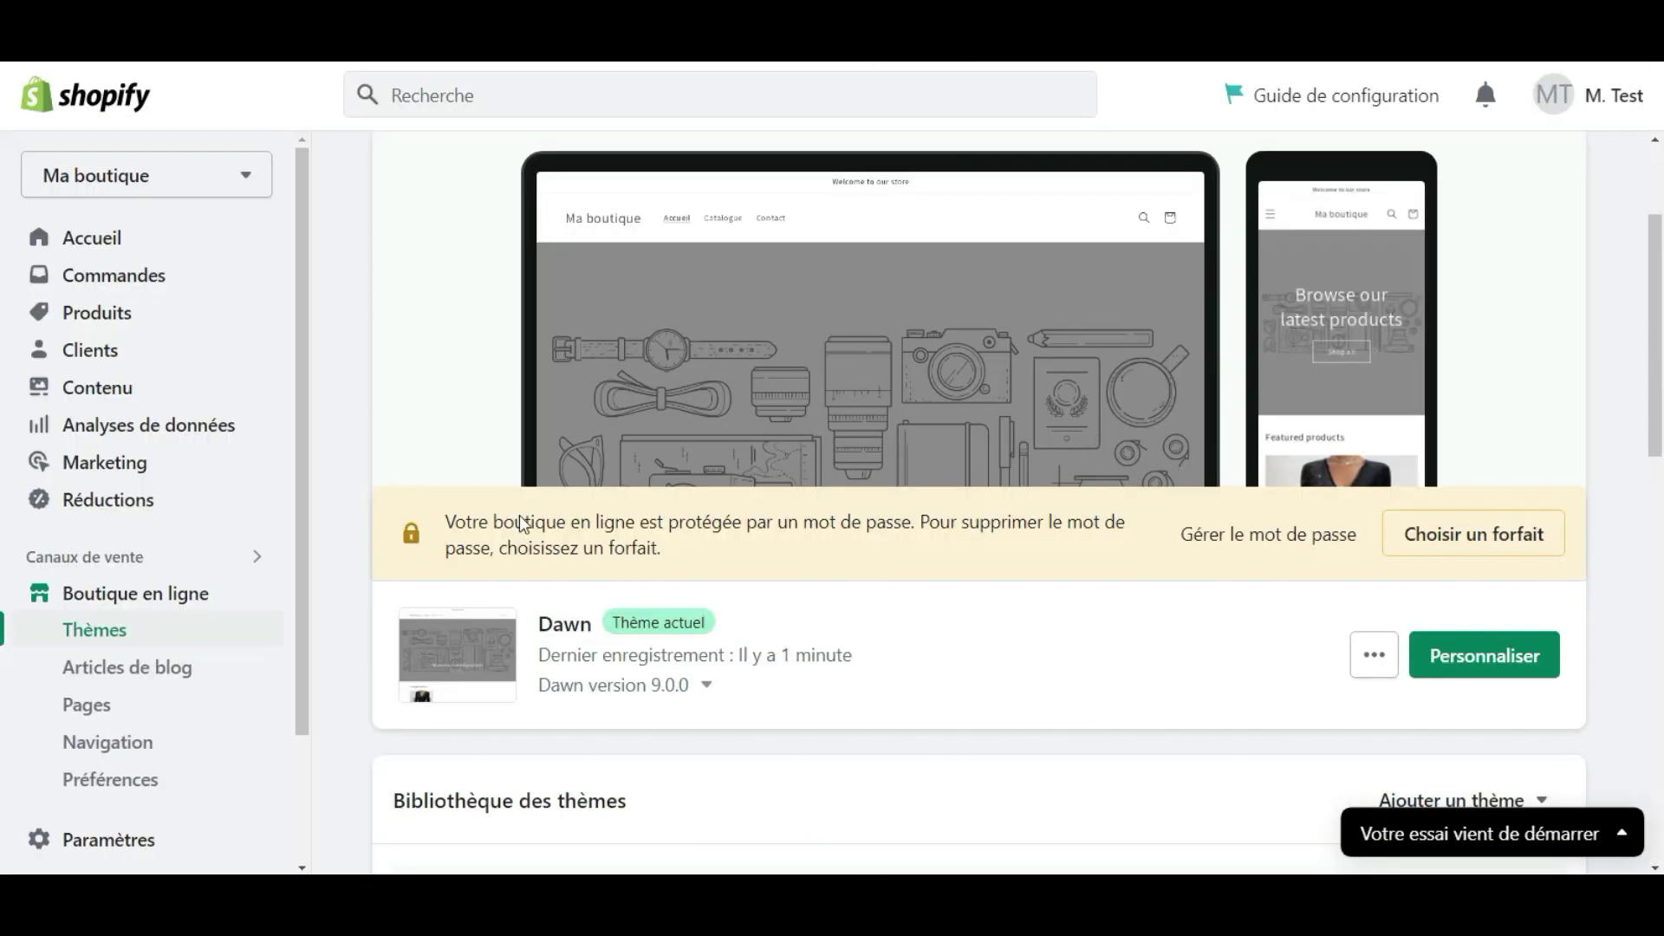
# Open the Dawn theme for customization and switch to the Produit par défaut template.
pyautogui.click(1501, 659)
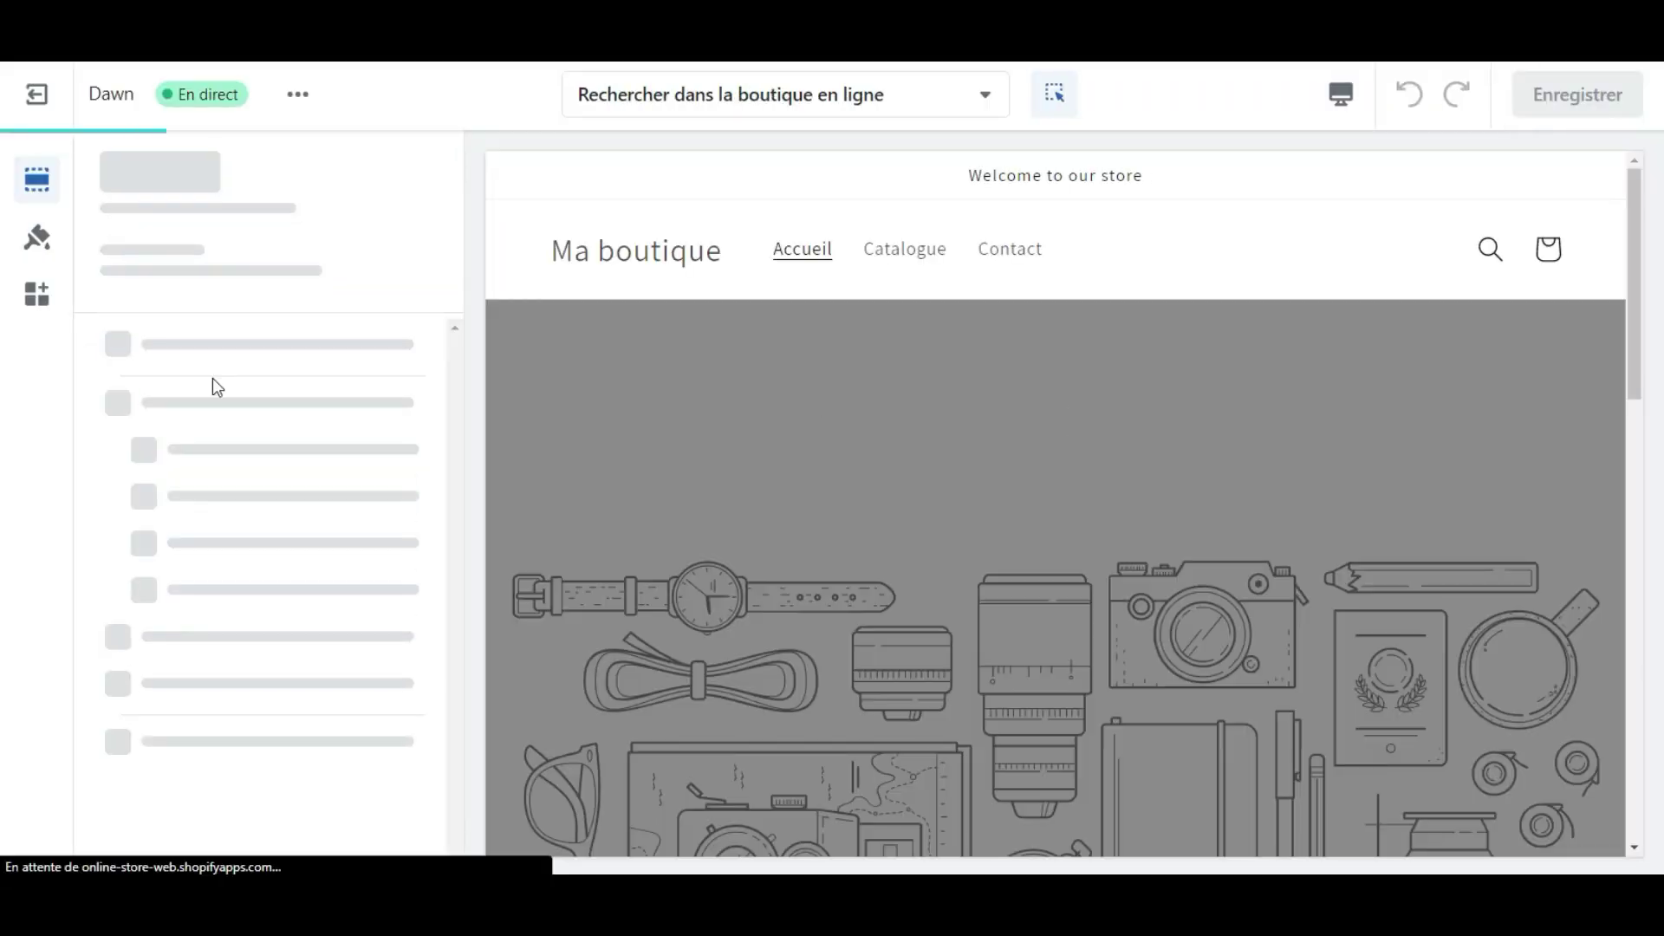
pyautogui.click(771, 98)
pyautogui.click(716, 305)
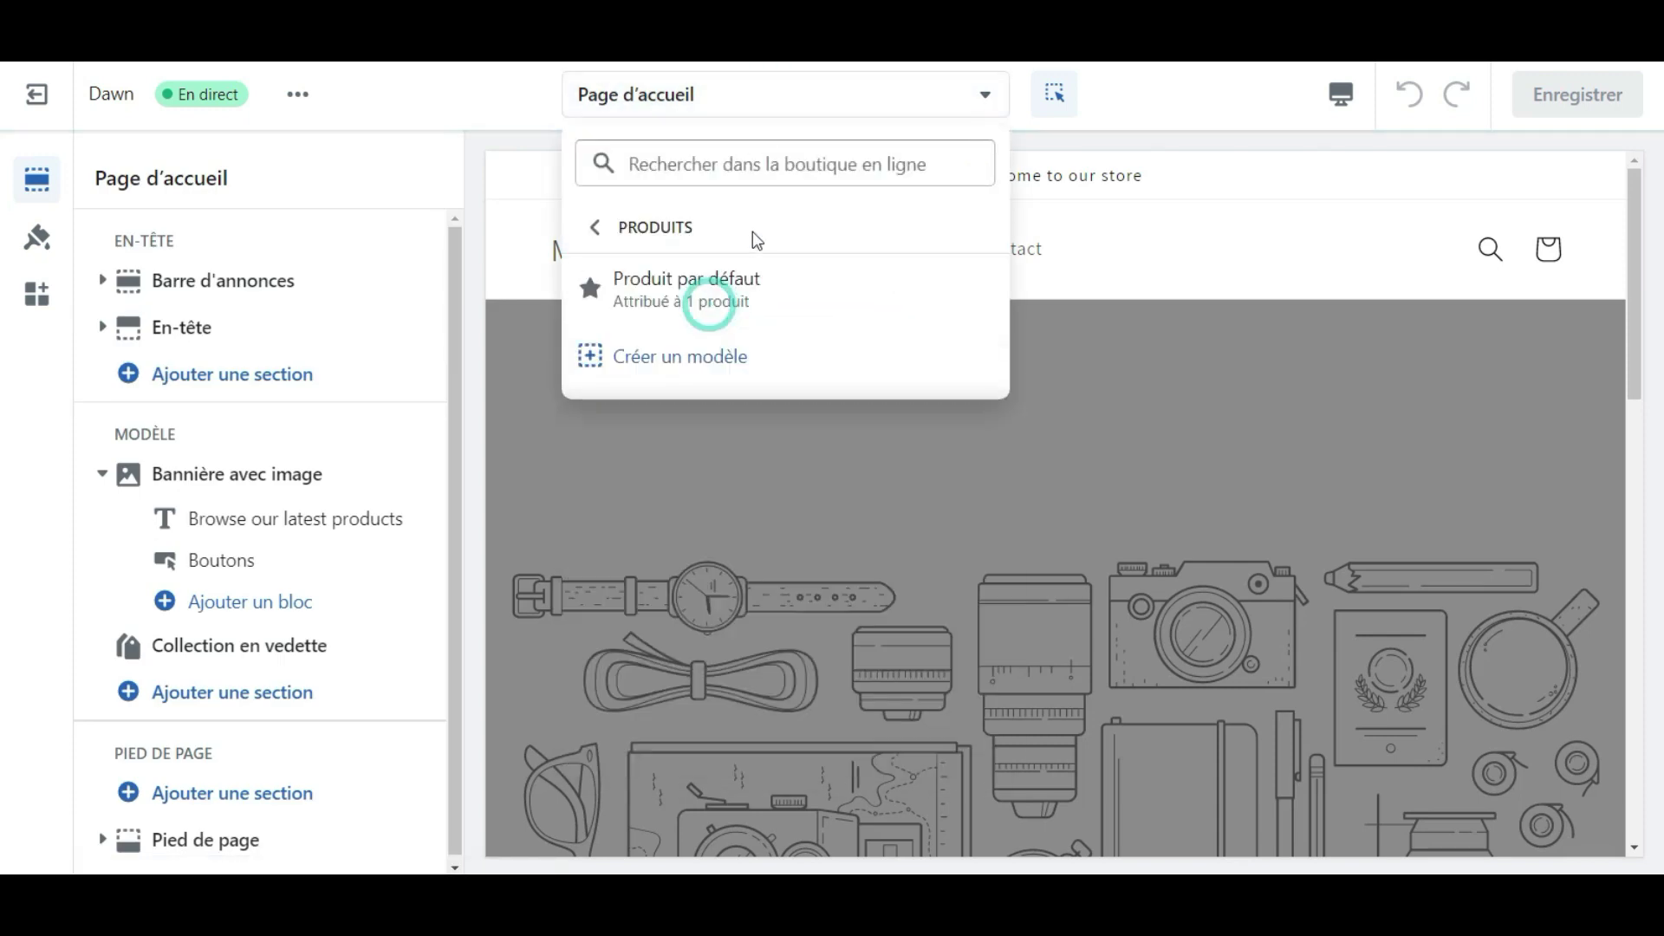
pyautogui.click(731, 293)
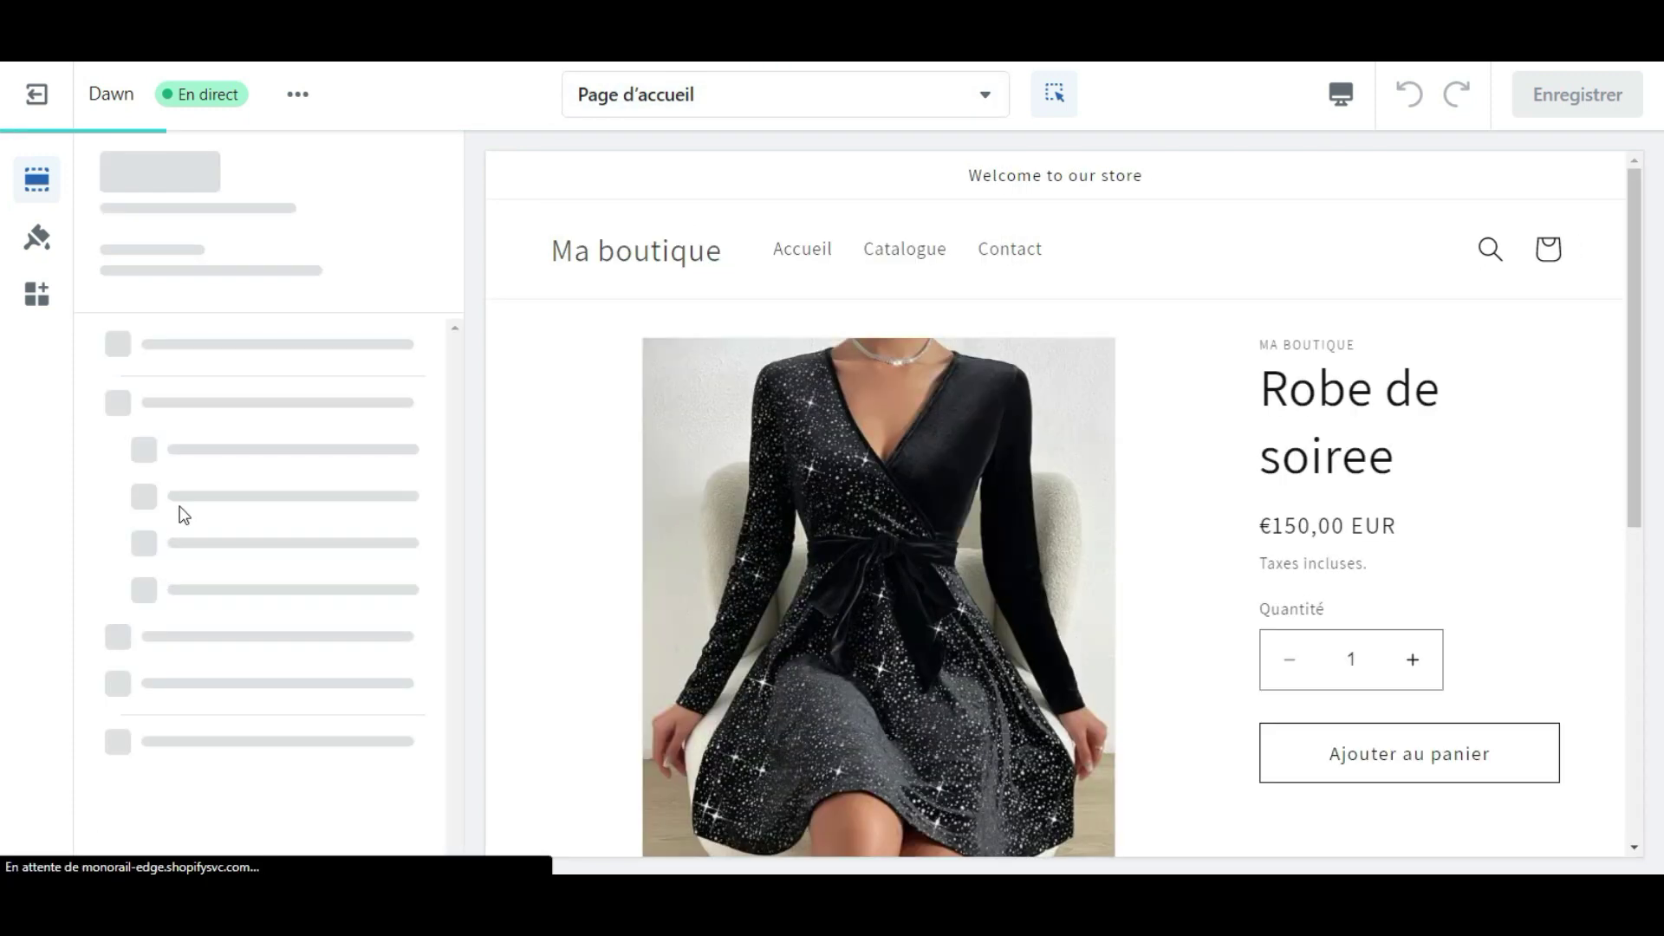
# Add a Liquid personnalisé block to Informations produits and place it directly above Partager.
pyautogui.scroll(-5, 1300, 494)
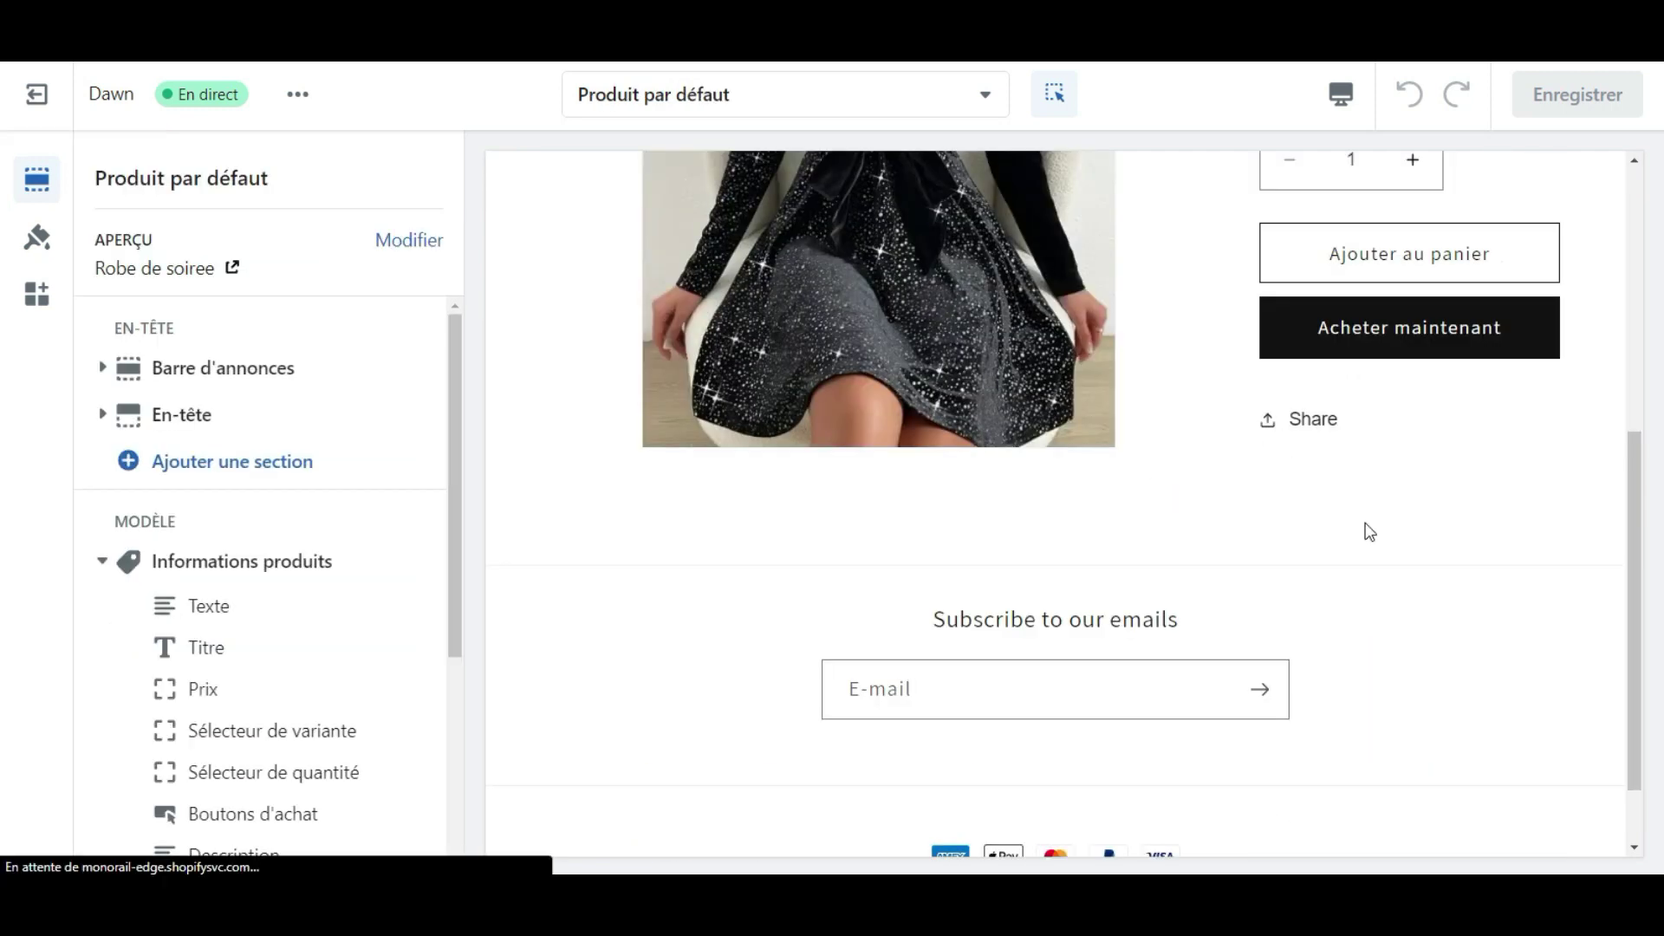
pyautogui.scroll(-2, 1339, 507)
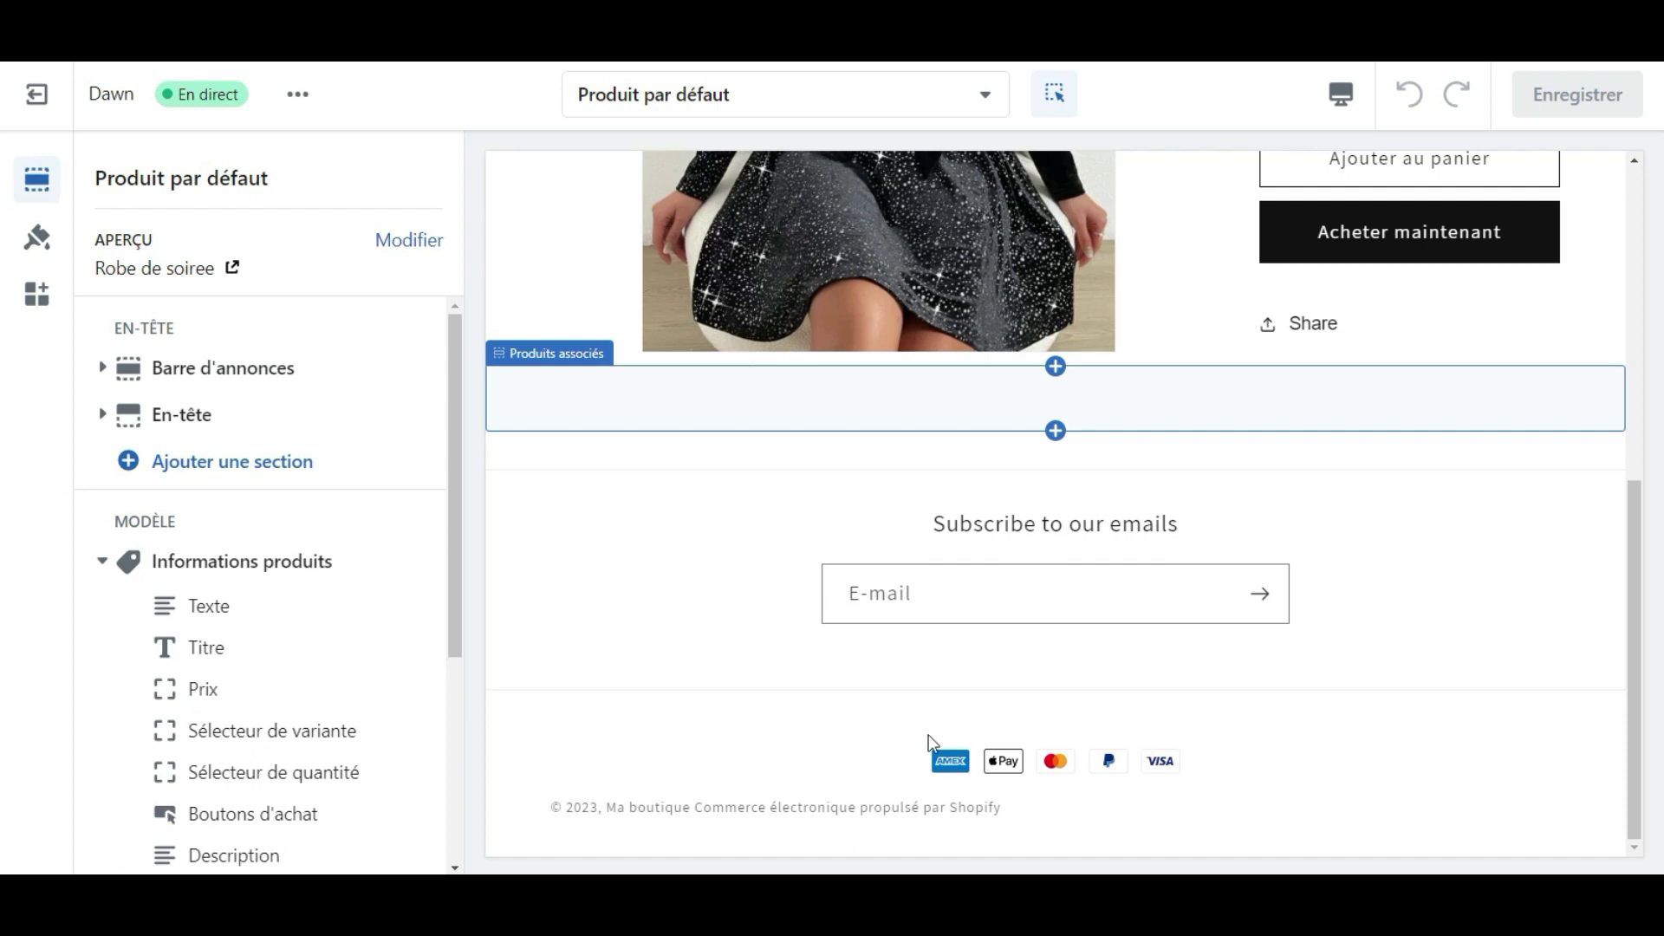
pyautogui.scroll(4, 1378, 744)
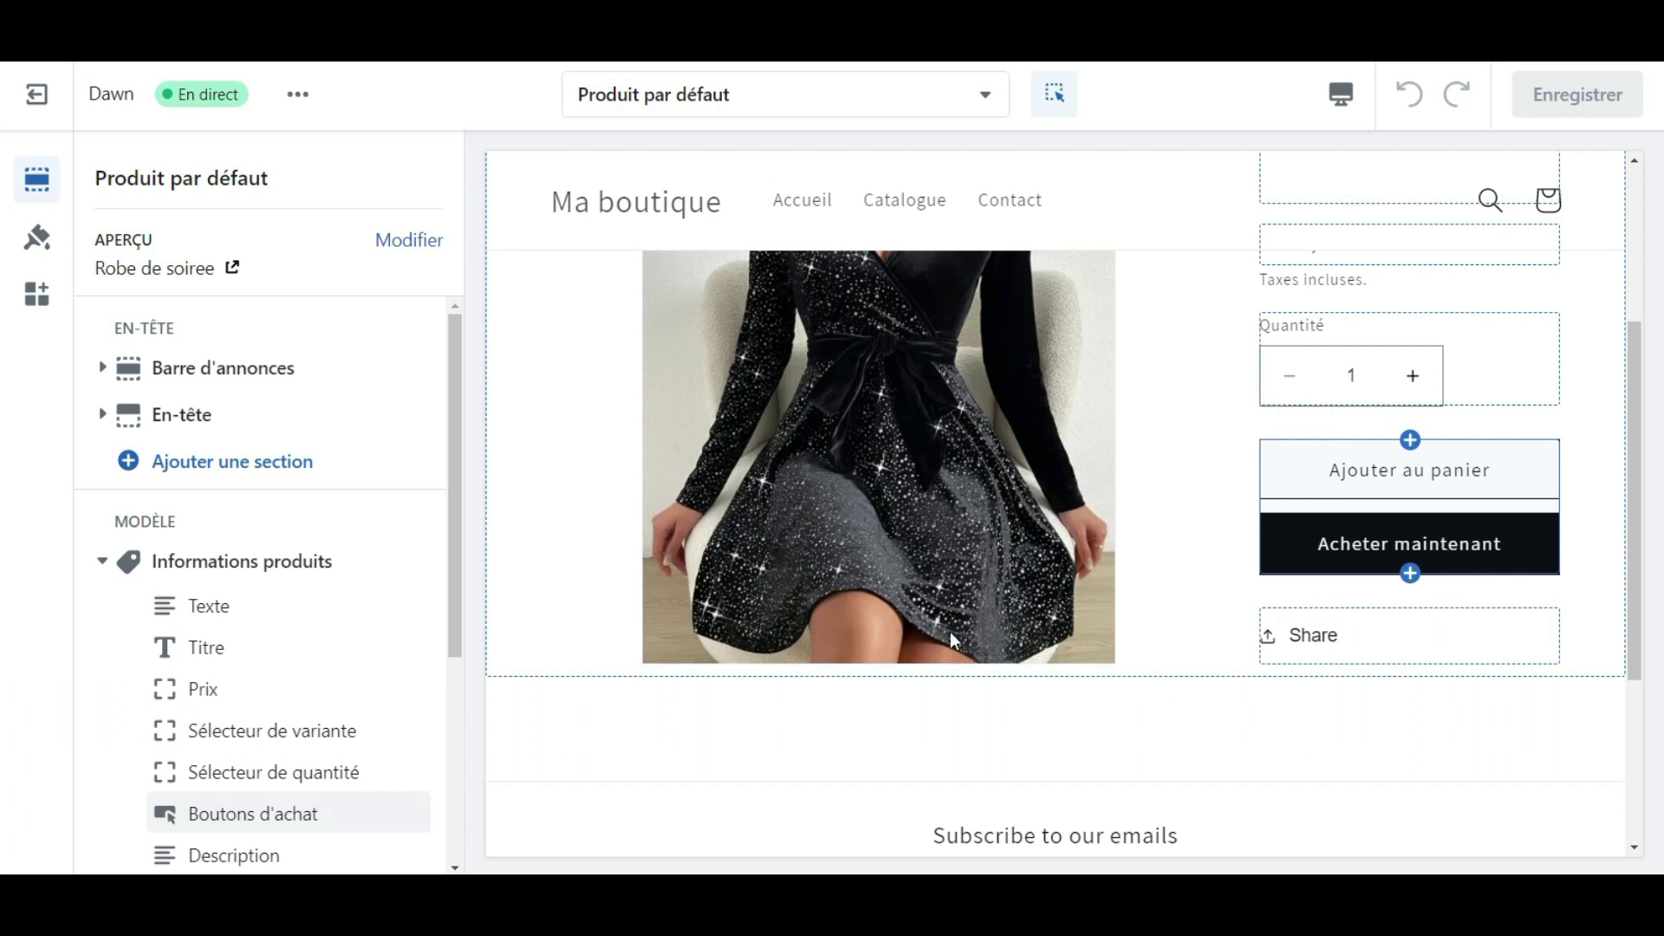
pyautogui.scroll(-1, 228, 545)
pyautogui.scroll(-3, 228, 542)
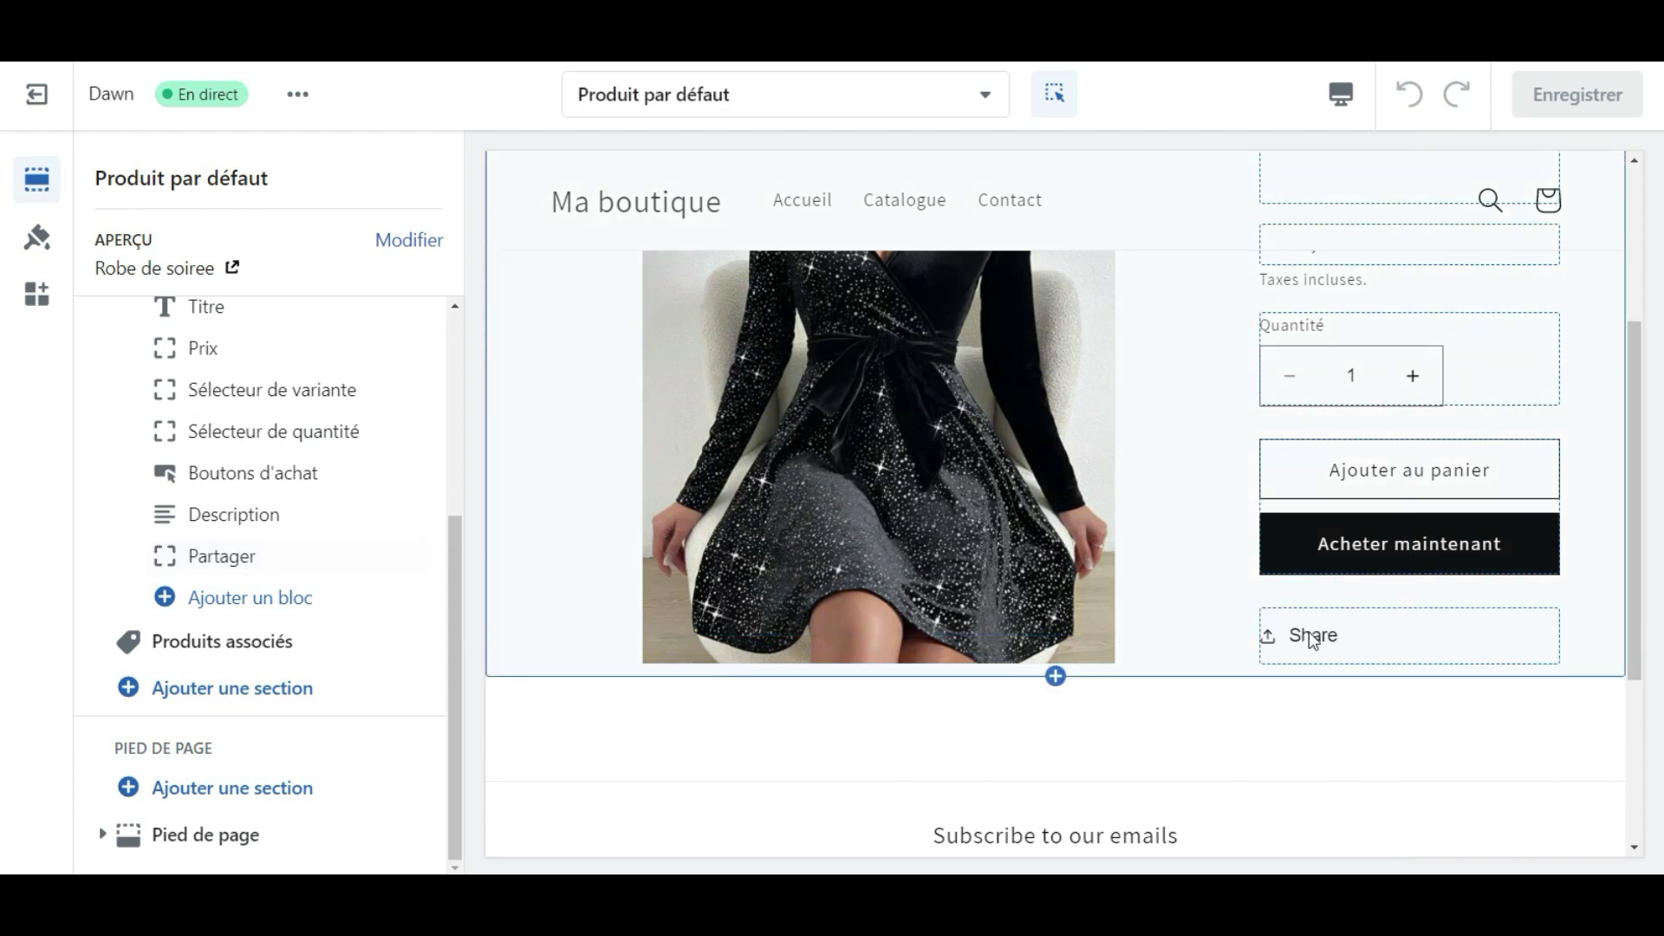
pyautogui.click(231, 601)
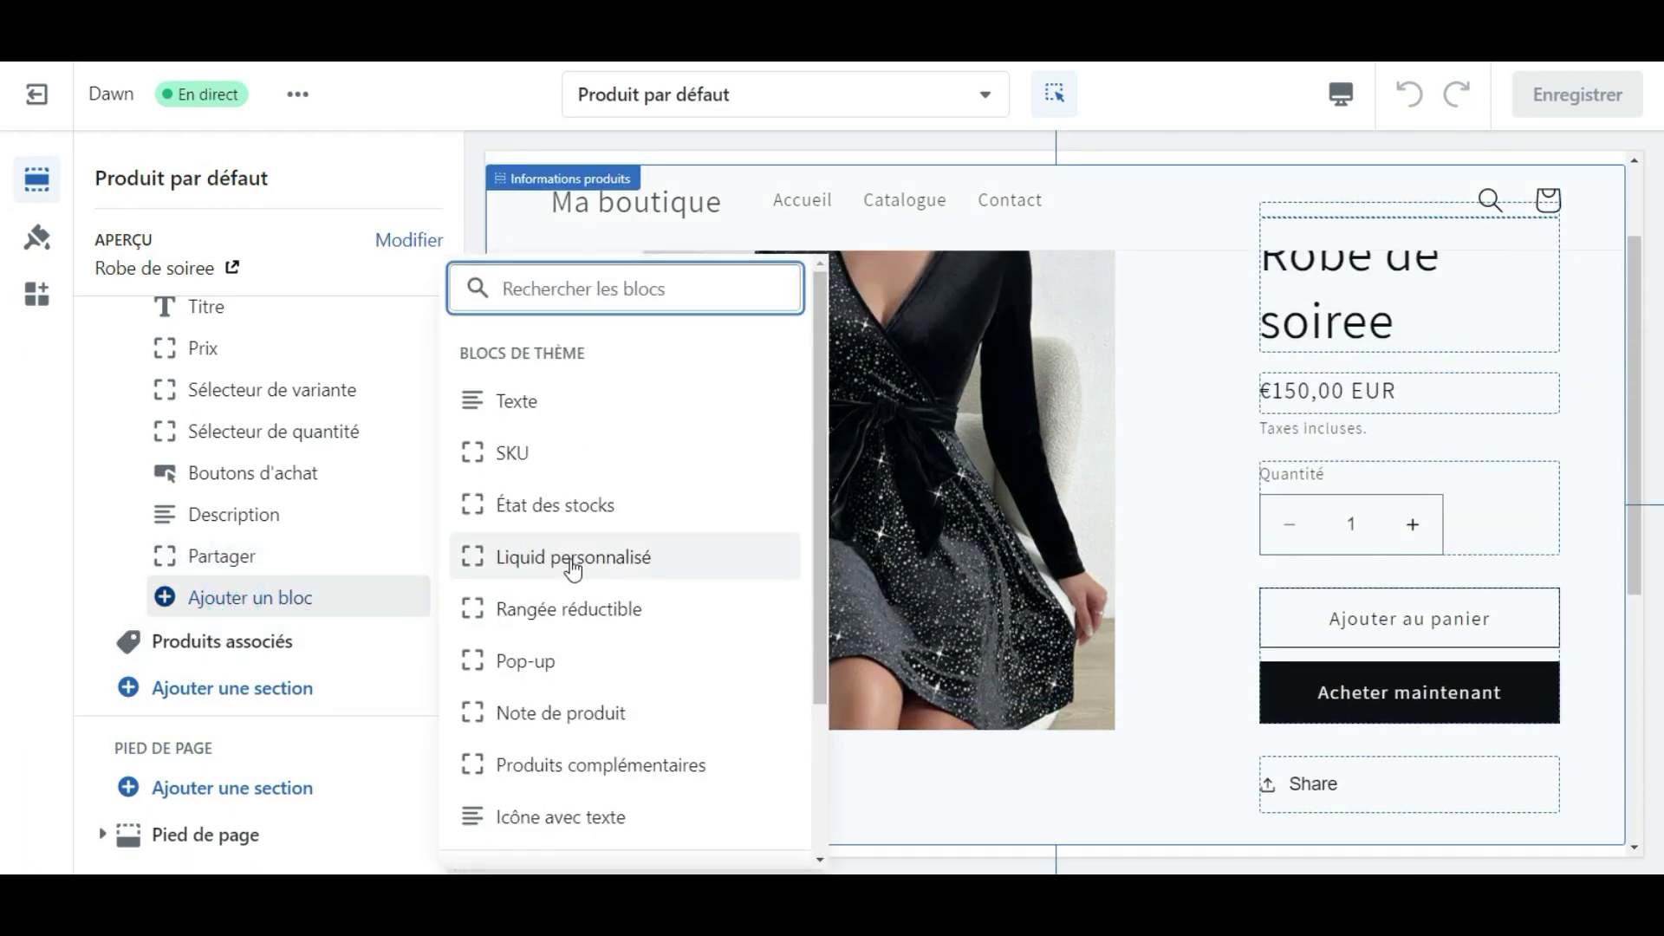
pyautogui.click(570, 565)
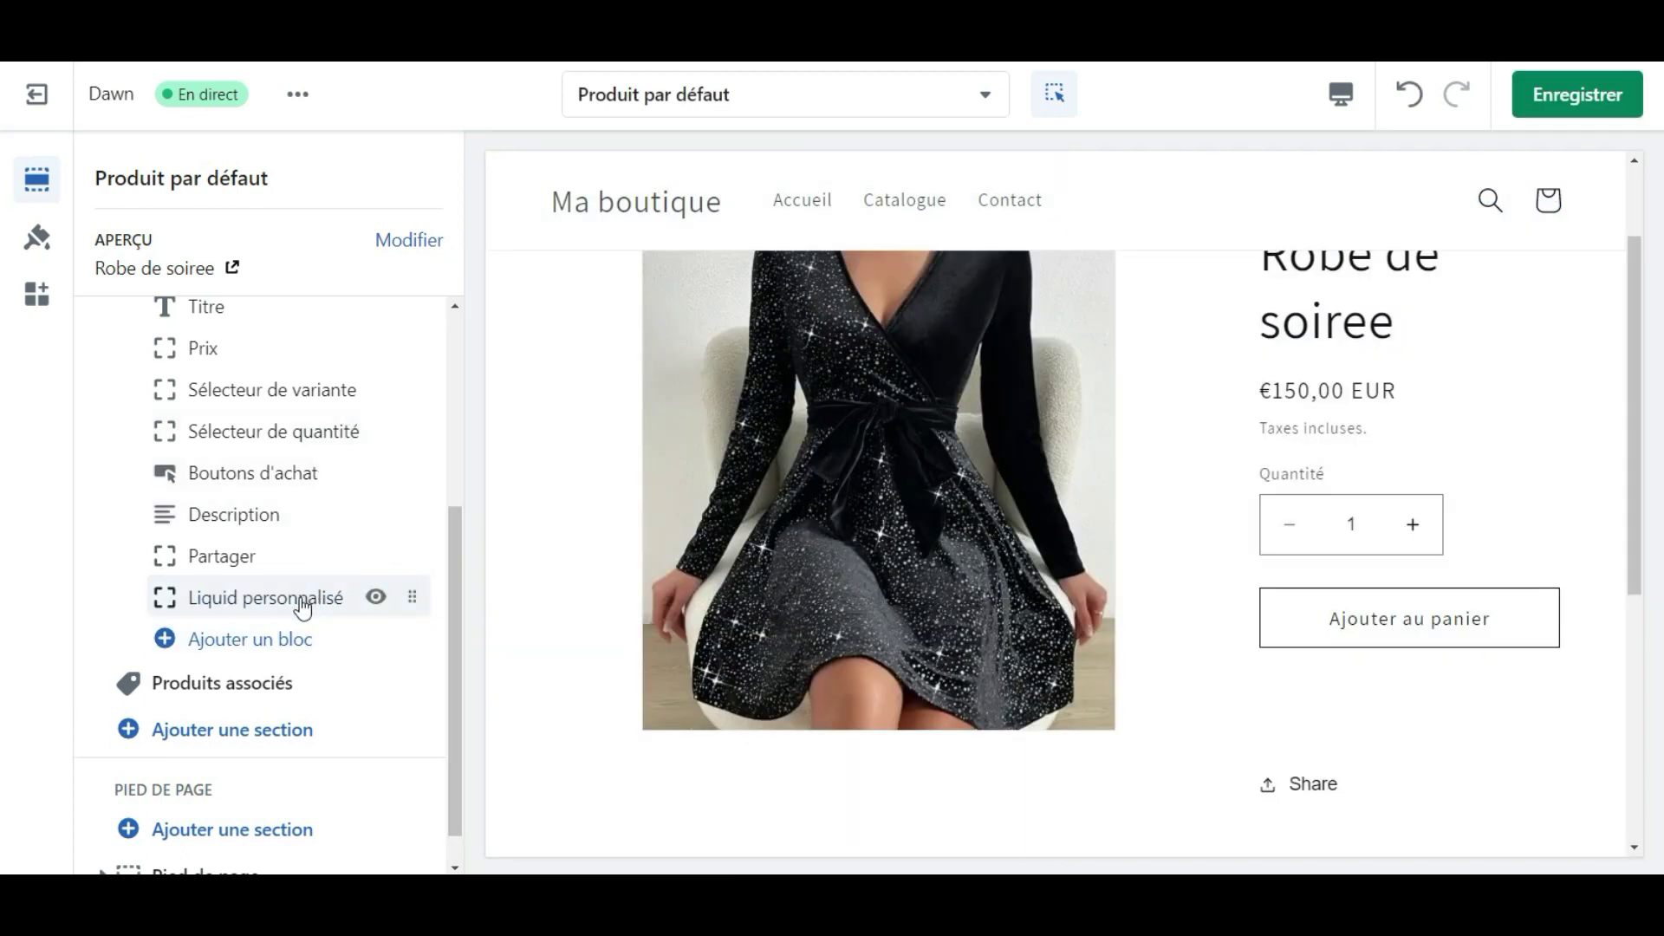
pyautogui.moveTo(422, 598); pyautogui.dragTo(399, 549)
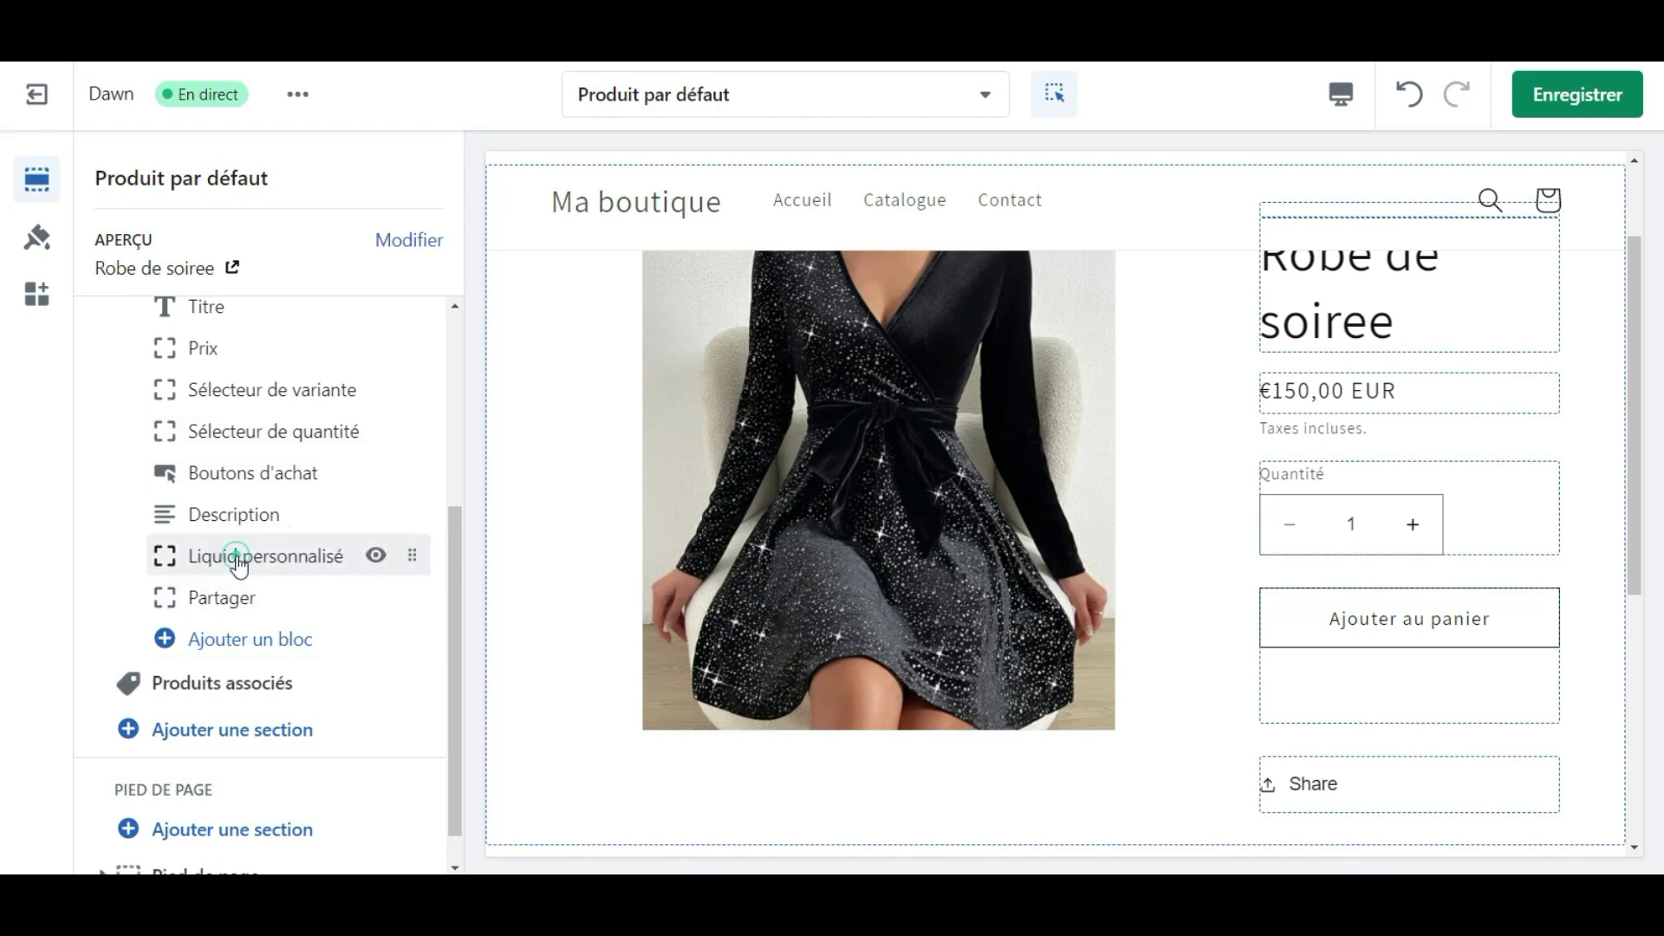
# Paste the copied payment icons code into the Liquid personnalisé block and save the template.
pyautogui.click(239, 563)
pyautogui.click(231, 340)
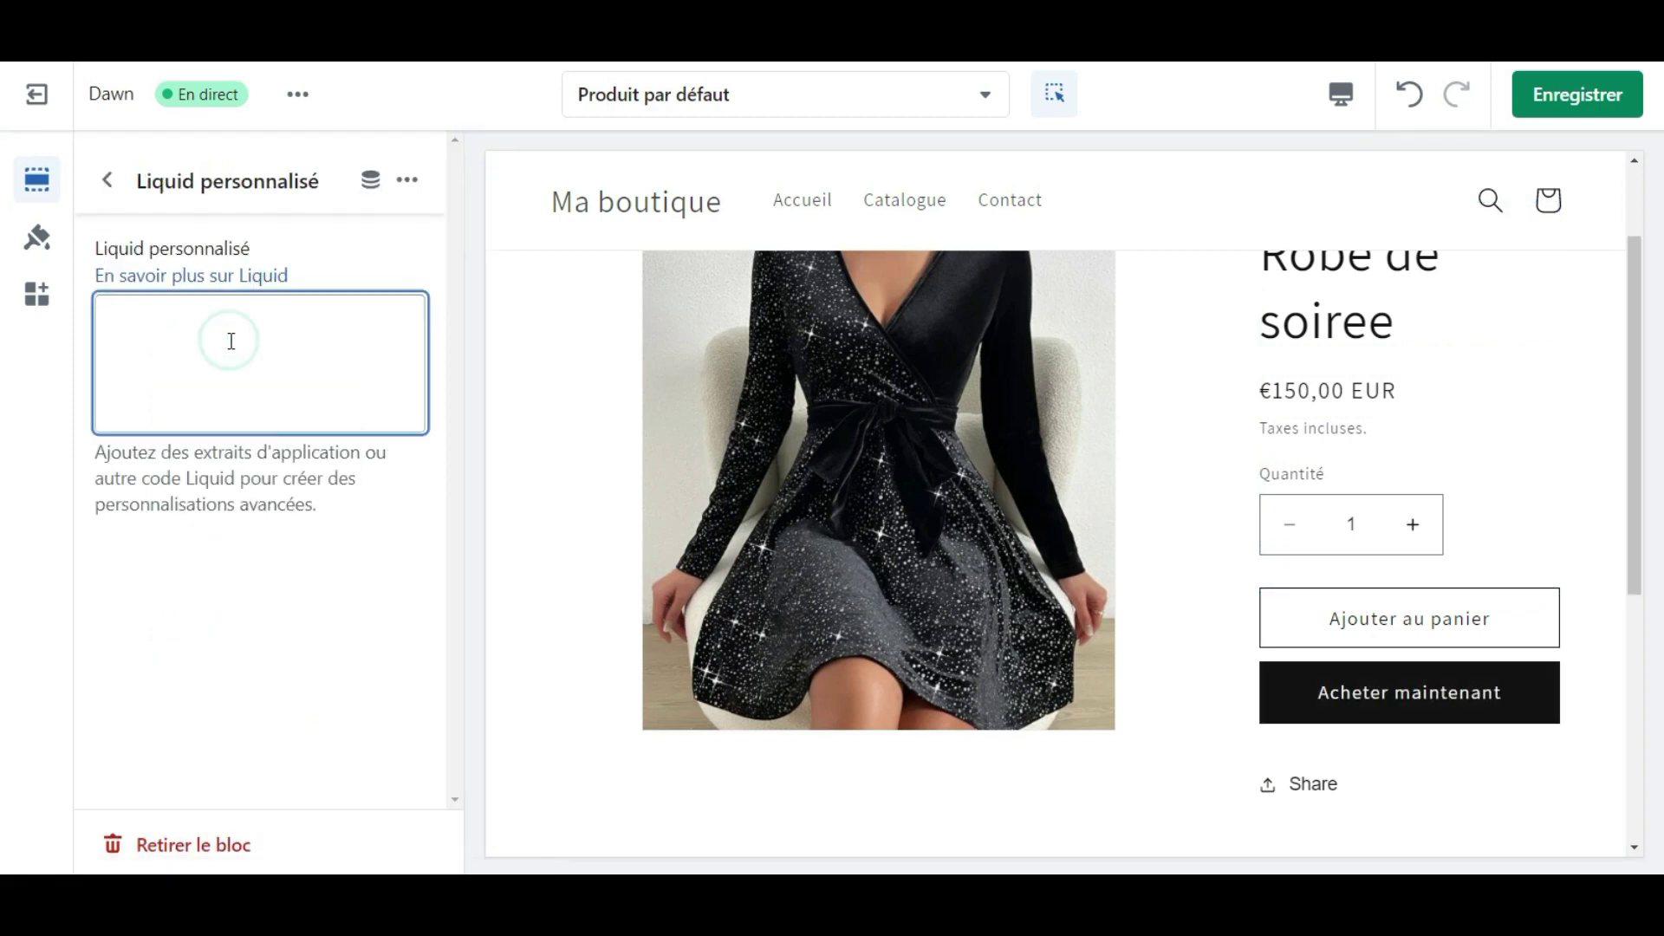
pyautogui.hotkey('ctrl', 'v')
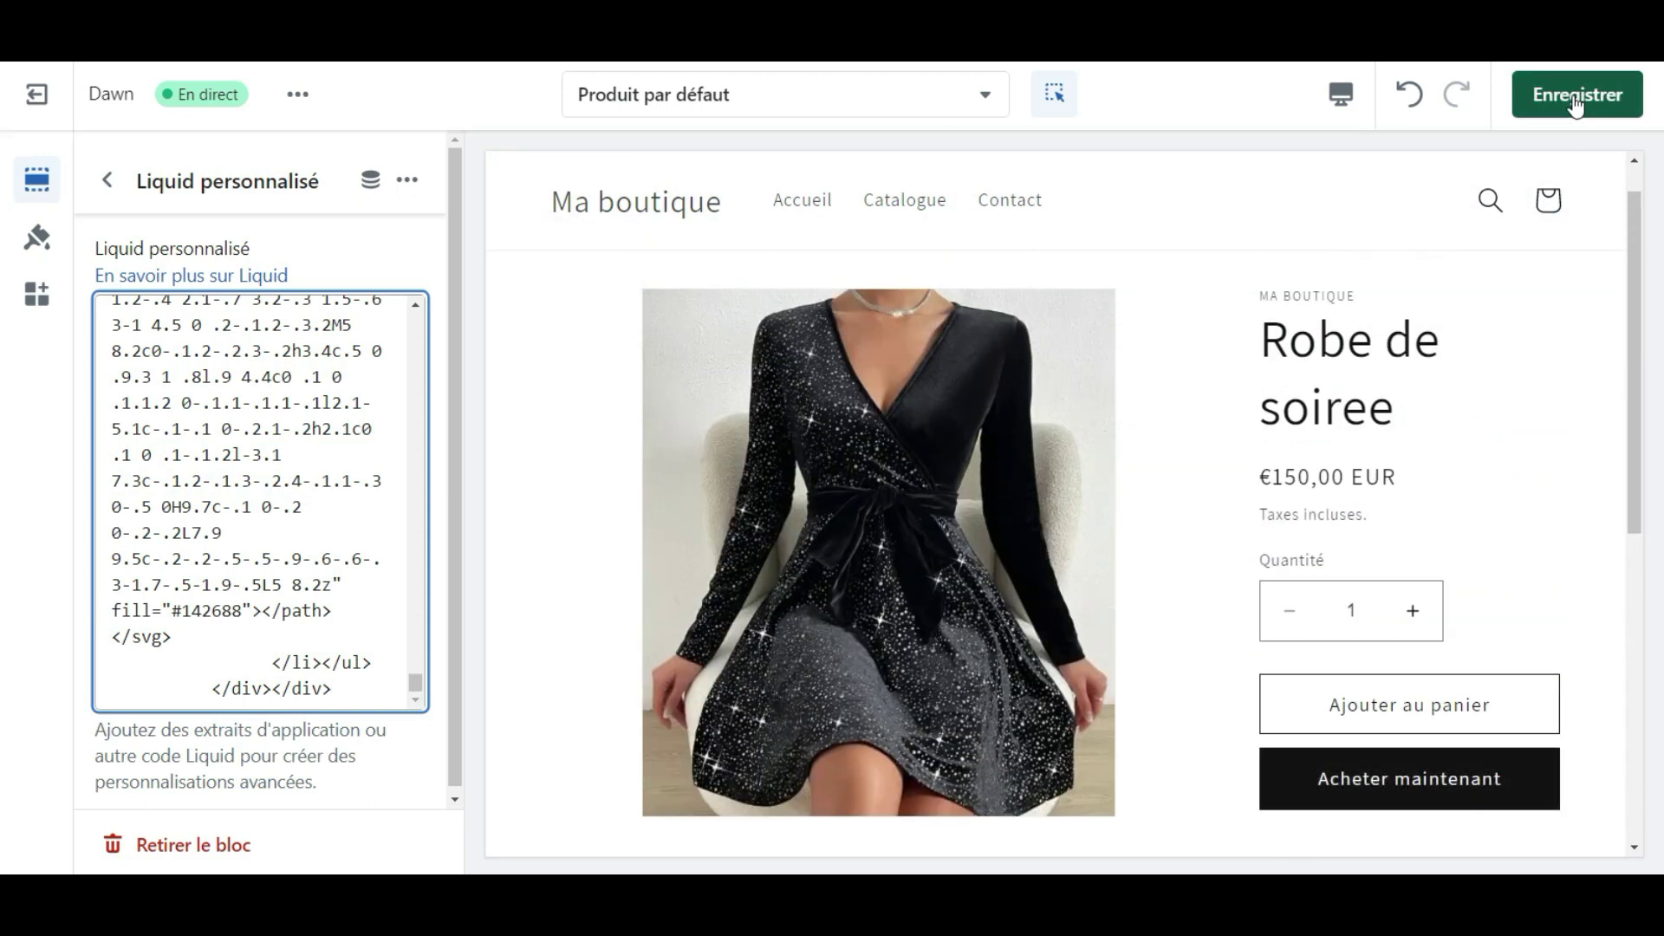
pyautogui.click(1576, 97)
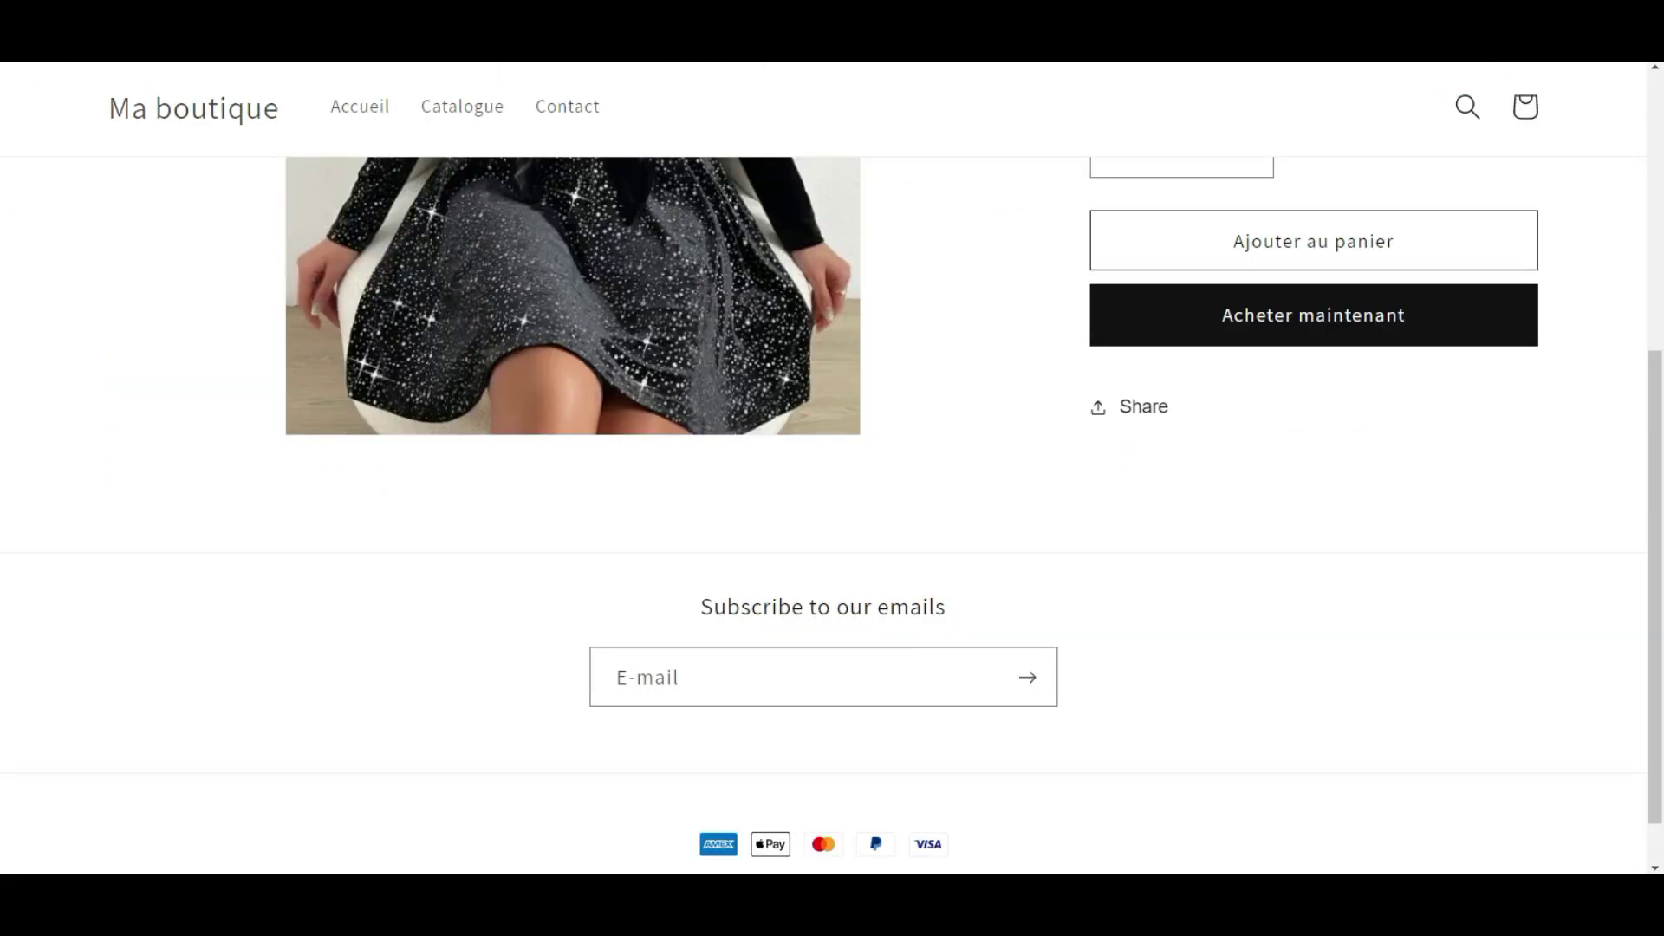
# Reload the product page, hide the store preview bar and check the payment icons' alignment beneath the purchase buttons.
pyautogui.press('F5')
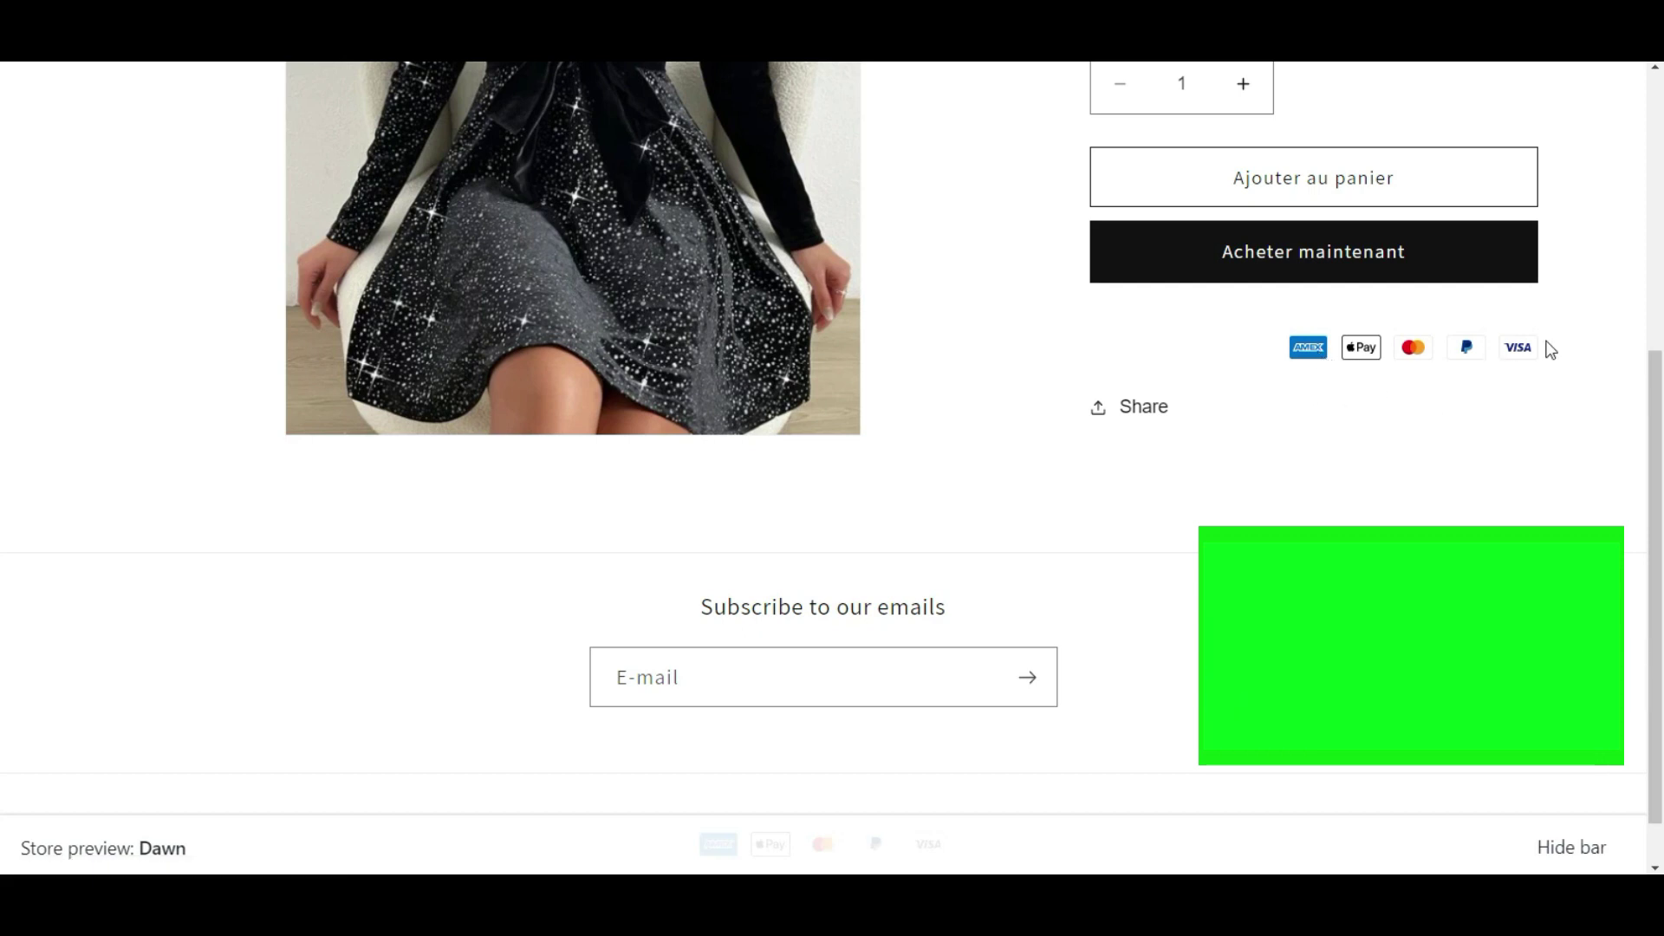
pyautogui.scroll(3, 1331, 295)
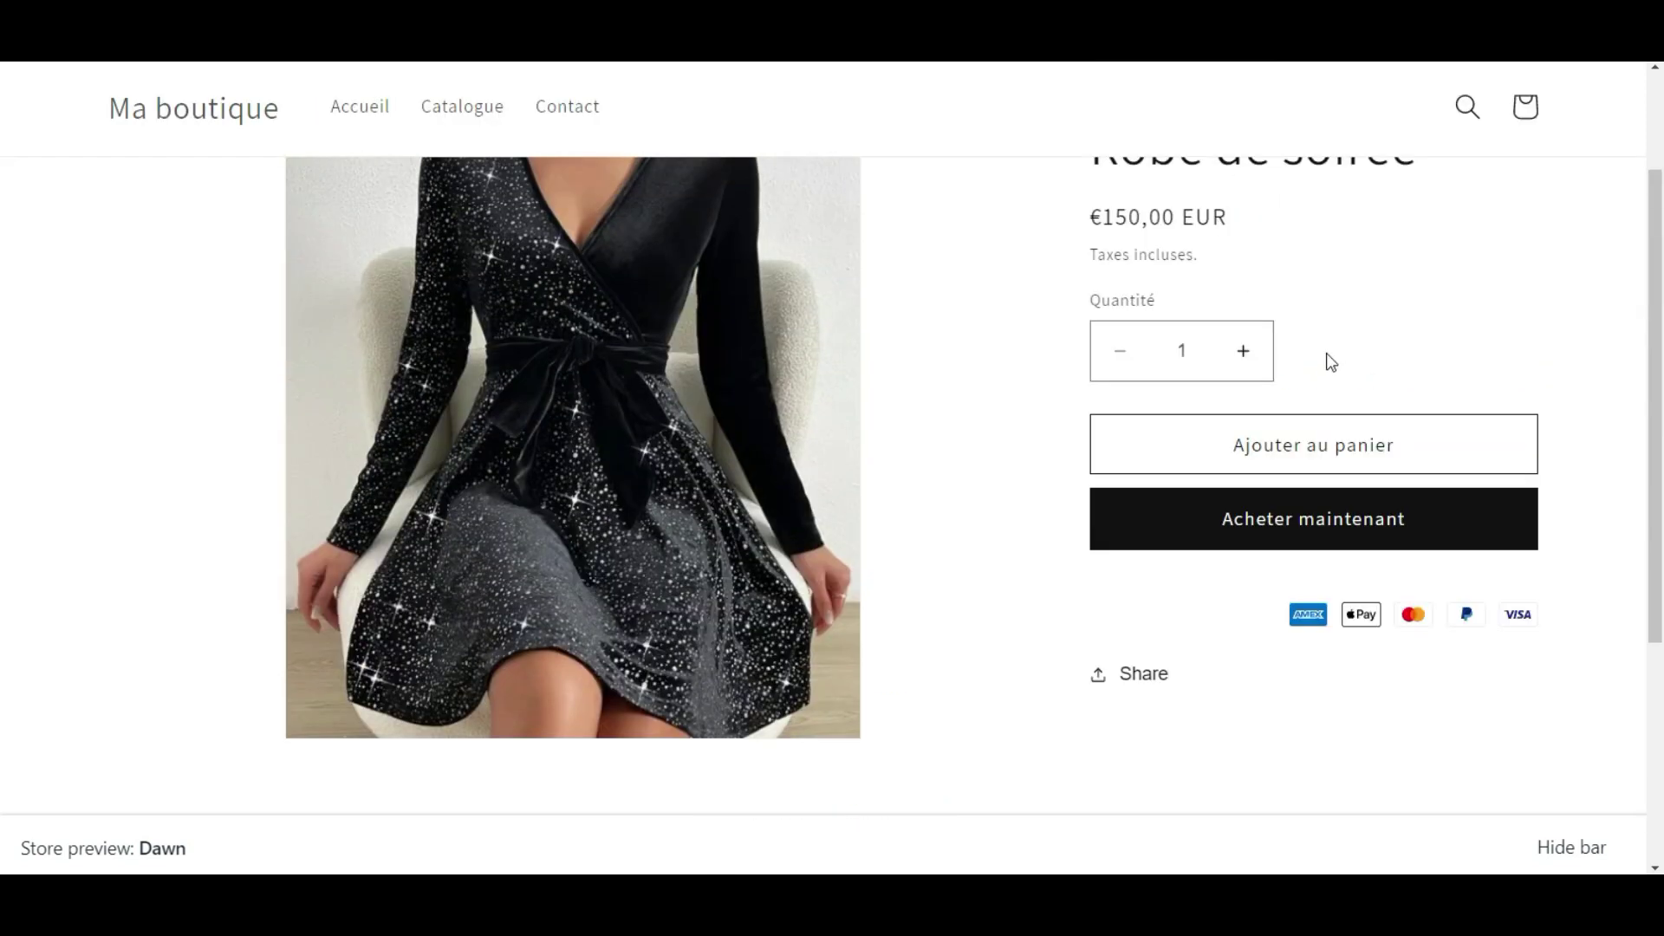
pyautogui.scroll(-4, 1339, 358)
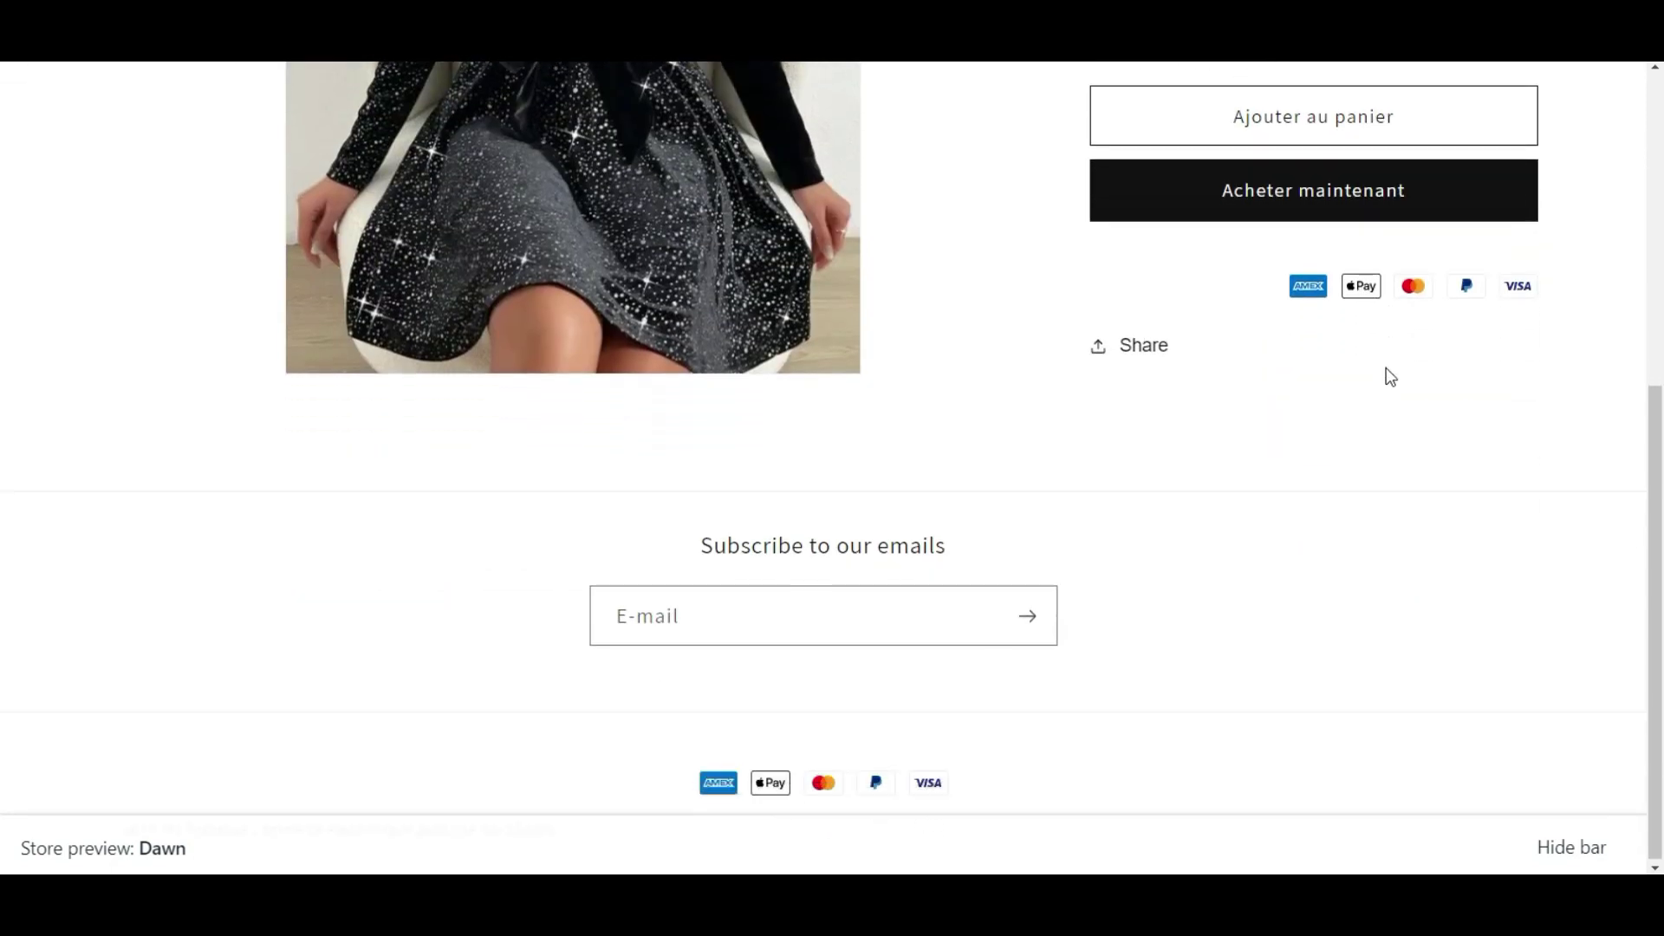
pyautogui.click(1556, 847)
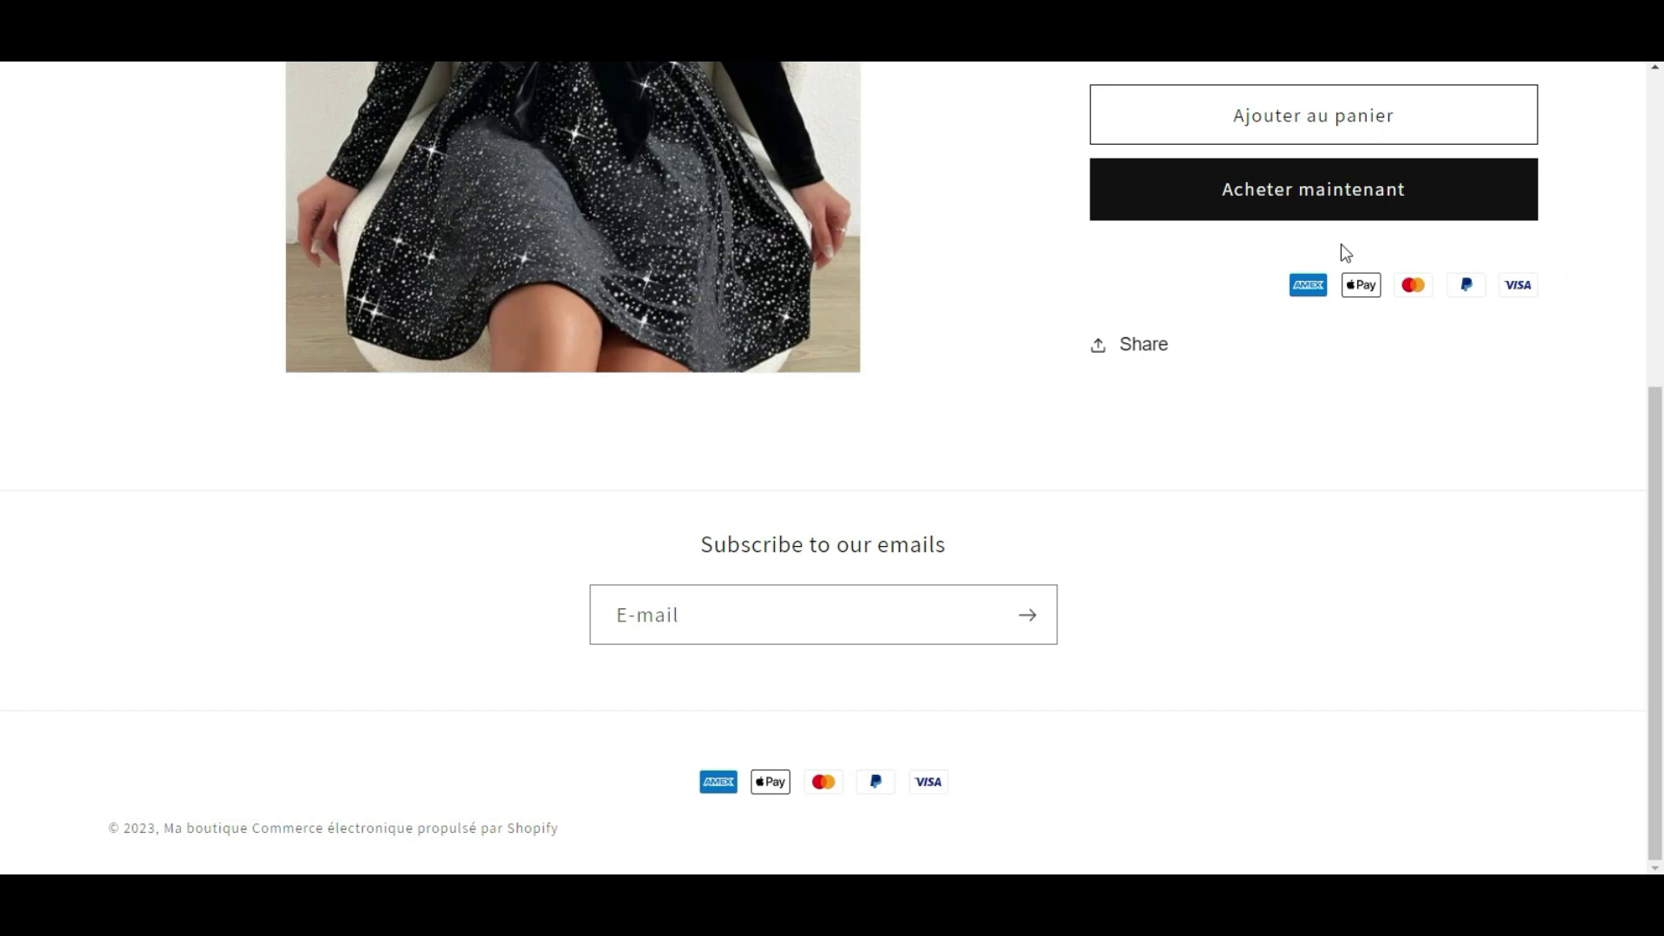
pyautogui.scroll(1, 1609, 389)
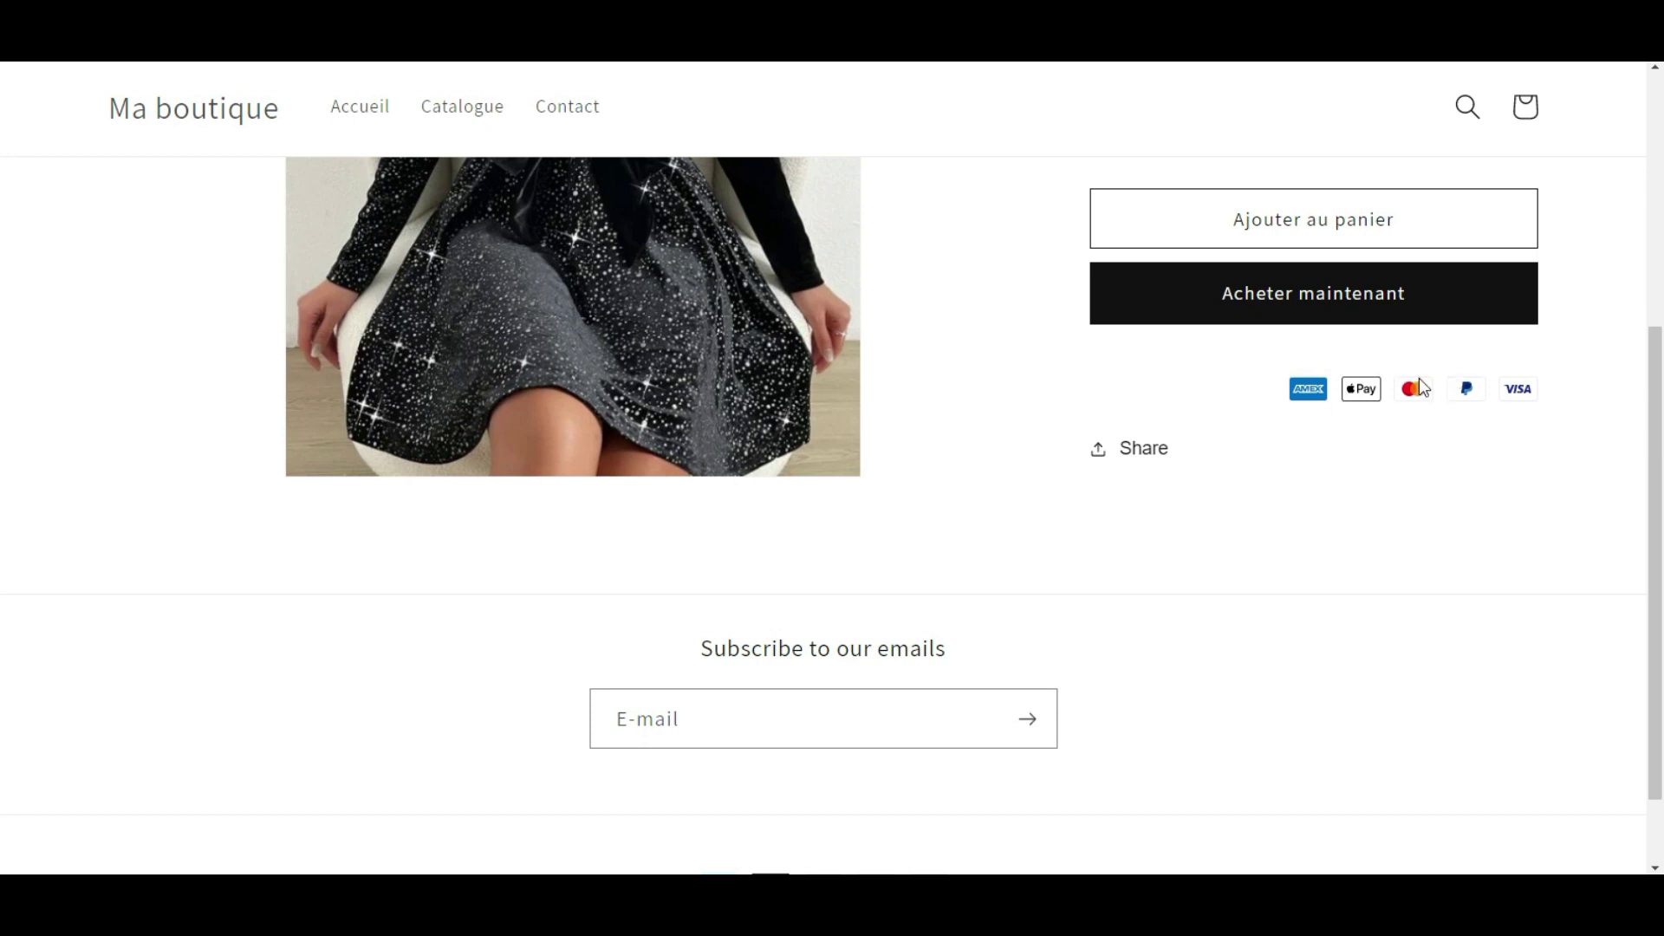
pyautogui.scroll(1, 1222, 382)
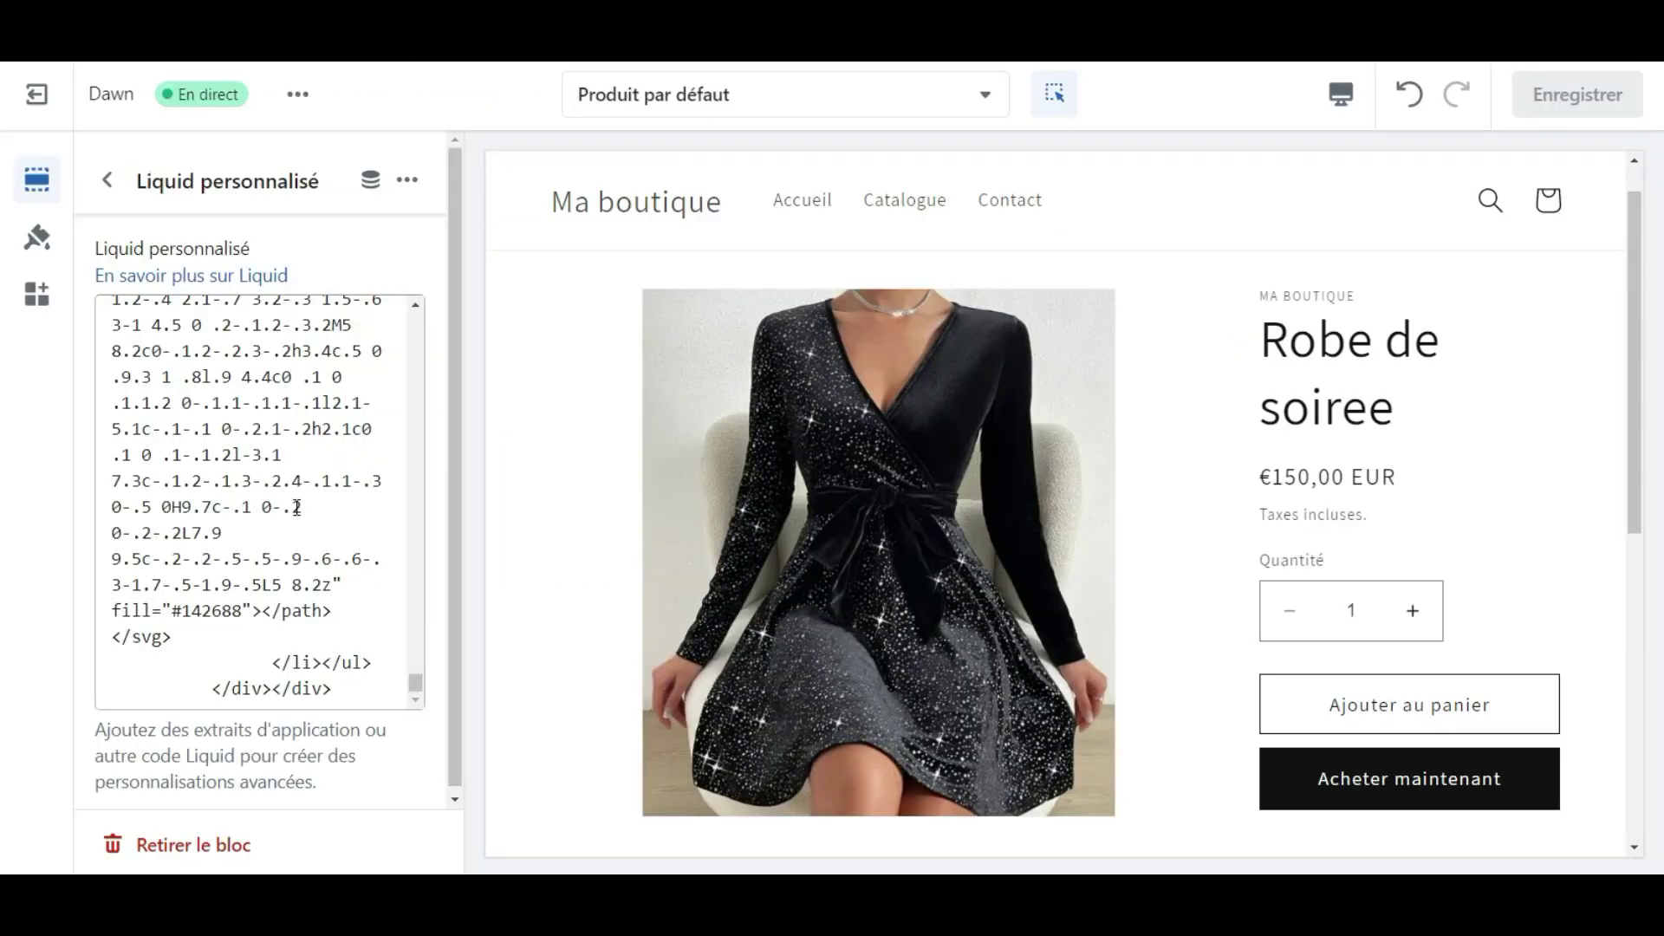
# Delete all the code from the Liquid personnalisé block and save the template.
pyautogui.click(297, 507)
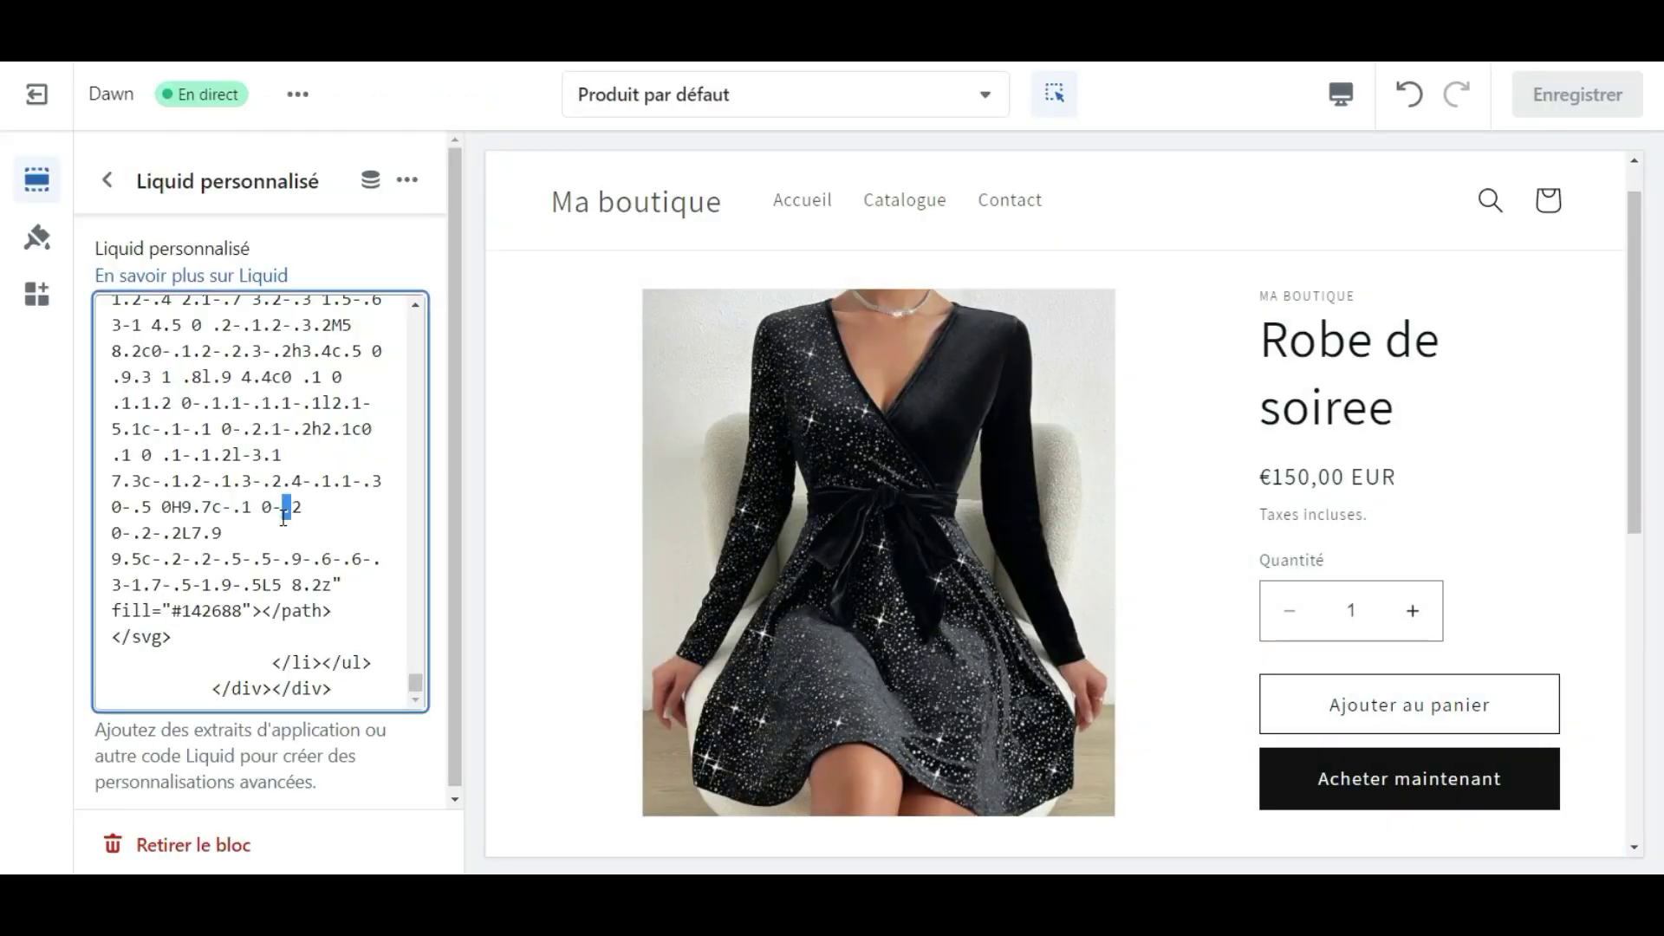
pyautogui.hotkey('ctrl', 'a')
pyautogui.press('BackSpace')
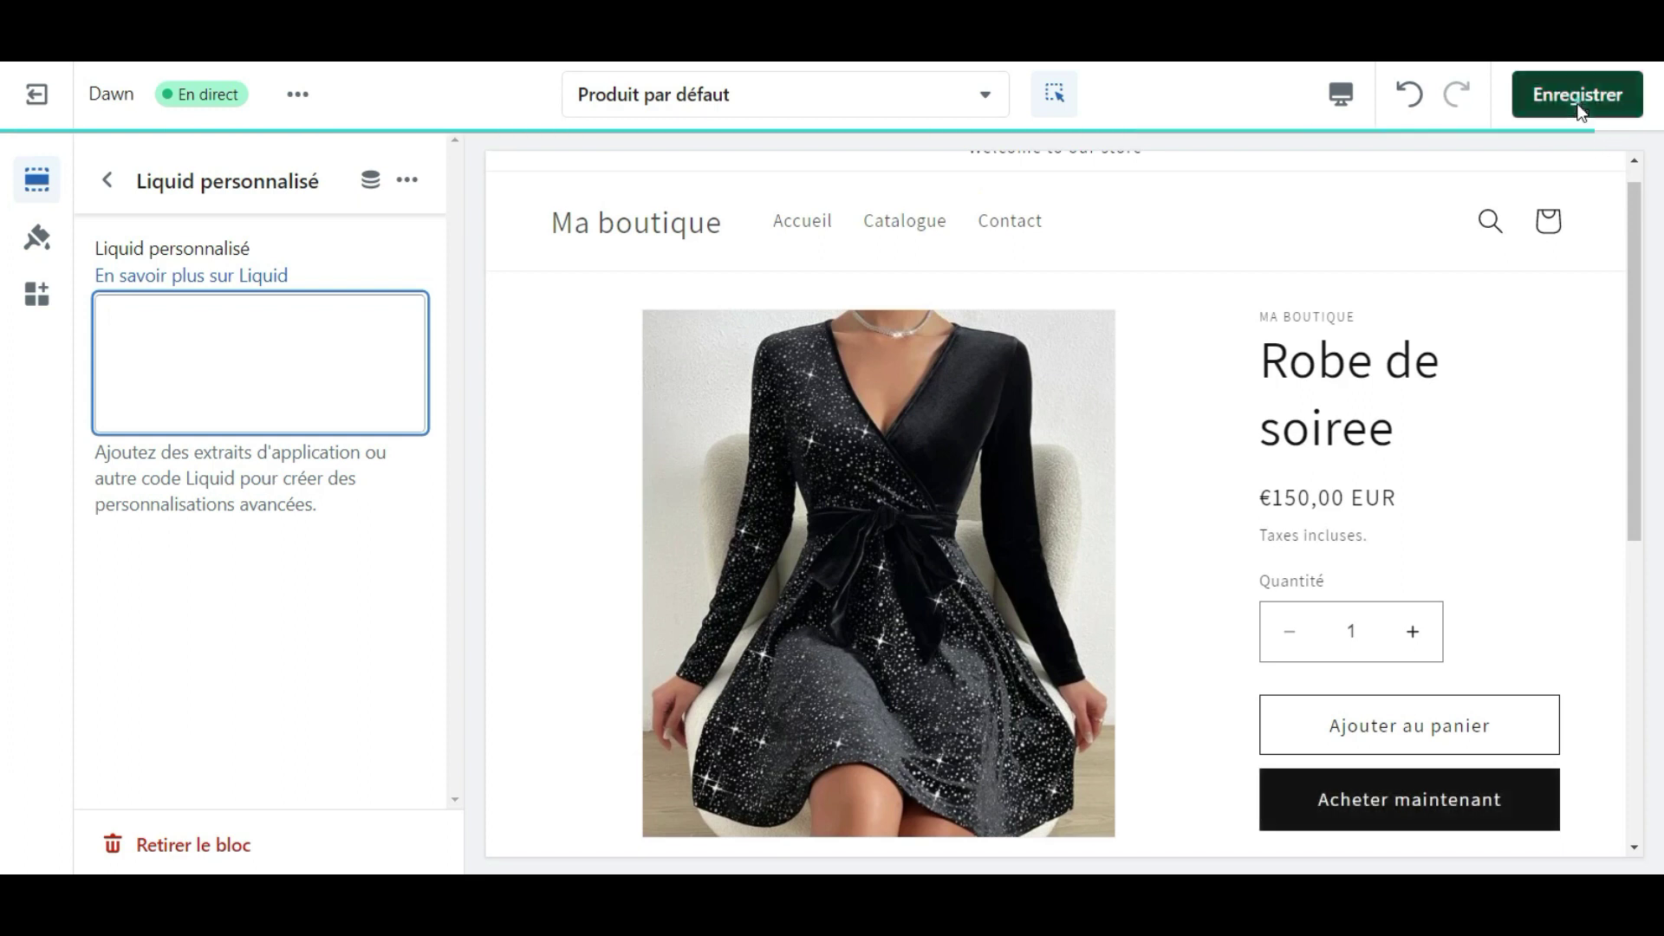
pyautogui.click(1583, 100)
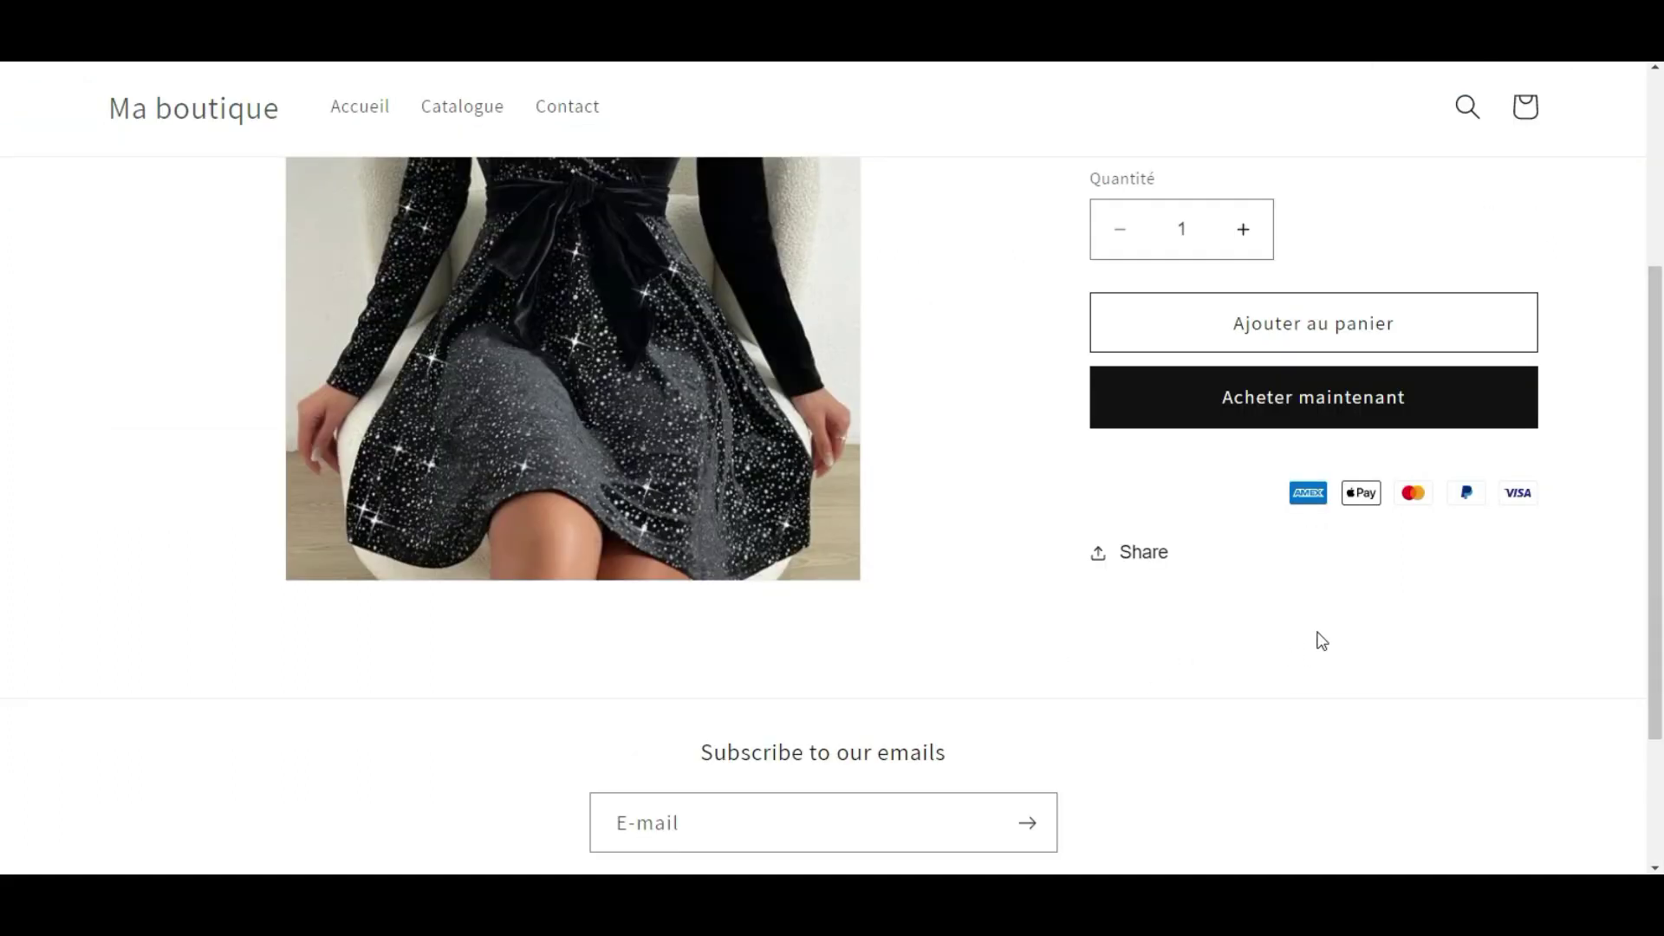
# Inspect the HTML of the footer payment icons on the product page, examining their footer__column--info container and list-payment markup.
pyautogui.scroll(-2, 991, 539)
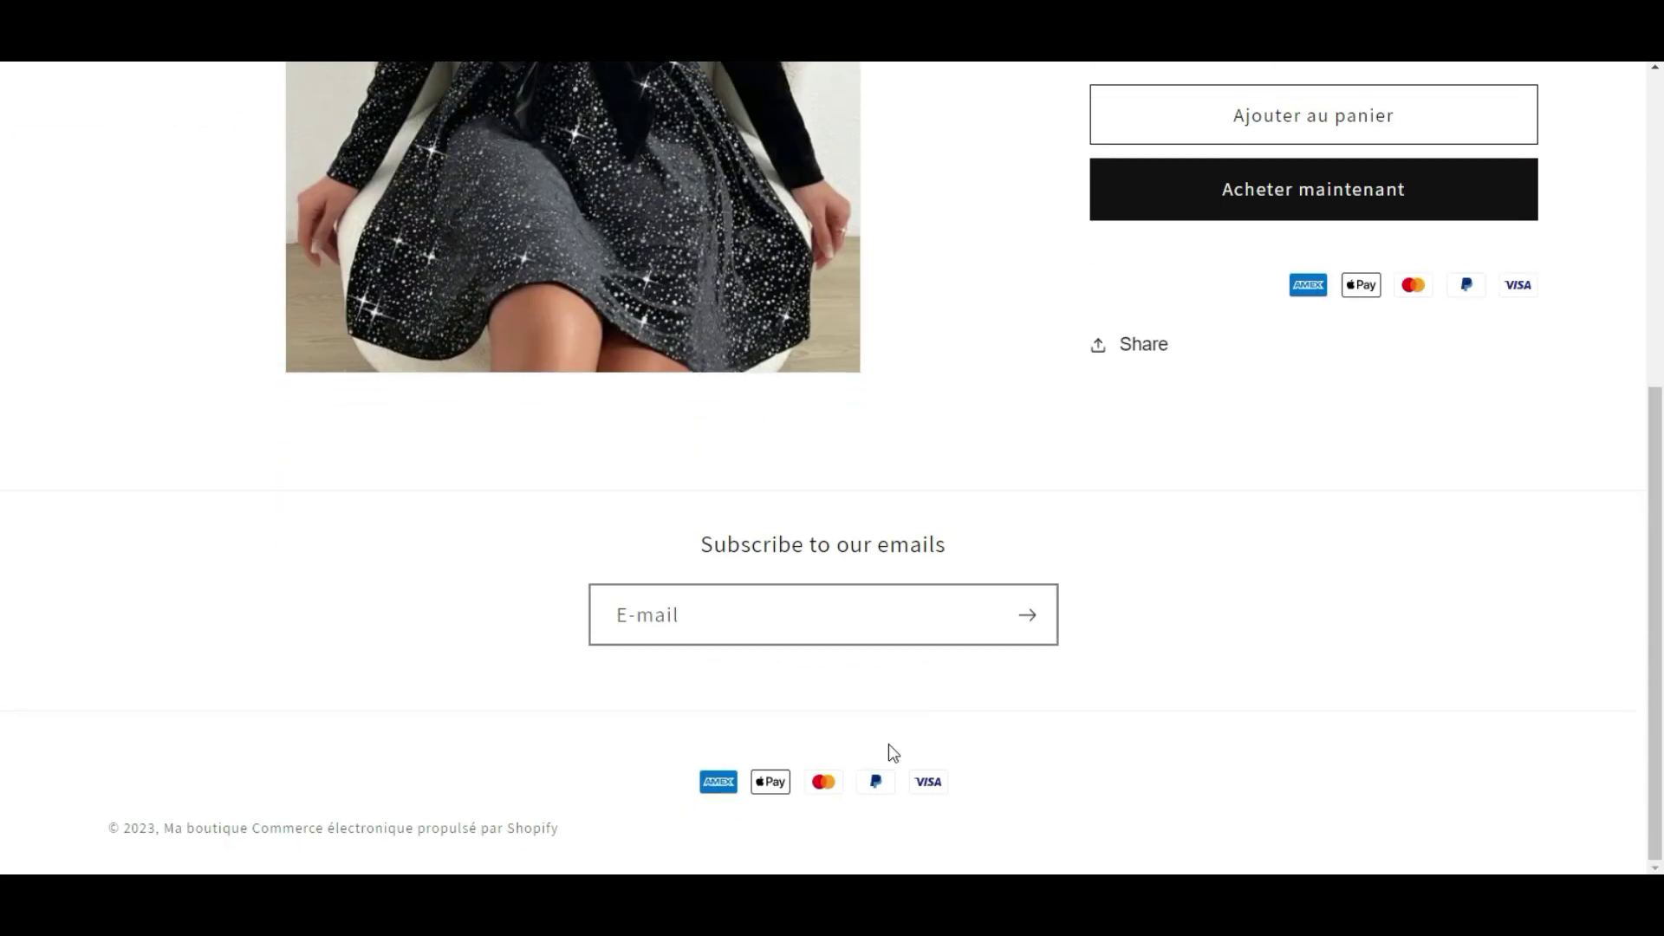
pyautogui.rightClick(869, 784)
pyautogui.click(931, 769)
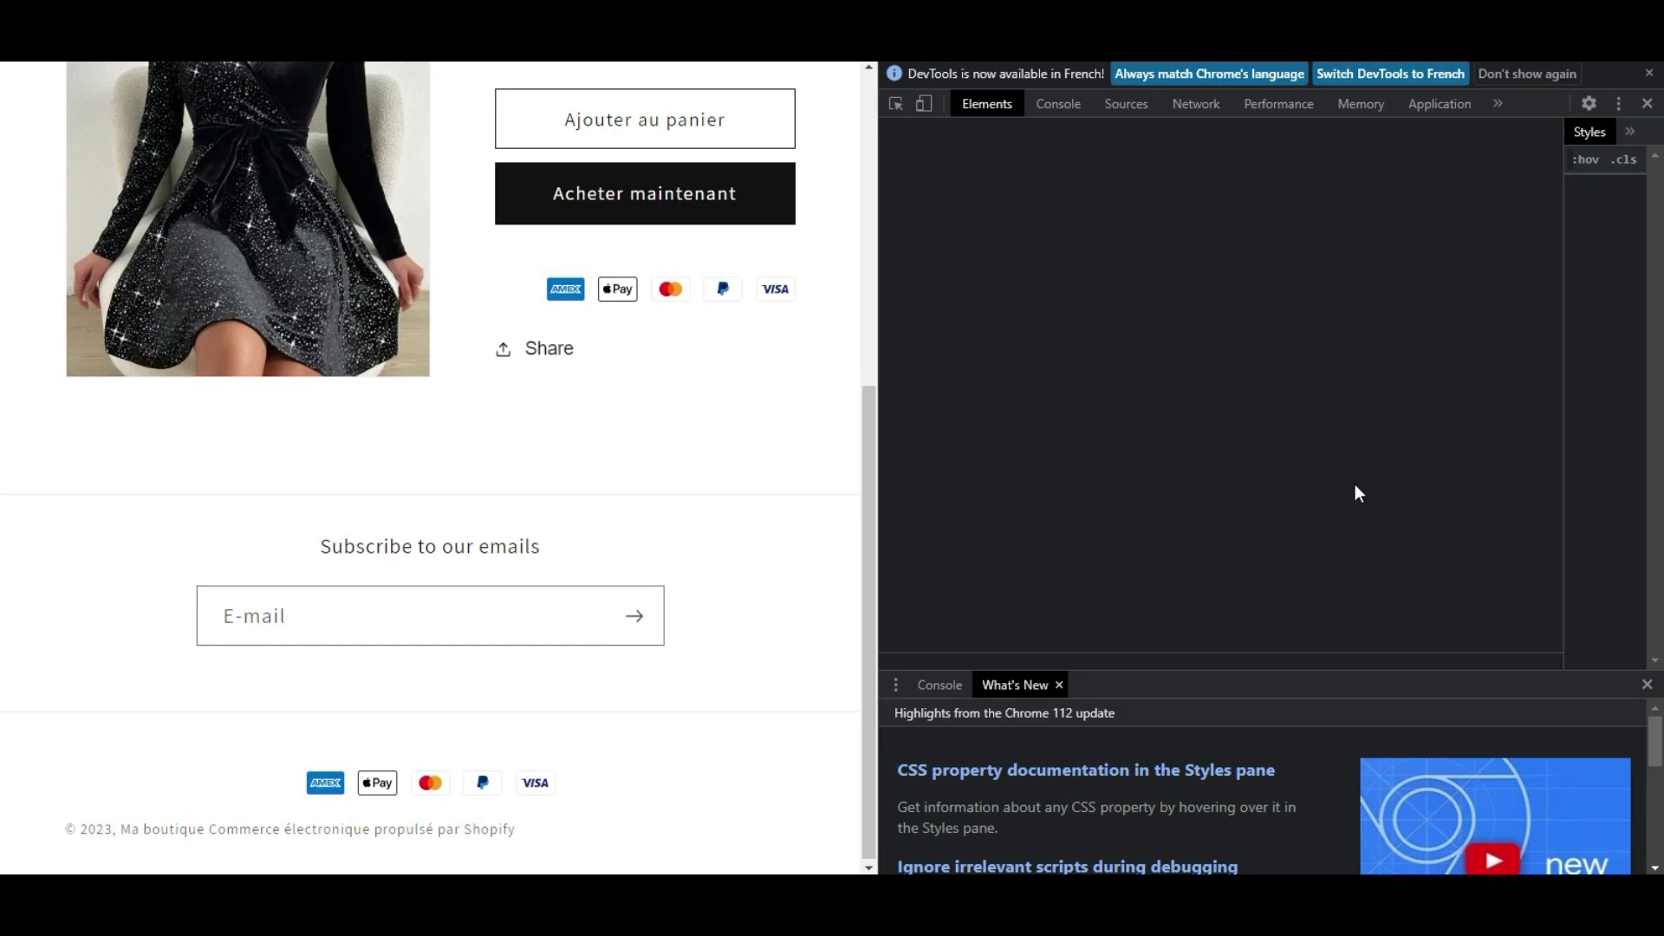
pyautogui.click(903, 107)
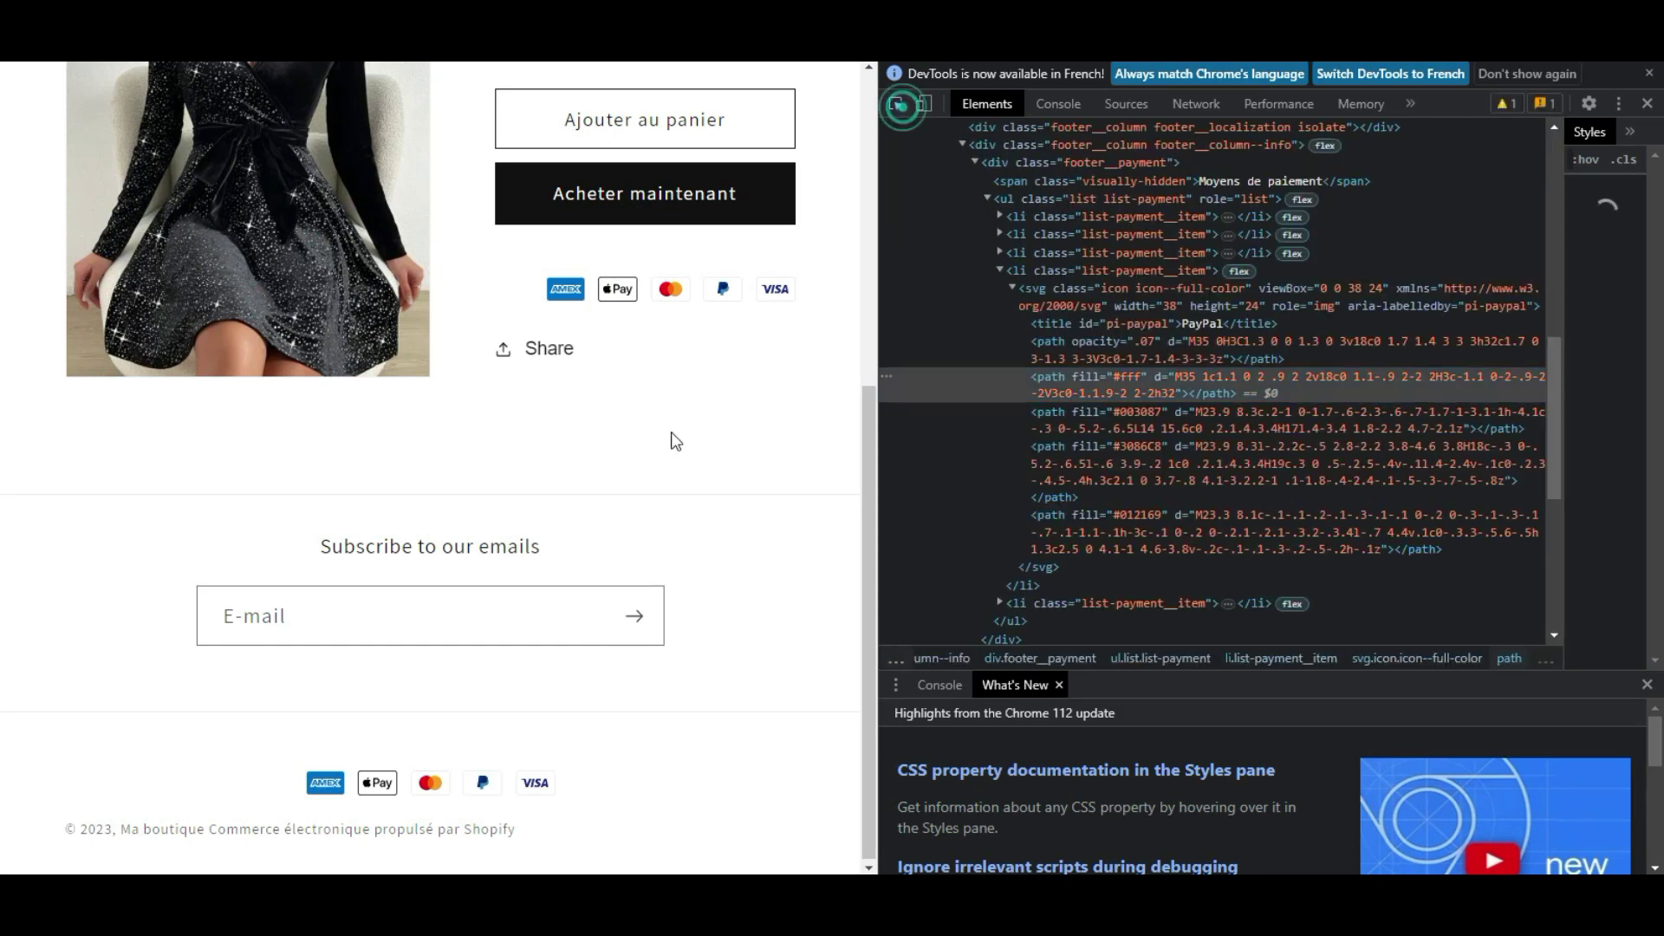
pyautogui.click(576, 771)
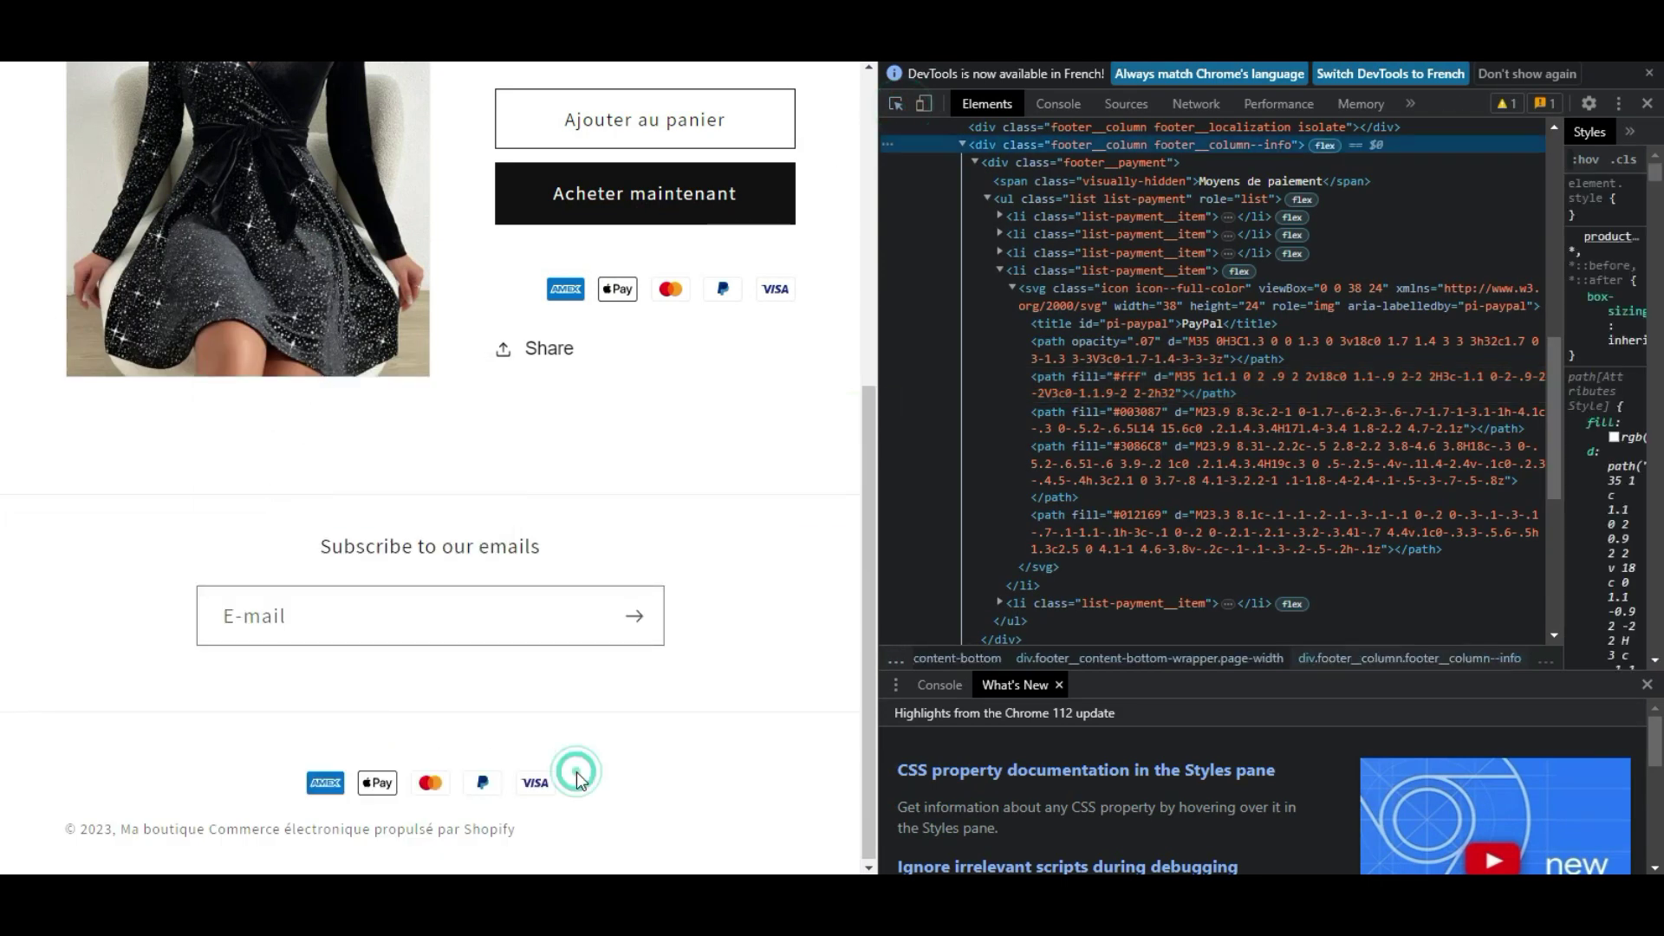
pyautogui.scroll(1, 1299, 532)
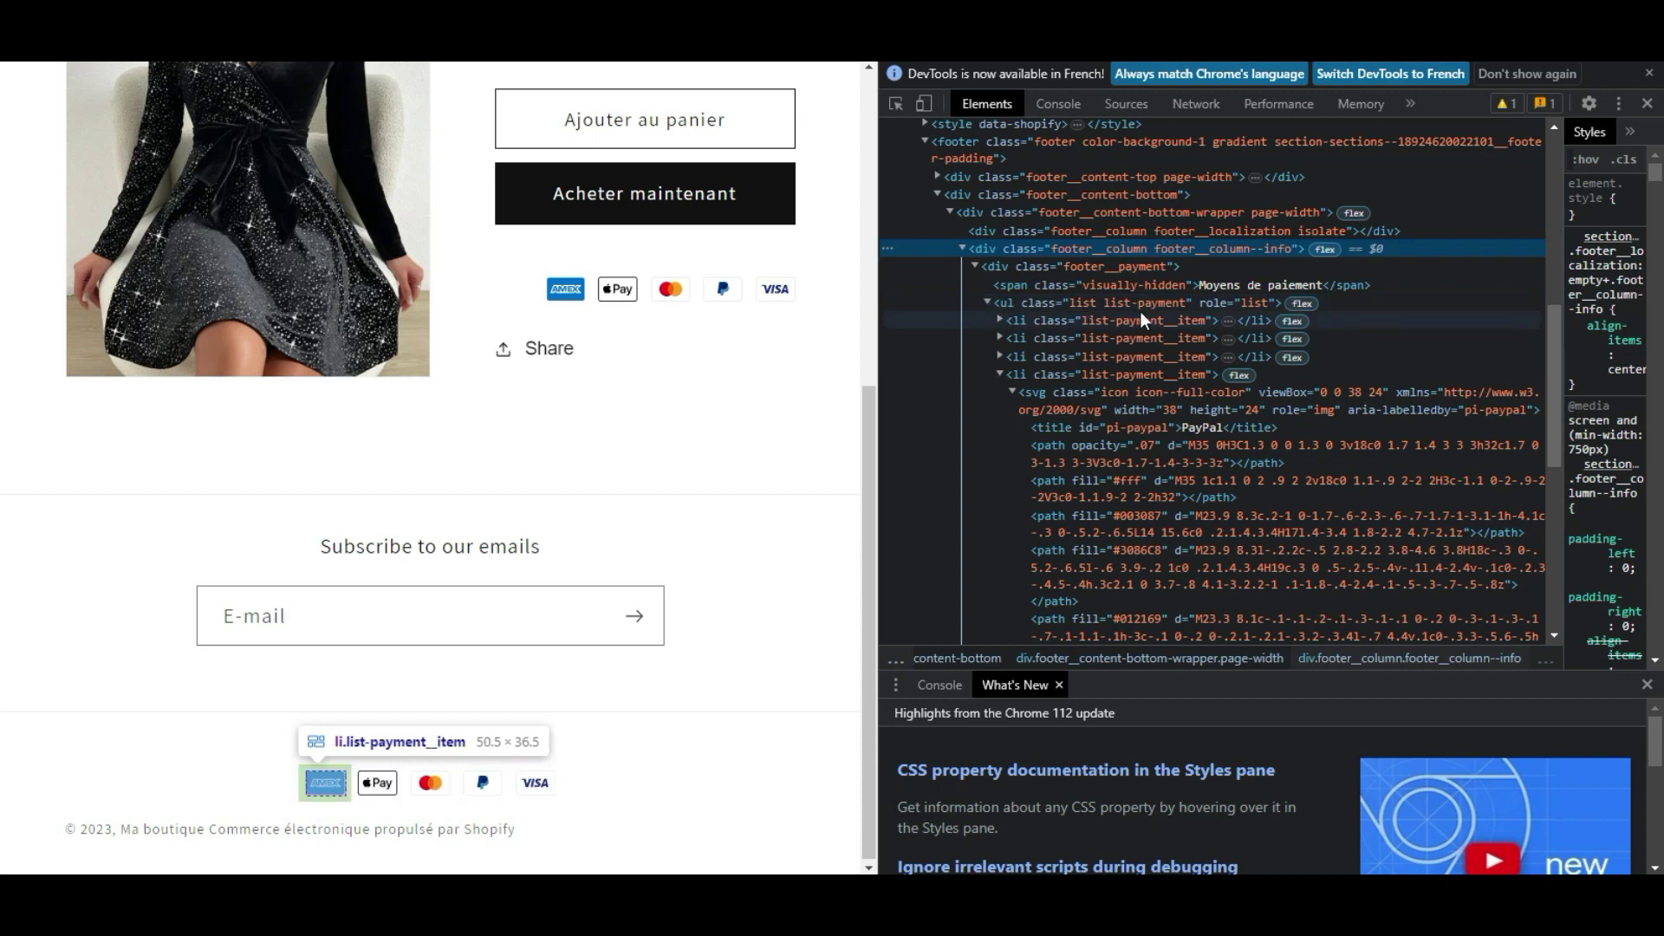
pyautogui.click(1645, 104)
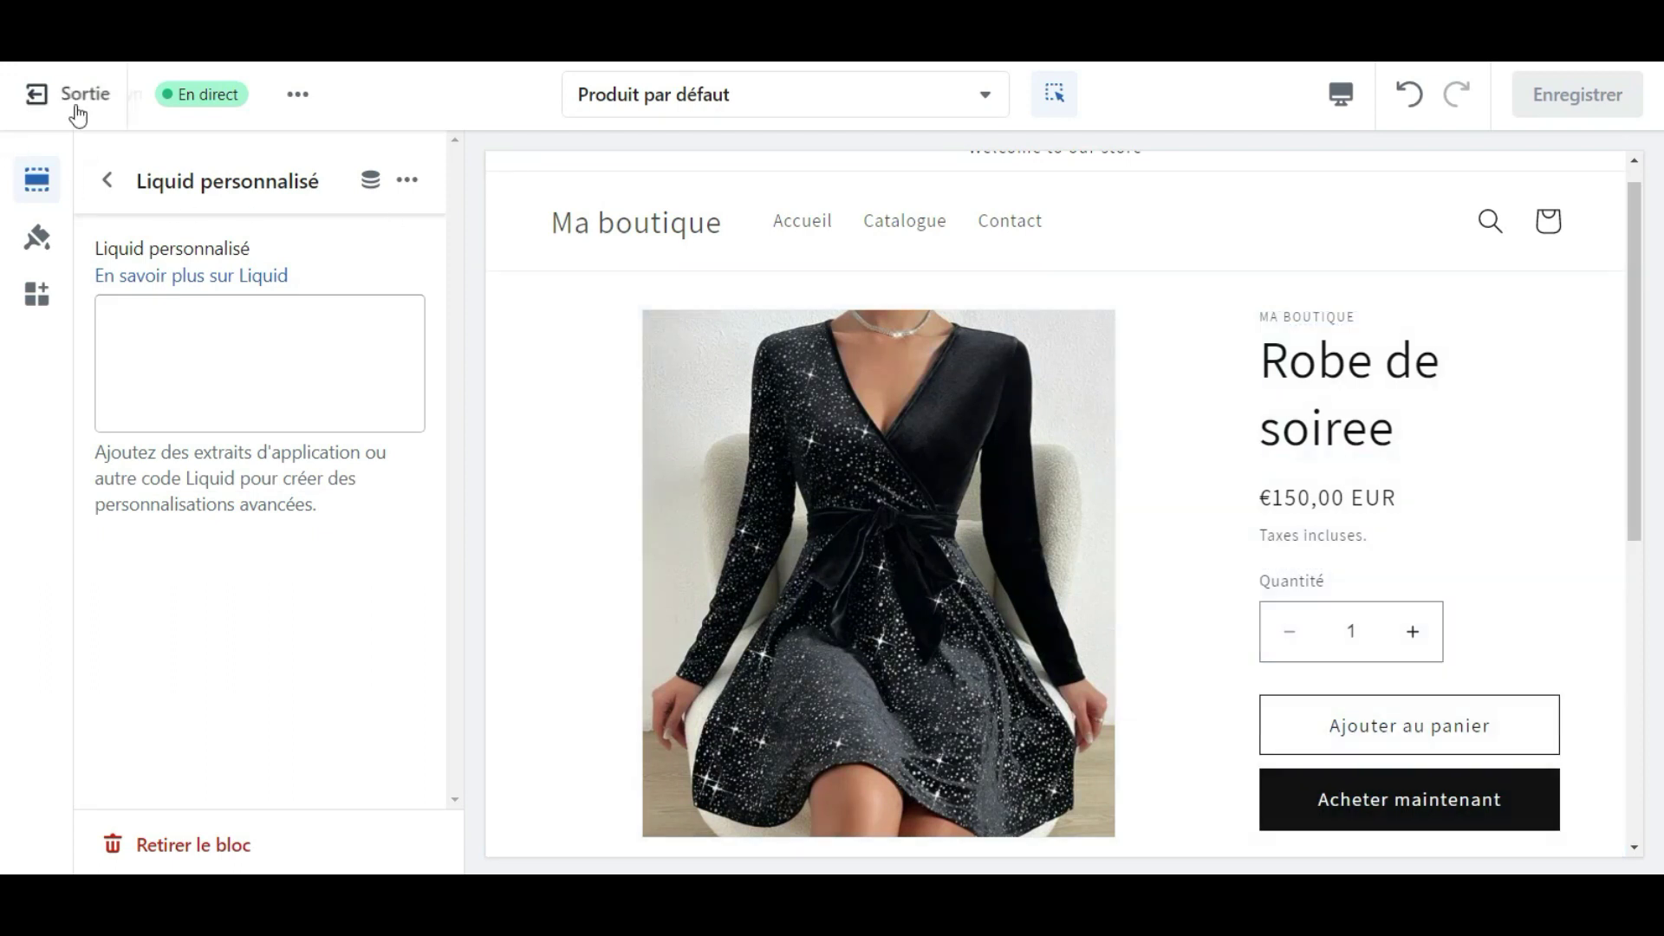
# Leave the theme customizer and open the Dawn theme's code for editing.
pyautogui.click(51, 109)
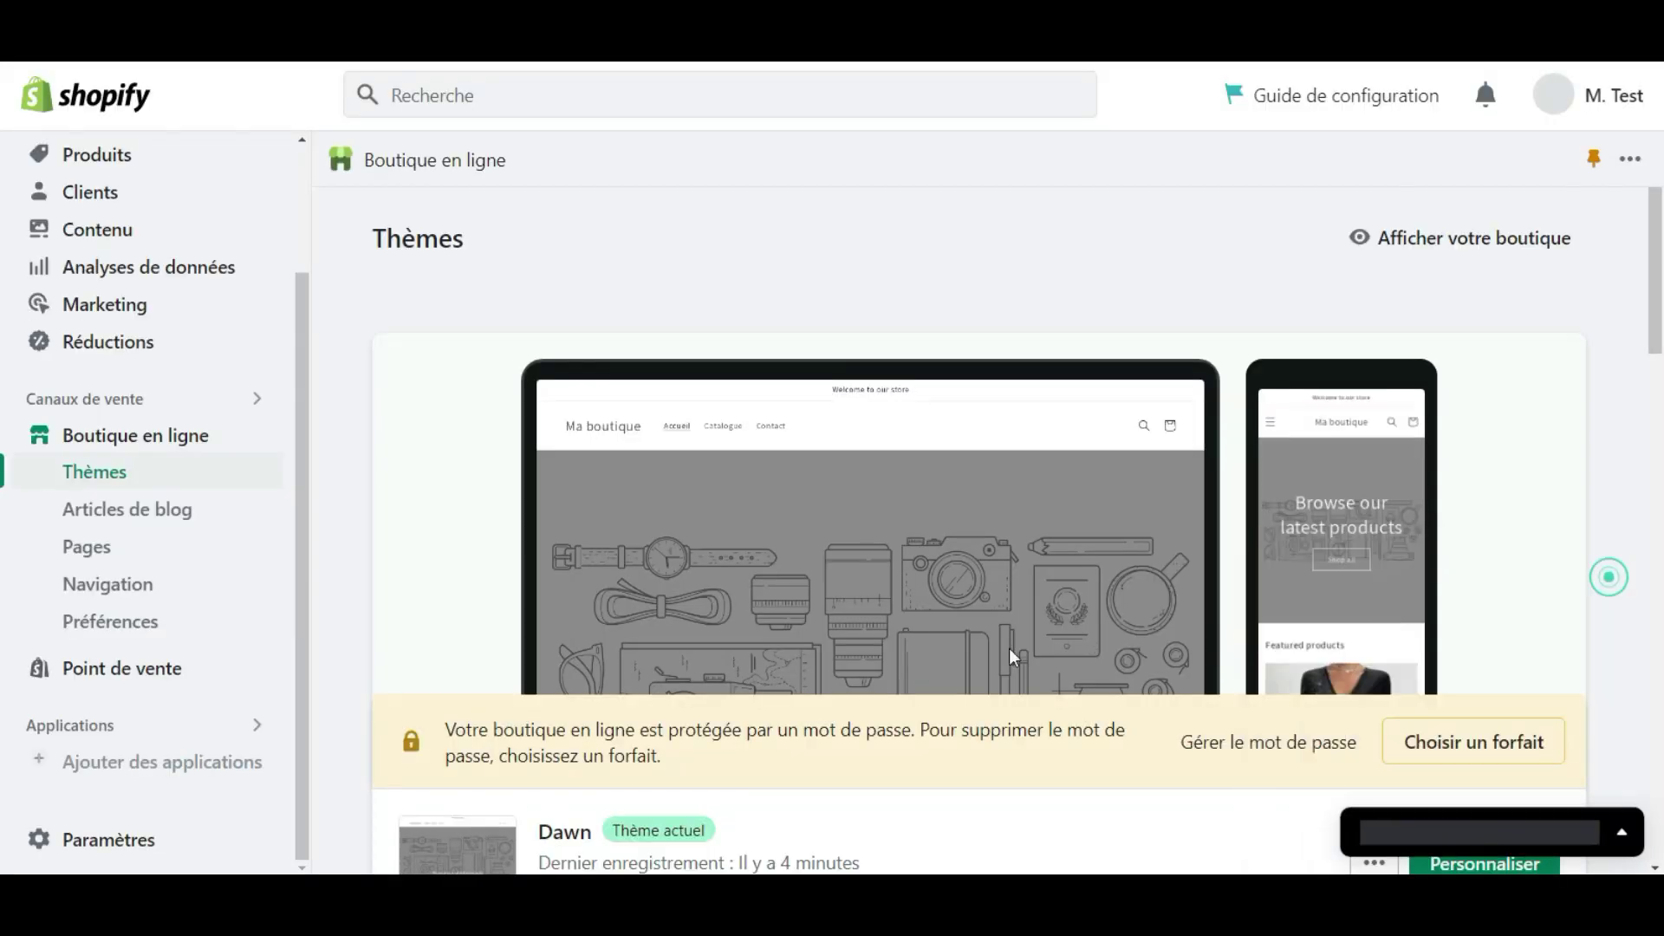
pyautogui.scroll(-1, 1024, 491)
pyautogui.scroll(-2, 1025, 494)
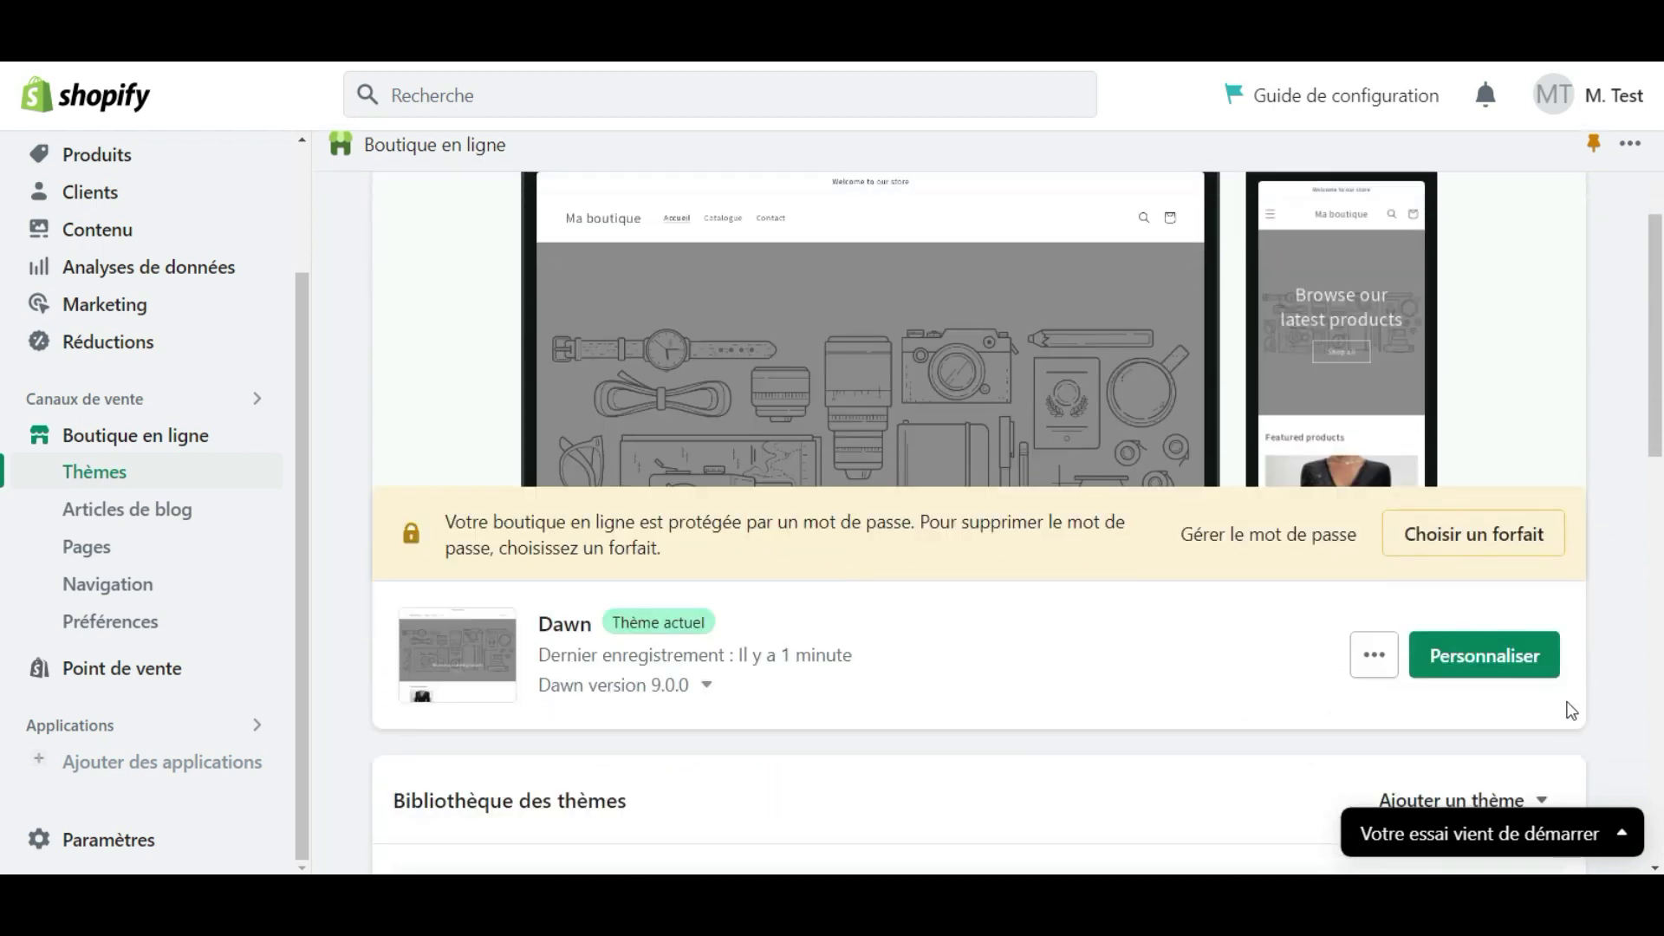
pyautogui.click(1374, 656)
pyautogui.click(1151, 543)
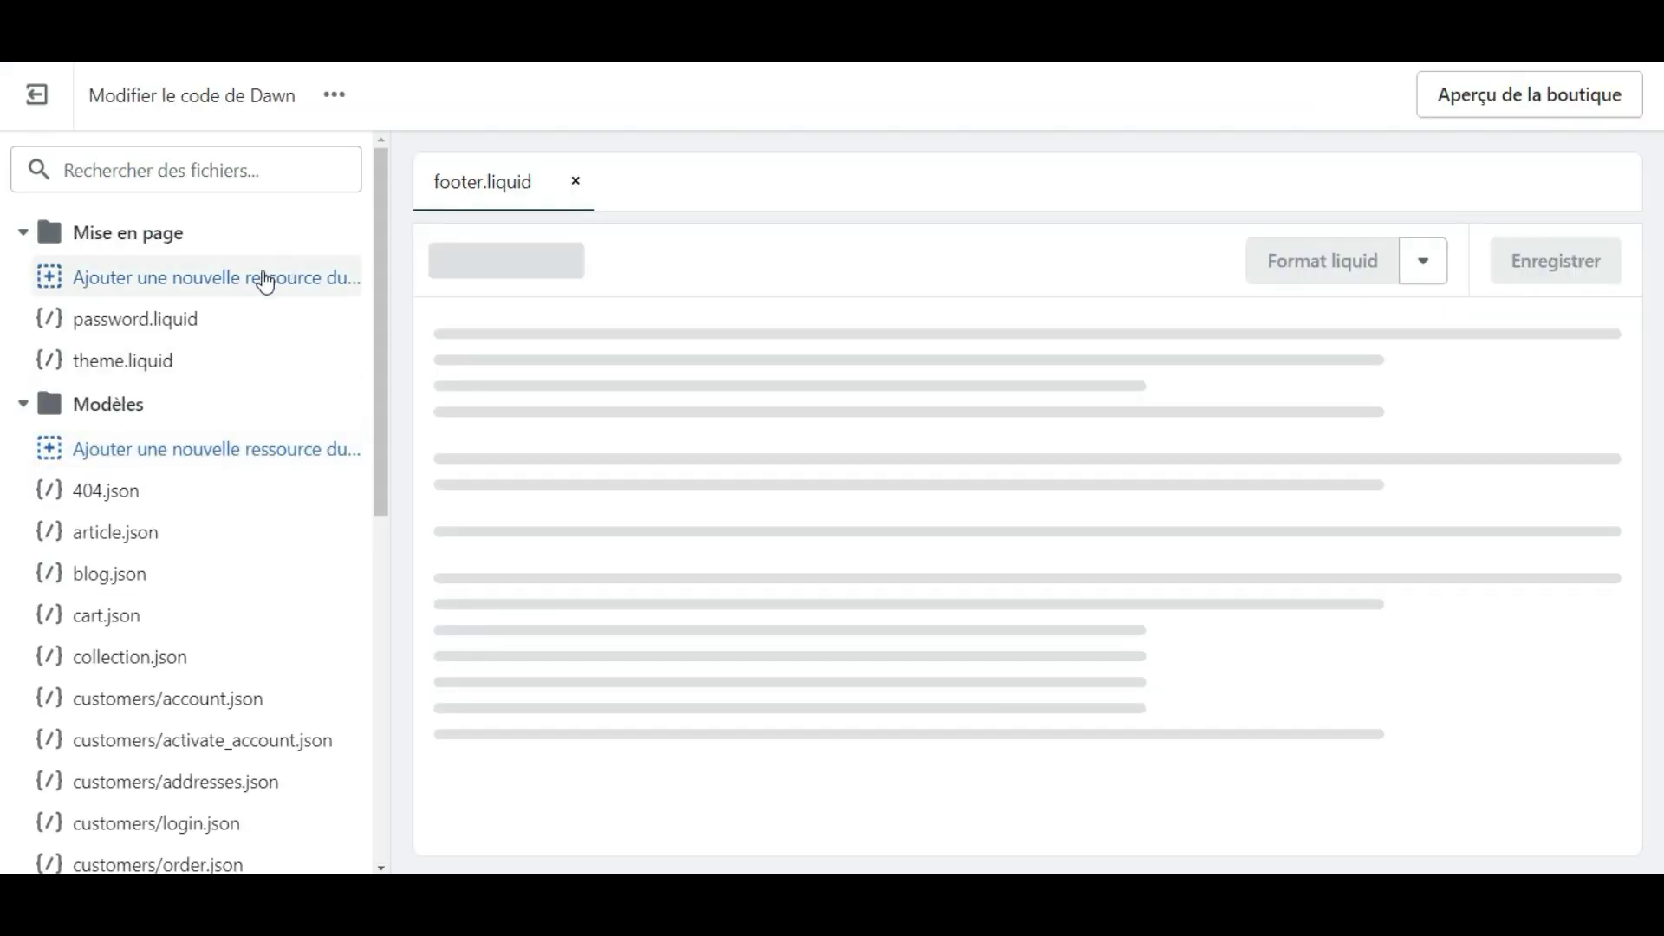
# Close the already open footer.liquid, search the theme files for "footer" and open footer.liquid from Sections.
pyautogui.click(576, 181)
pyautogui.click(112, 172)
pyautogui.write('footer')
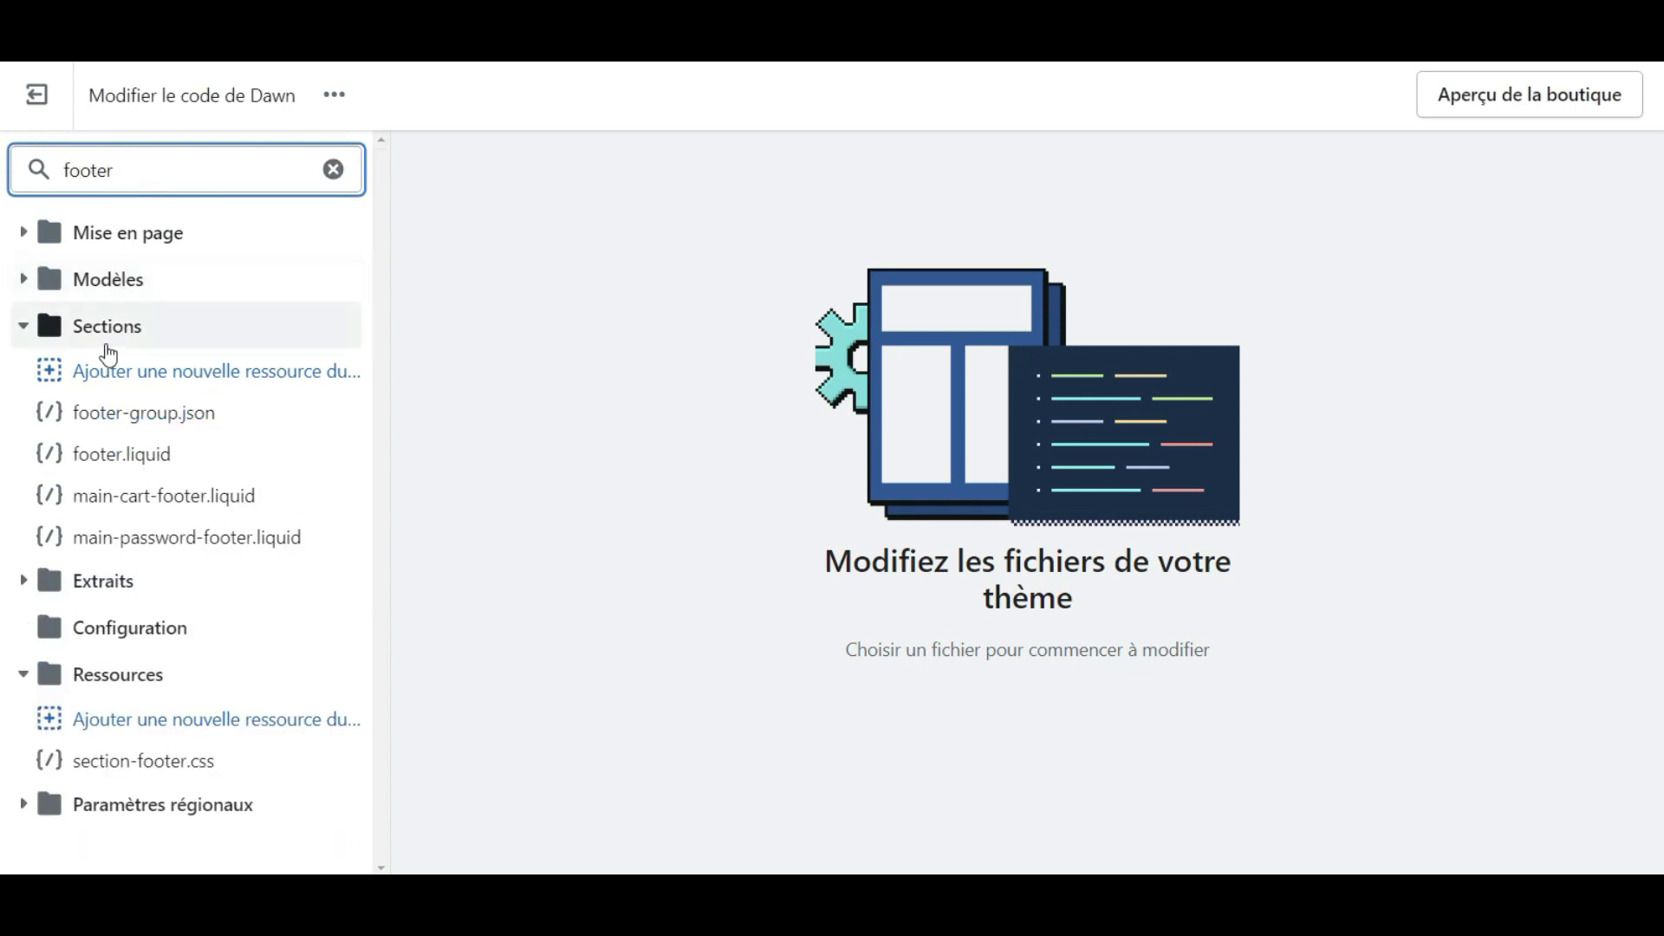
pyautogui.click(135, 457)
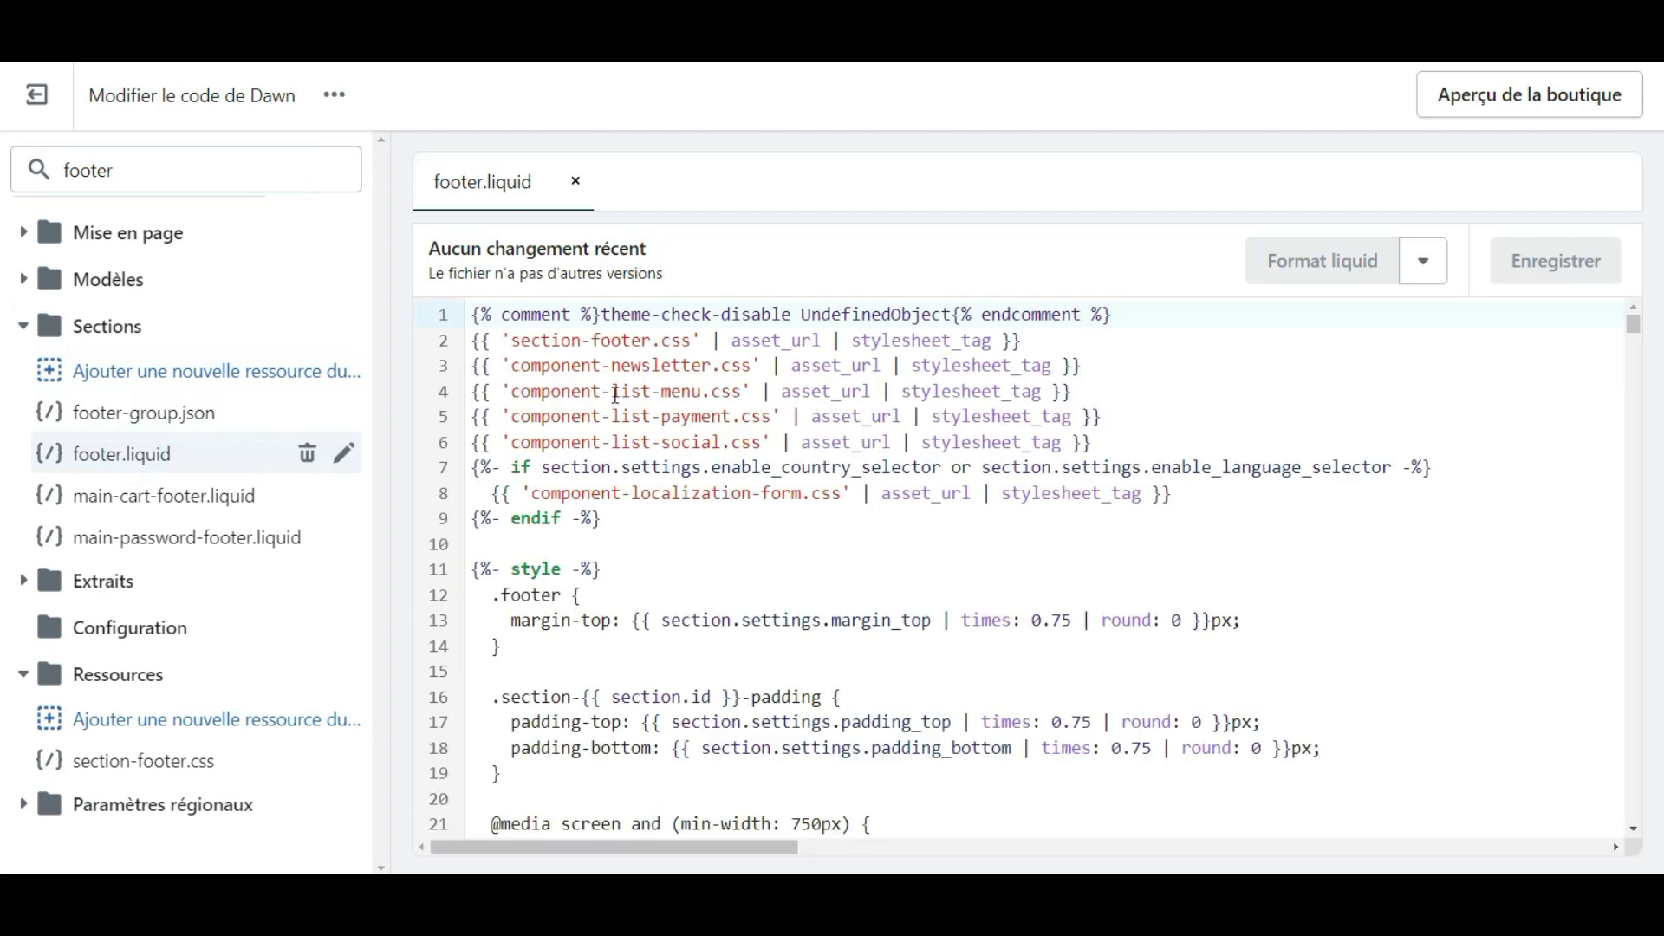
# Search the footer.liquid code for "list-payment".
pyautogui.click(1393, 524)
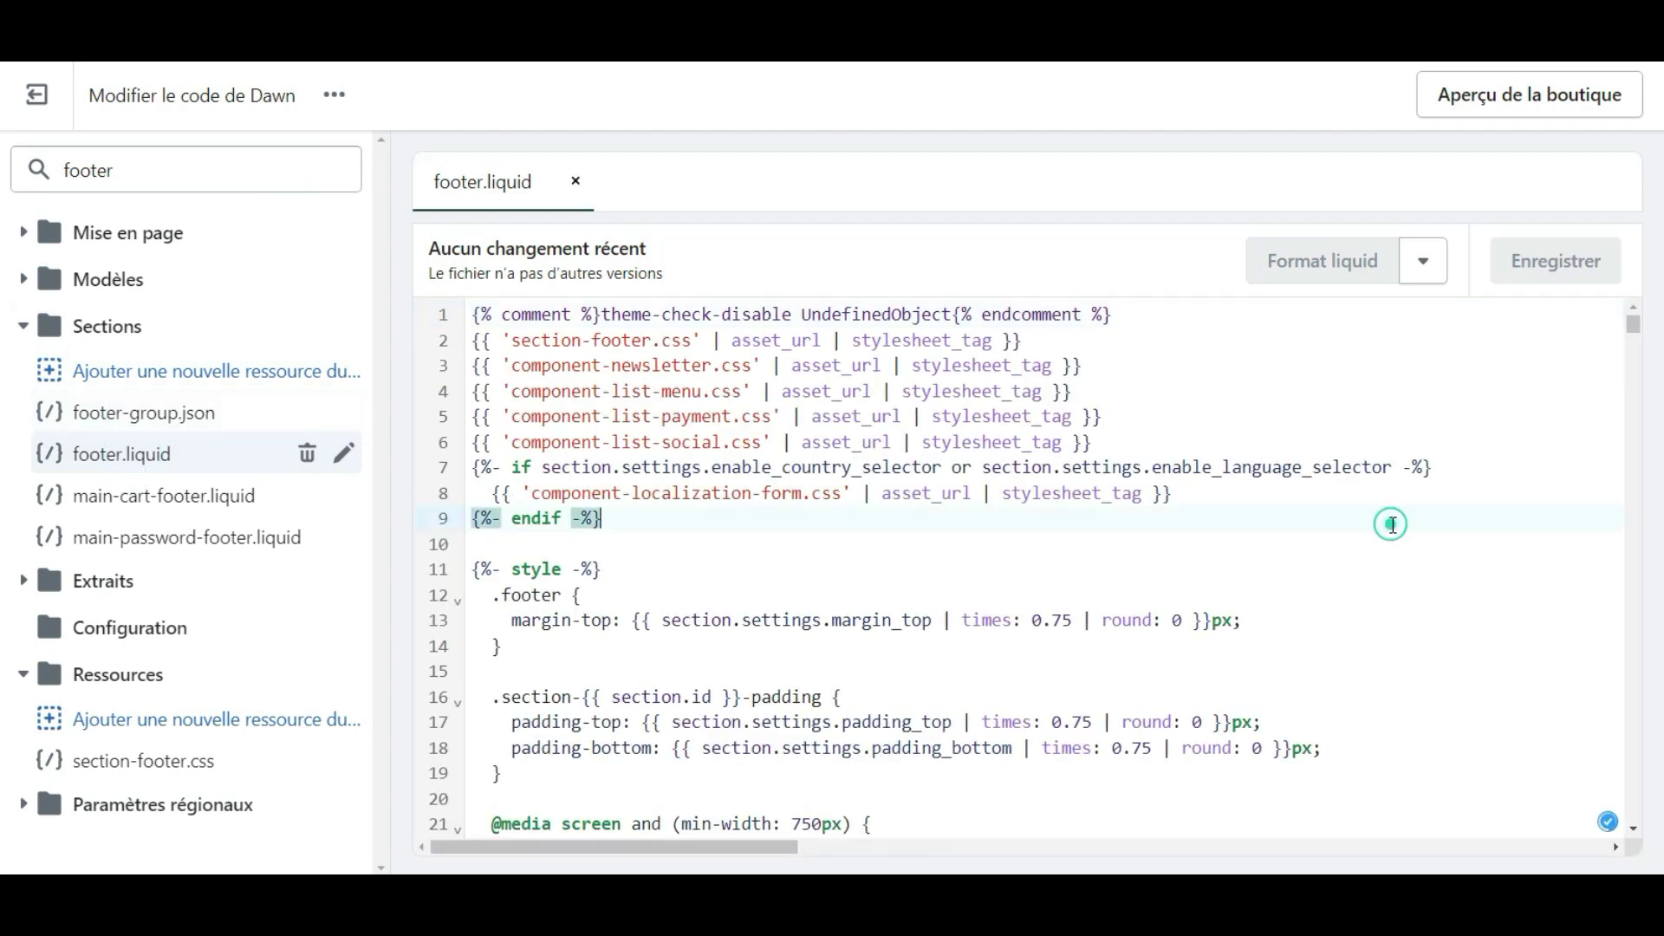
pyautogui.hotkey('ctrl', 'f')
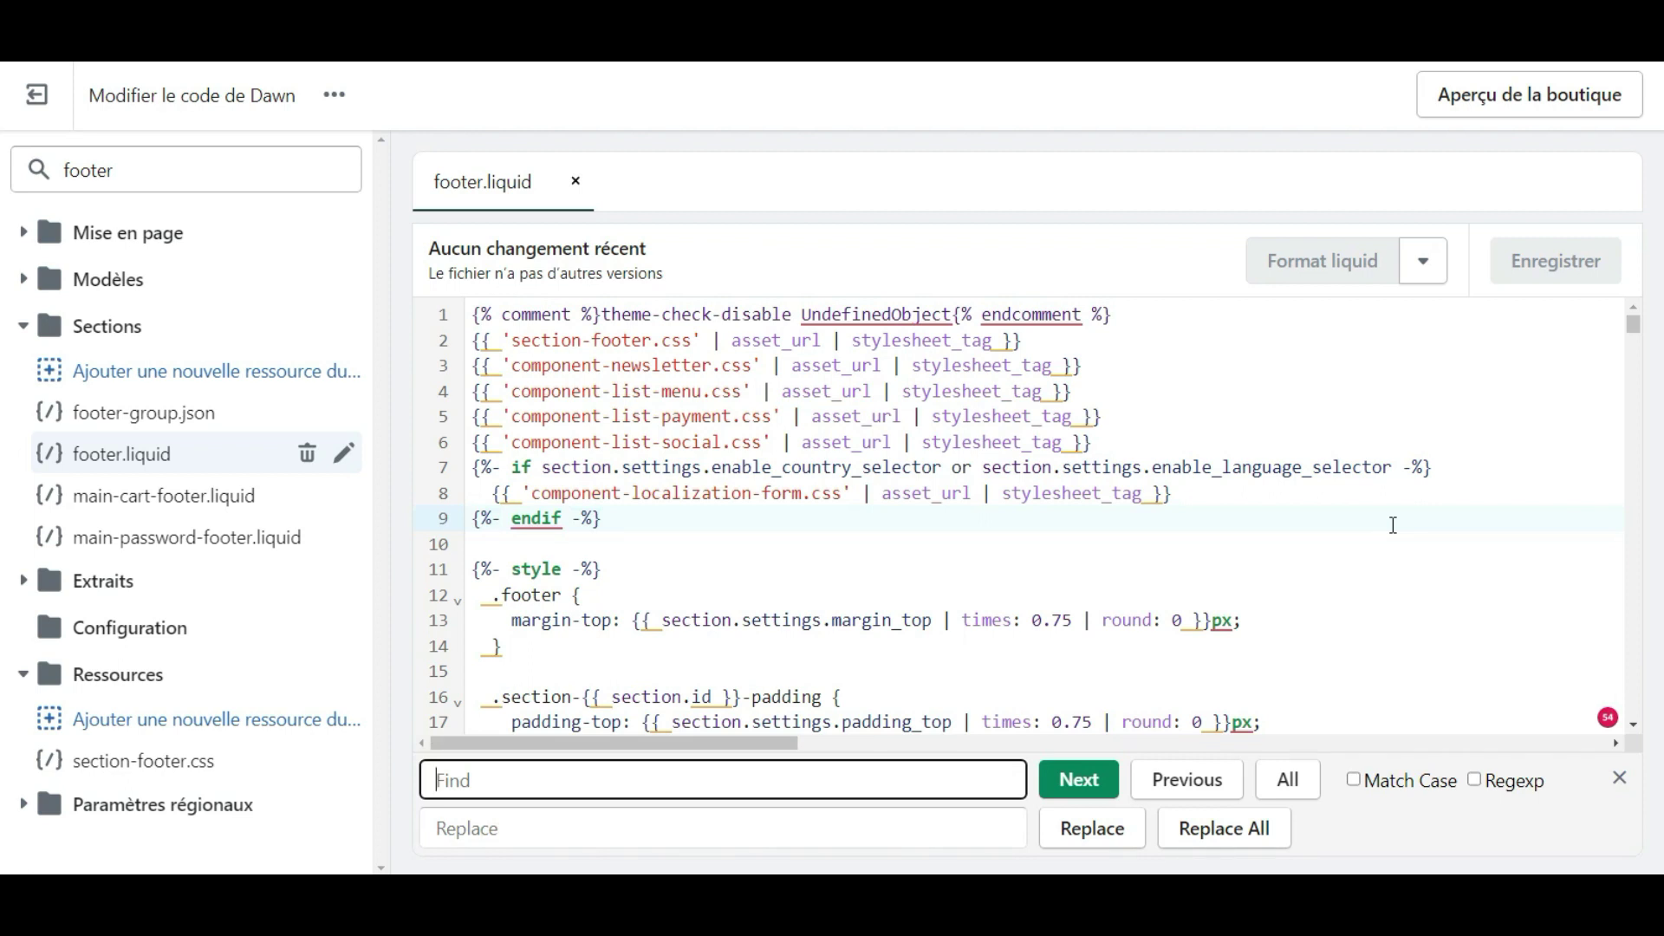
pyautogui.write('list-payment')
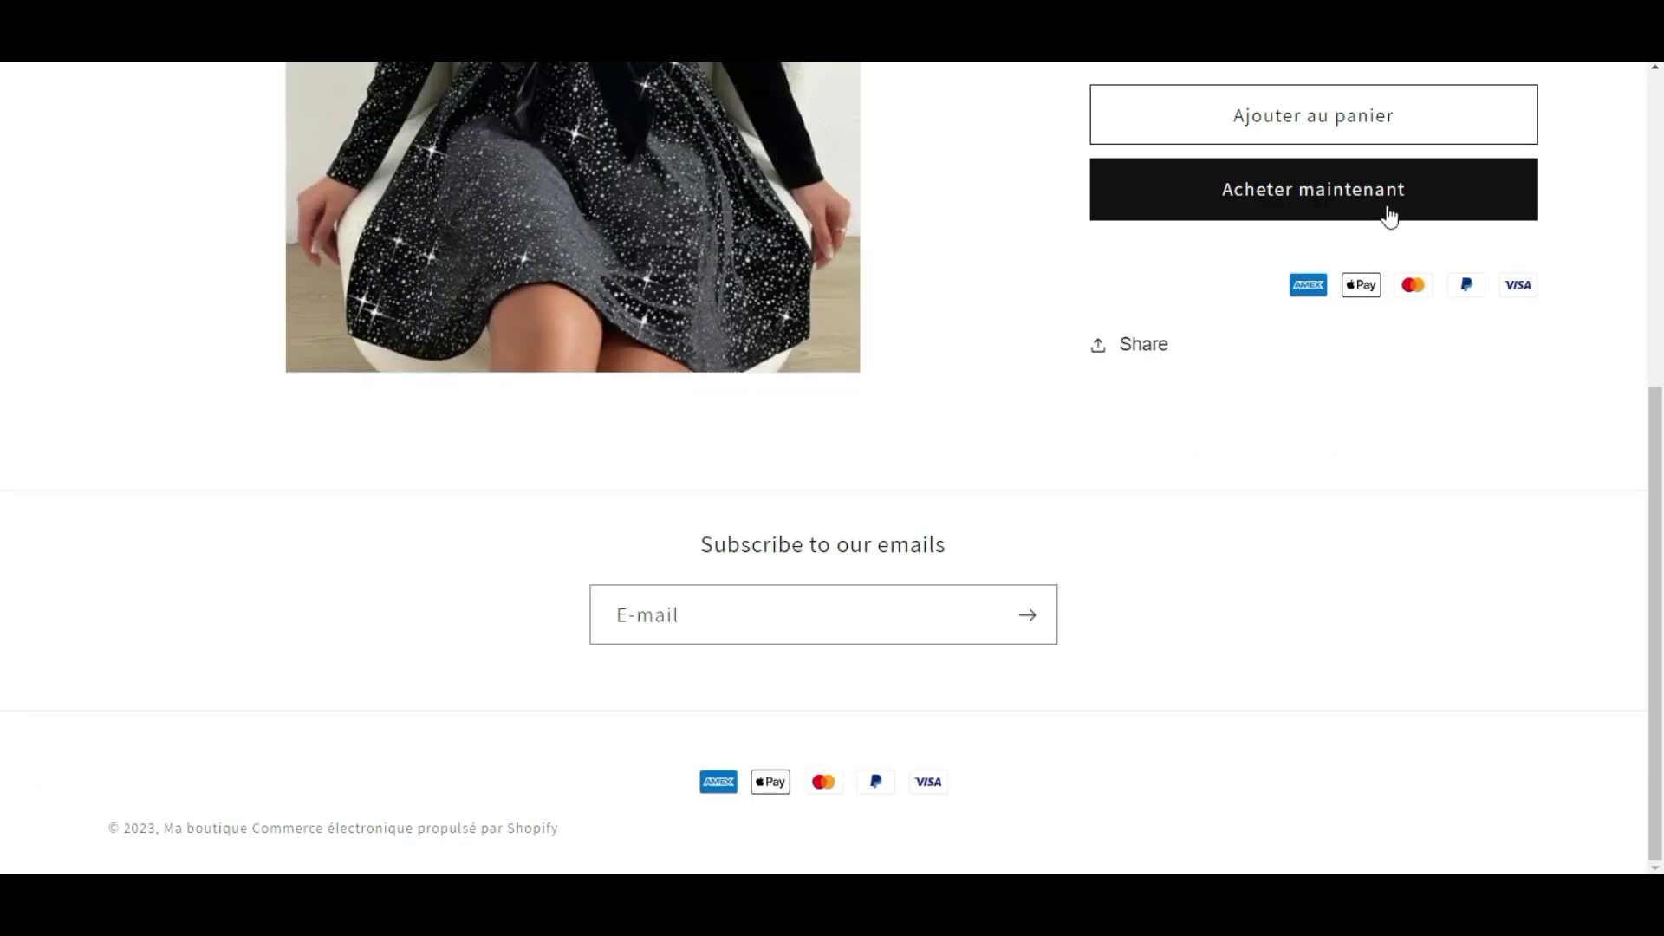
# Inspect the footer payment icons on the product page again to check their class name, and close the inspector.
pyautogui.rightClick(920, 791)
pyautogui.click(971, 762)
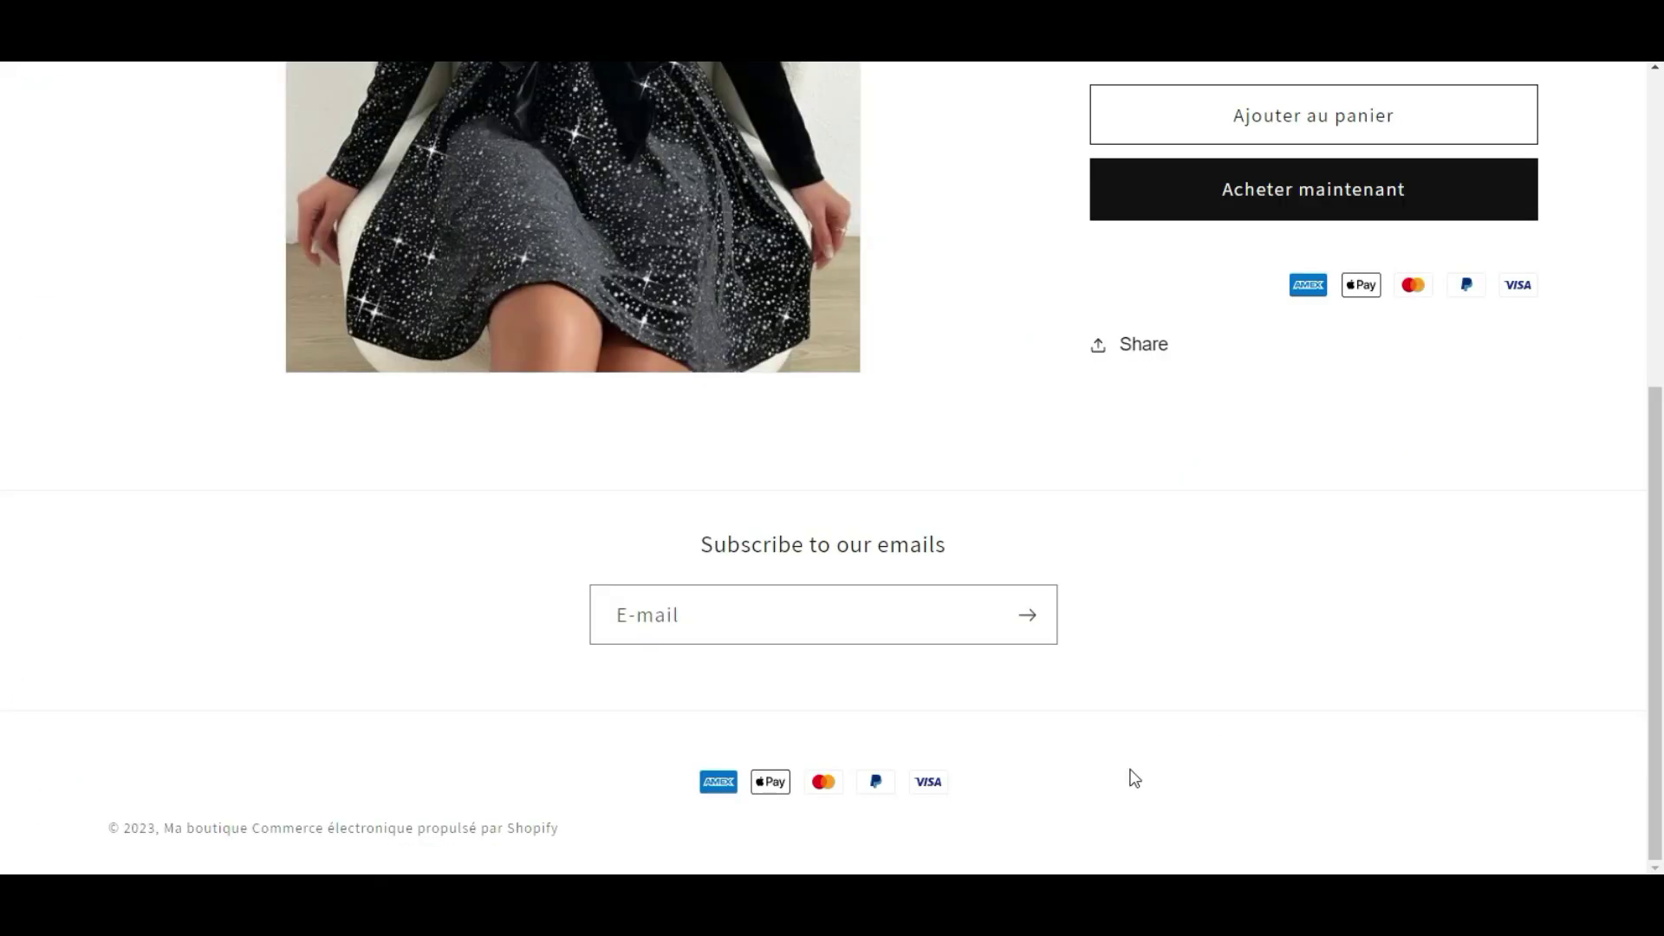
pyautogui.press('F12')
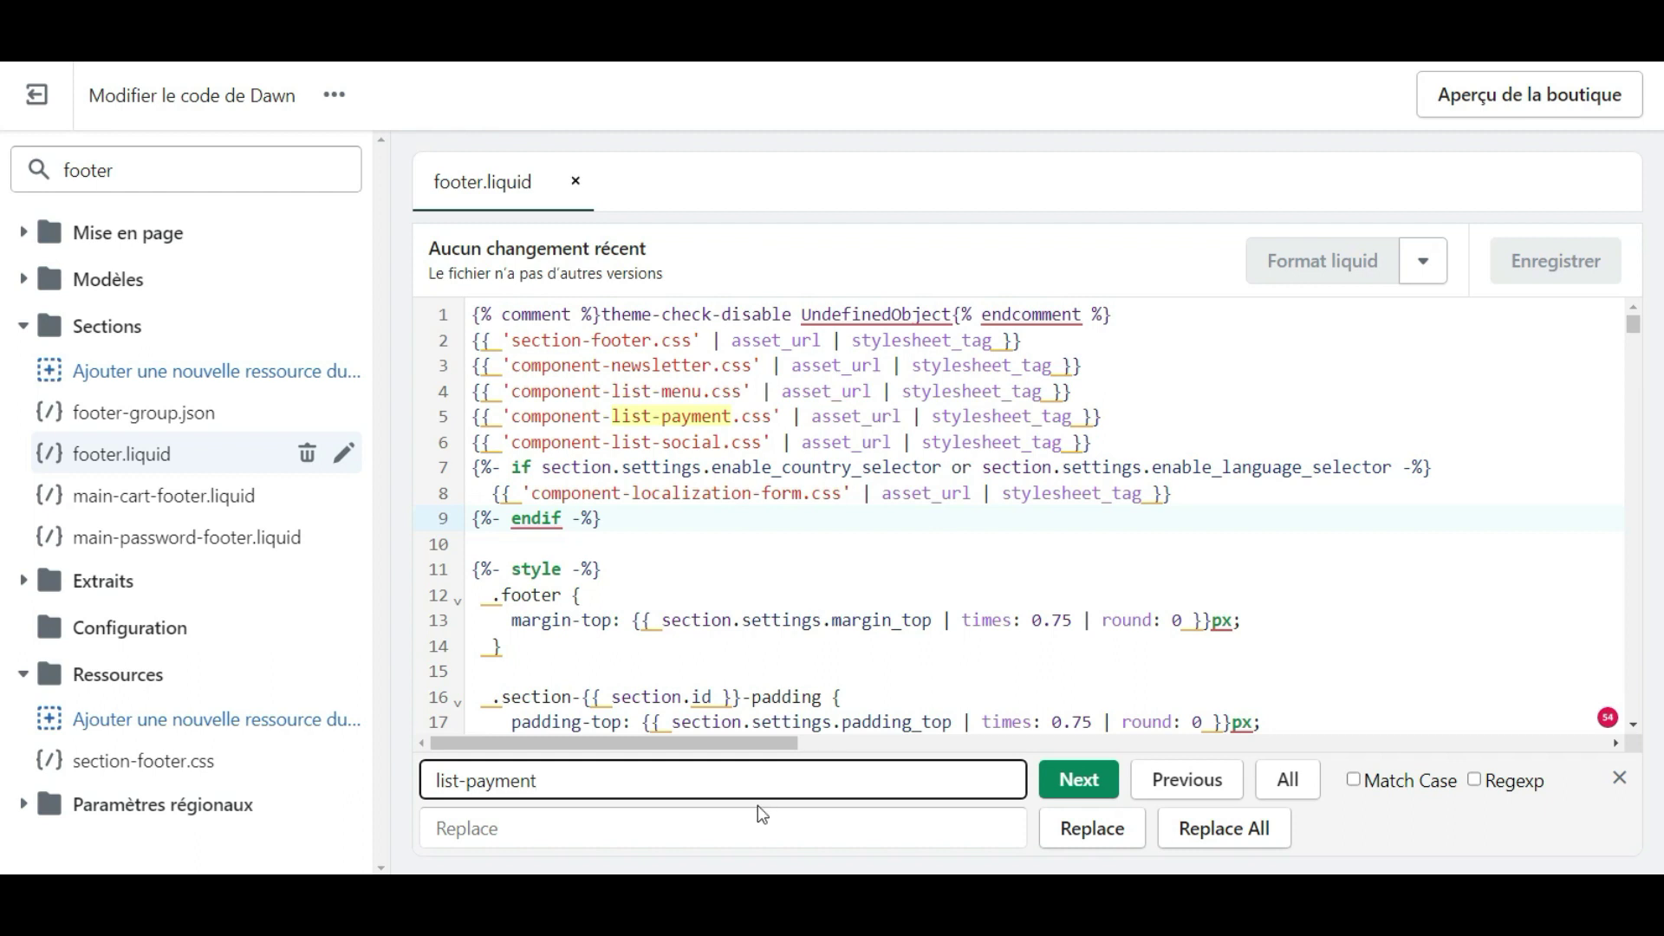
# Go to the list-payment match in the footer__payment div and copy the whole <ul> block through its closing </ul>.
pyautogui.press('Return')
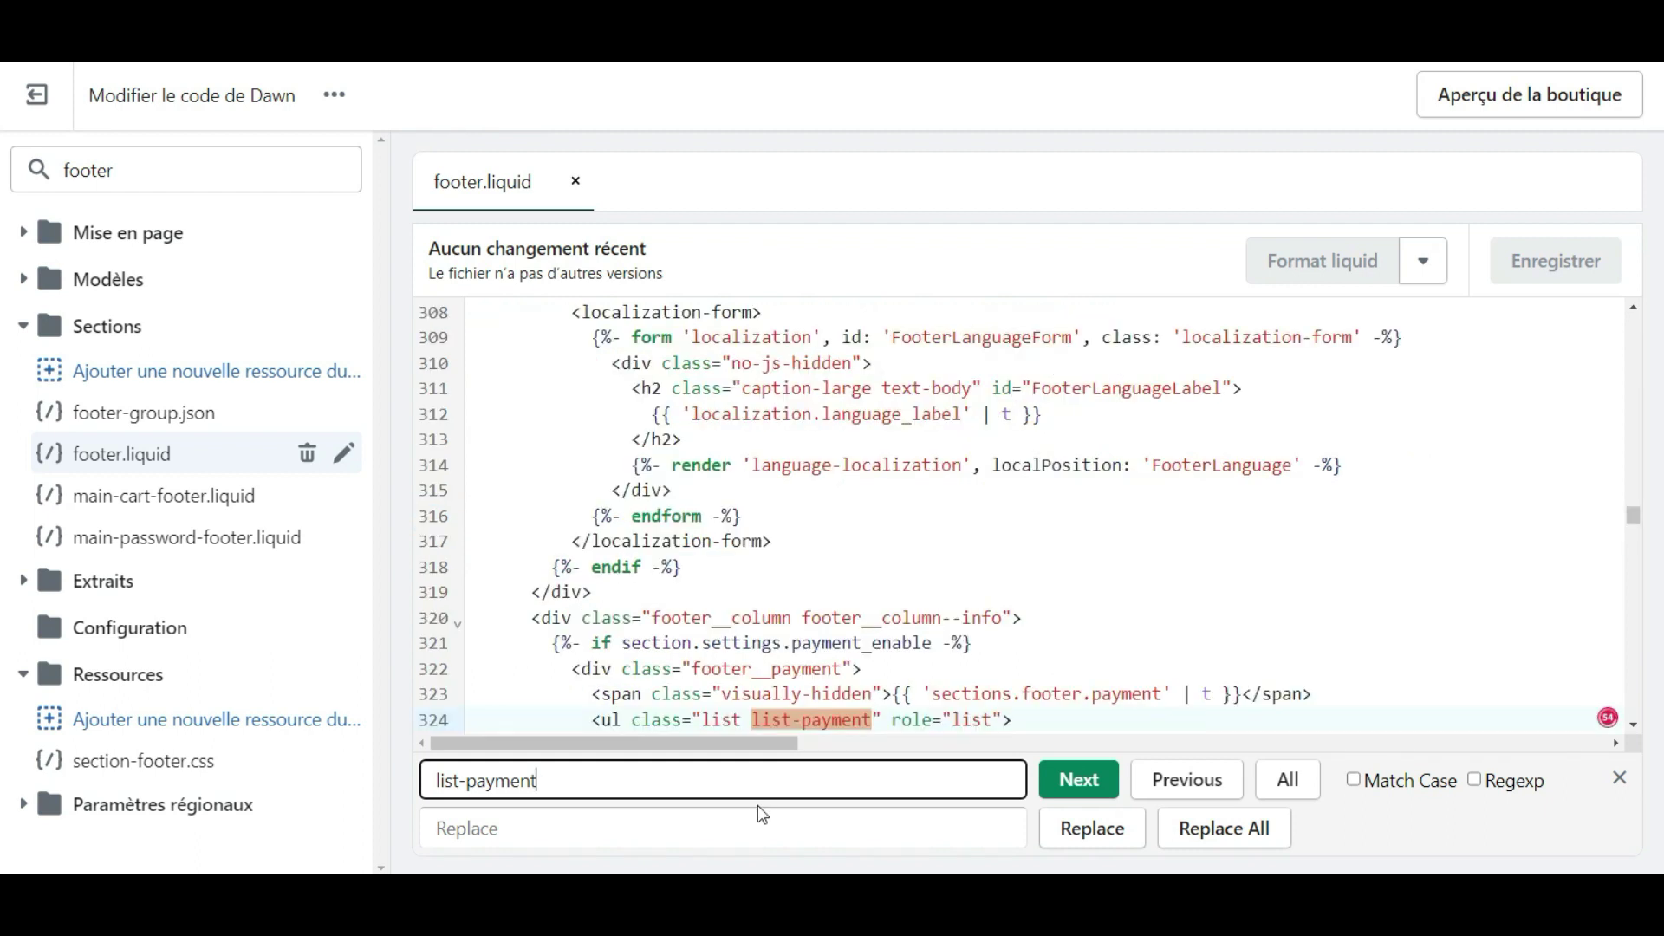
pyautogui.scroll(-4, 690, 478)
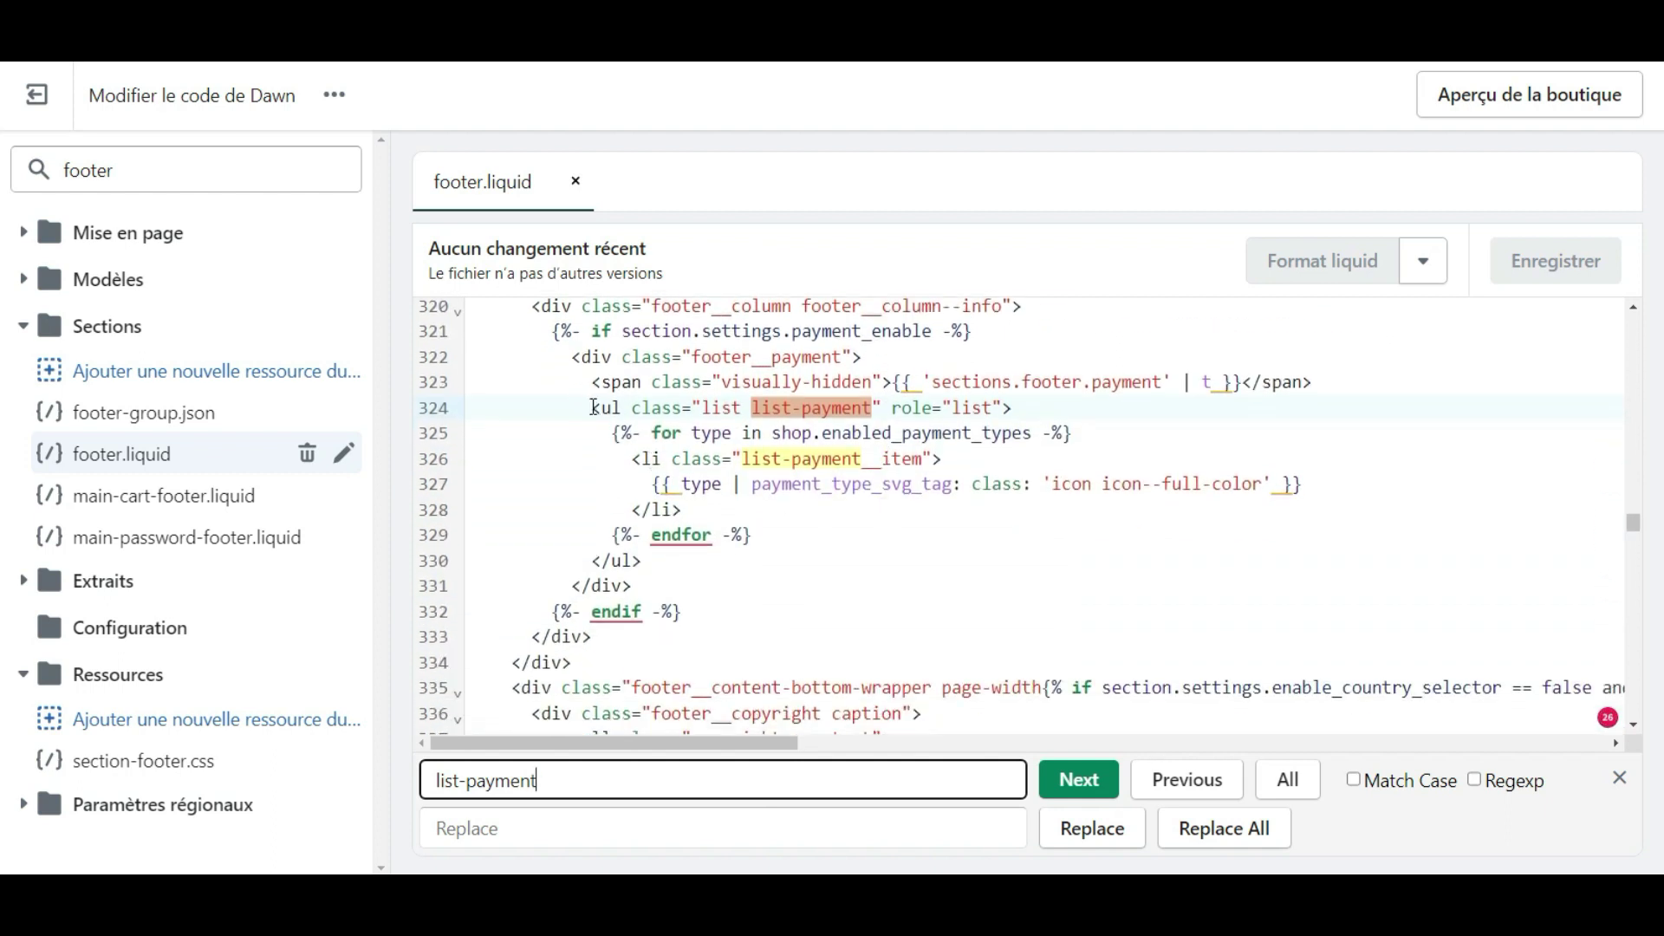
pyautogui.moveTo(593, 408); pyautogui.dragTo(655, 563)
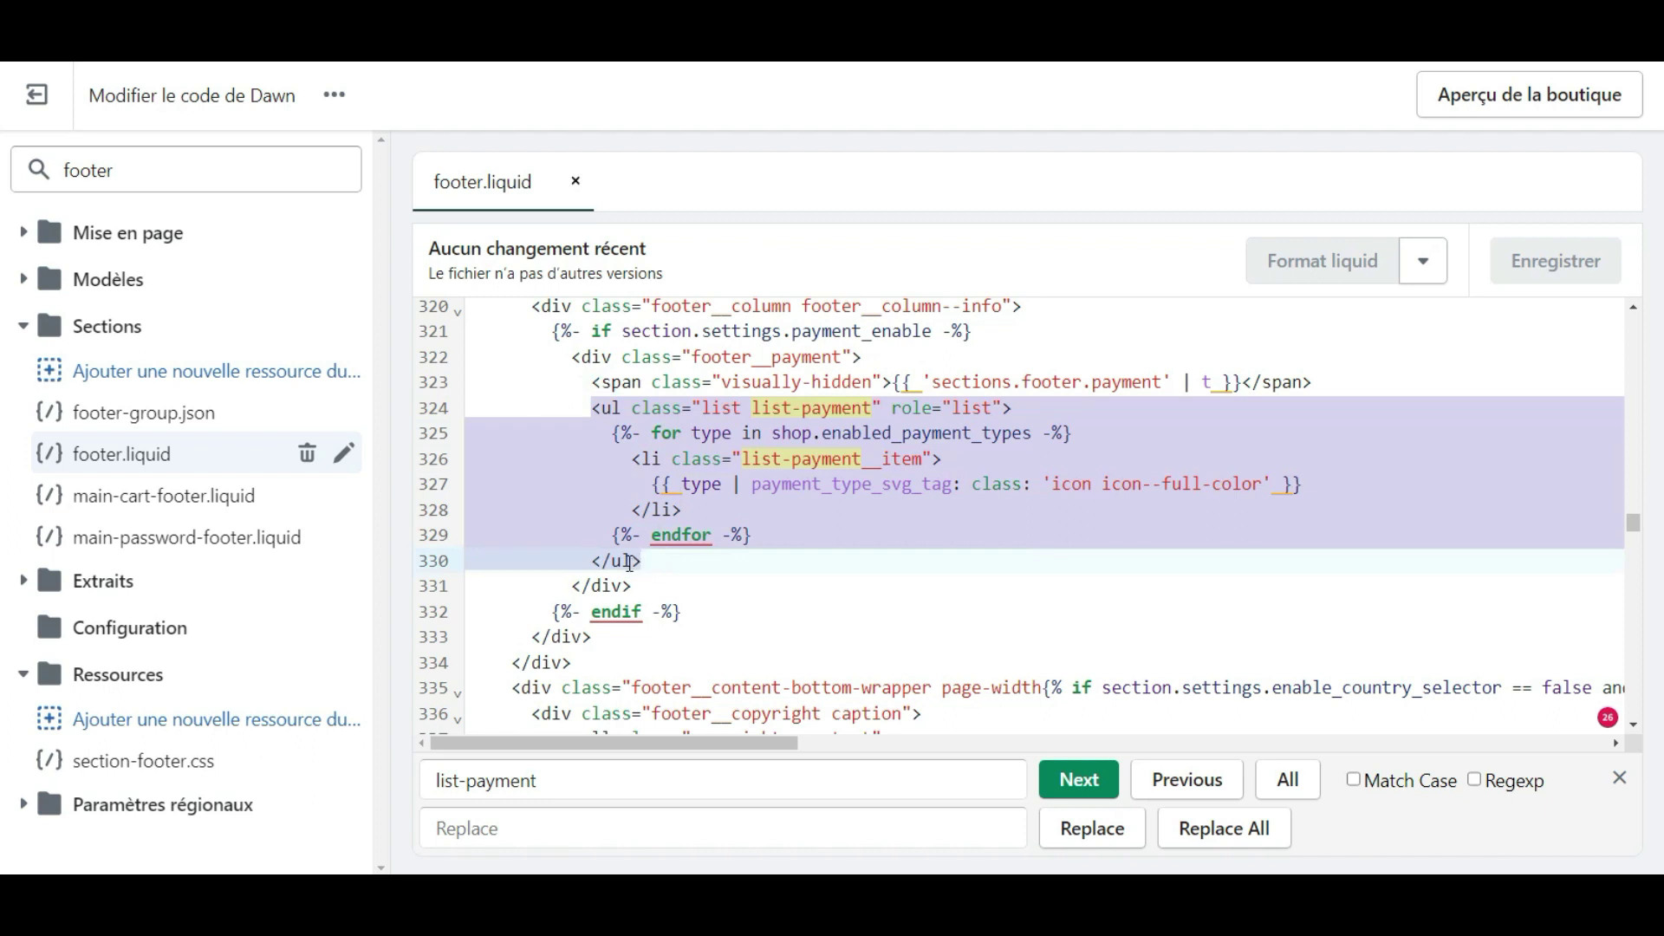
pyautogui.rightClick(630, 562)
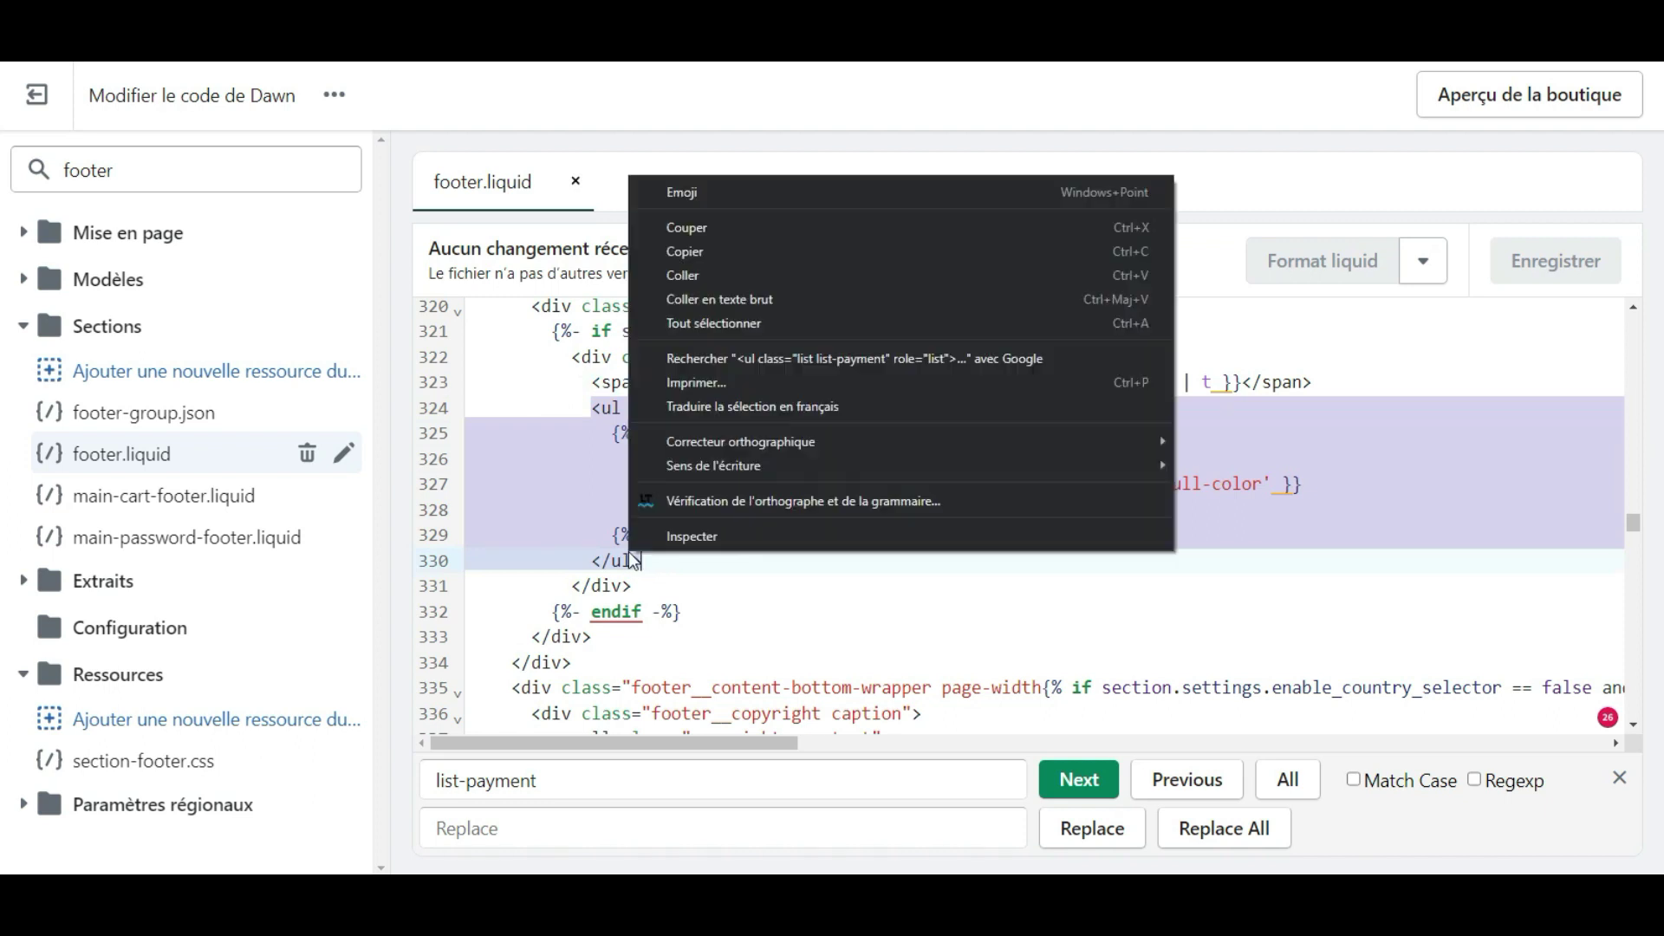
pyautogui.click(686, 253)
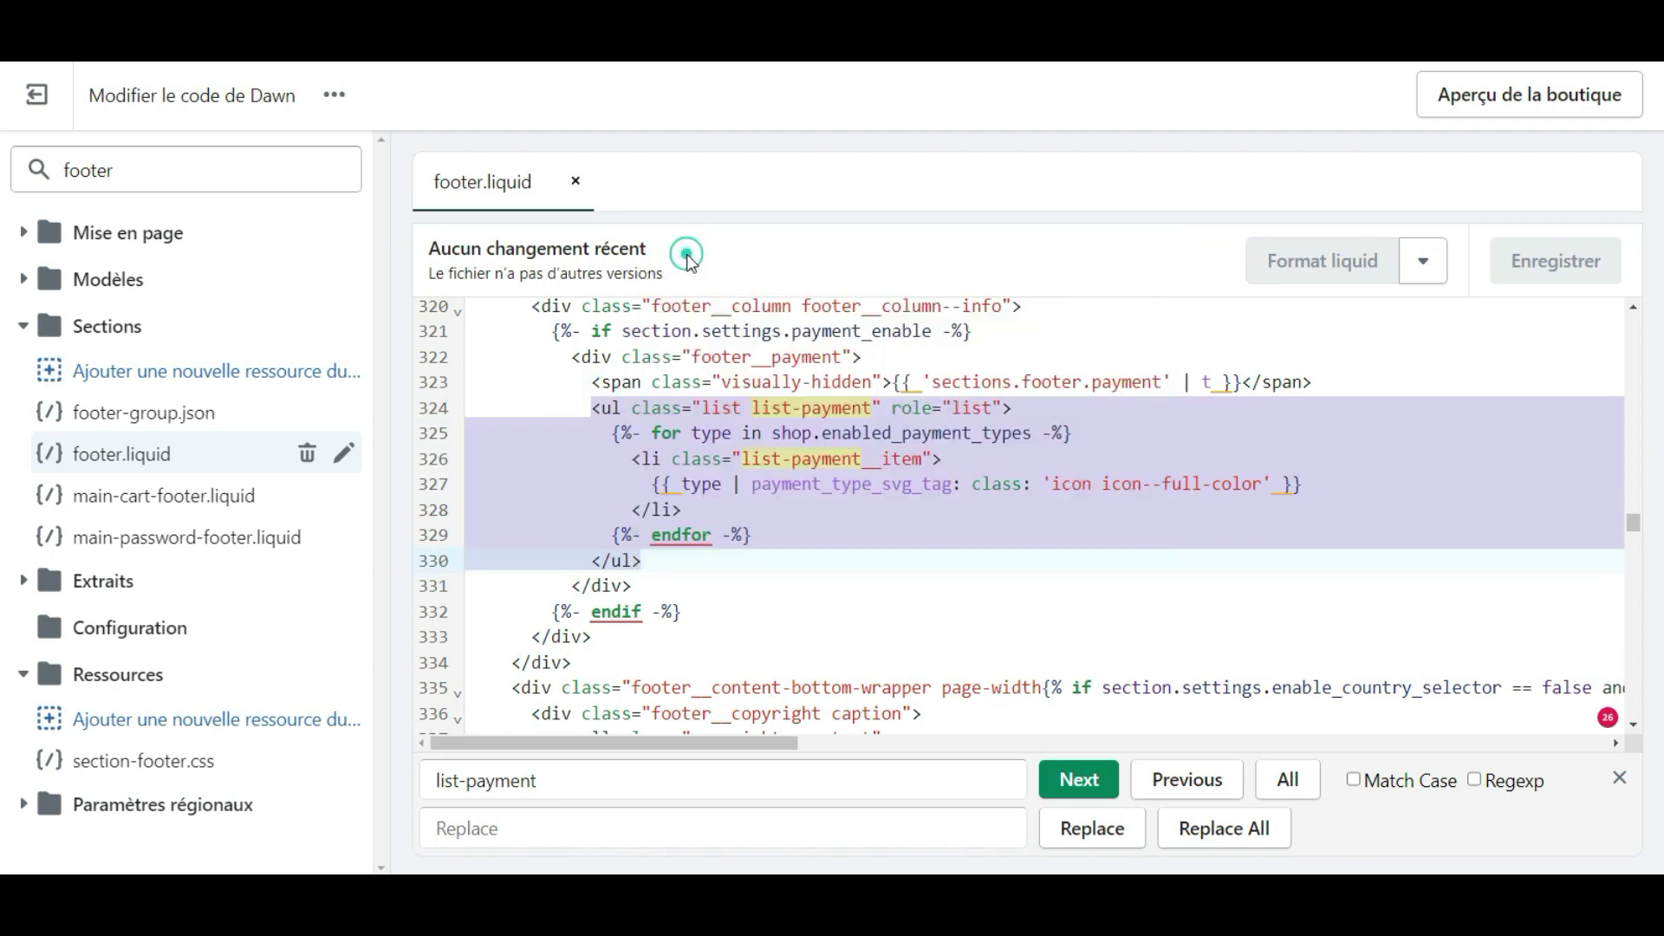
# Leave the code editor and open the Produit par défaut template in the Dawn theme customizer.
pyautogui.click(34, 97)
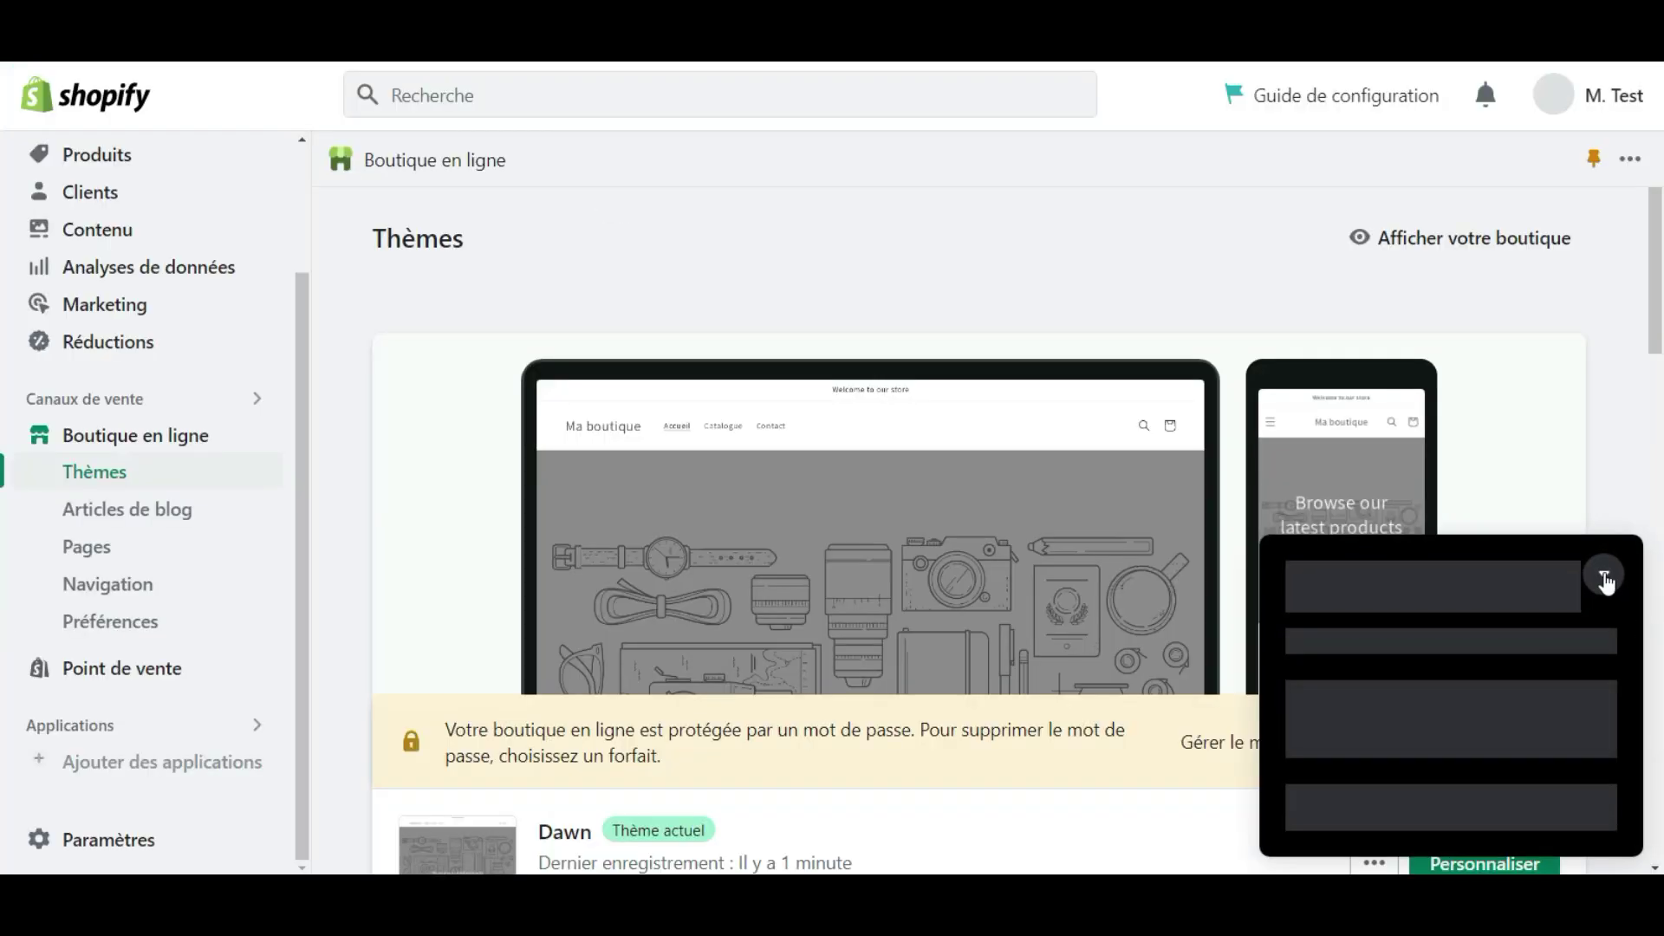
pyautogui.click(1604, 576)
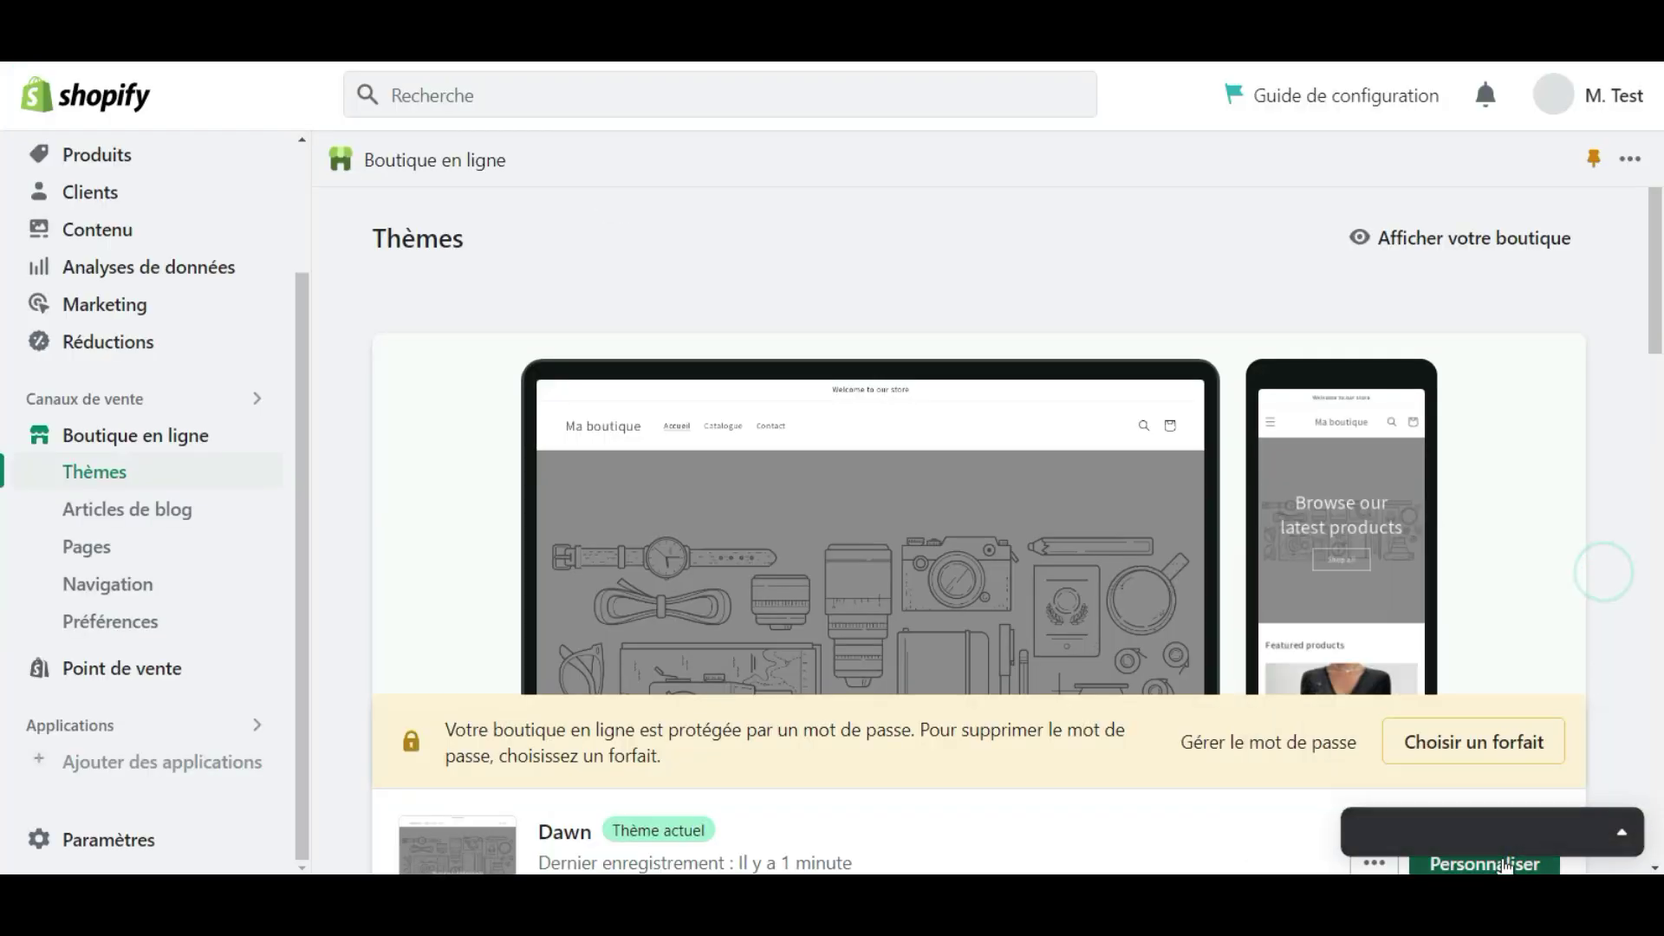
pyautogui.scroll(-3, 1516, 580)
pyautogui.click(1500, 554)
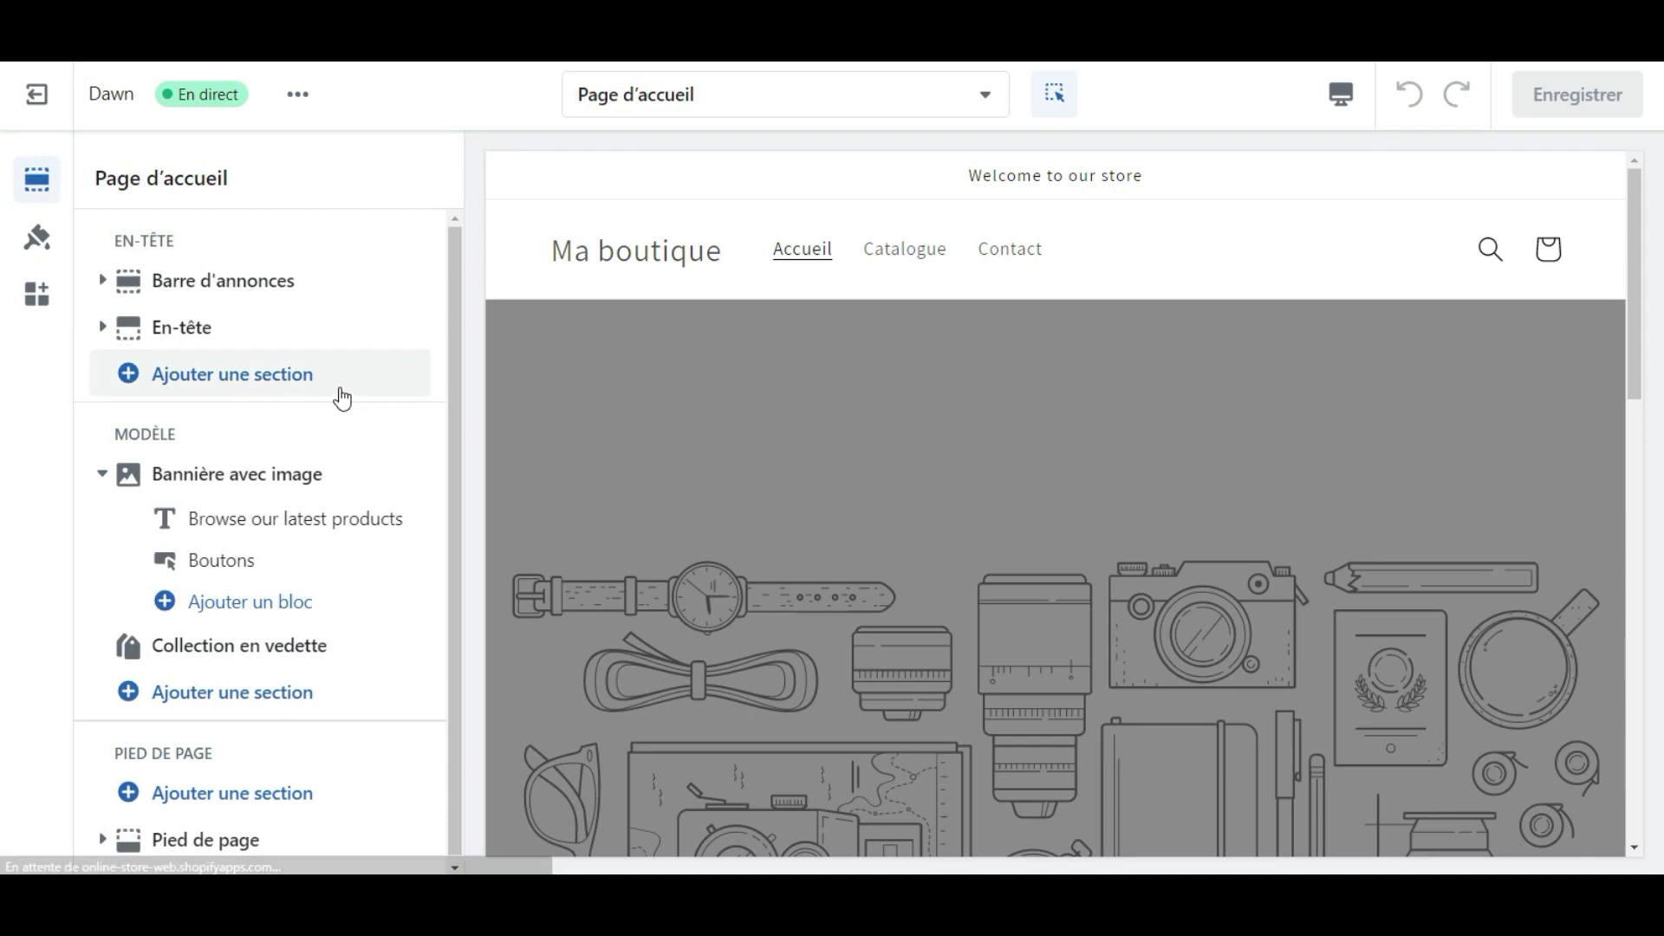
pyautogui.click(728, 93)
pyautogui.click(723, 291)
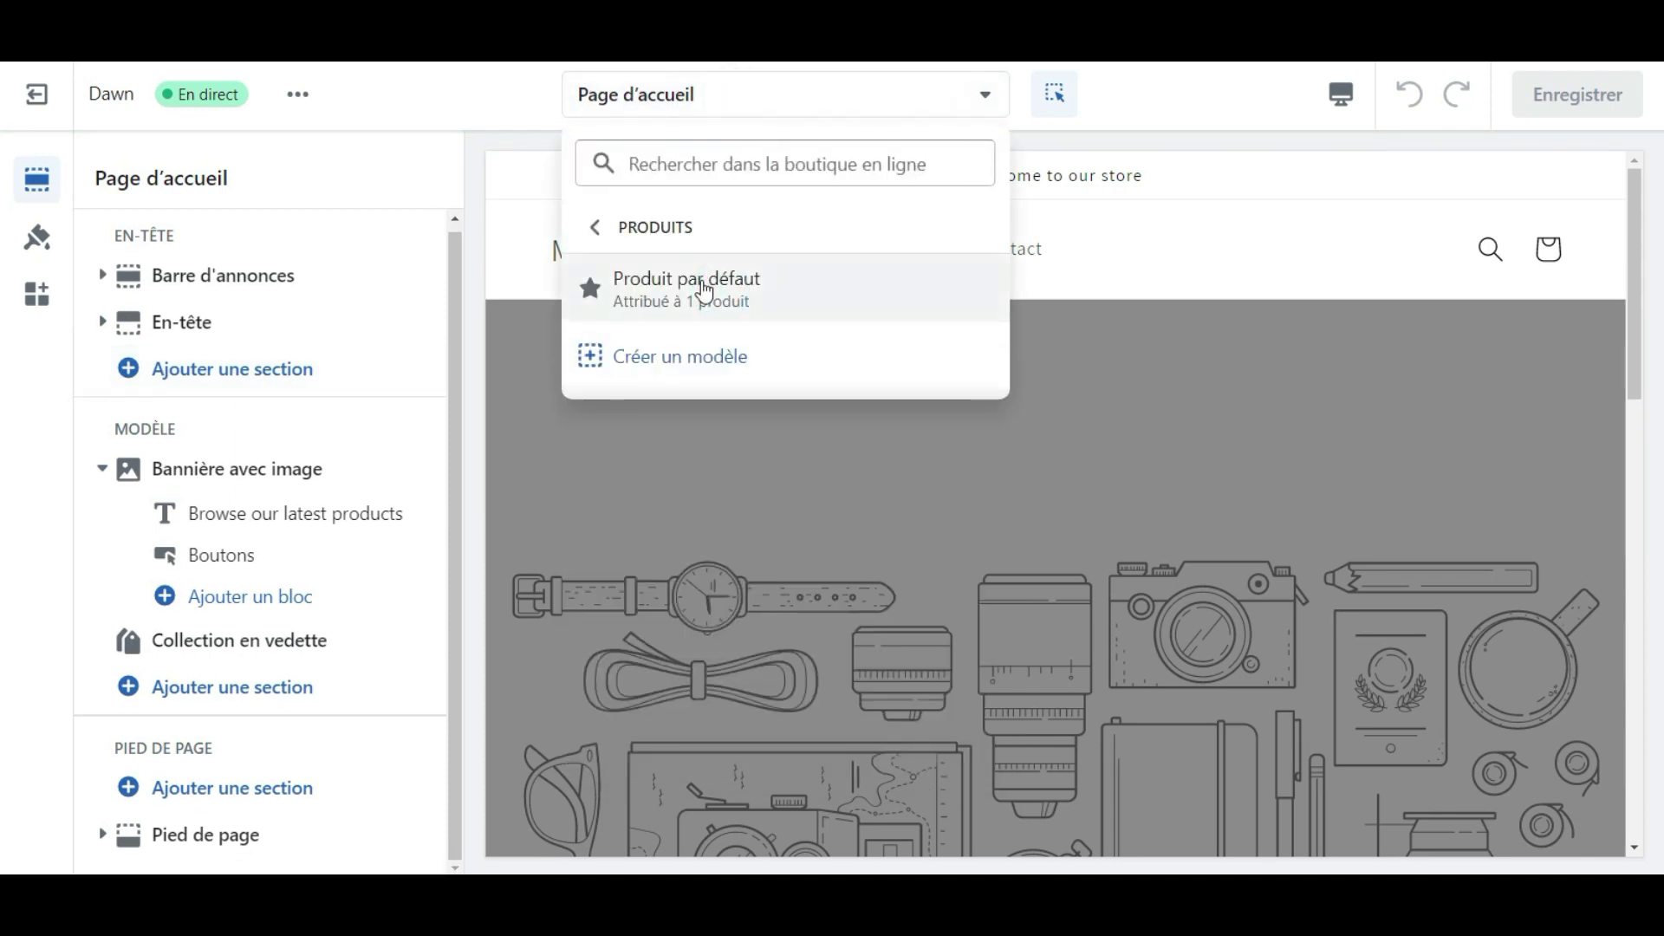
pyautogui.click(702, 279)
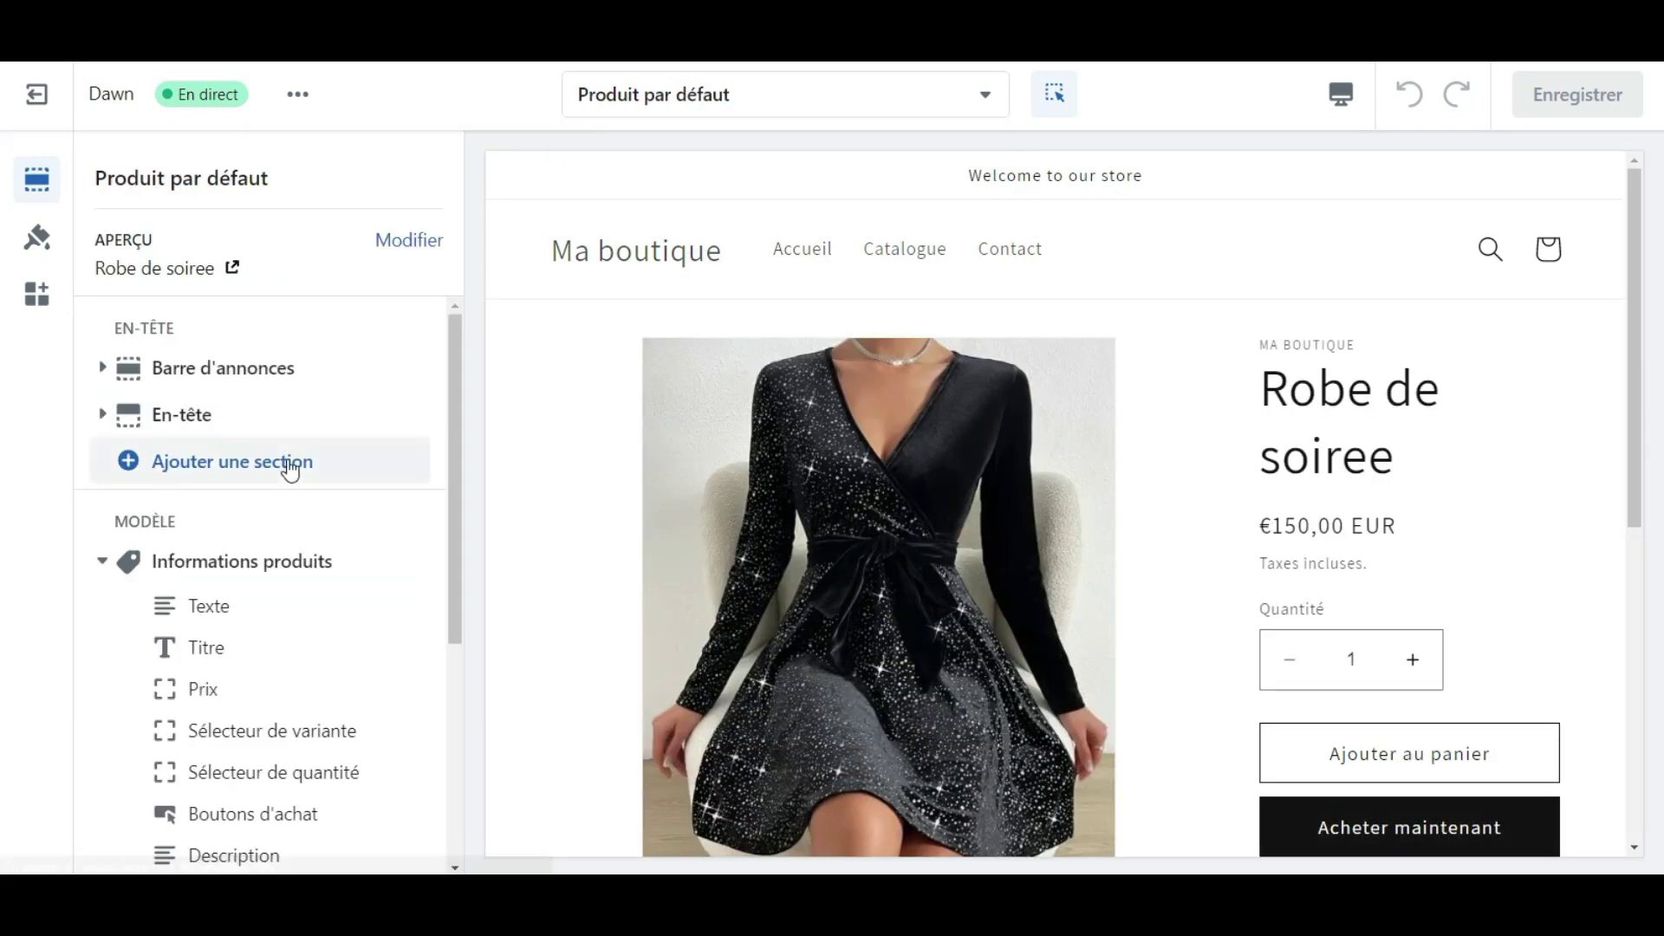
# Paste the copied list-payment code into the Liquid personnalisé block of Informations produits and save the template.
pyautogui.scroll(-4, 290, 467)
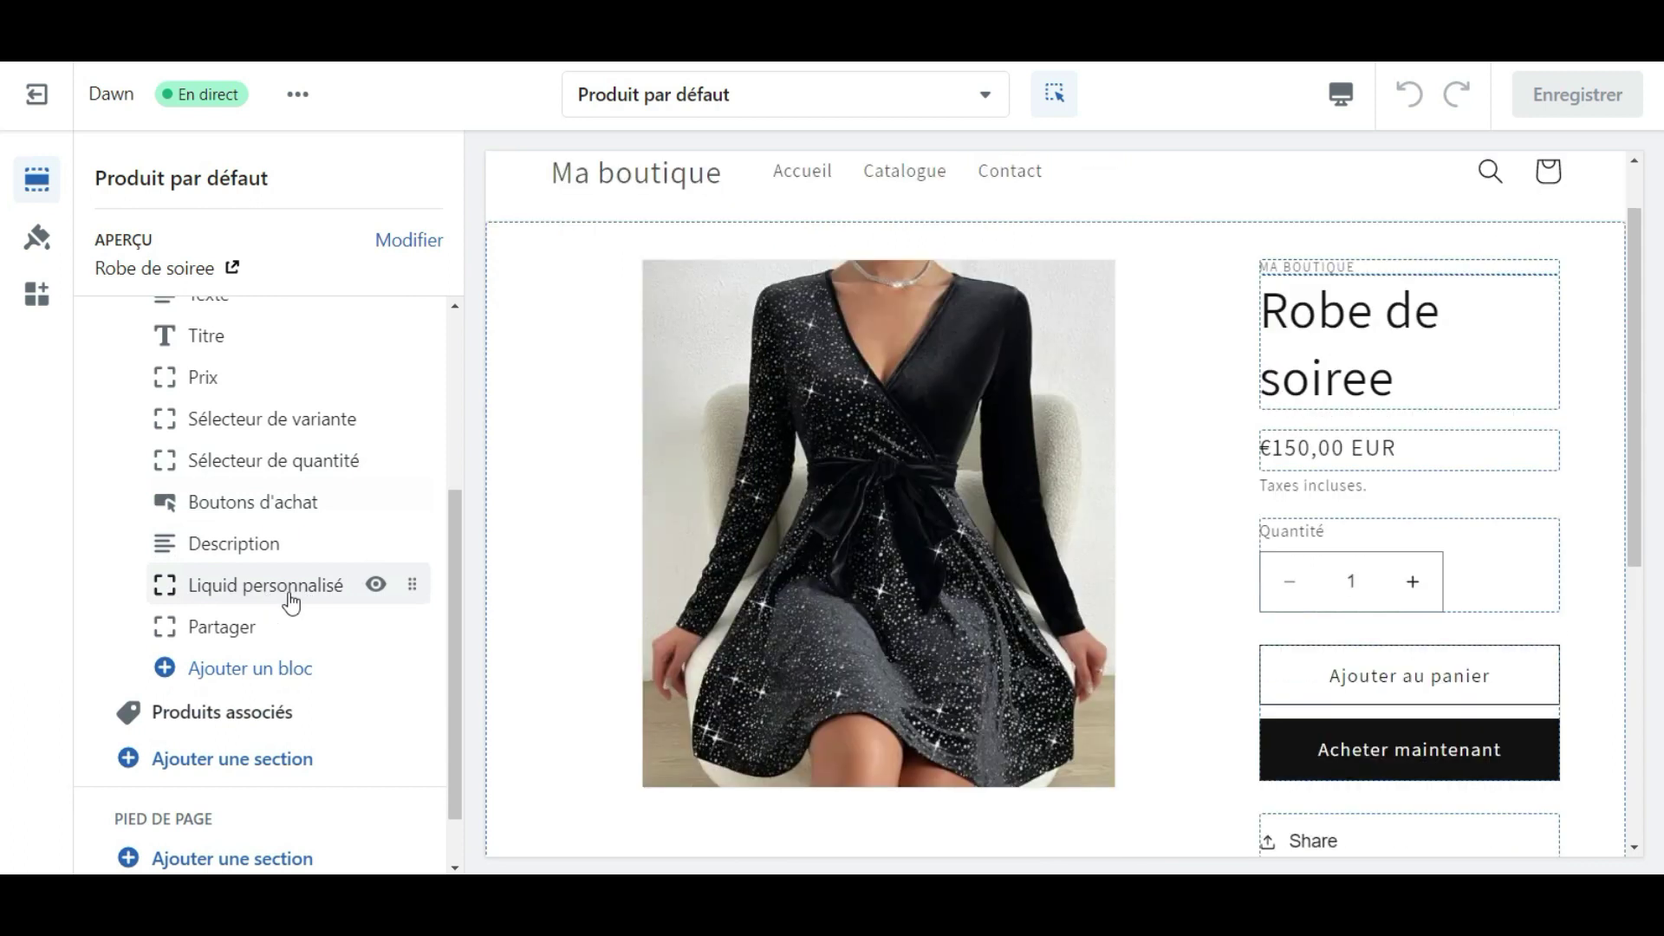
pyautogui.click(292, 592)
pyautogui.click(205, 358)
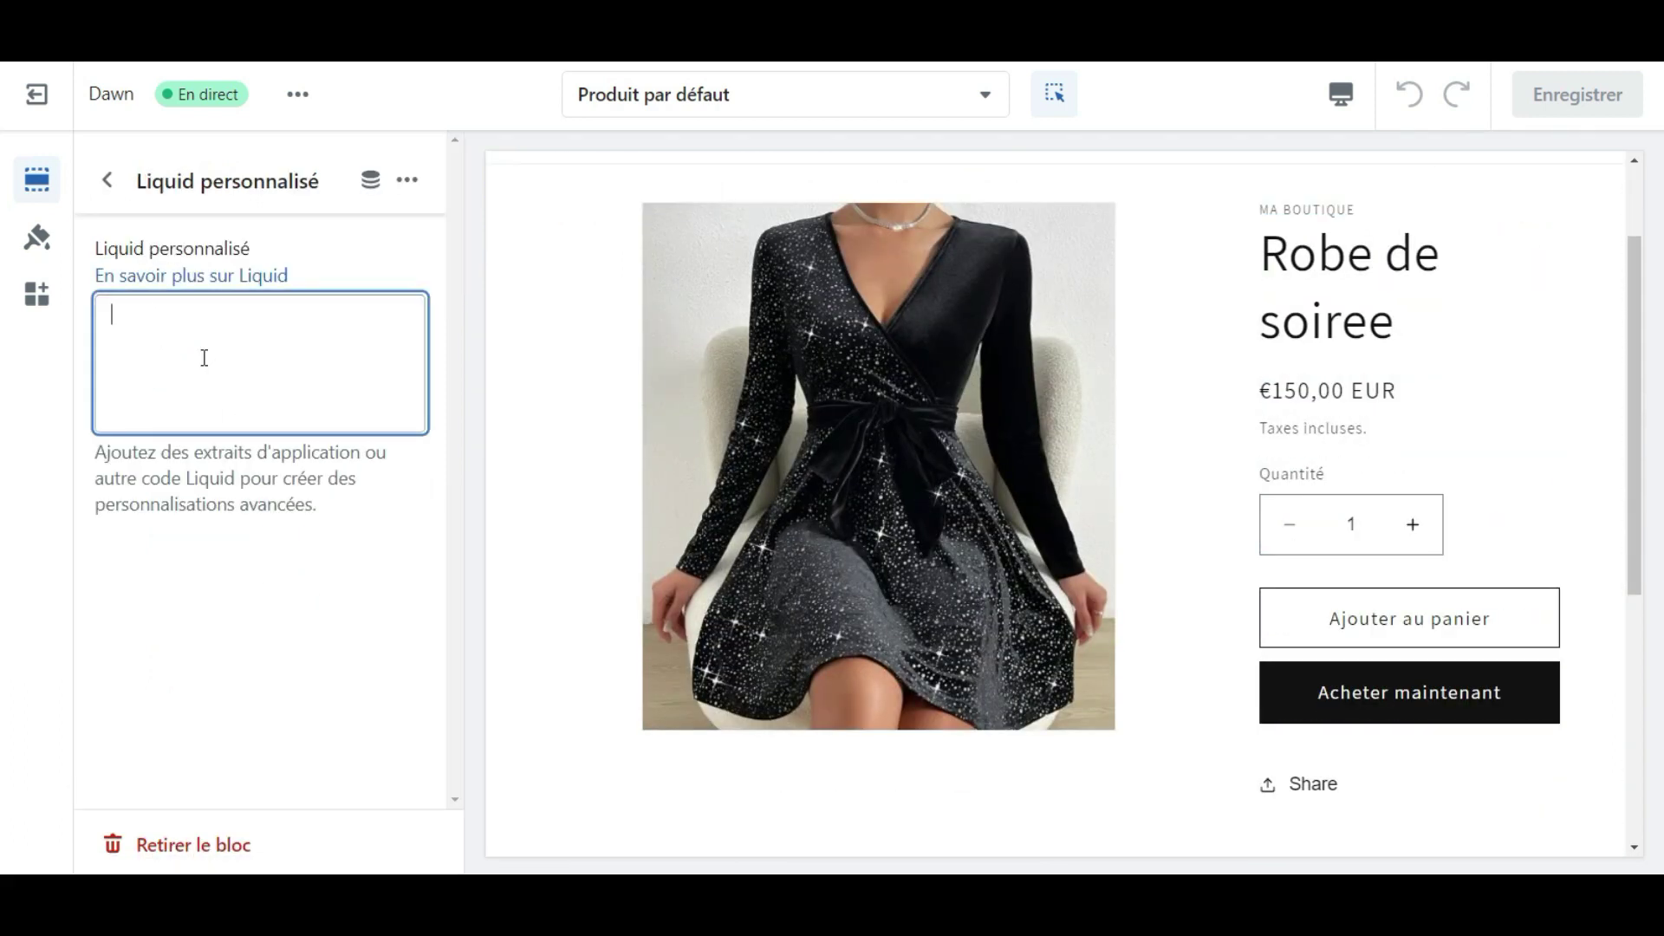
pyautogui.hotkey('ctrl', 'v')
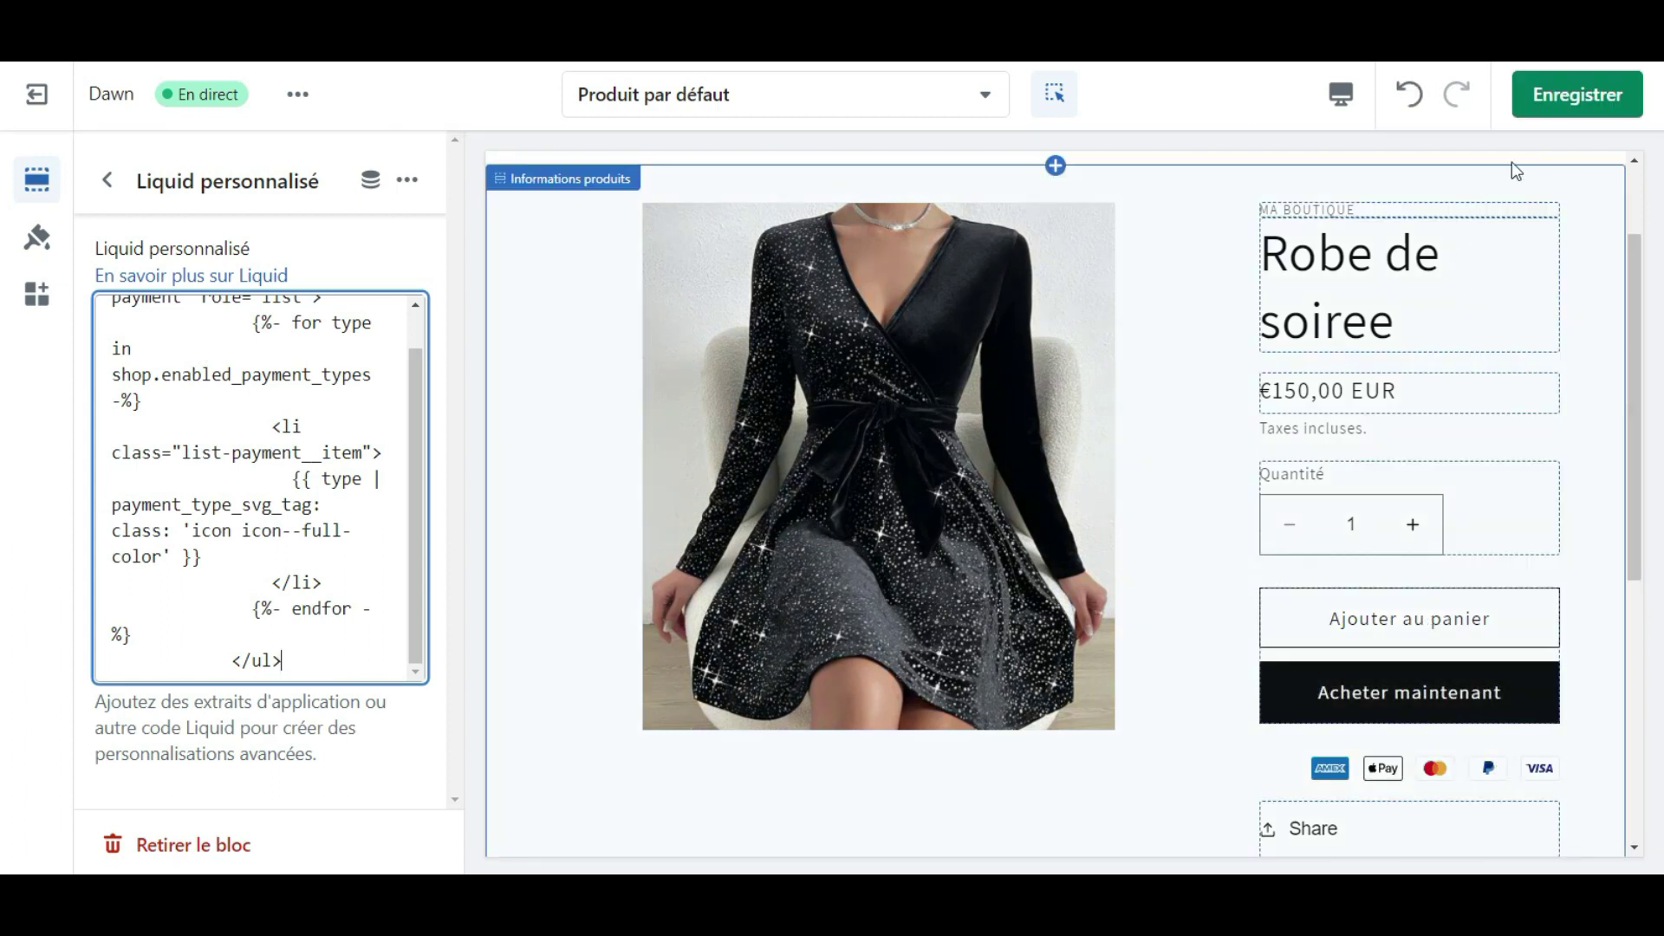
pyautogui.click(1578, 95)
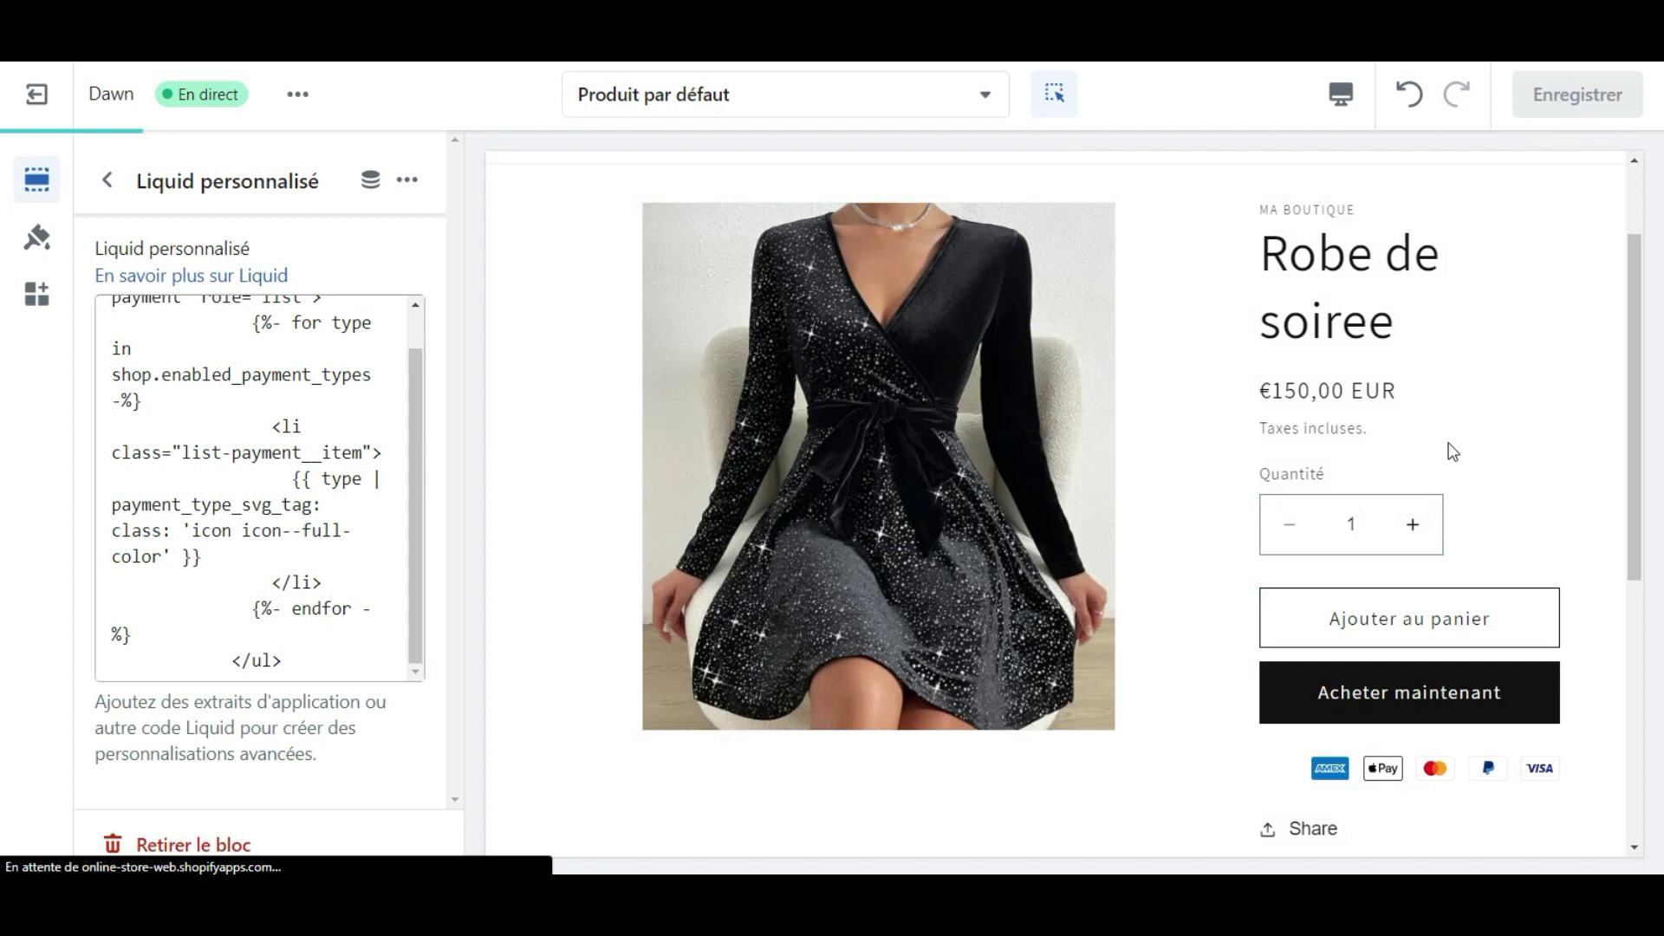
# Compare the payment icons beneath the purchase buttons with the footer icons in the template preview.
pyautogui.scroll(-2, 1455, 381)
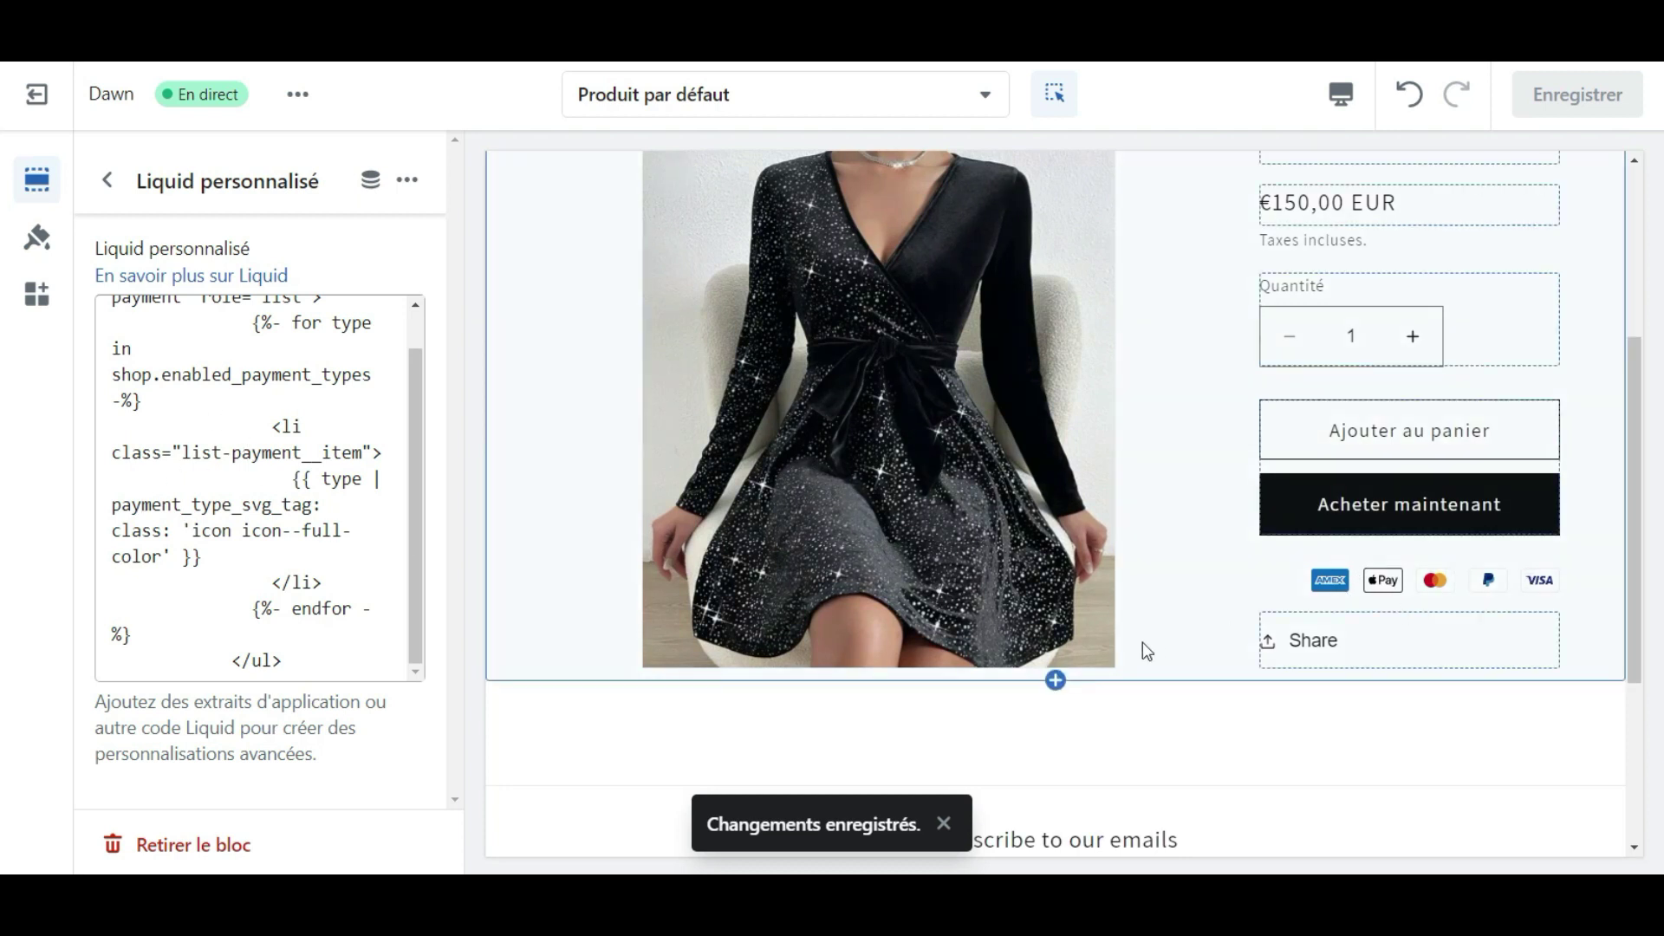
pyautogui.scroll(-4, 1141, 650)
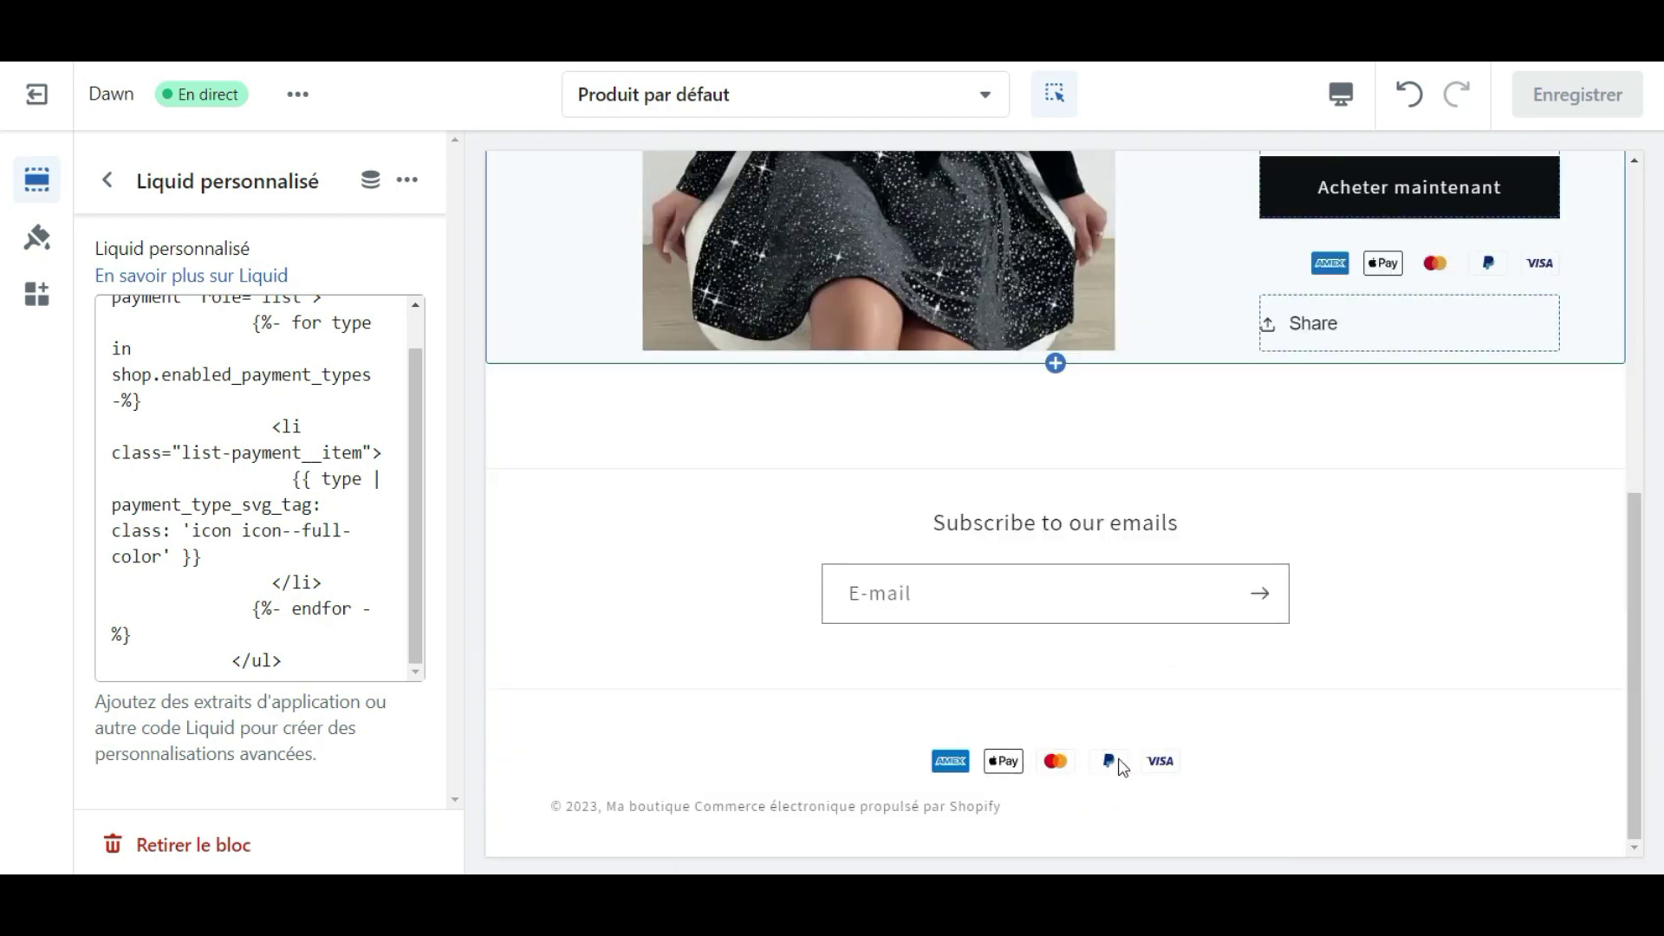
pyautogui.scroll(3, 1413, 666)
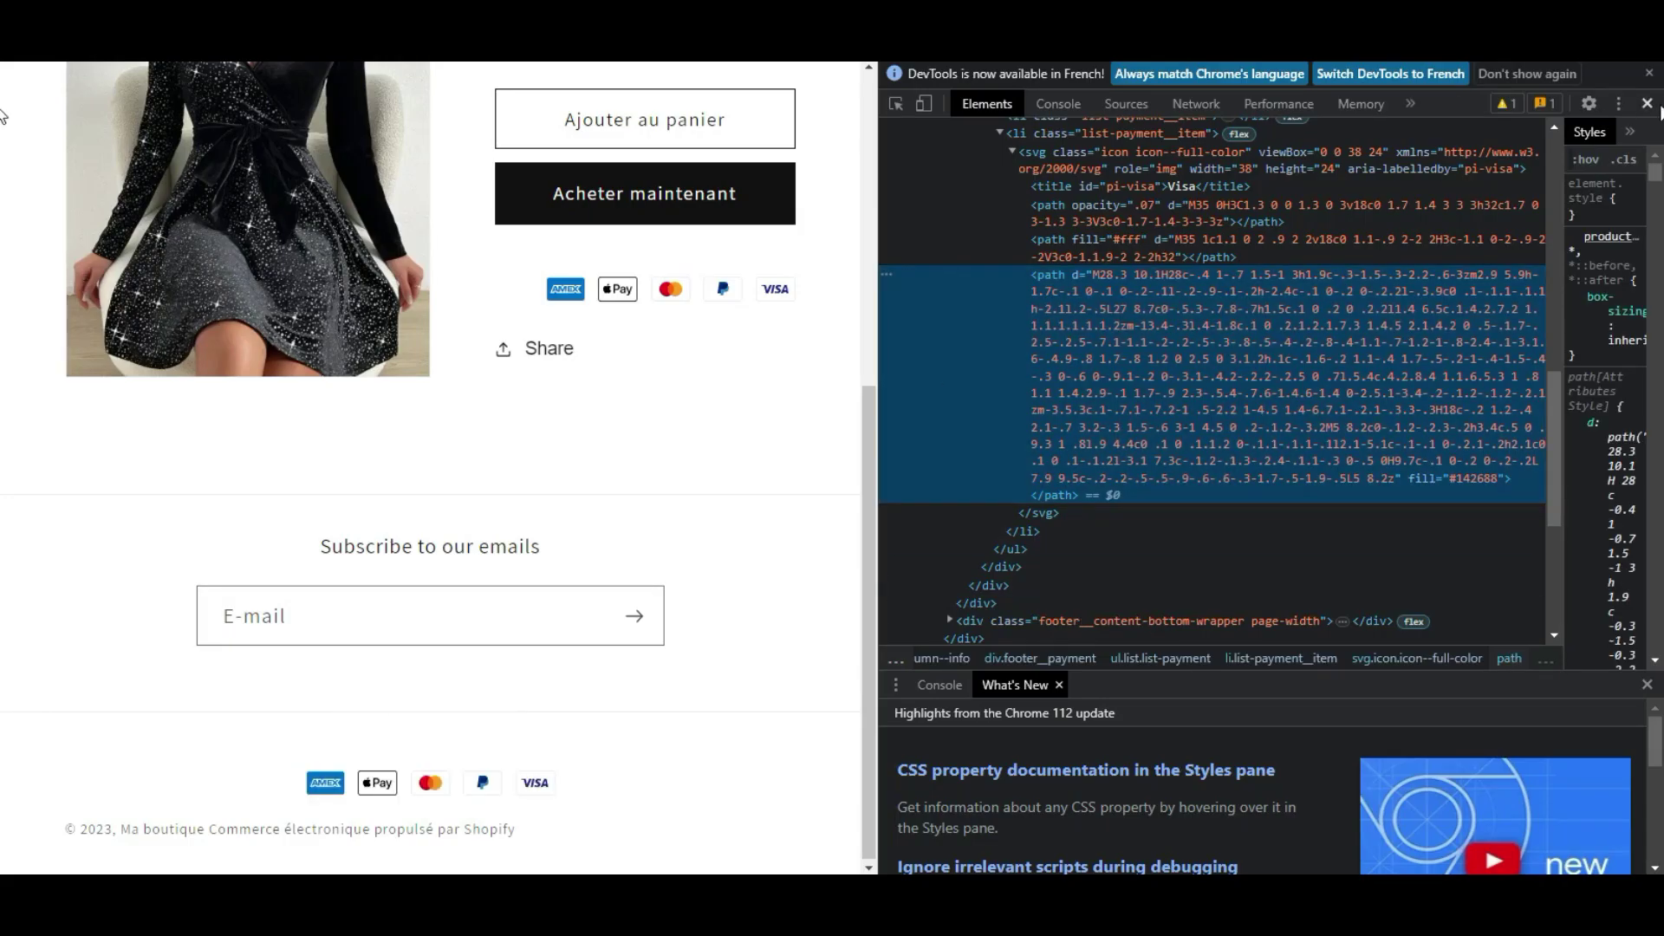
# Close the inspector on the product page, reload the page and check the payment icons beneath the purchase buttons.
pyautogui.press('F12')
pyautogui.click(86, 52)
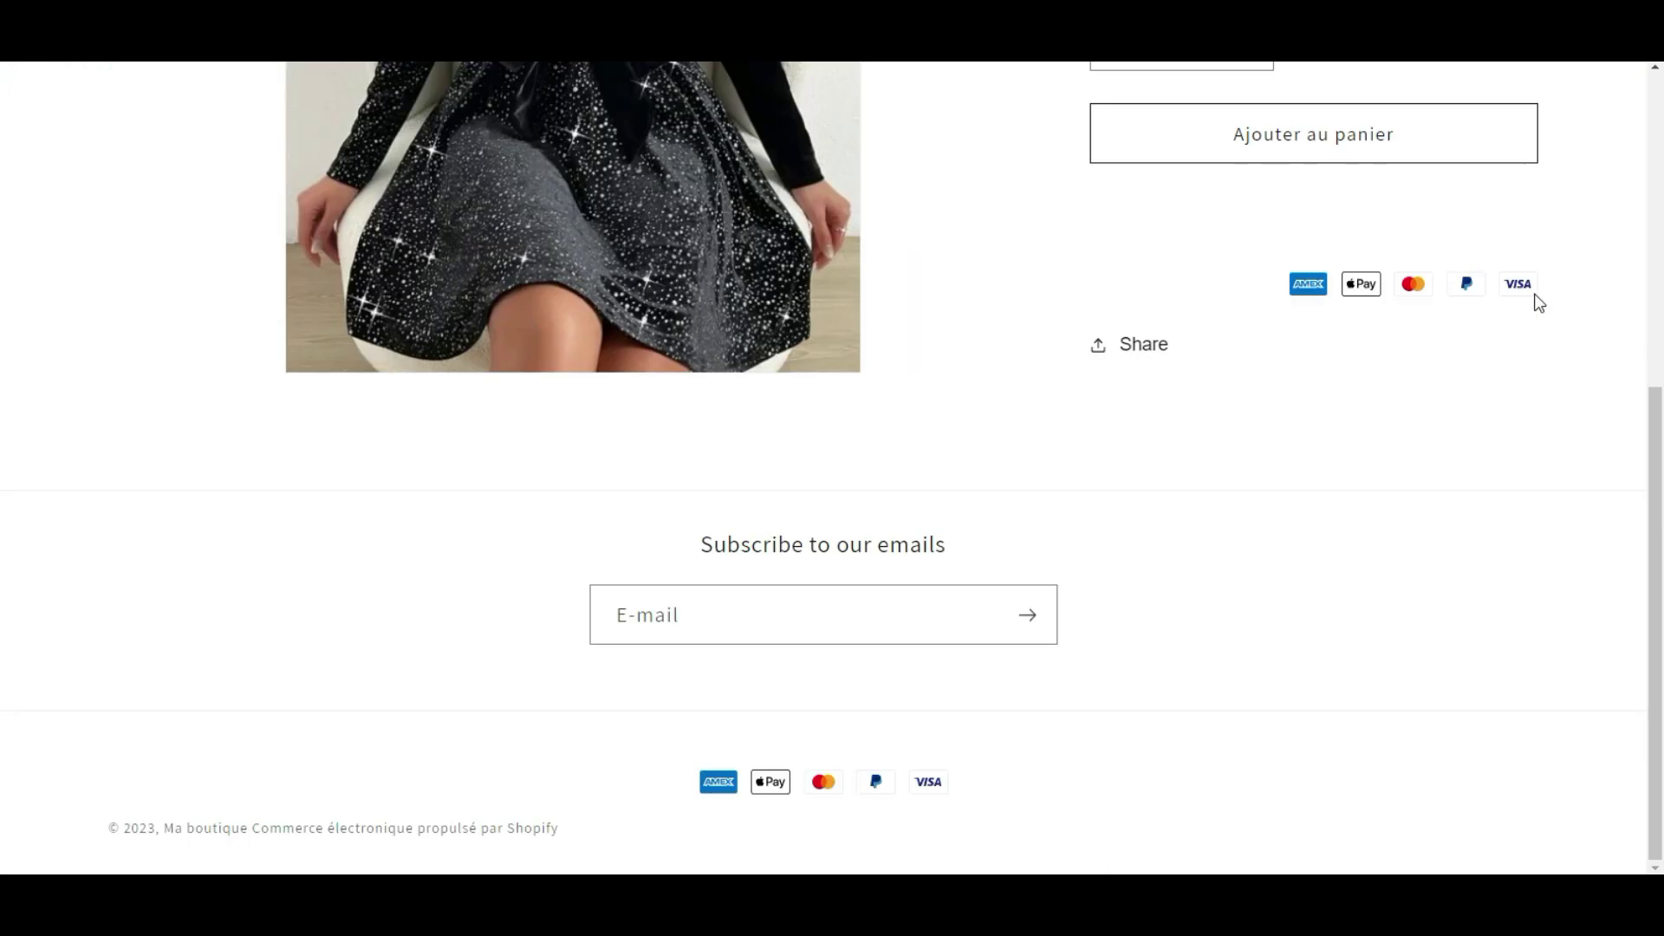
pyautogui.scroll(1, 1552, 628)
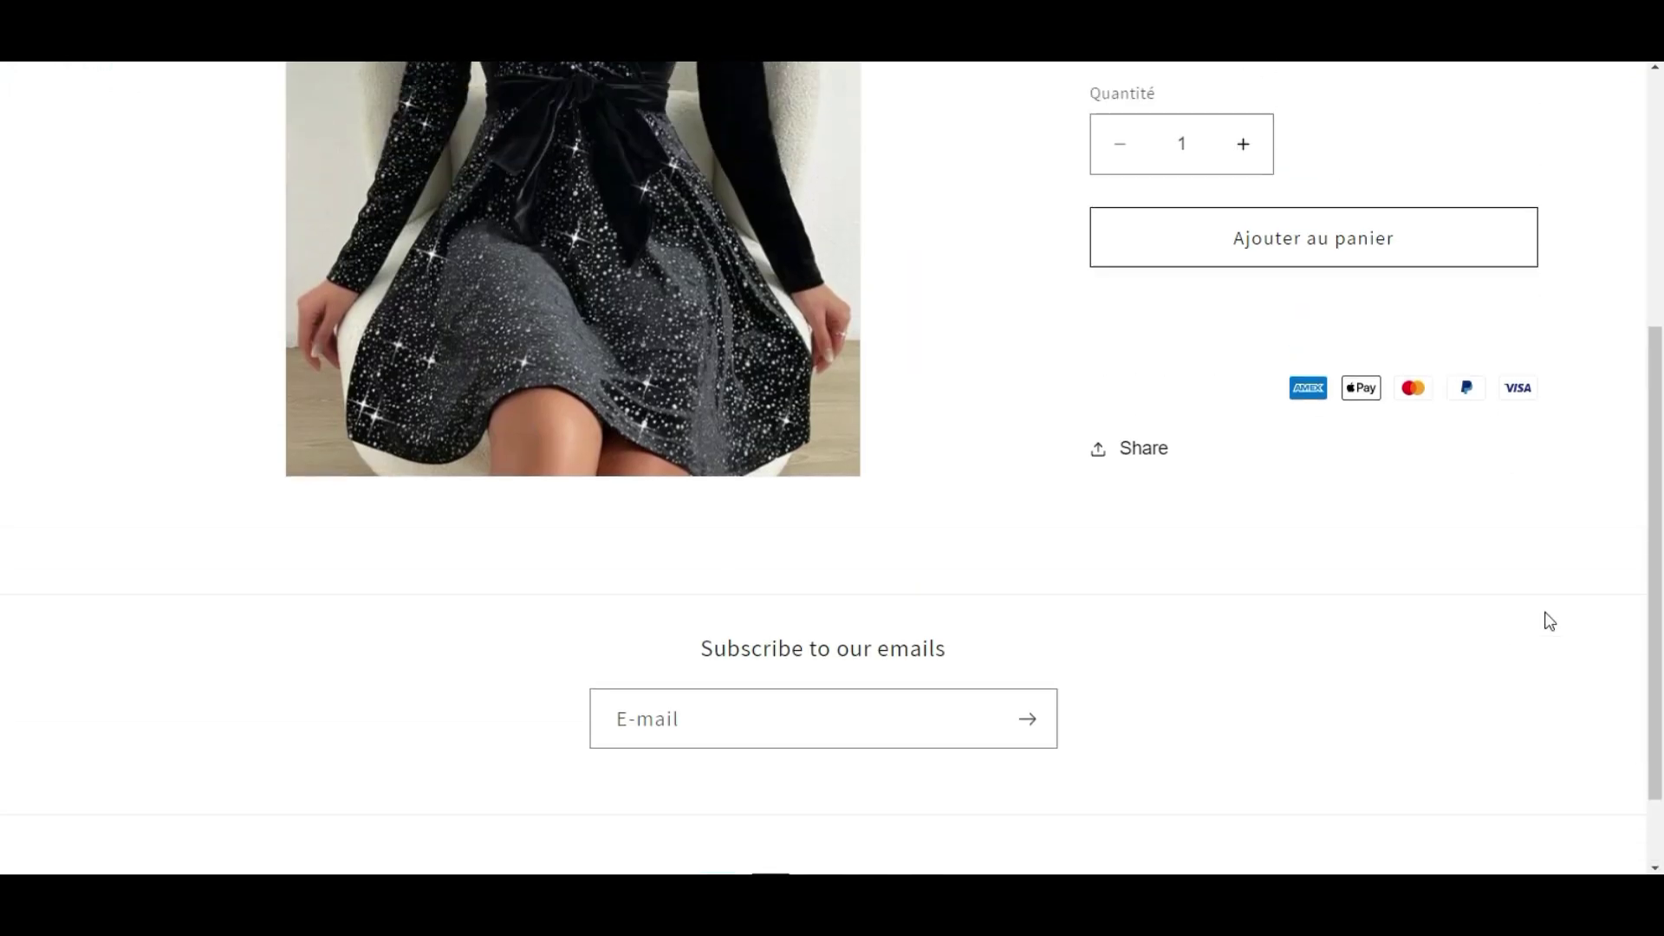
# Add style="justify-content: center;" to the opening ul tag in the Liquid personnalisé block and save the template.
pyautogui.scroll(1, 1550, 622)
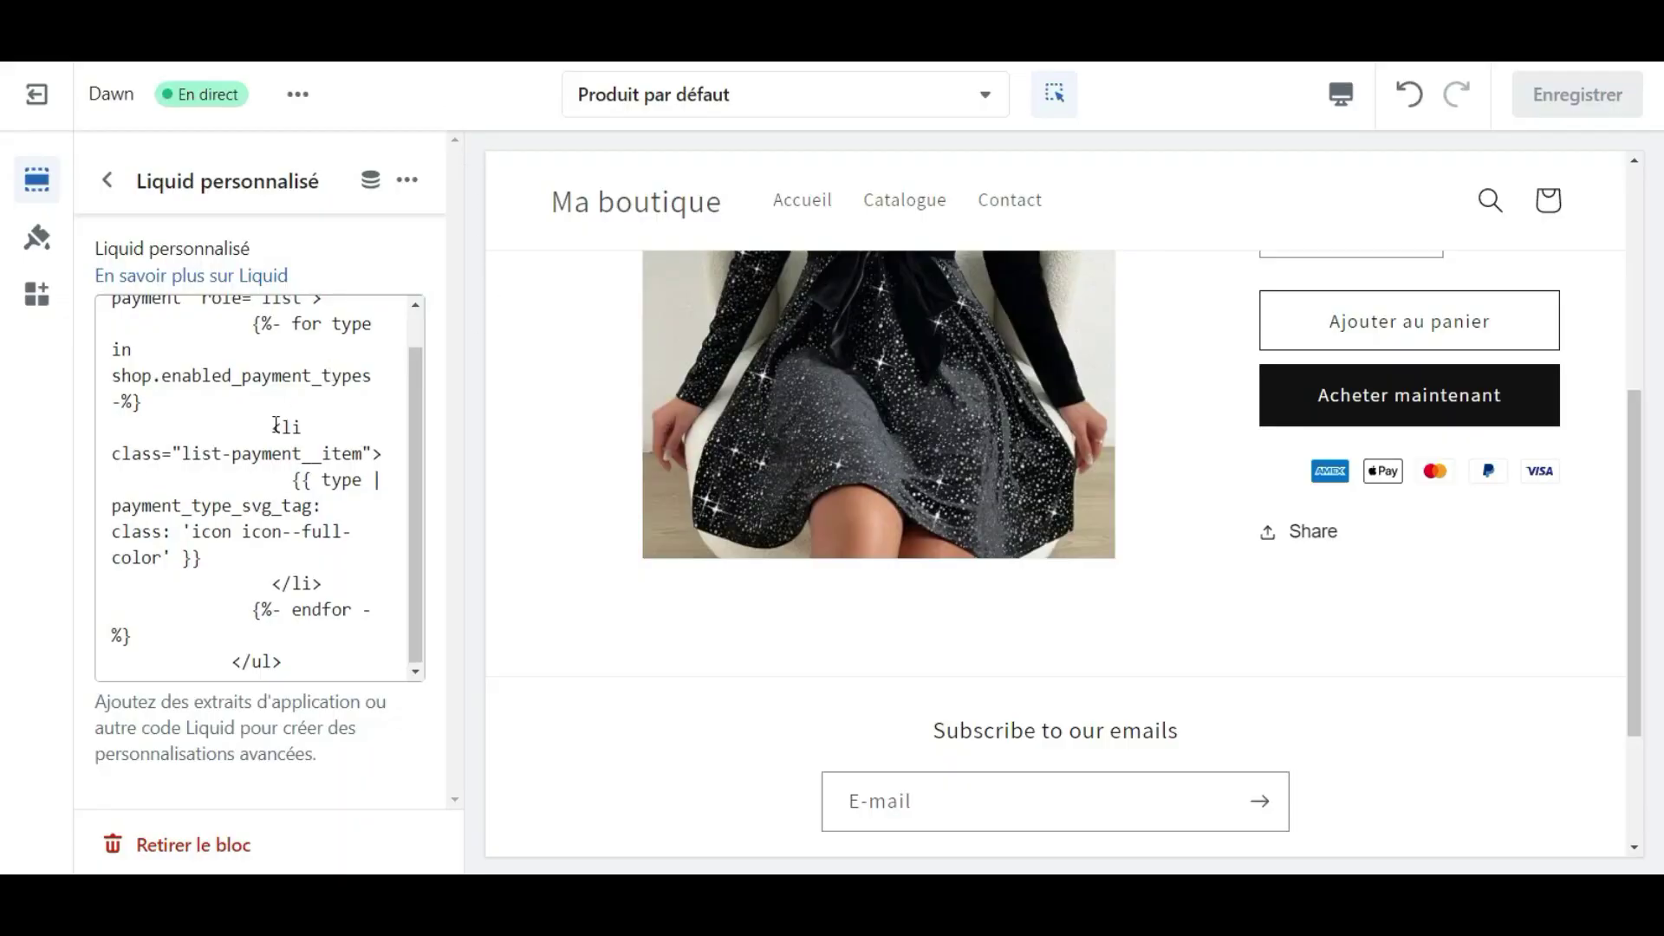
pyautogui.scroll(1, 276, 425)
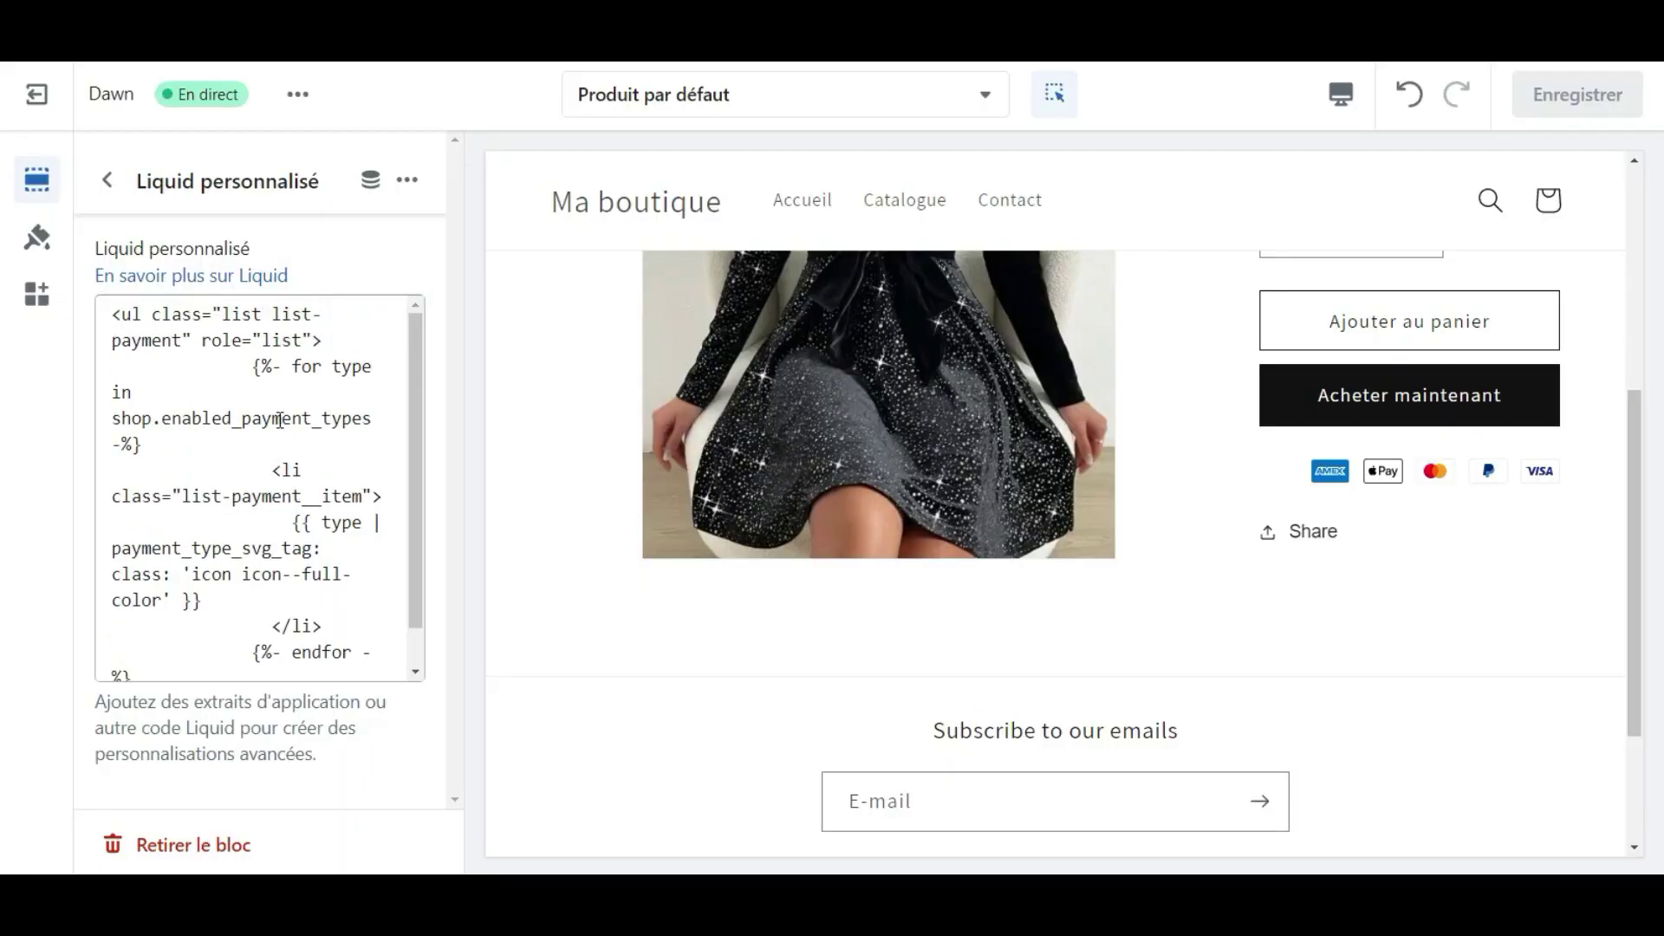
pyautogui.click(141, 314)
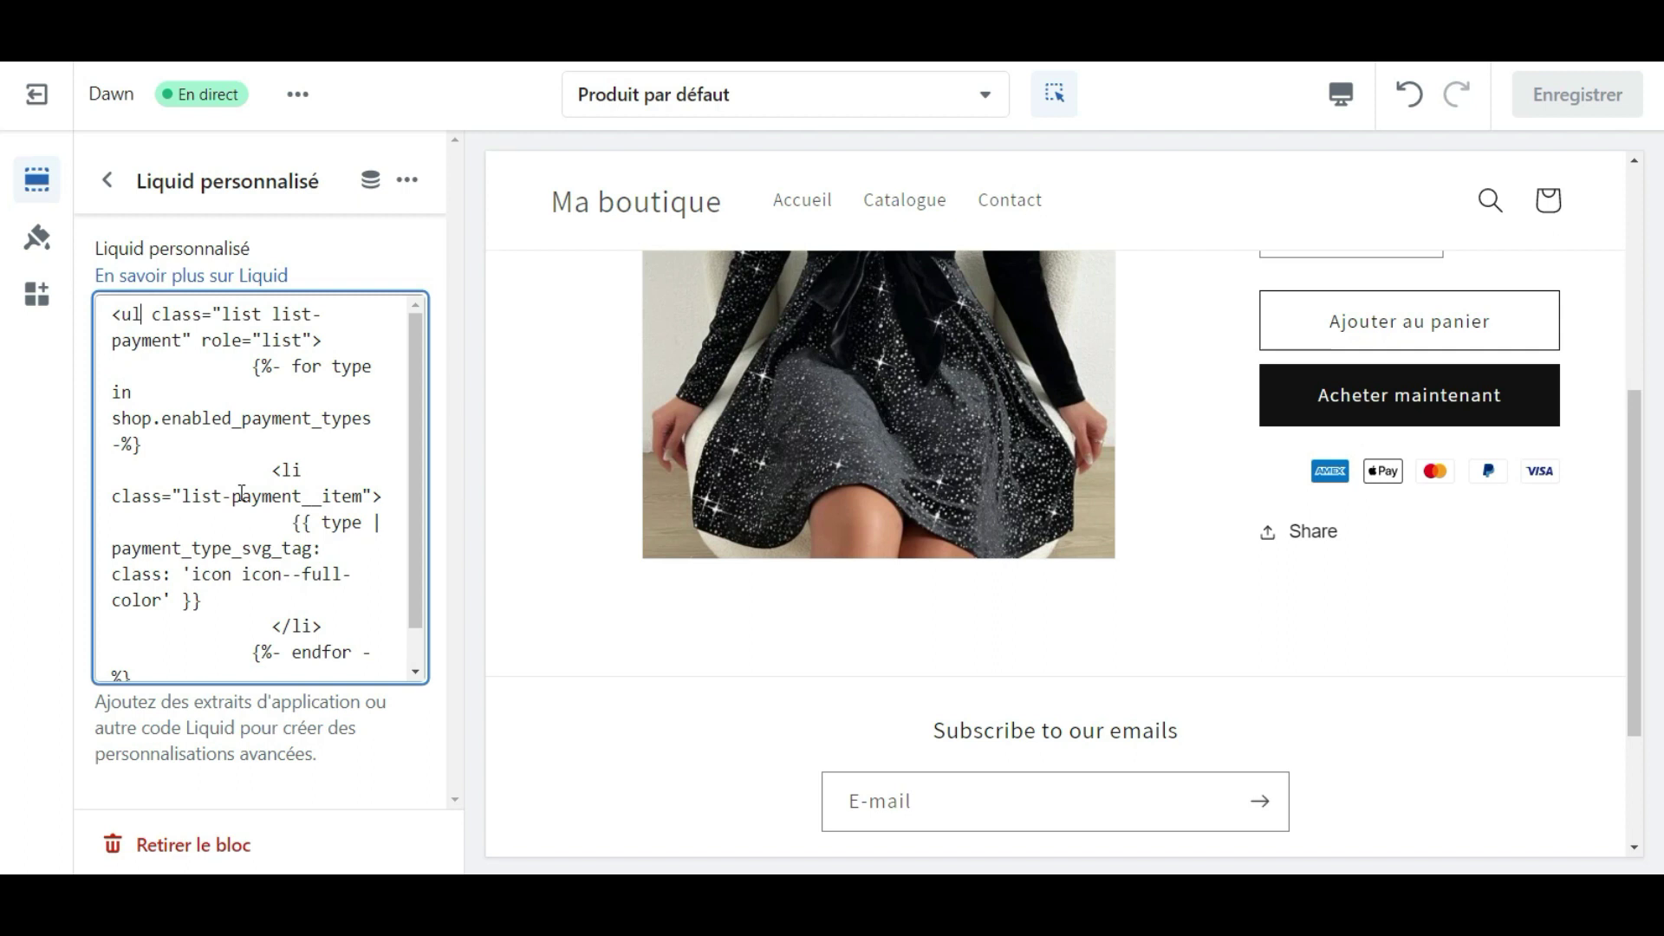
pyautogui.write('style')
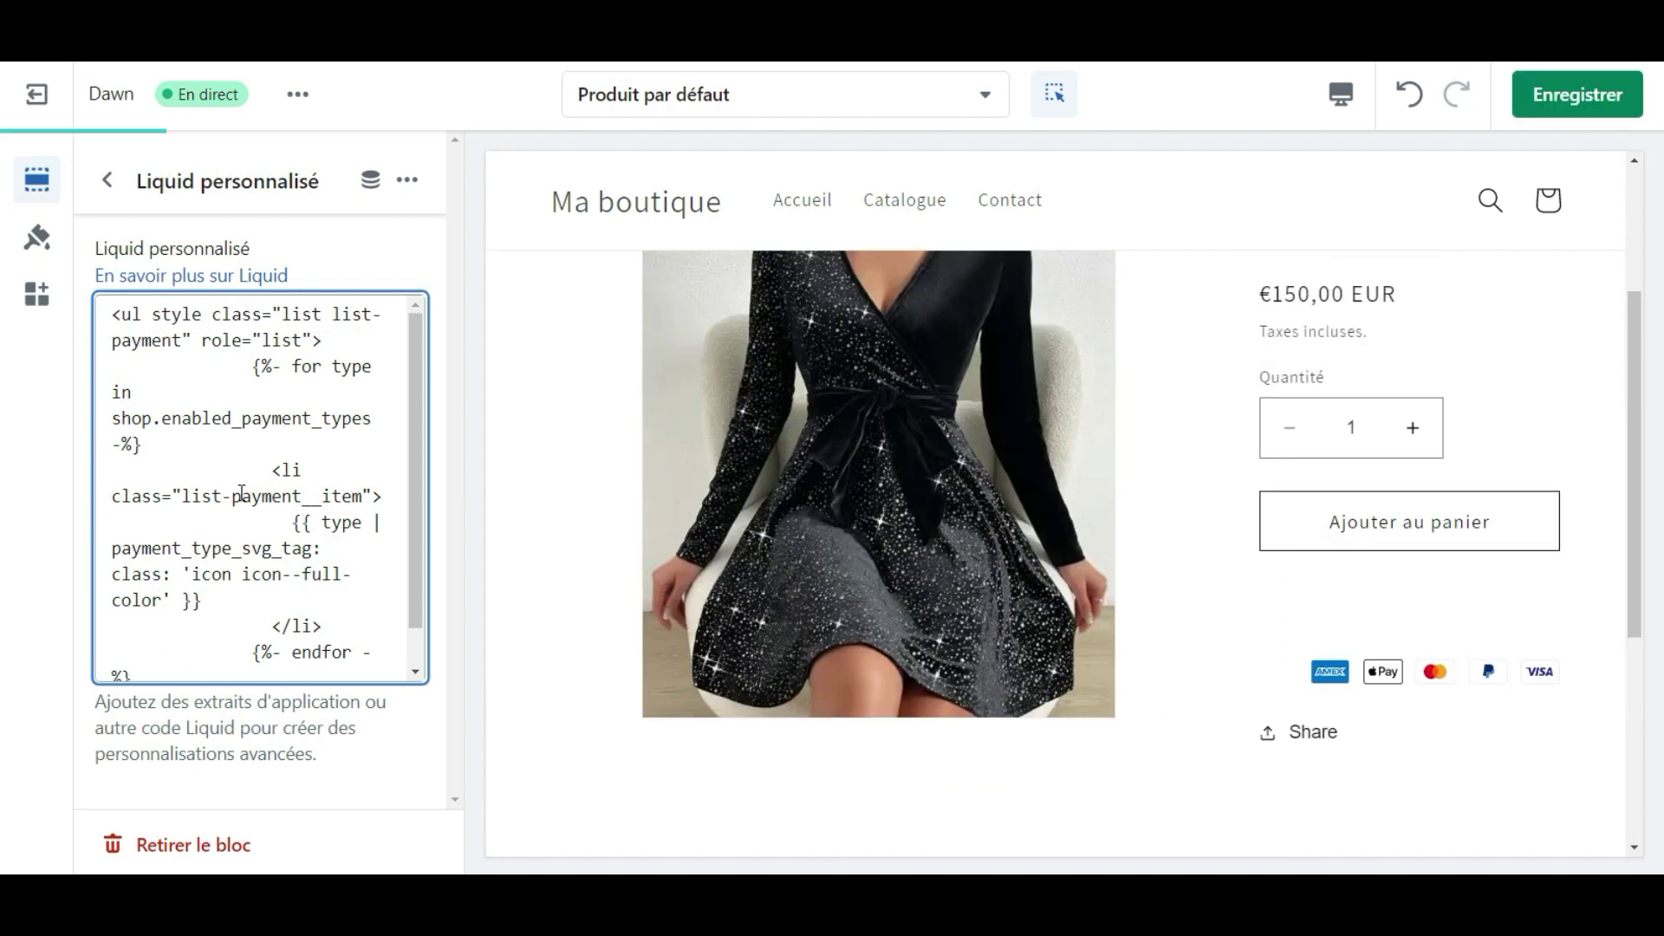
pyautogui.write('=""')
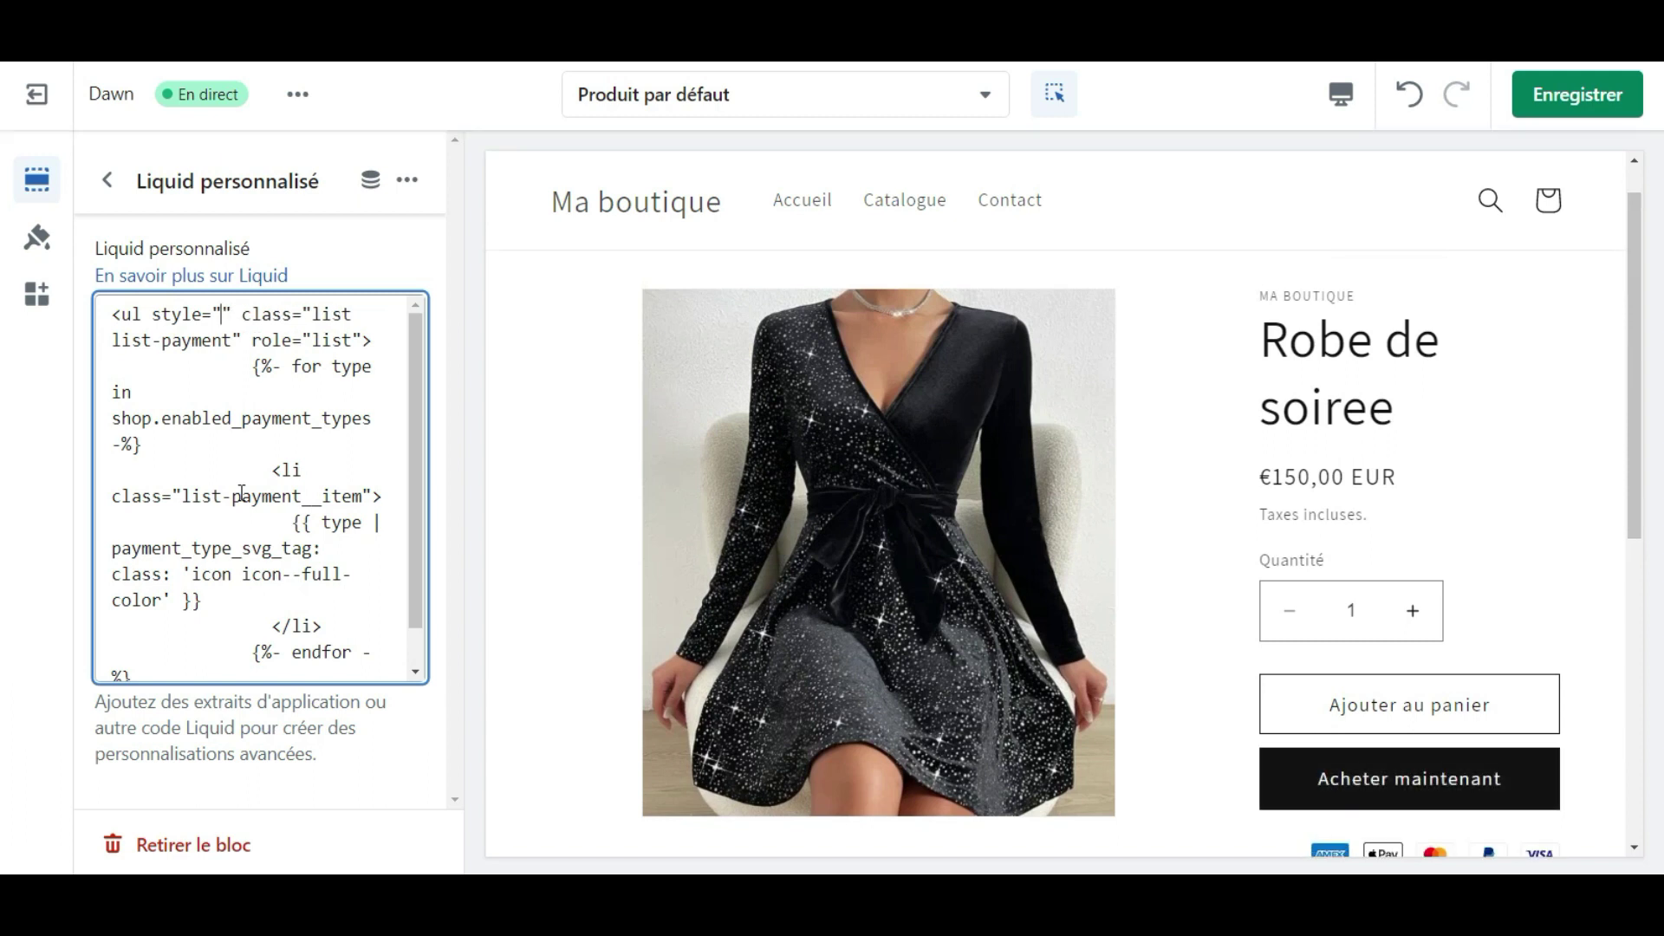
pyautogui.write('justo')
pyautogui.press('BackSpace')
pyautogui.write('ify-contenbt')
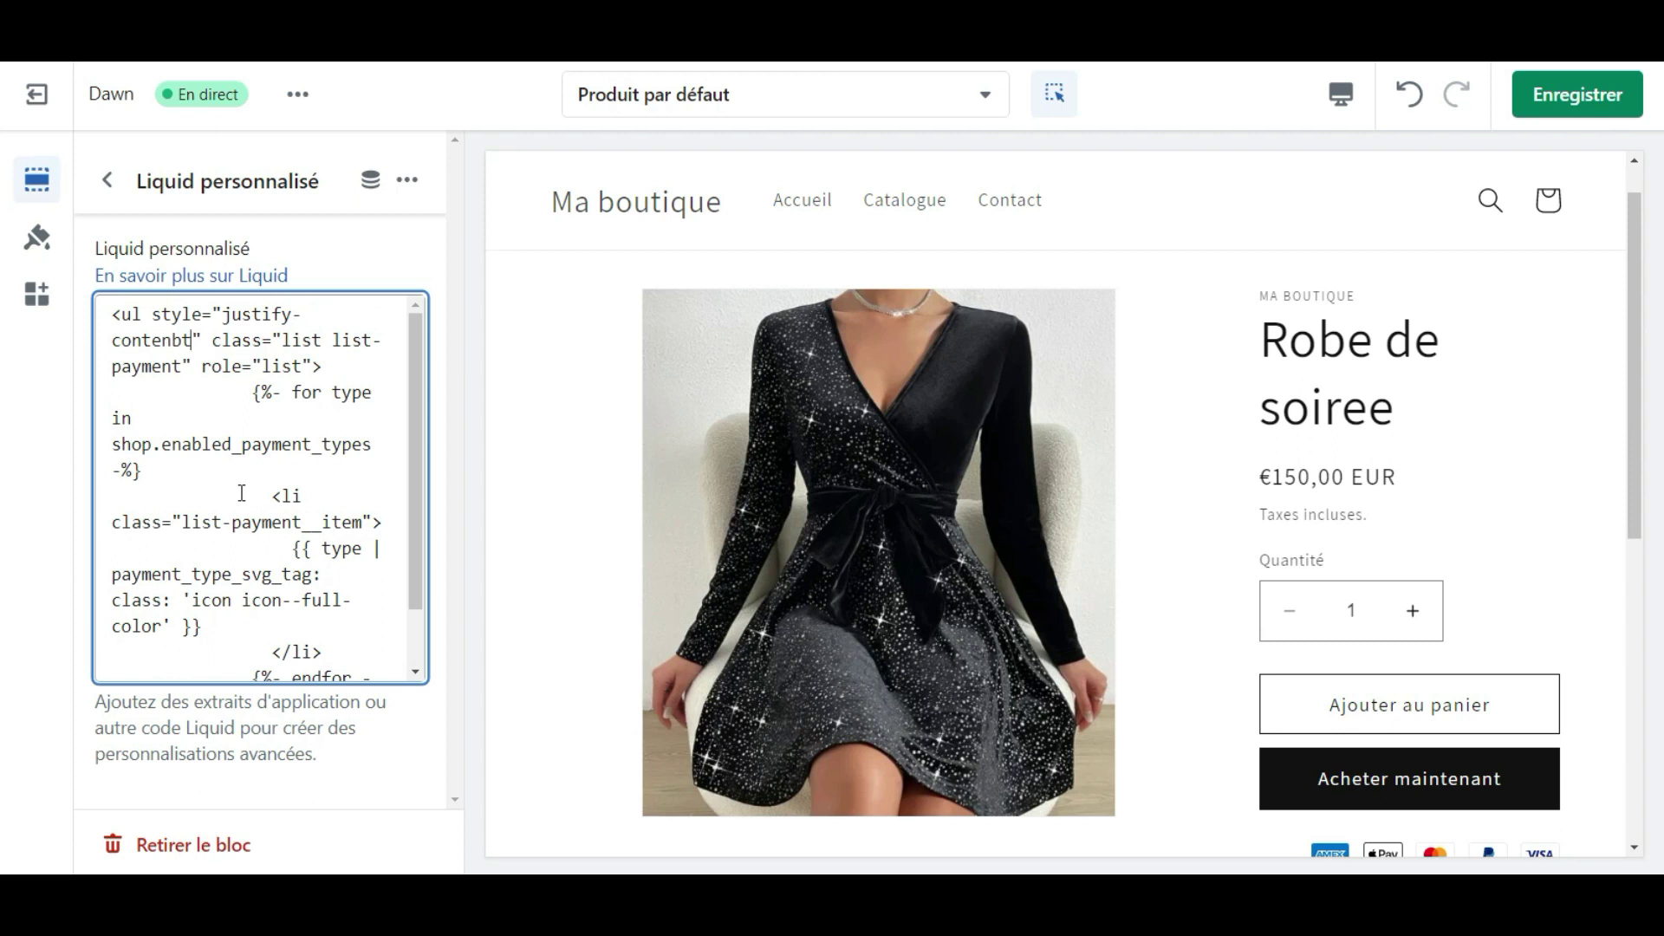
pyautogui.press('BackSpace')
pyautogui.press('BackSpace')
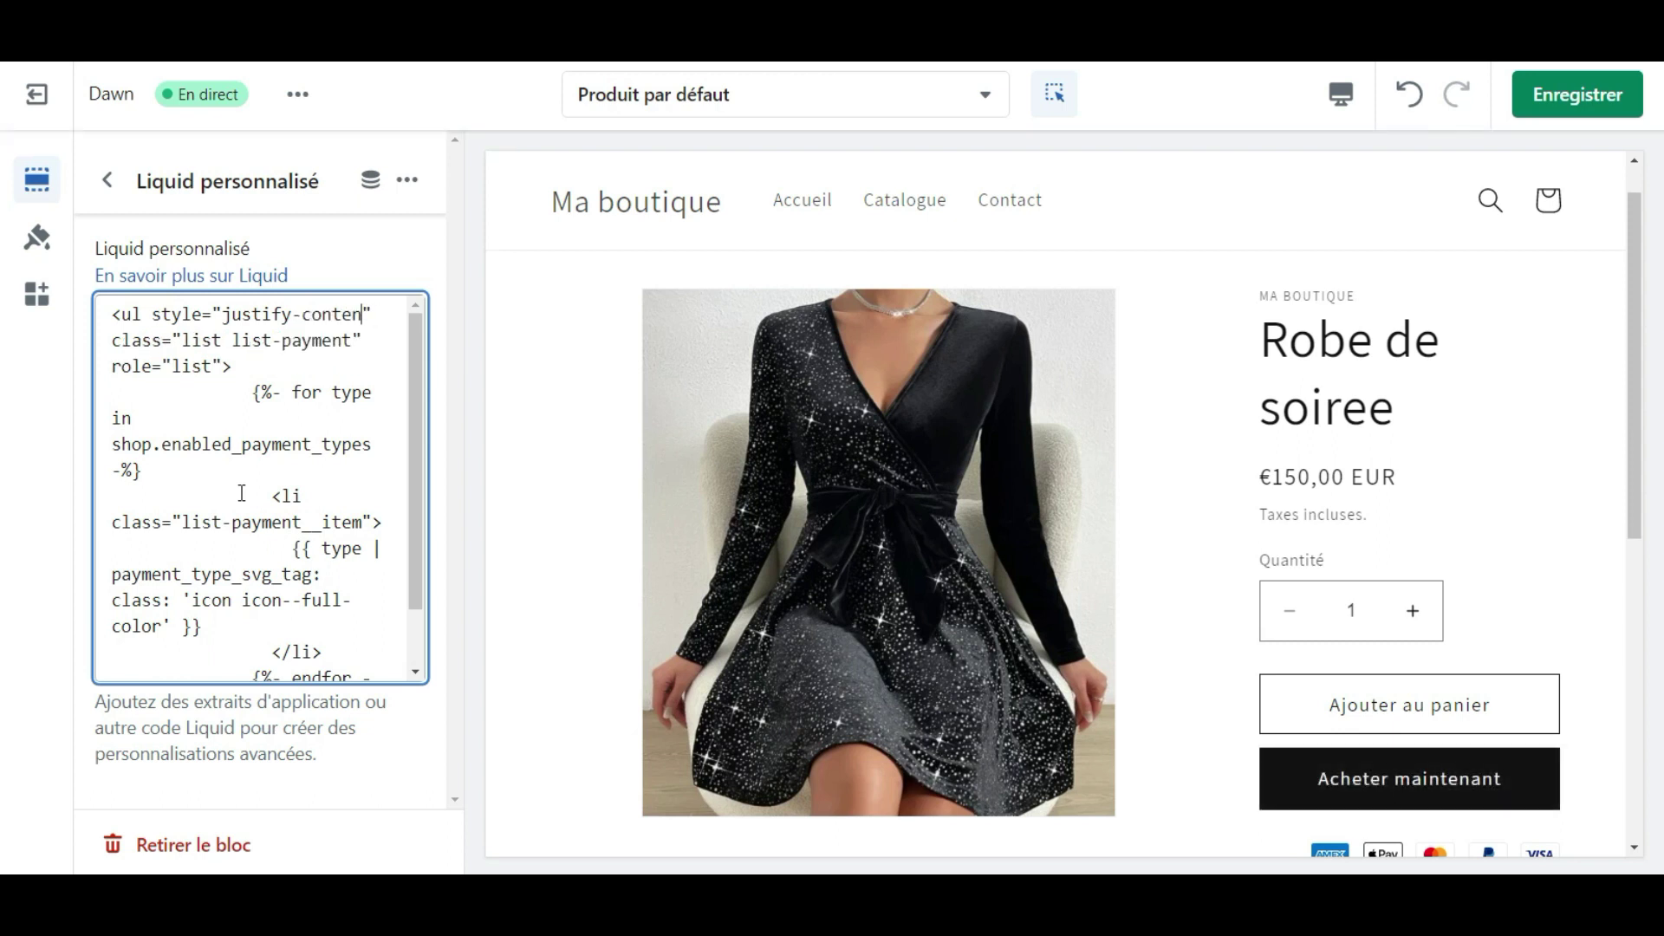
pyautogui.write('t: c')
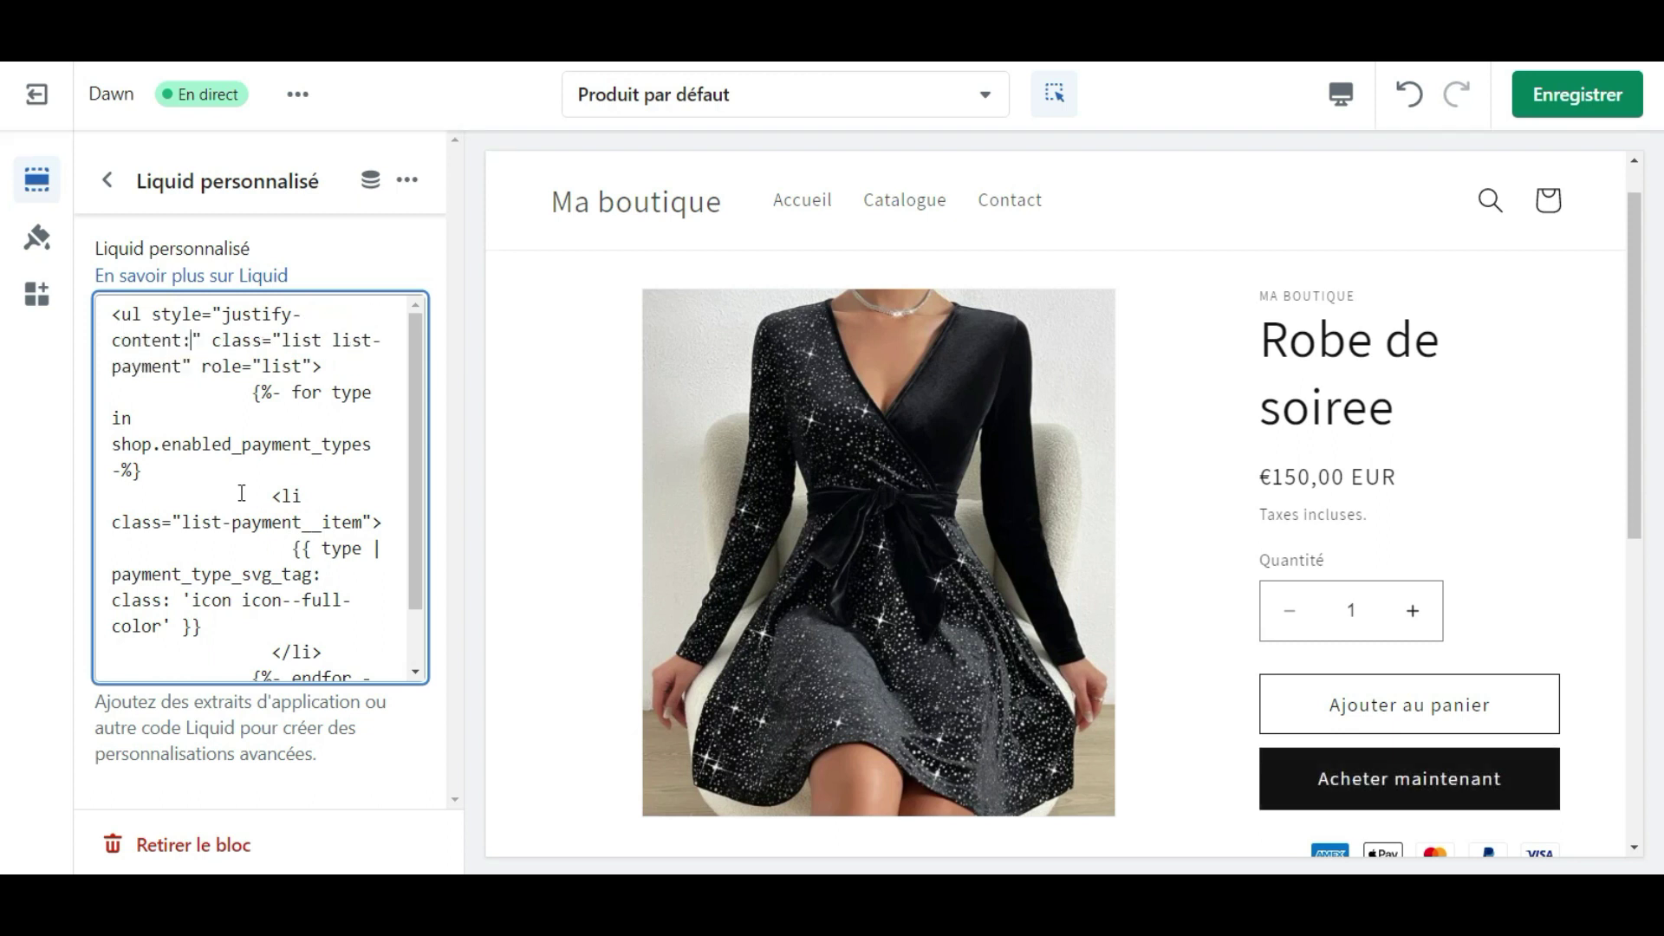
pyautogui.write('enter;')
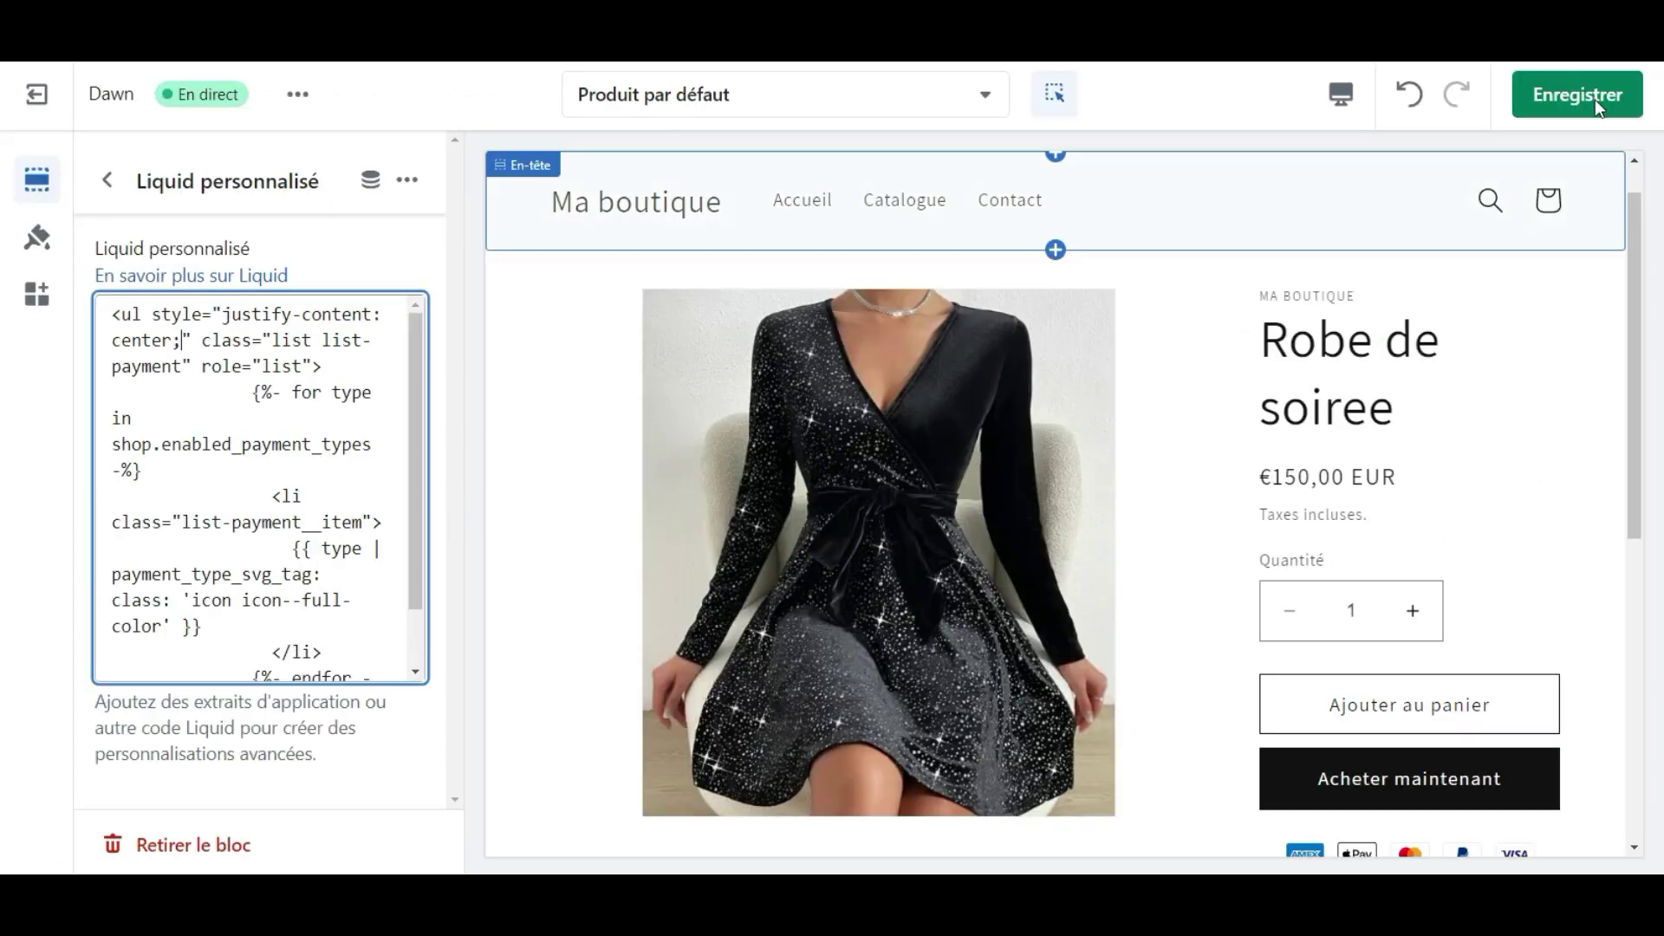
pyautogui.click(1575, 93)
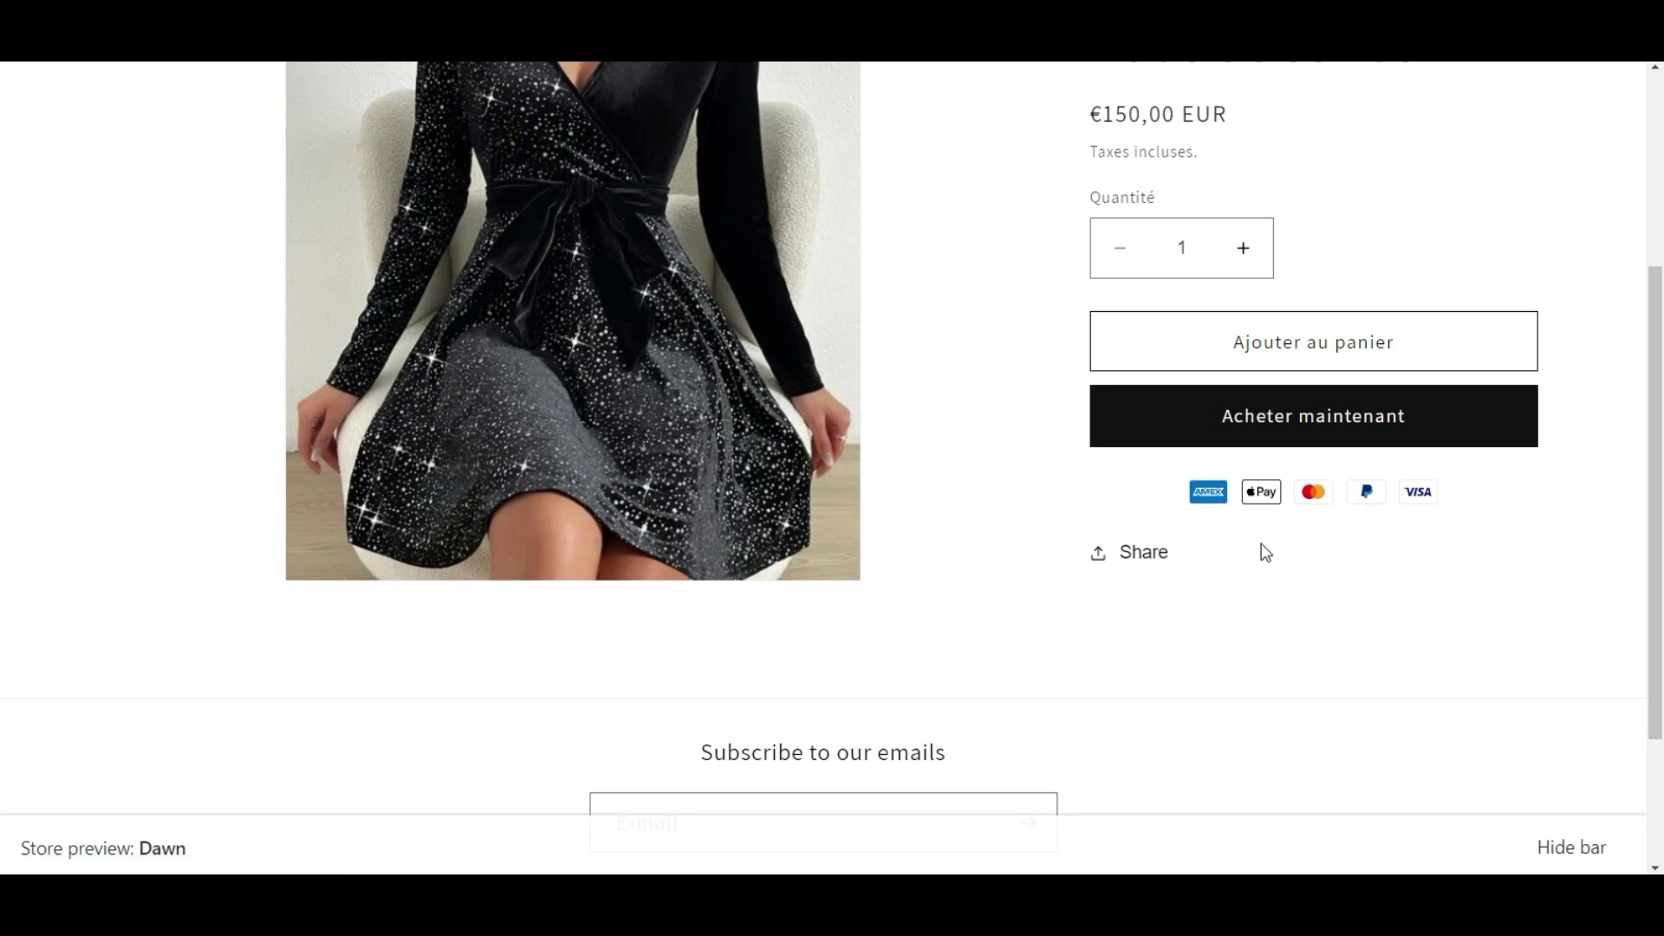
# Hide the store preview bar and examine the payment icons beneath the purchase buttons and in the footer of the product page.
pyautogui.click(1574, 847)
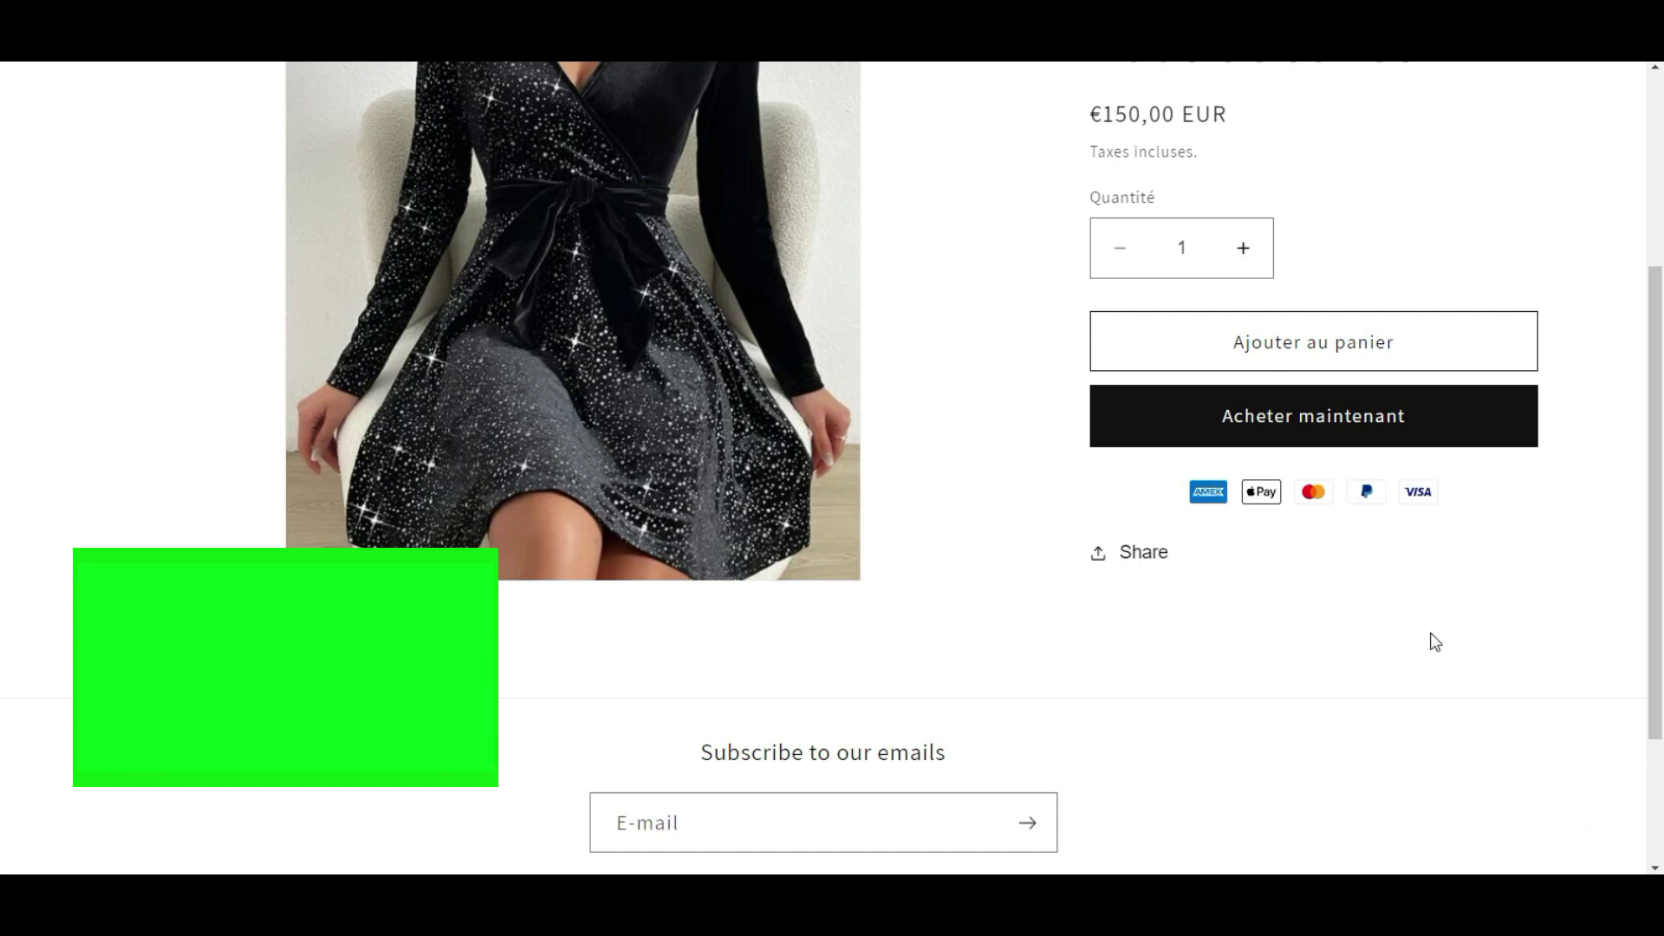
pyautogui.scroll(-1, 1435, 642)
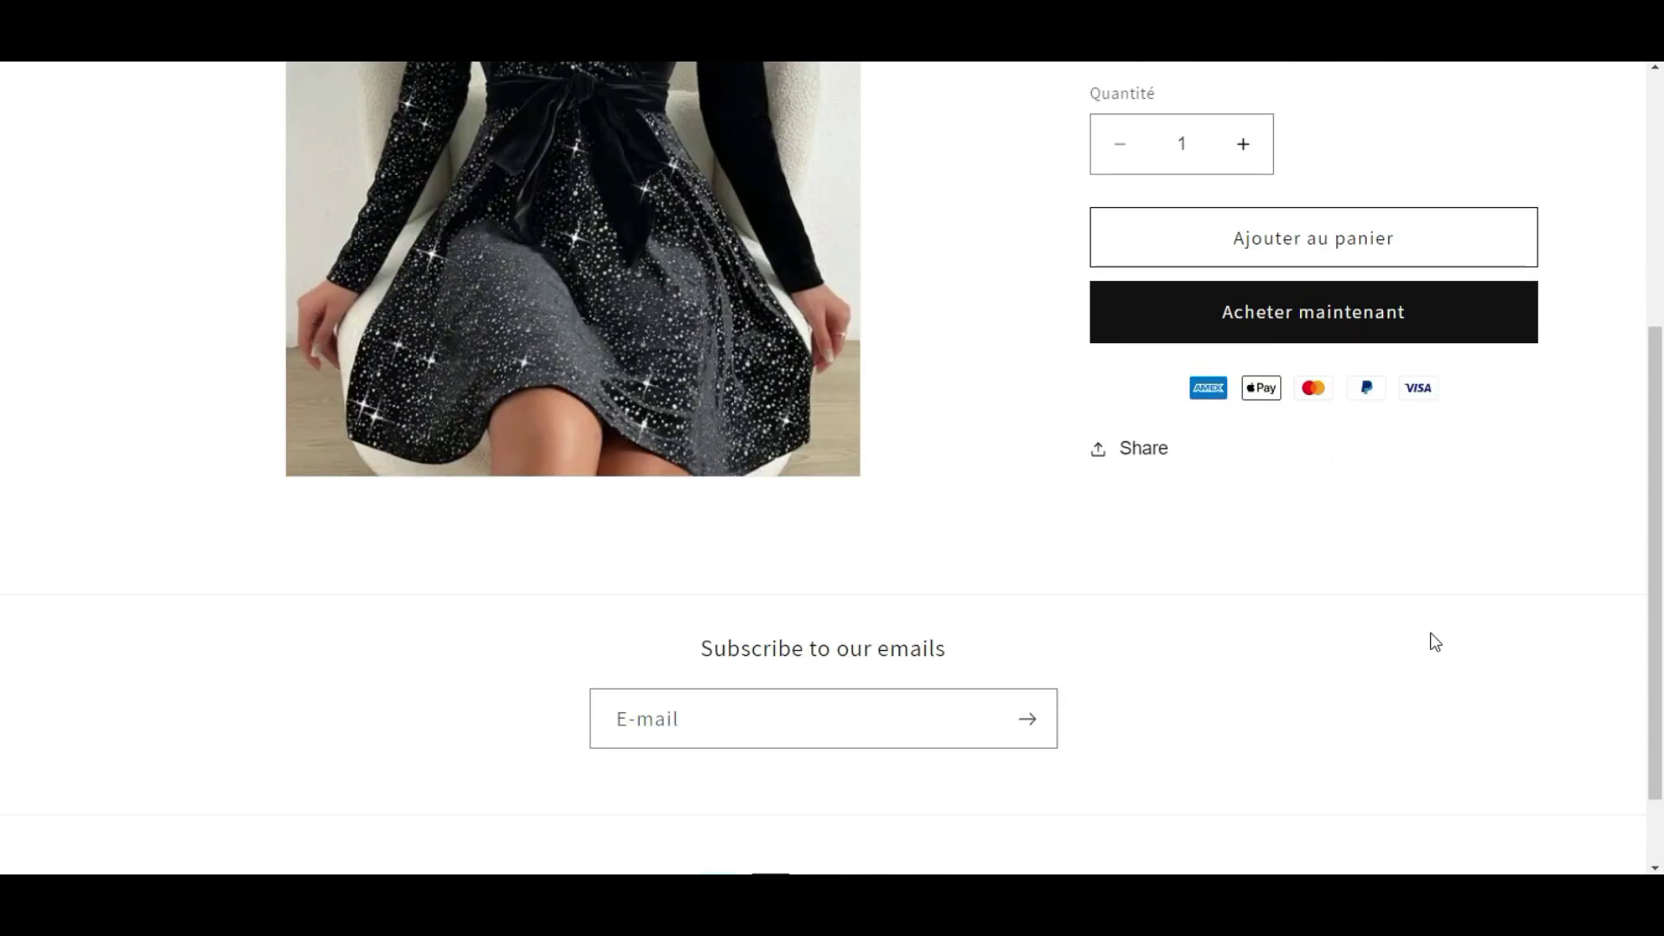
pyautogui.scroll(2, 1434, 642)
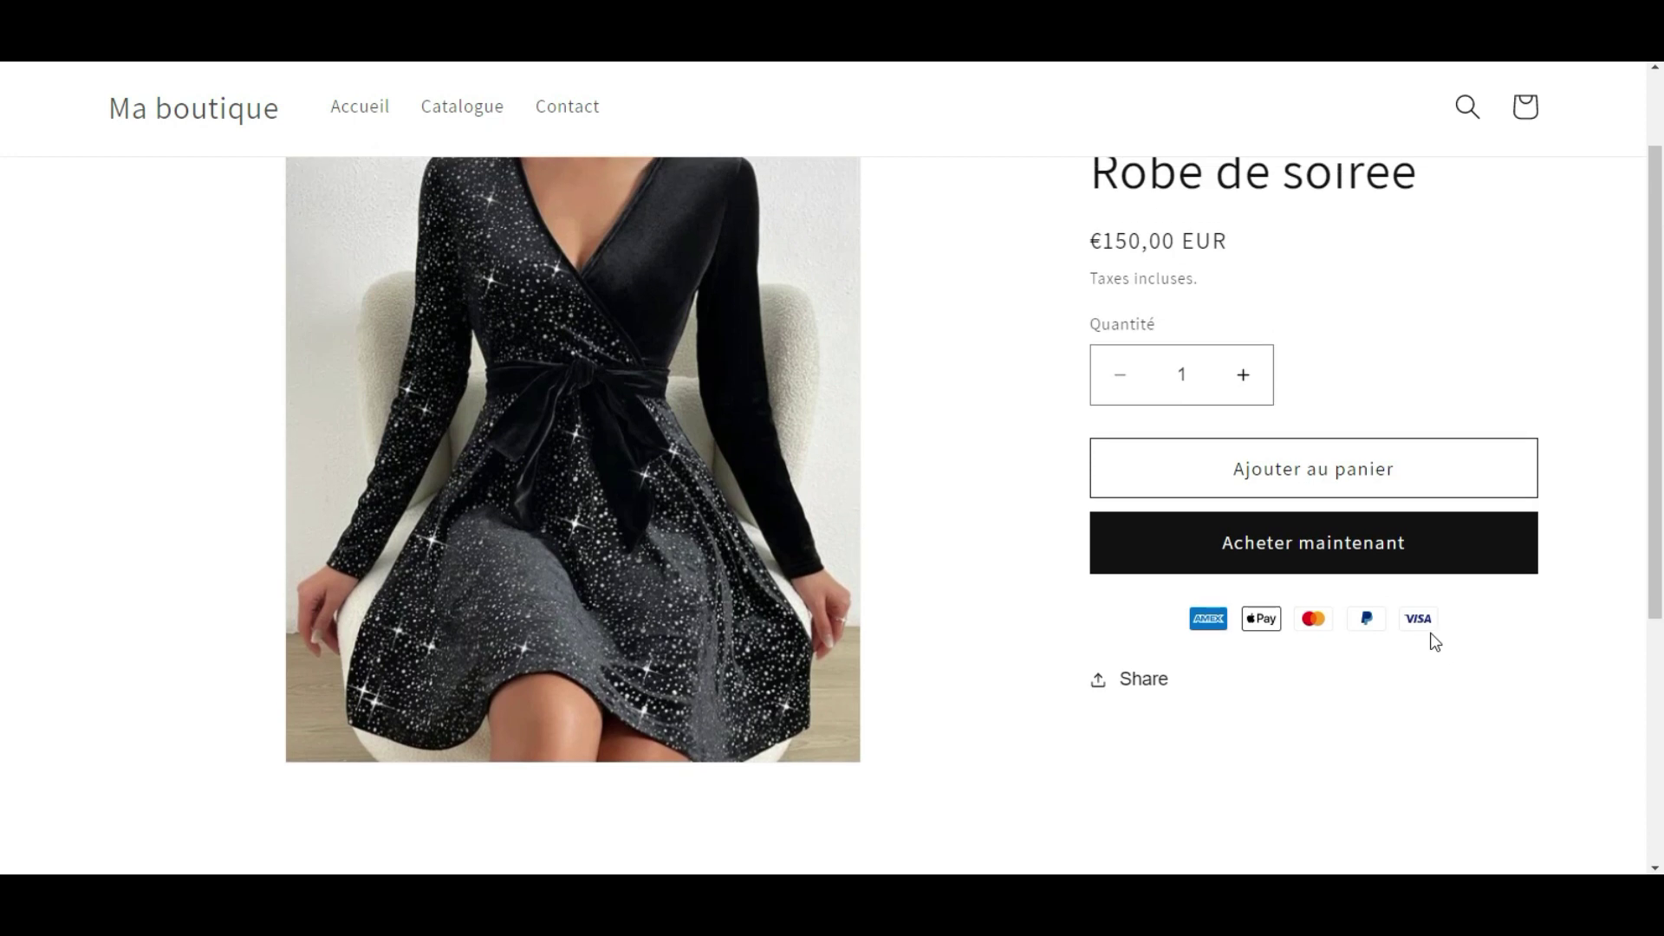
pyautogui.scroll(-3, 1435, 642)
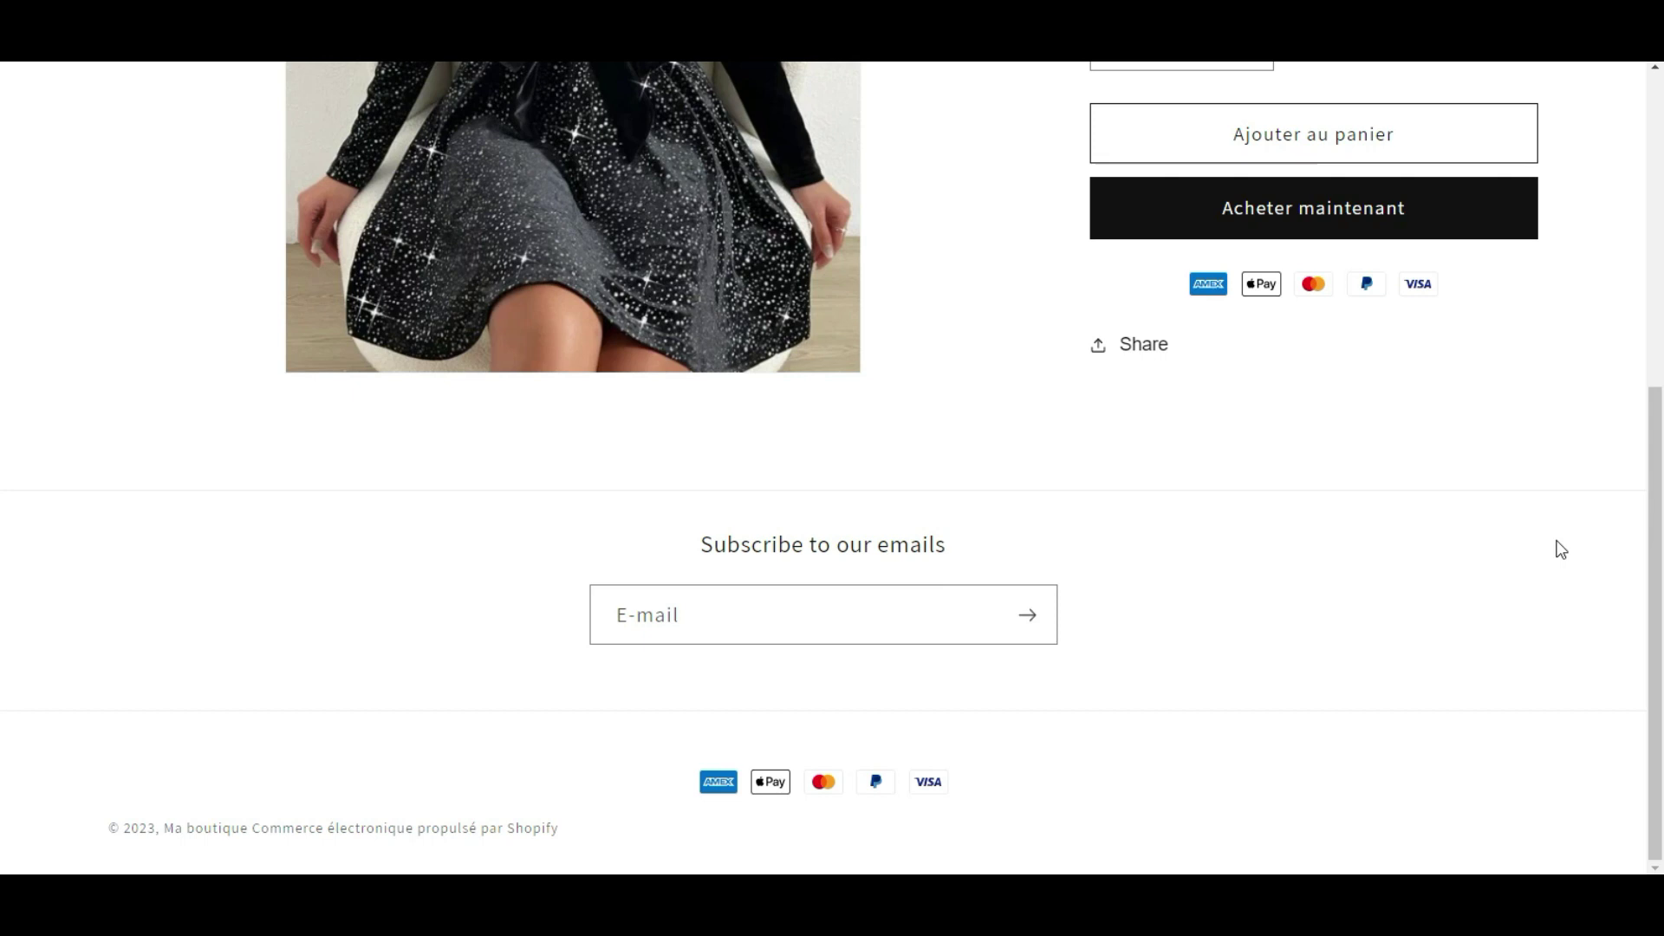
pyautogui.scroll(2, 1561, 549)
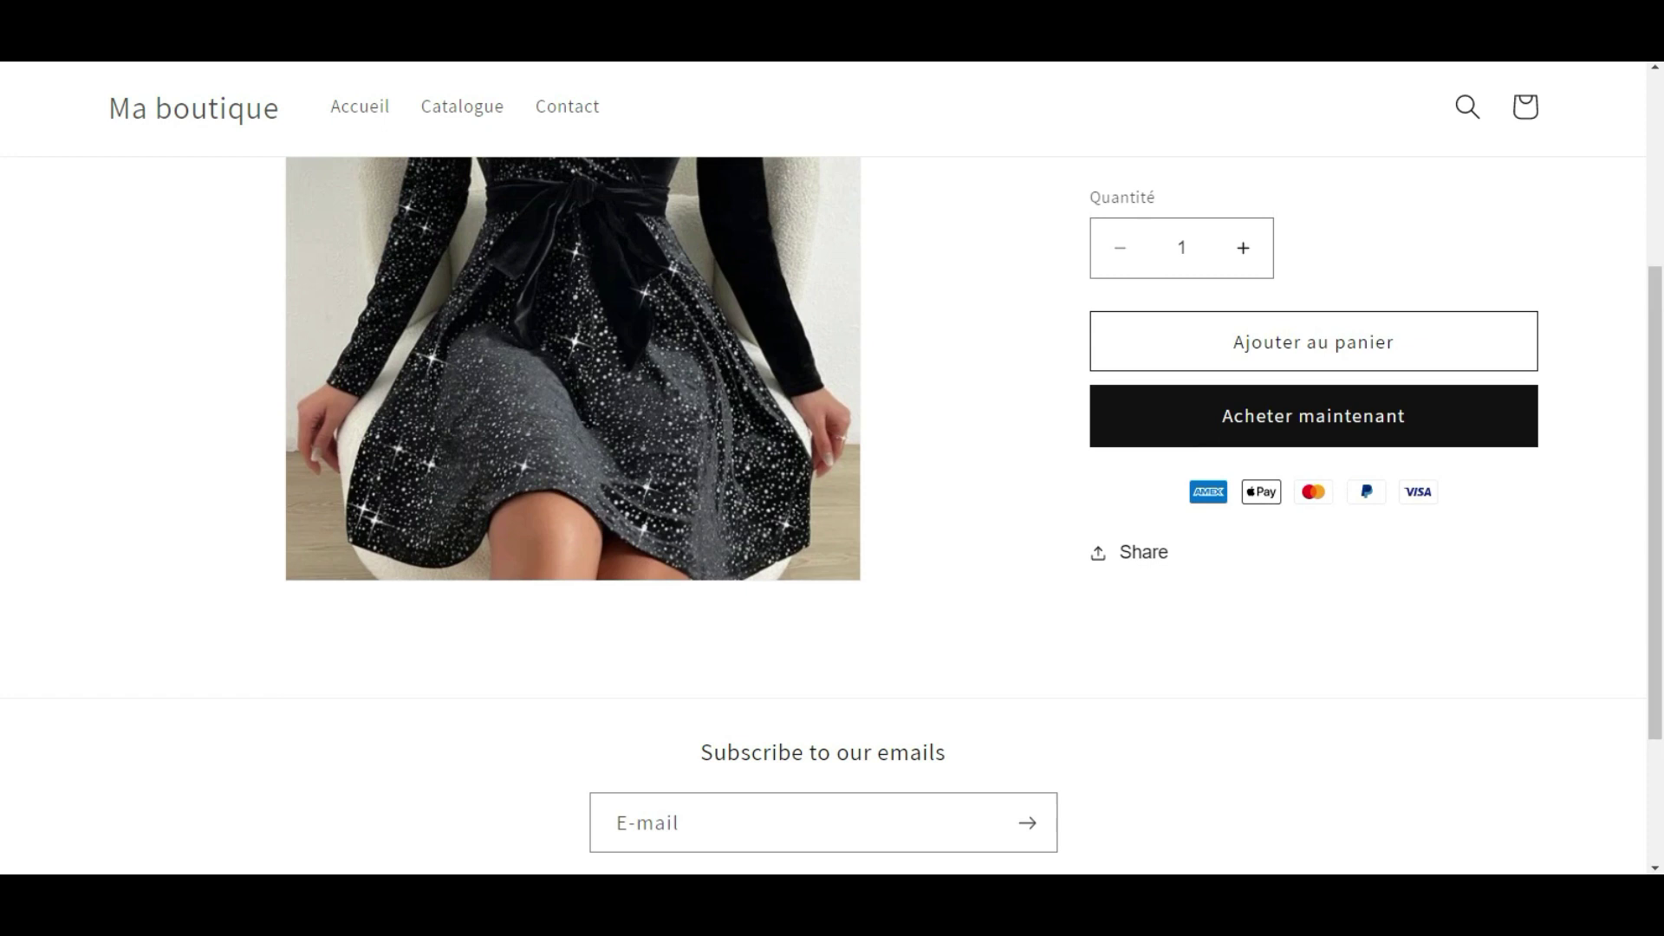
pyautogui.scroll(-2, 1610, 610)
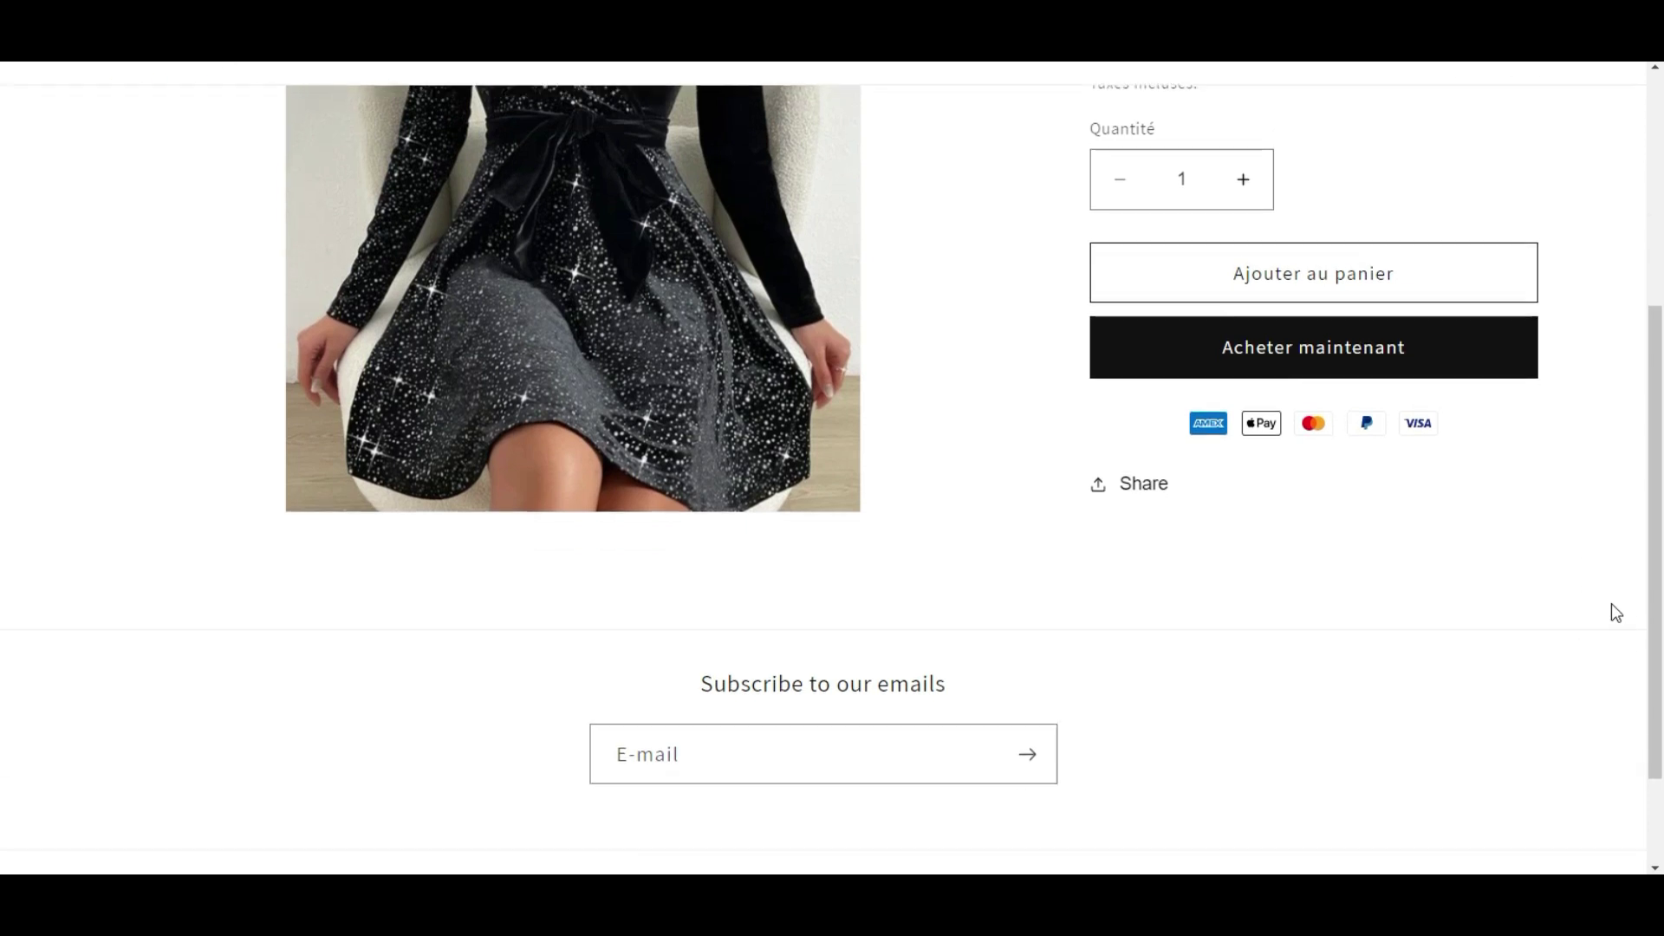
pyautogui.scroll(3, 934, 357)
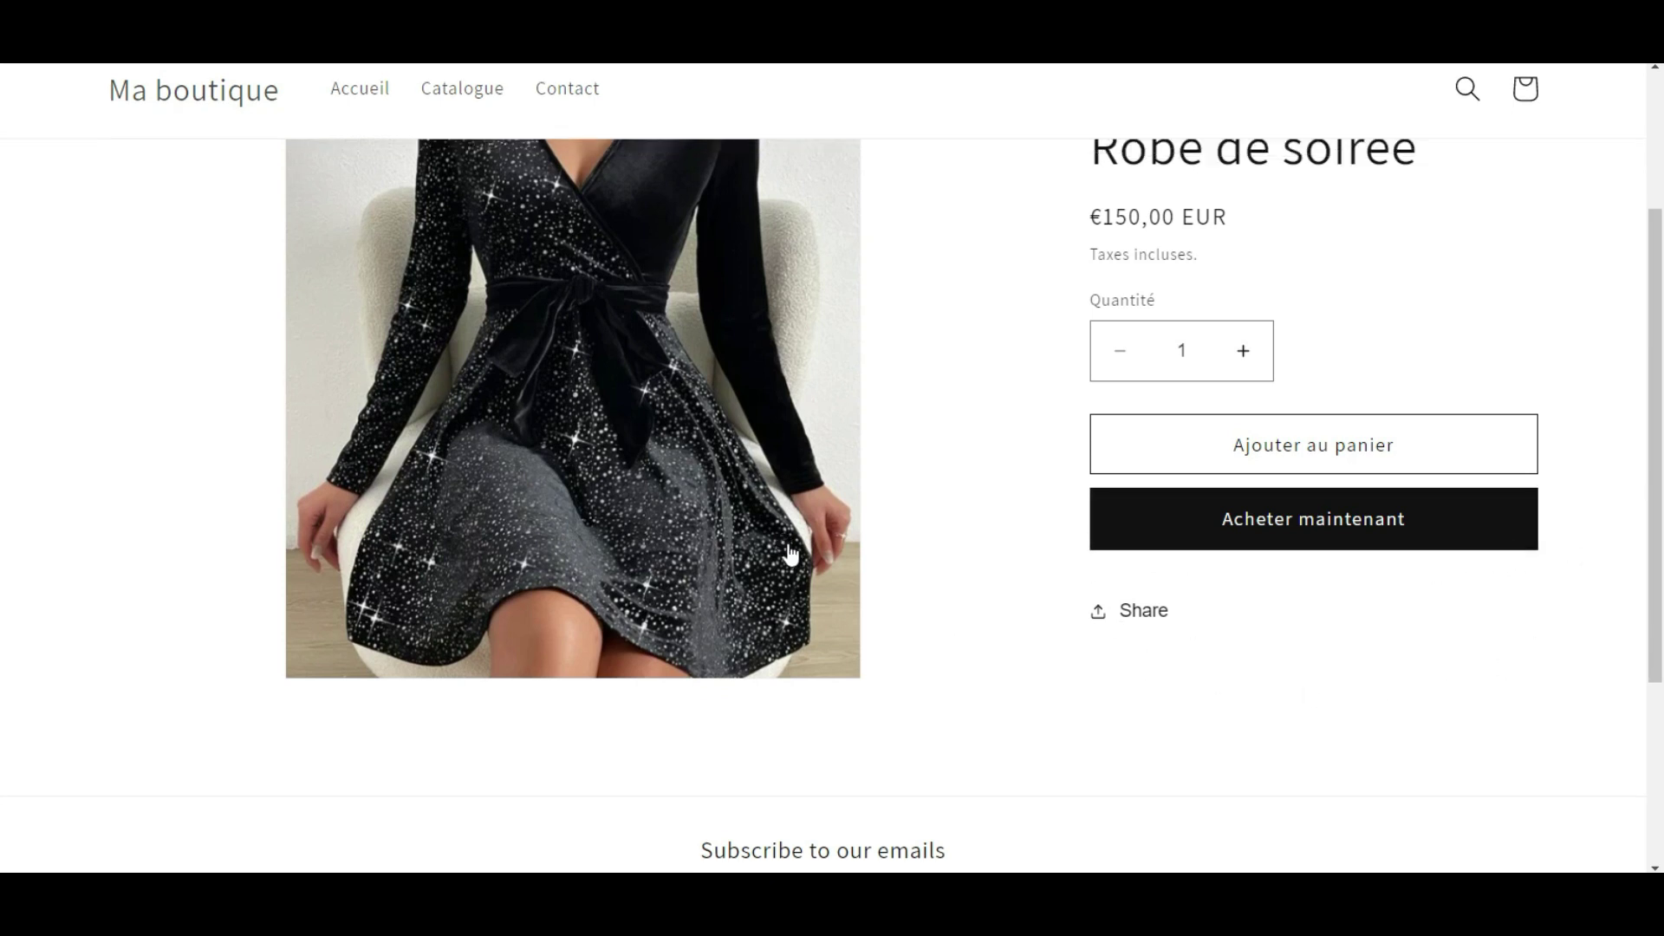
pyautogui.scroll(-3, 924, 567)
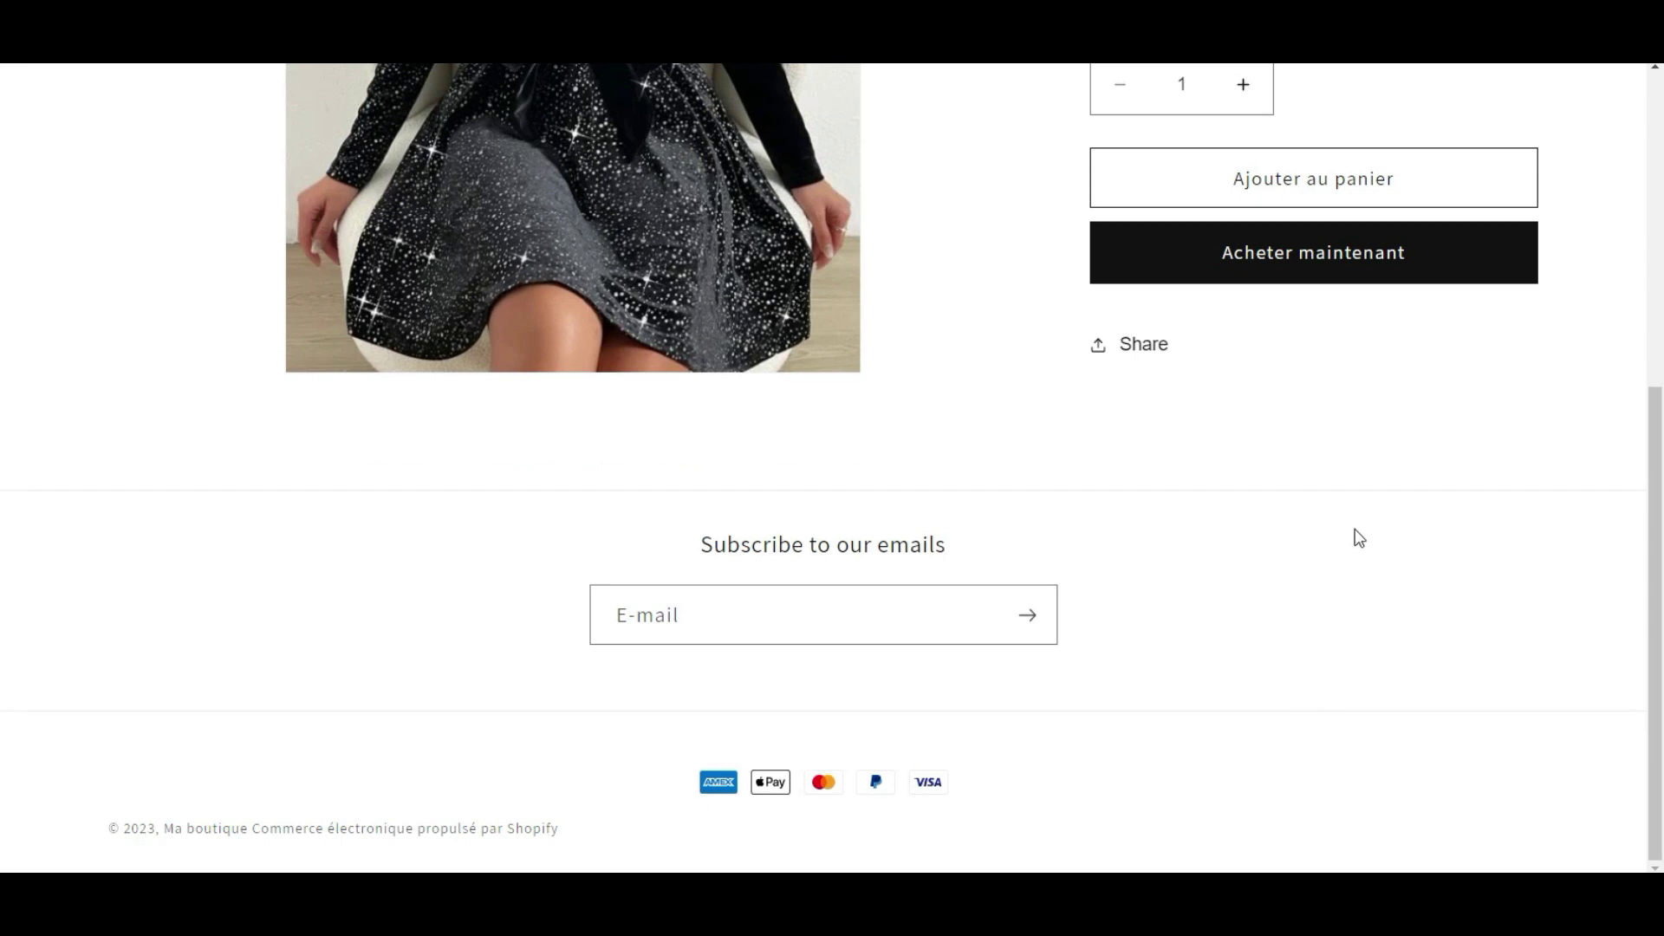
pyautogui.scroll(2, 1385, 563)
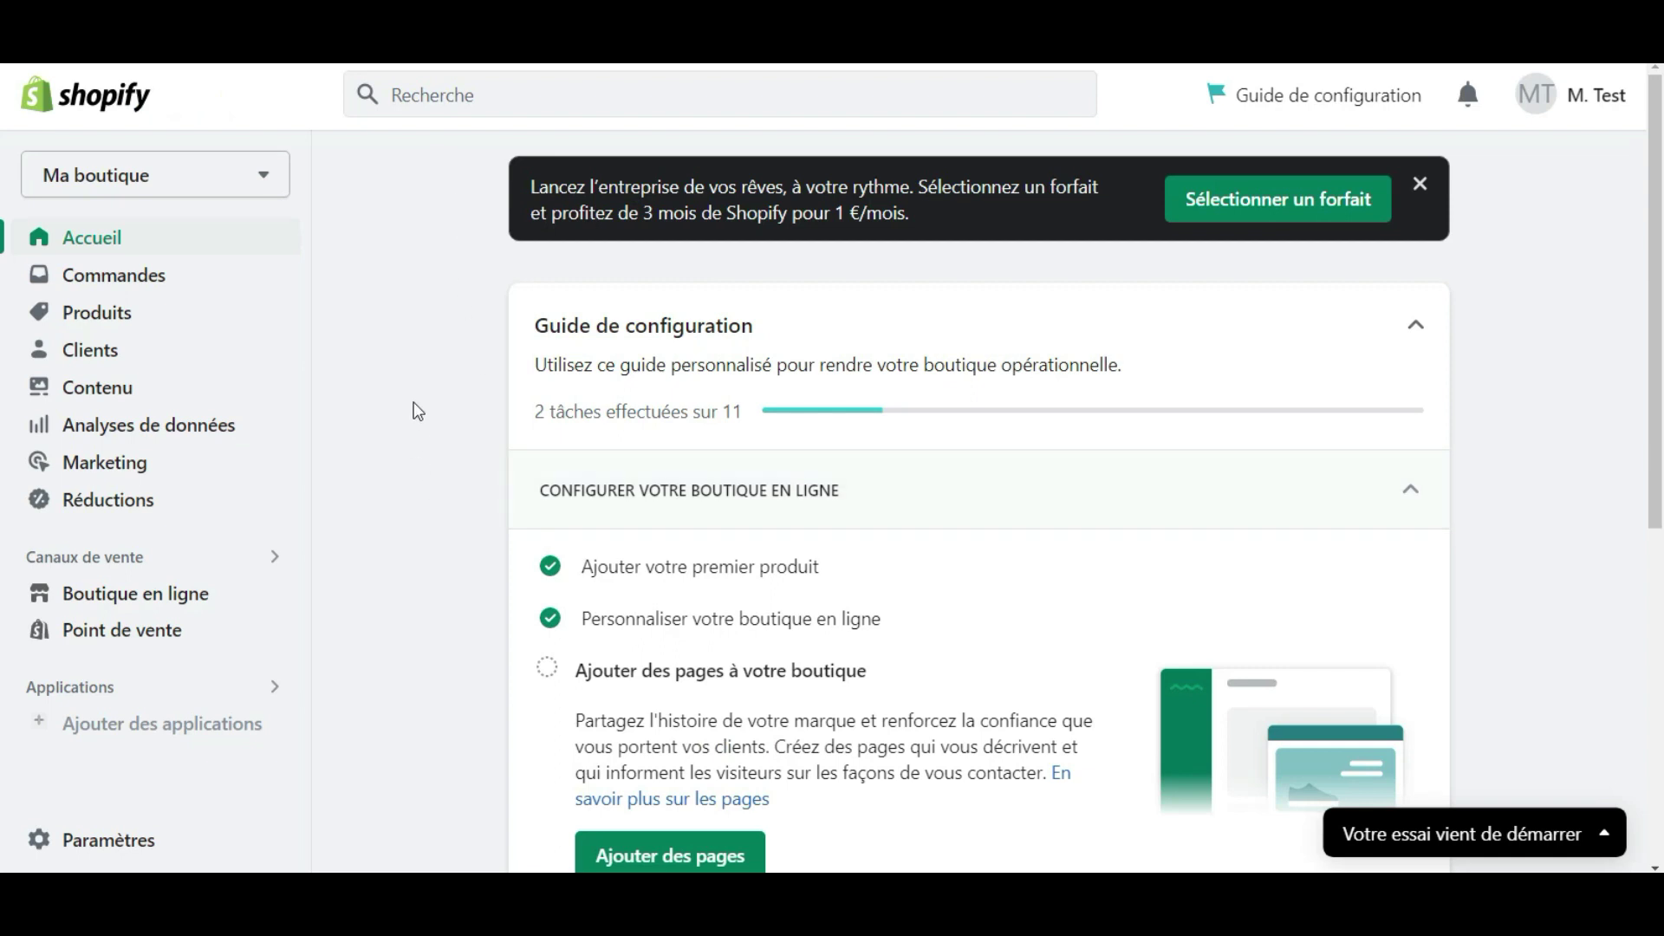
# Search the Shopify admin for "fichier", open Fichiers and copy the link of the testtt PNG image.
pyautogui.click(572, 102)
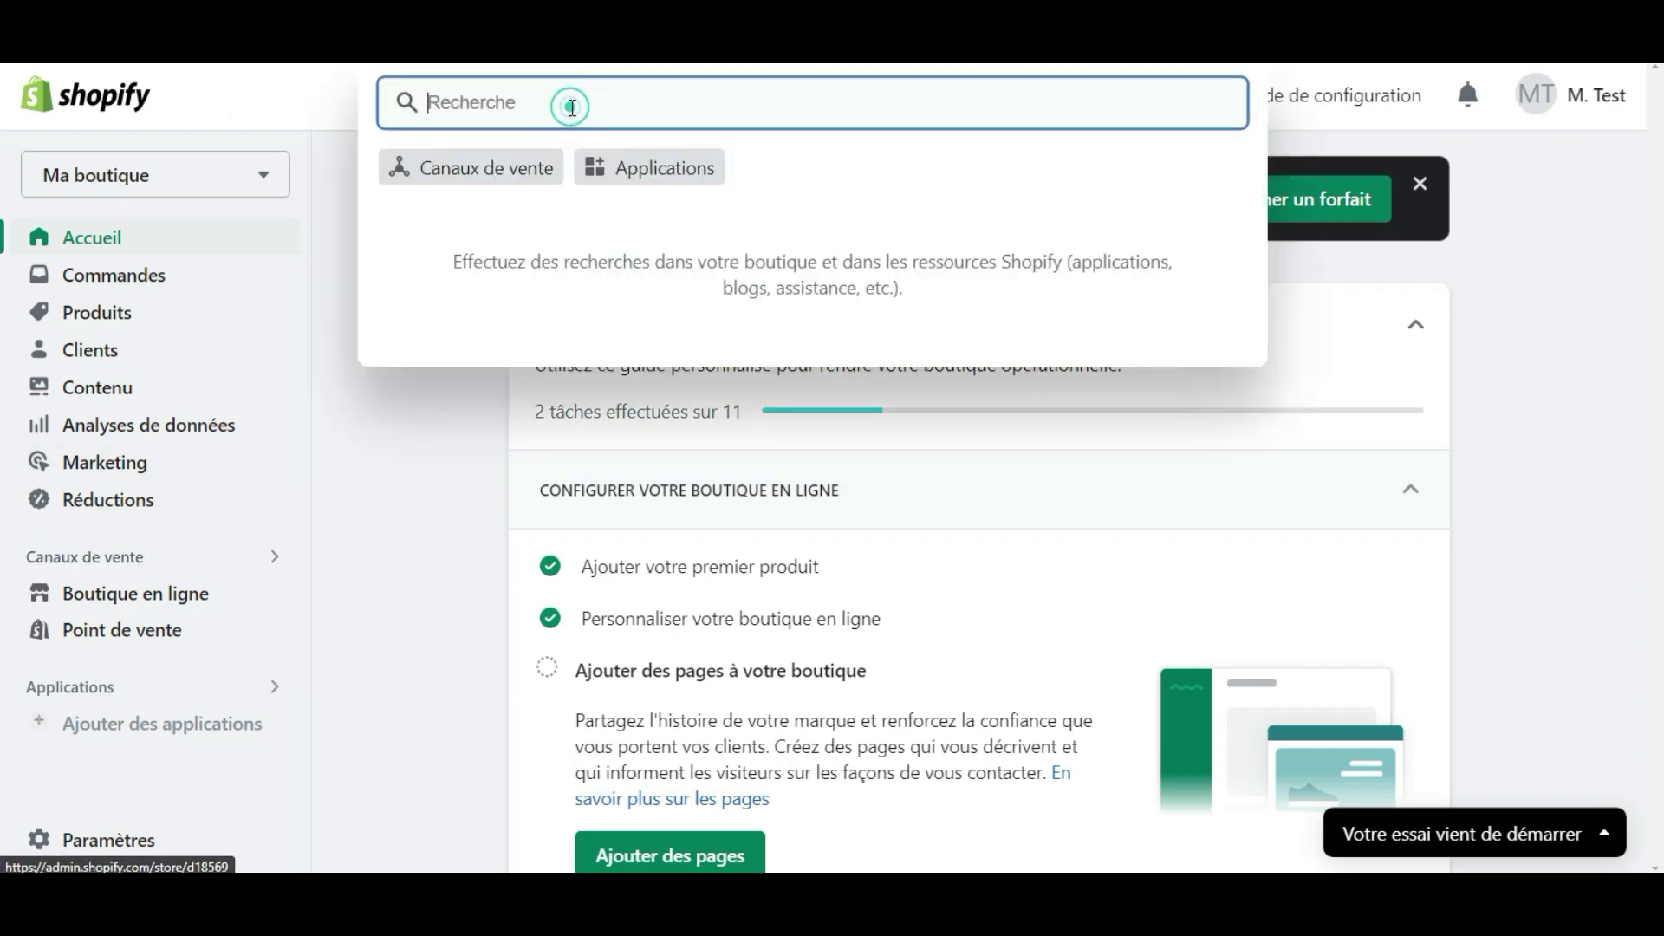
pyautogui.write('fichier')
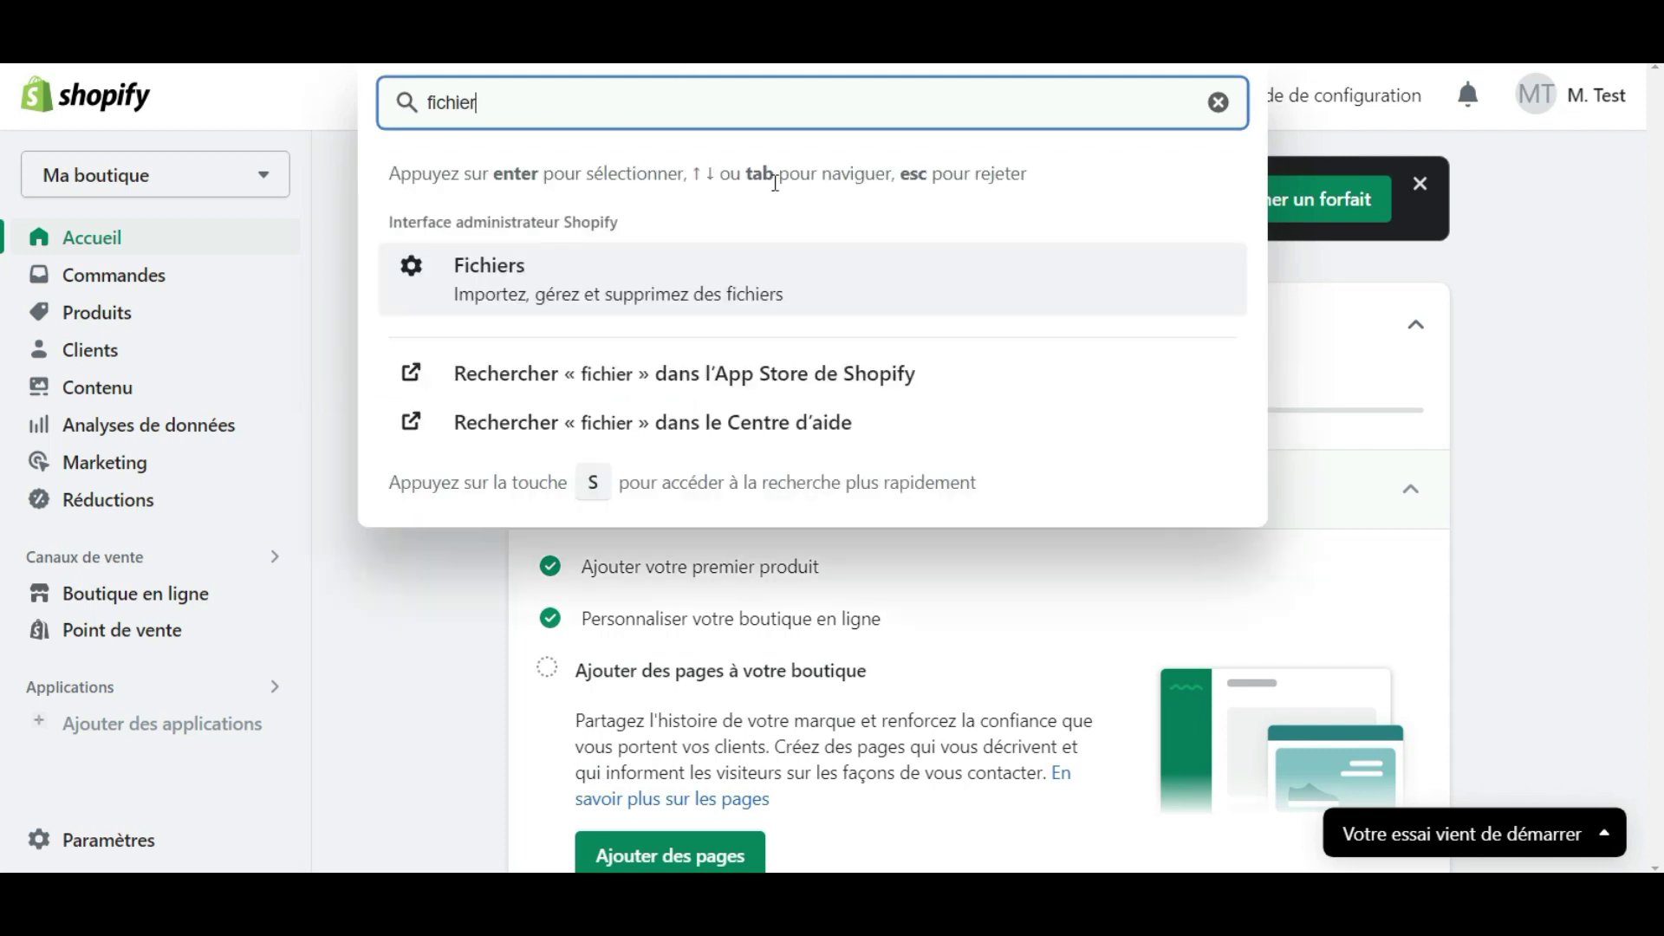
pyautogui.click(773, 294)
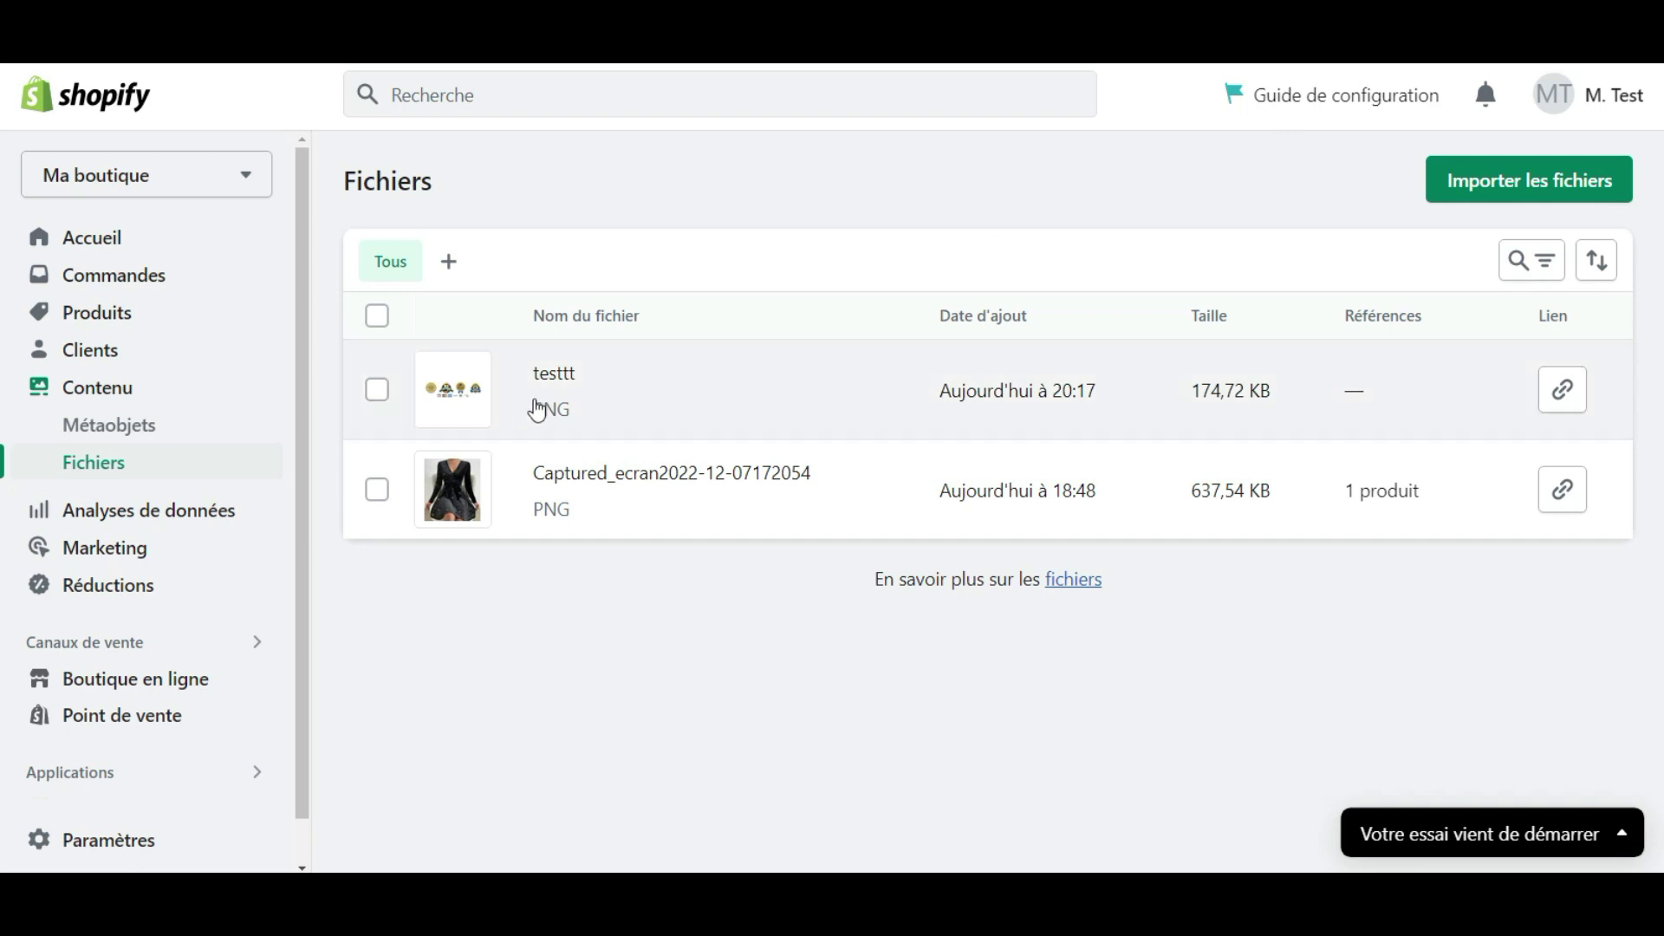
pyautogui.click(1561, 397)
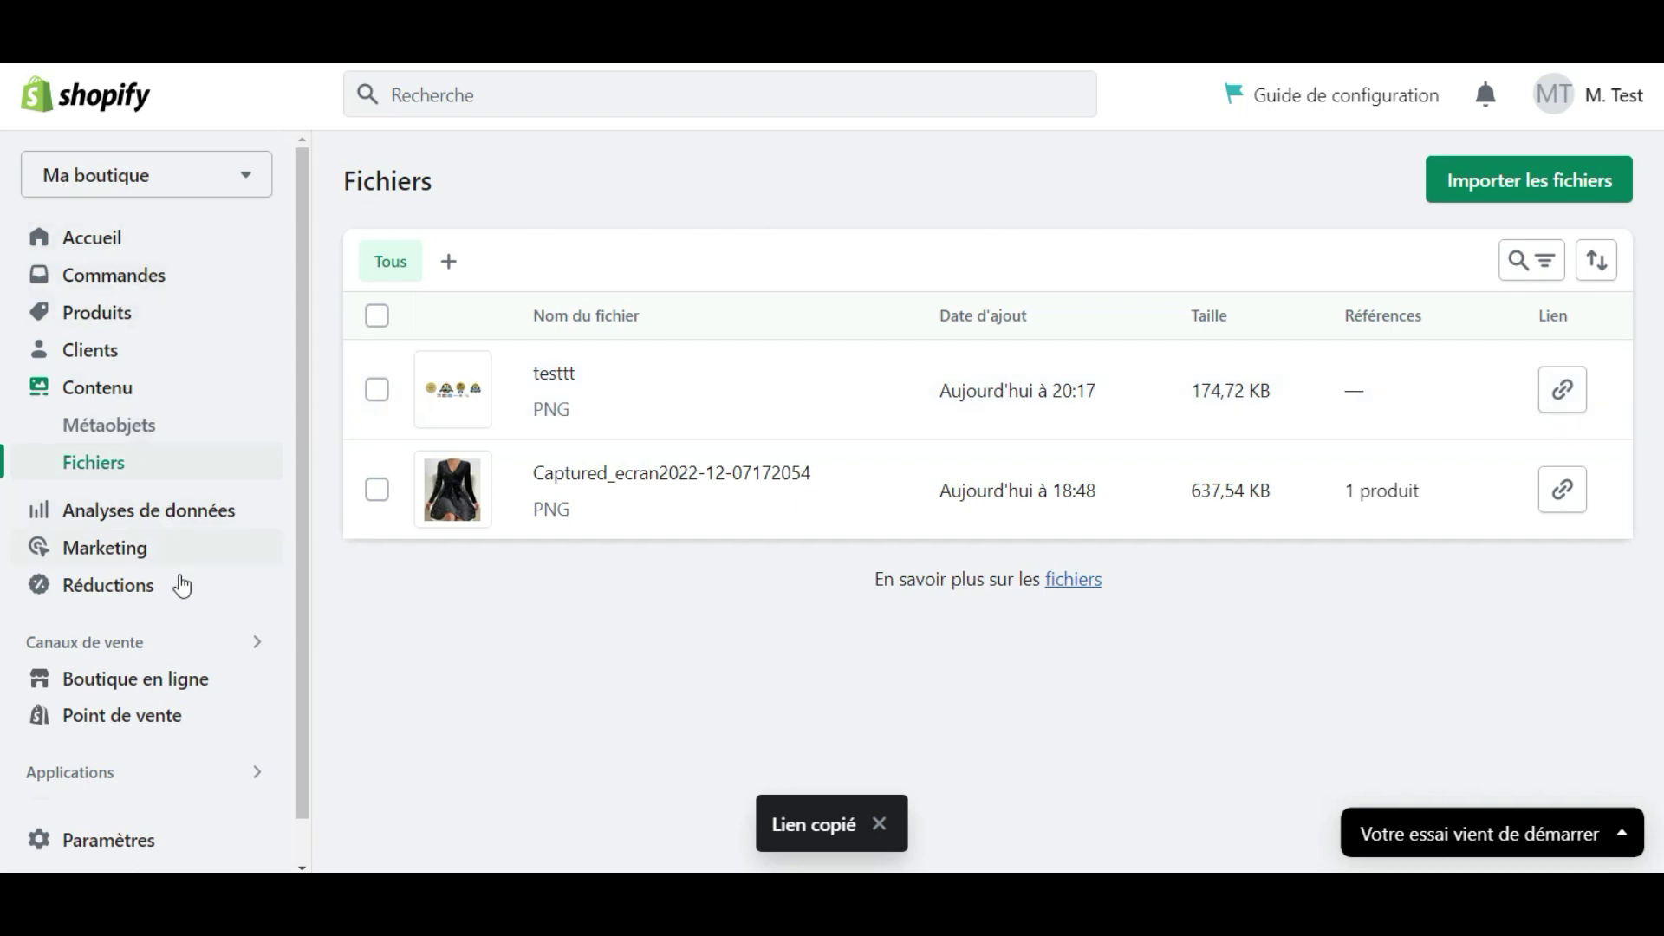
# Open the Dawn theme customizer from Boutique en ligne and switch to the Produit par défaut template.
pyautogui.click(173, 679)
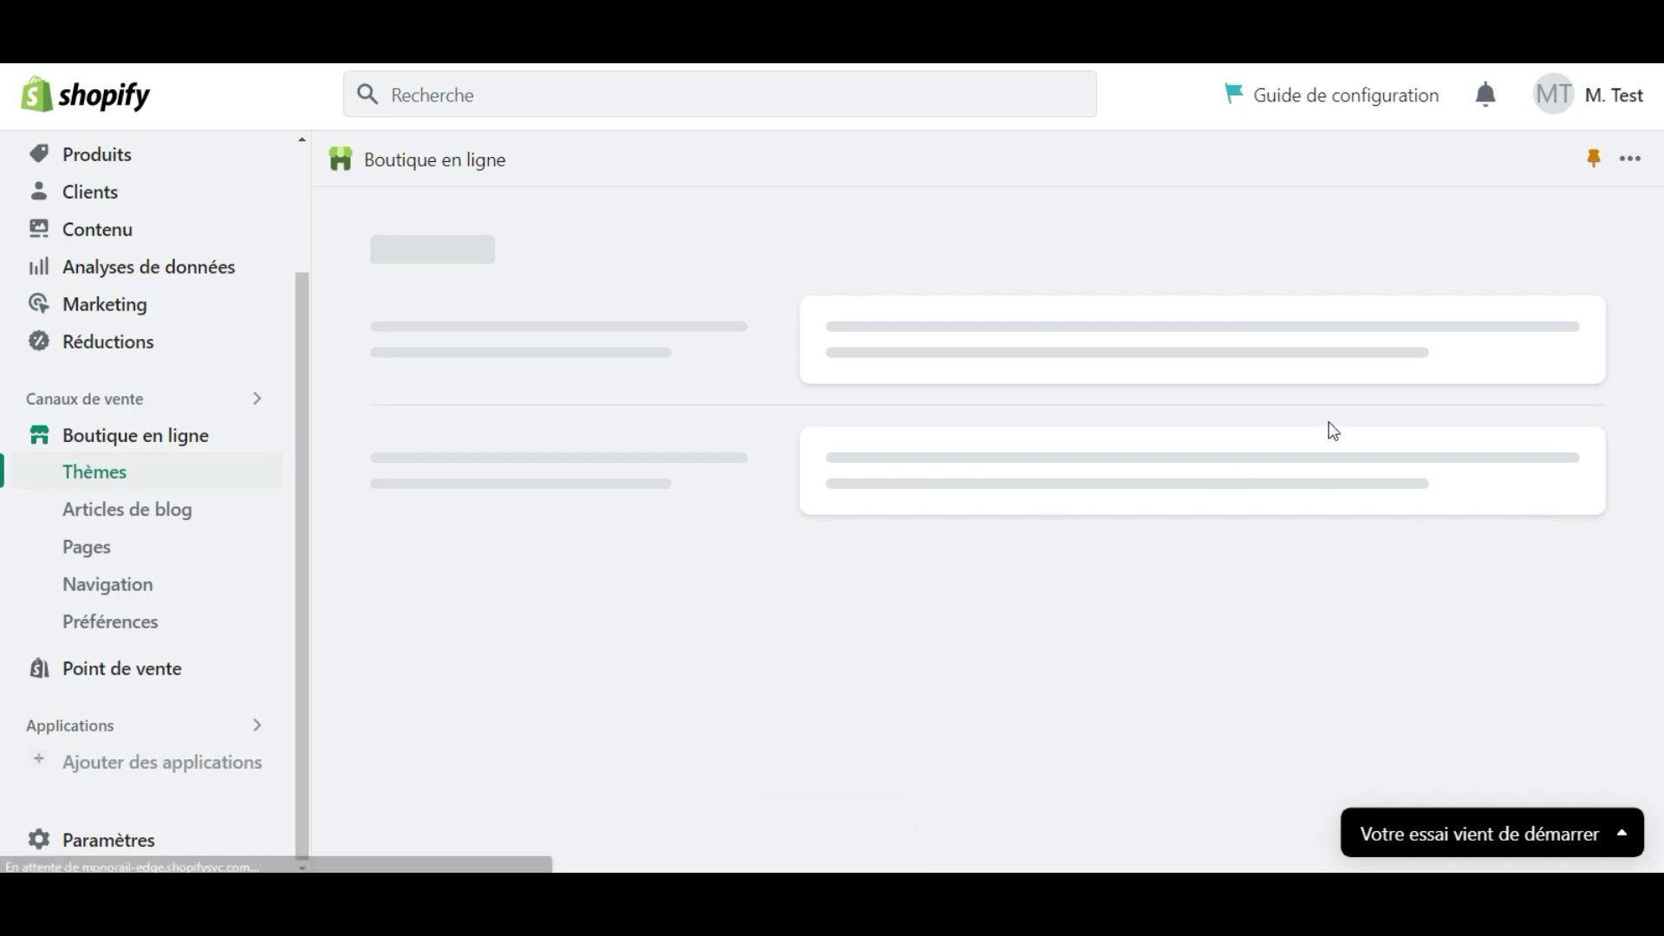
pyautogui.scroll(-5, 1455, 449)
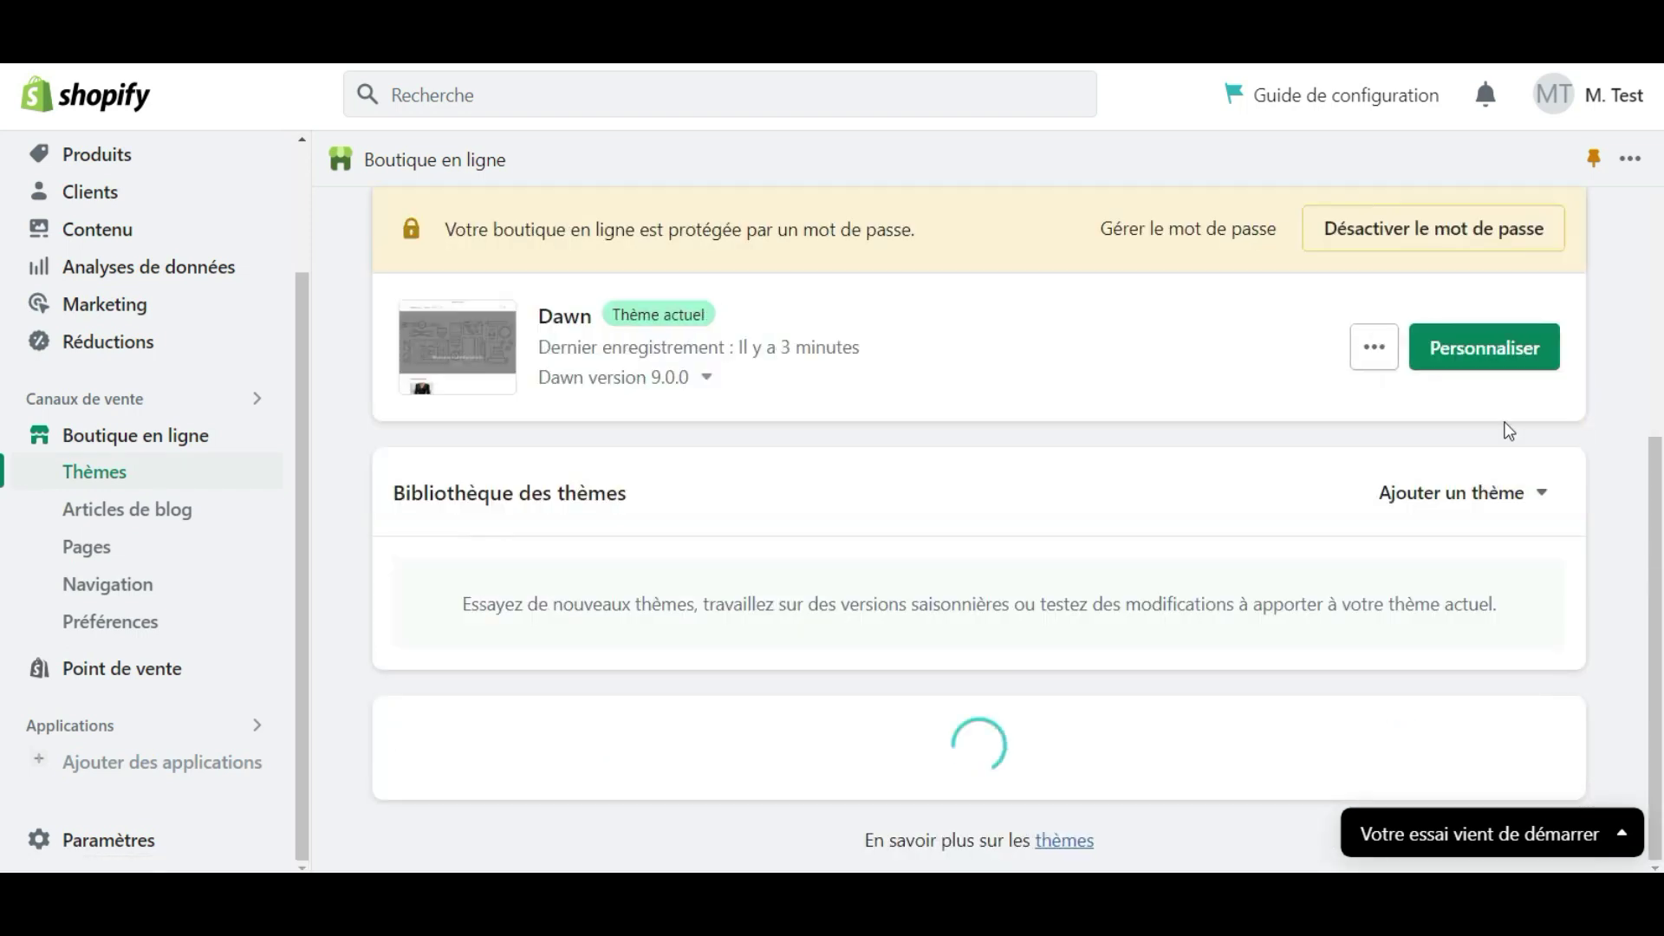
pyautogui.click(1500, 364)
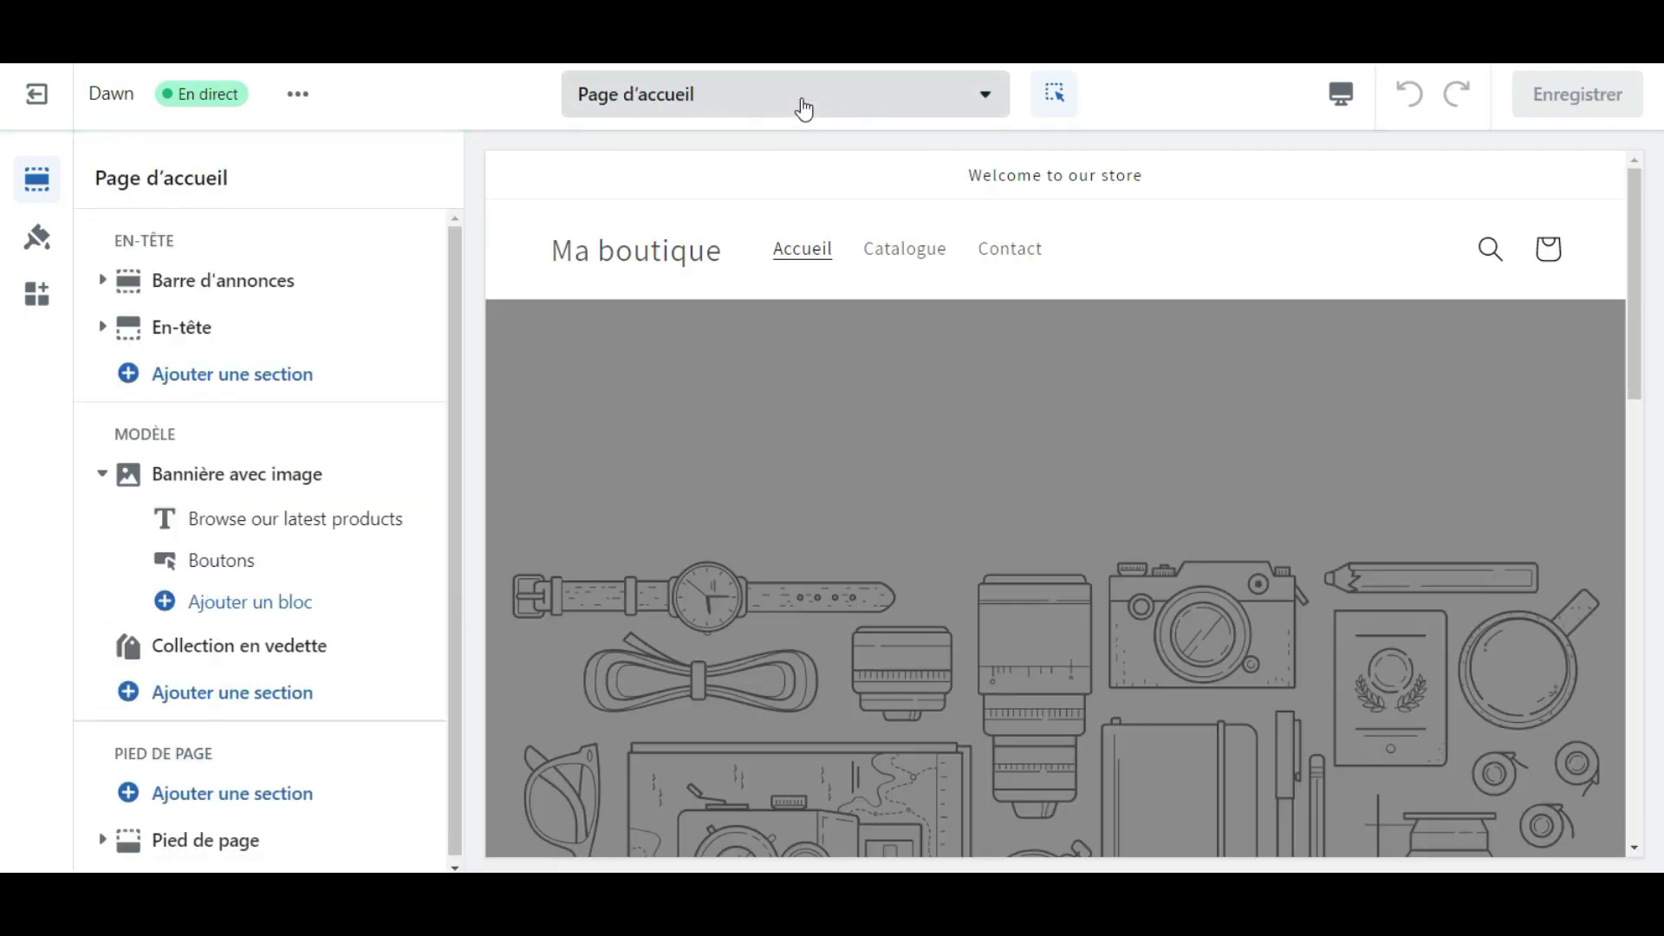
pyautogui.click(803, 107)
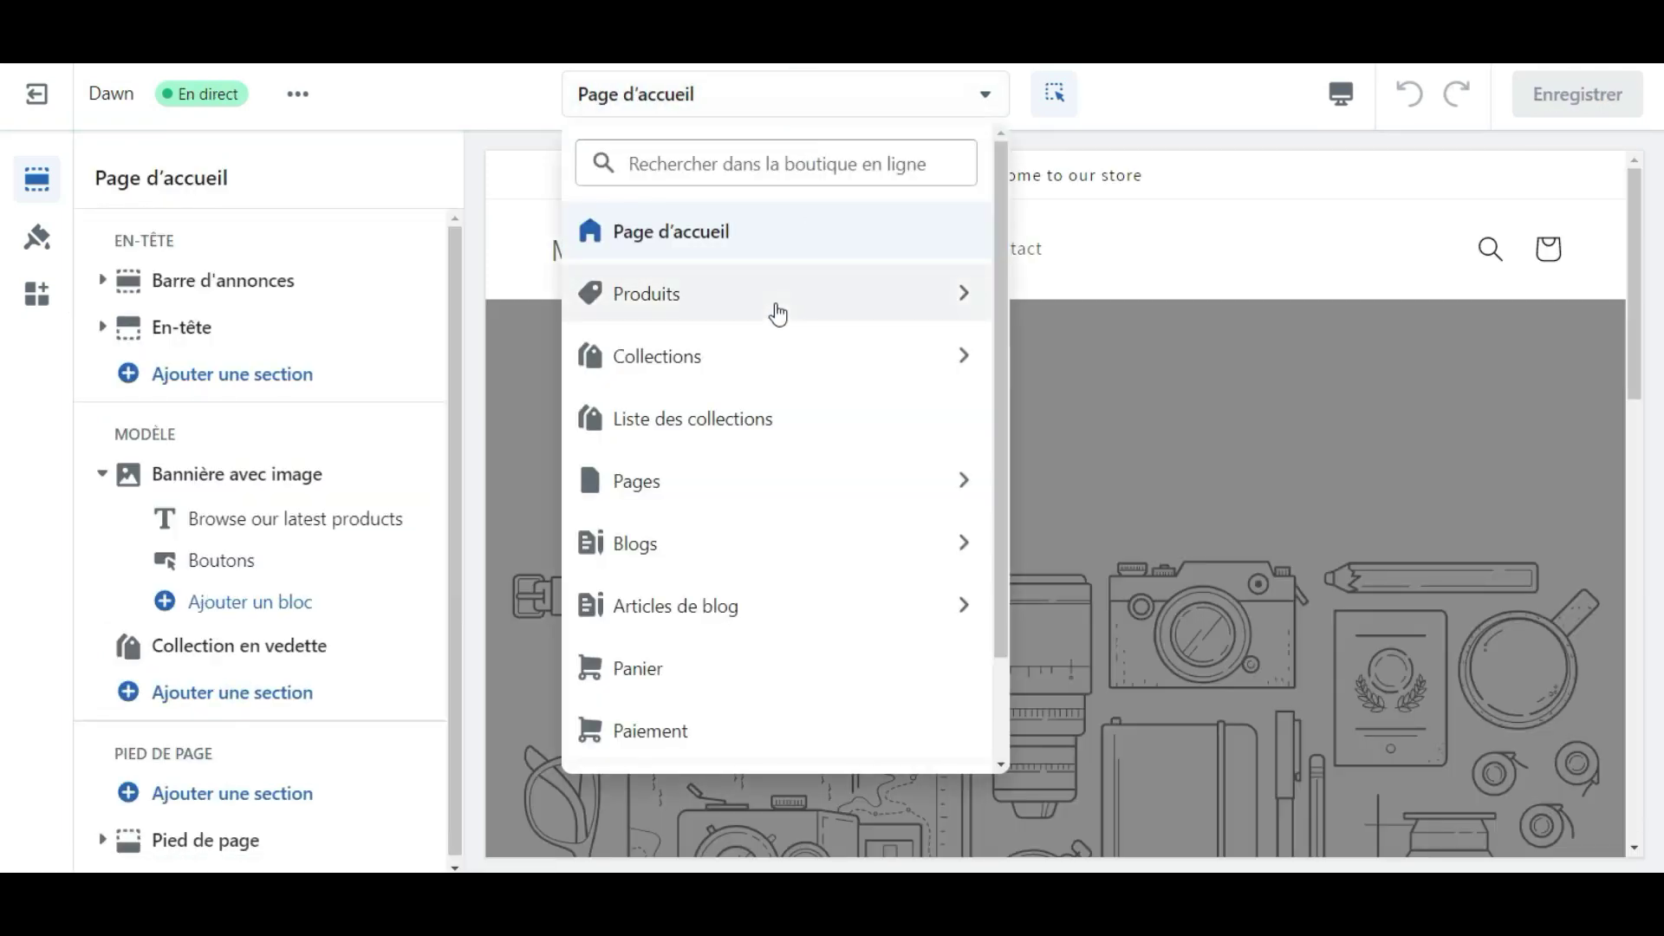
pyautogui.click(703, 299)
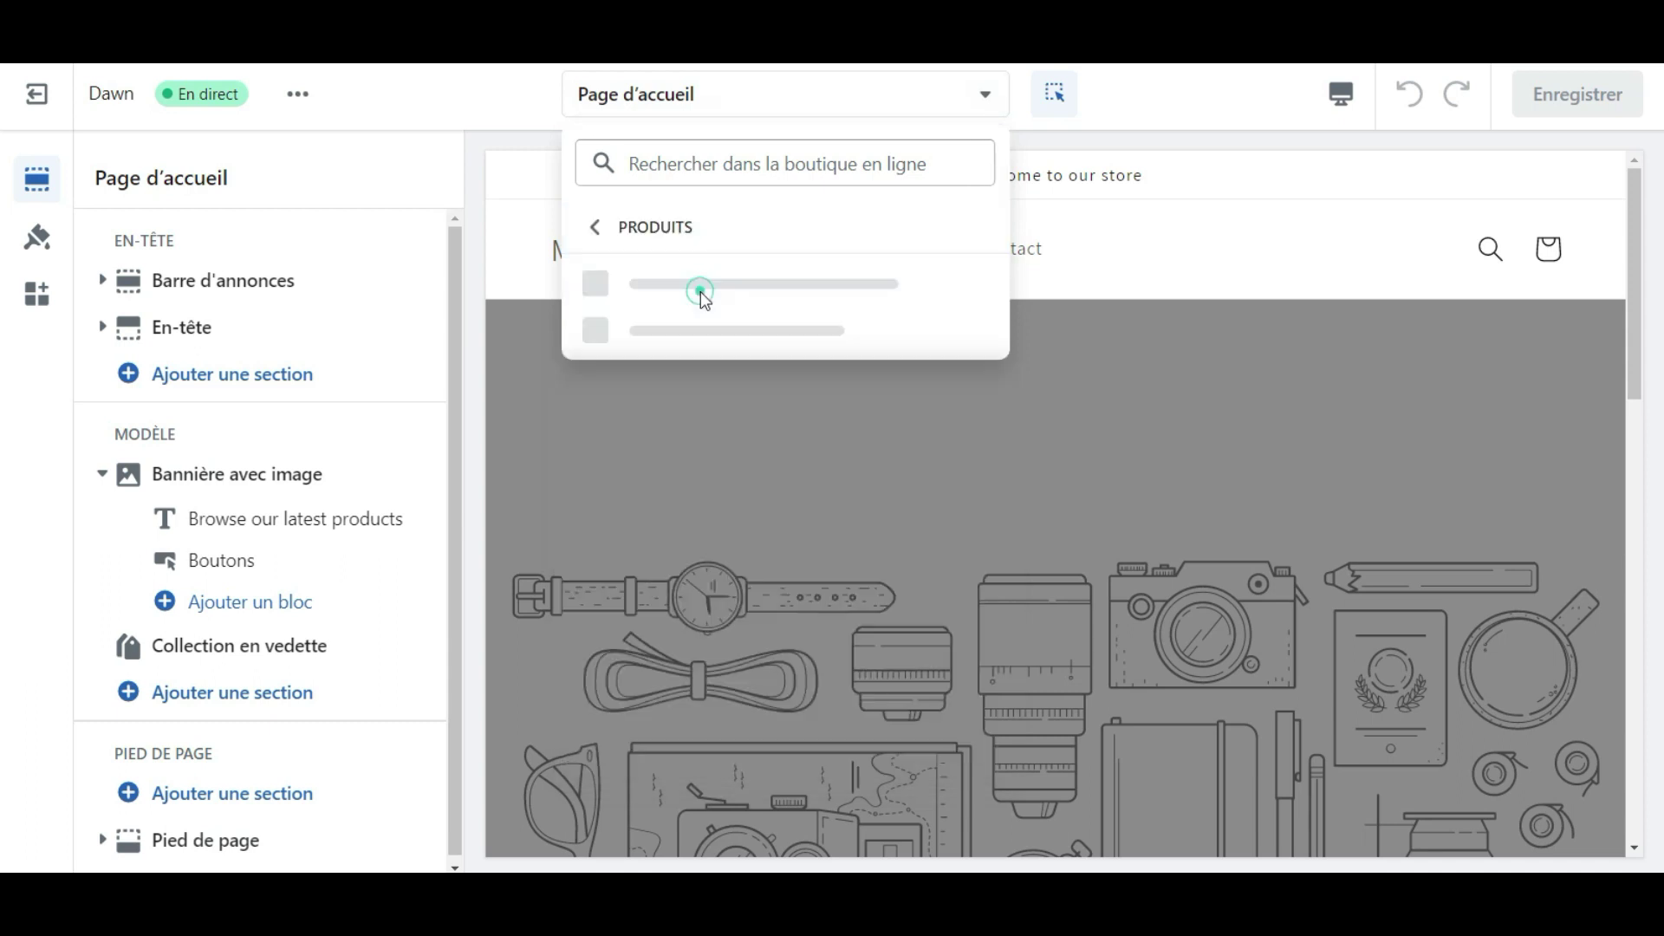
pyautogui.click(701, 295)
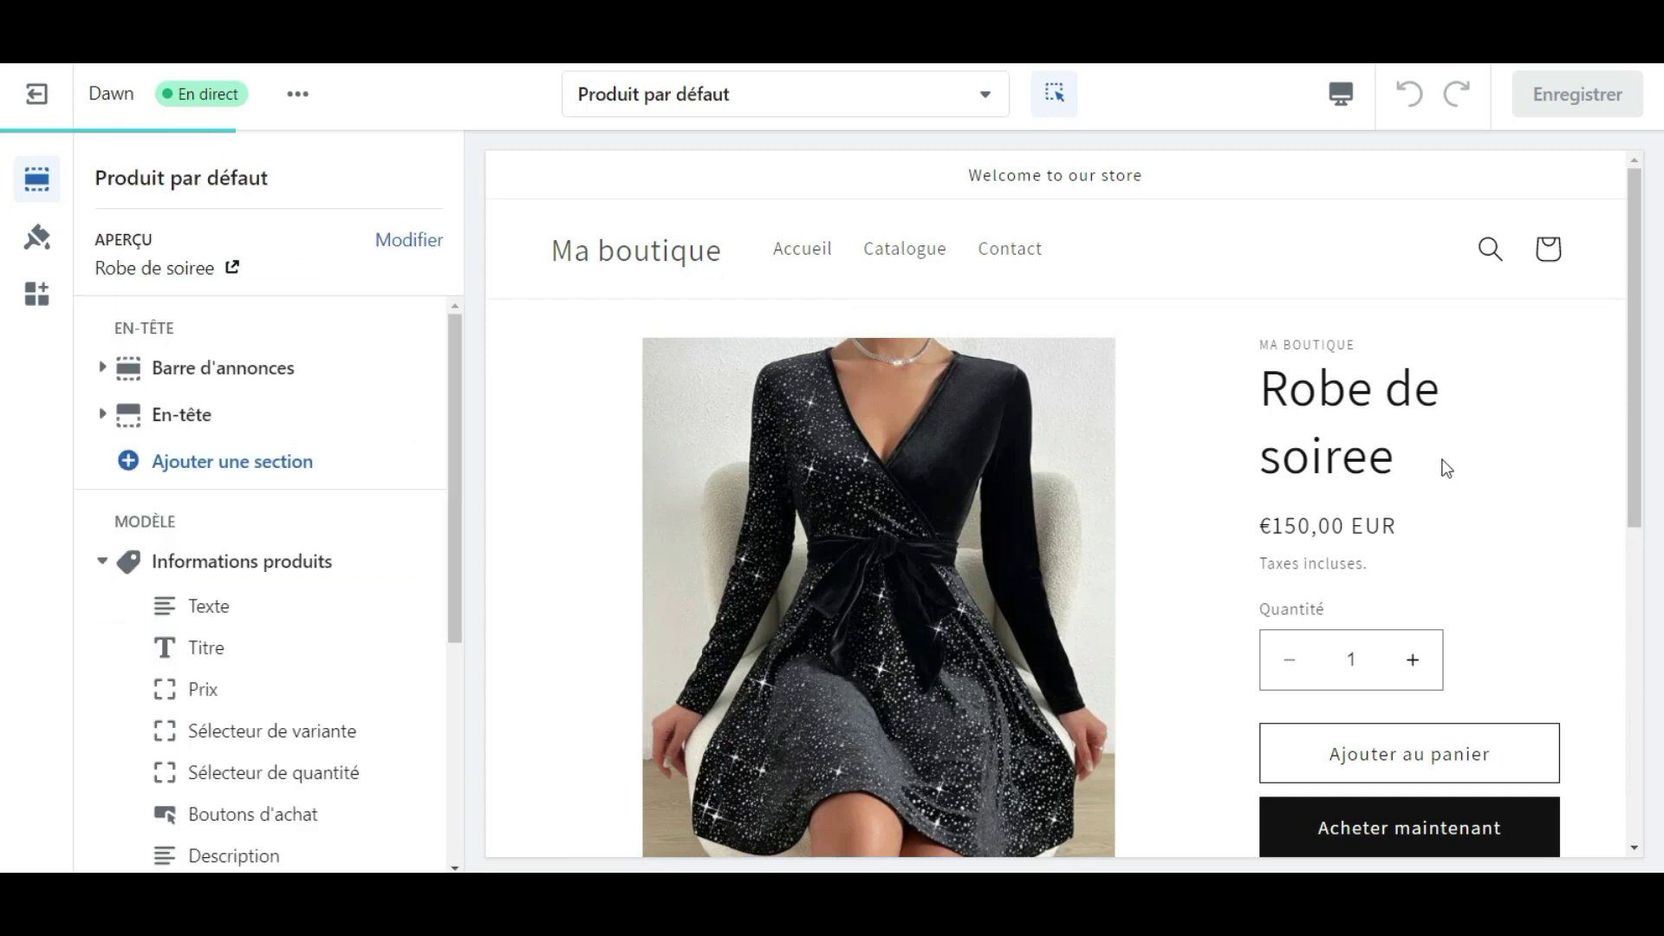
# In the Liquid personnalisé block, enter <img src=""; with the copied testtt.png link between the quotes.
pyautogui.scroll(-3, 1445, 464)
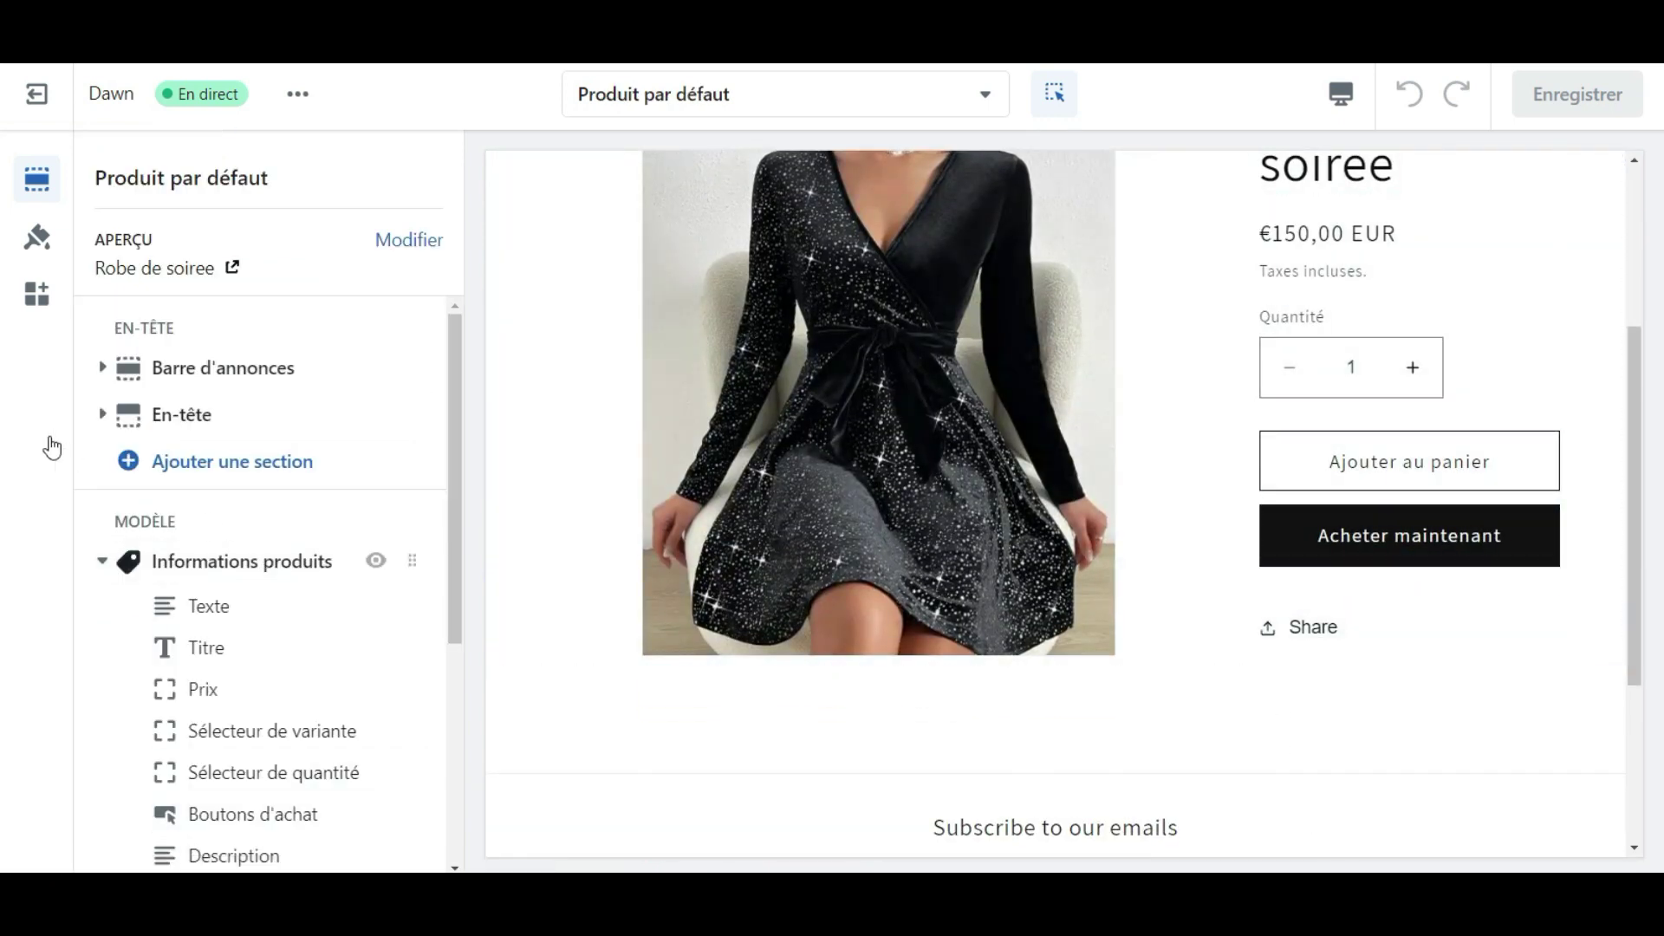
pyautogui.scroll(-5, 286, 413)
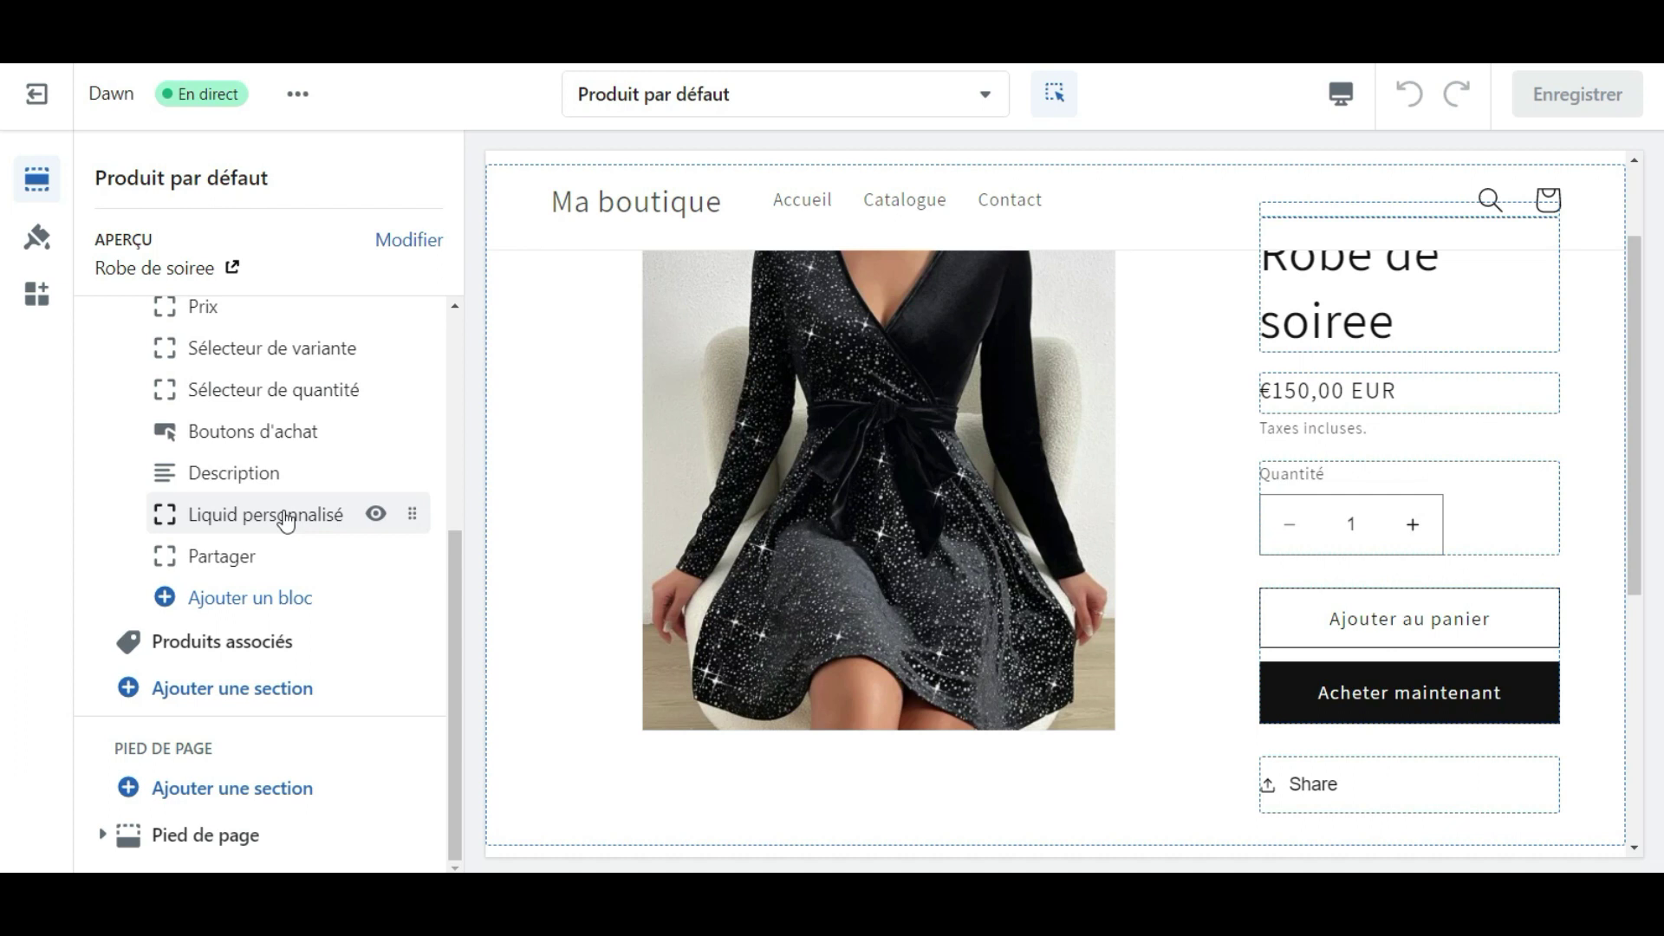
pyautogui.click(284, 516)
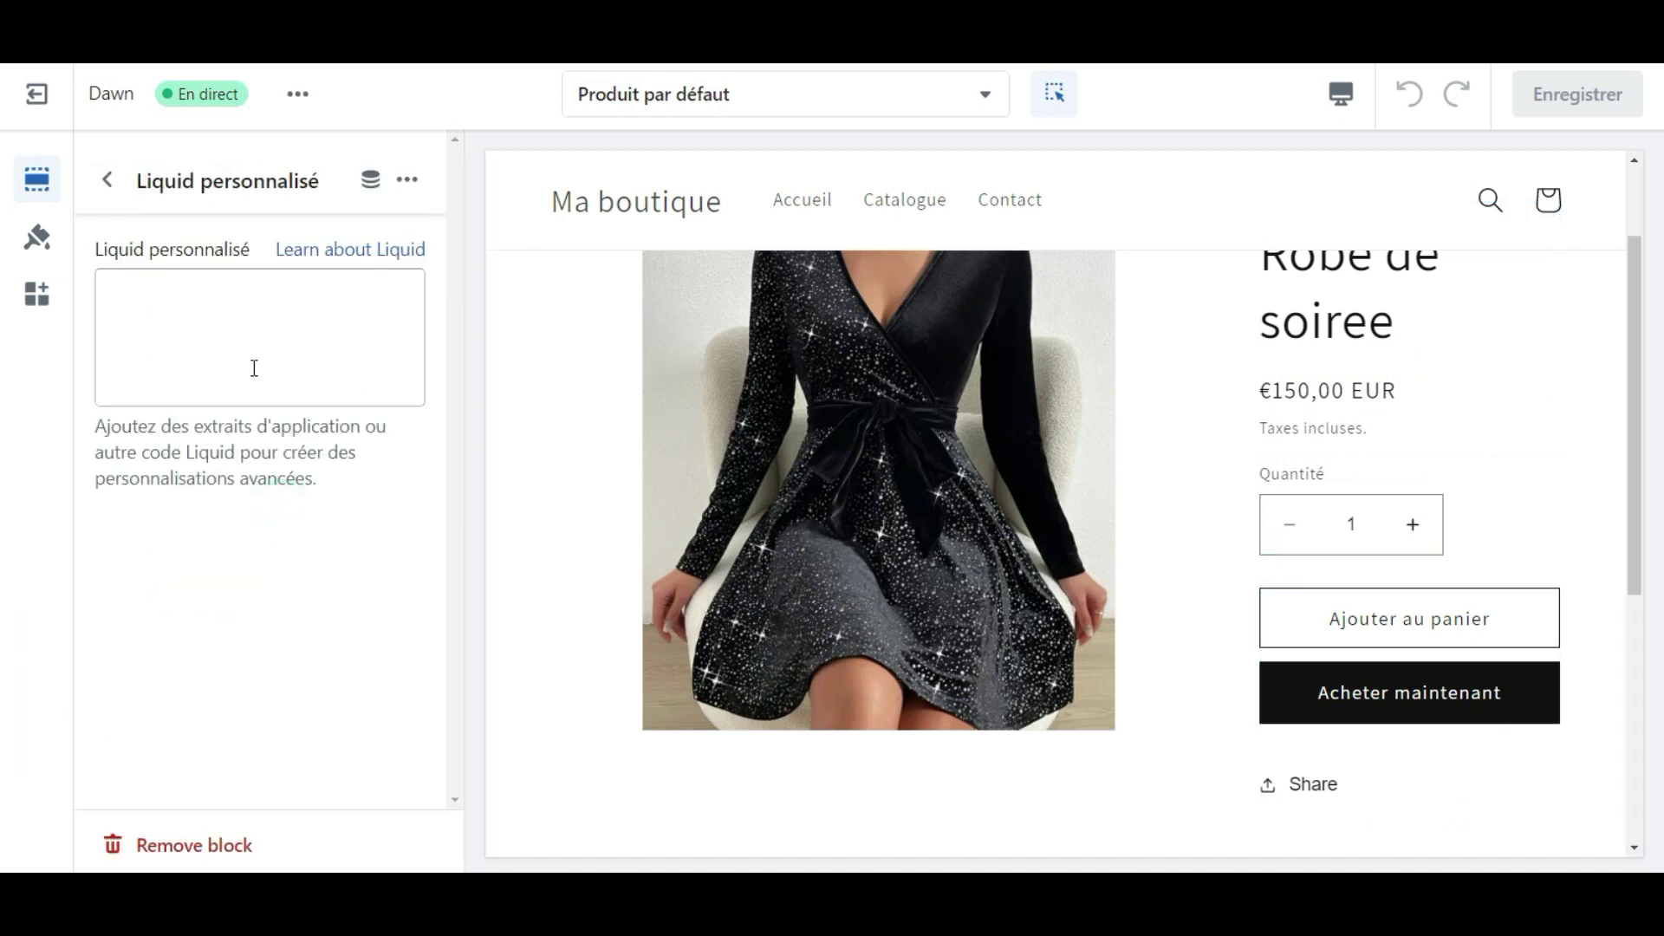
pyautogui.click(243, 331)
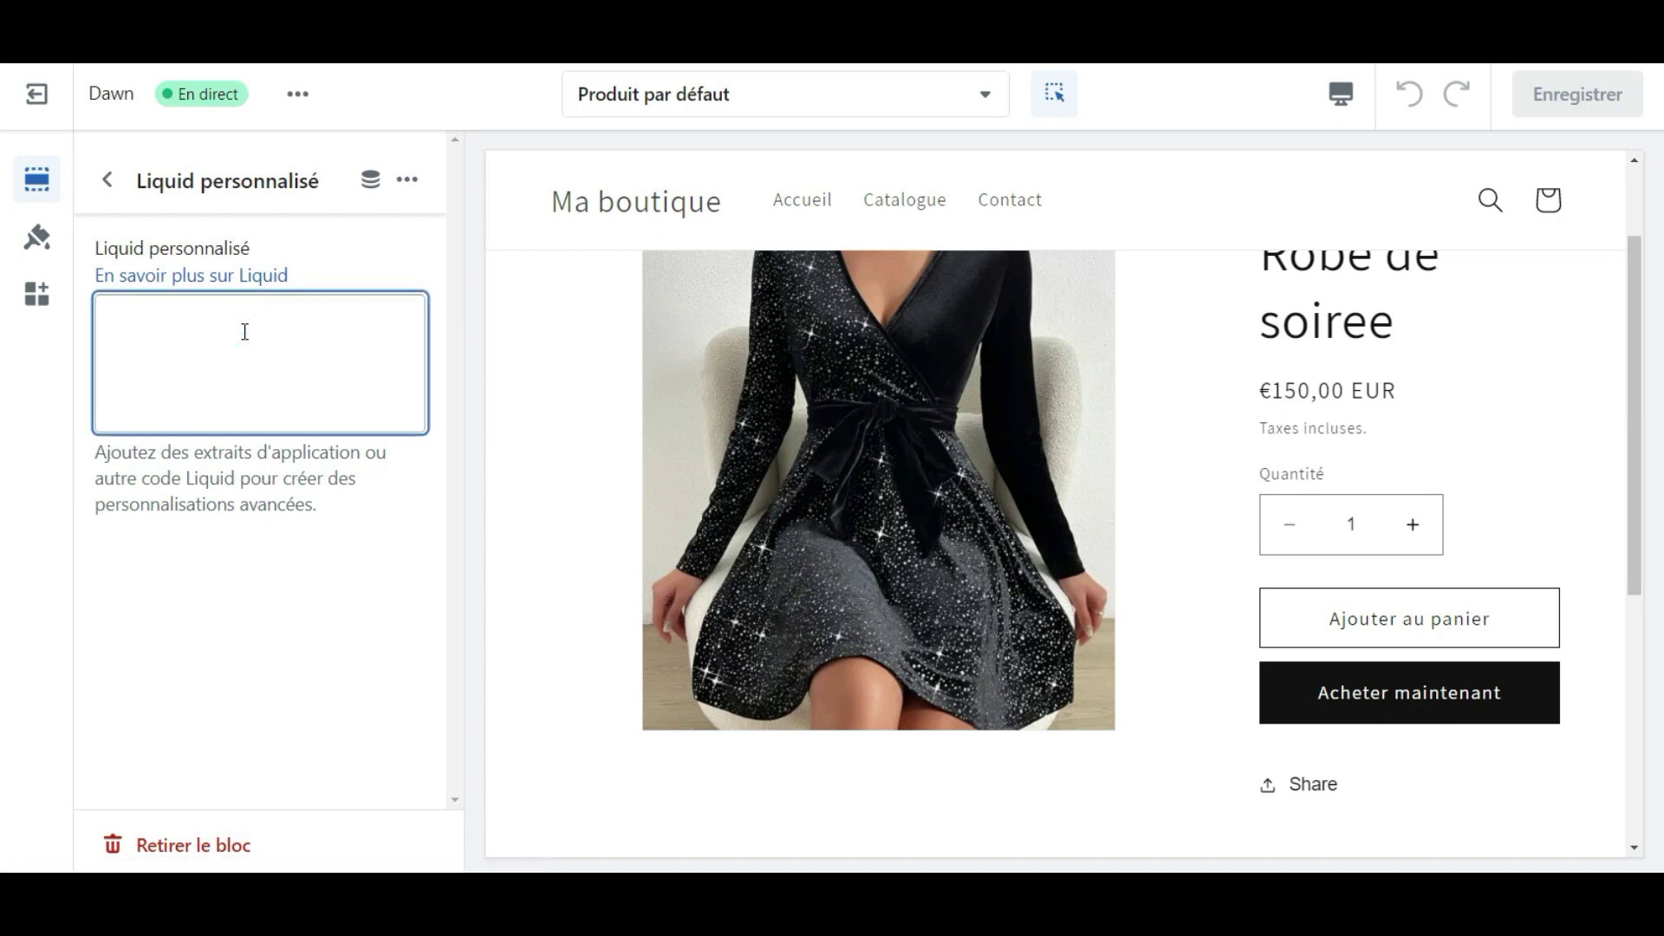
pyautogui.write('<im')
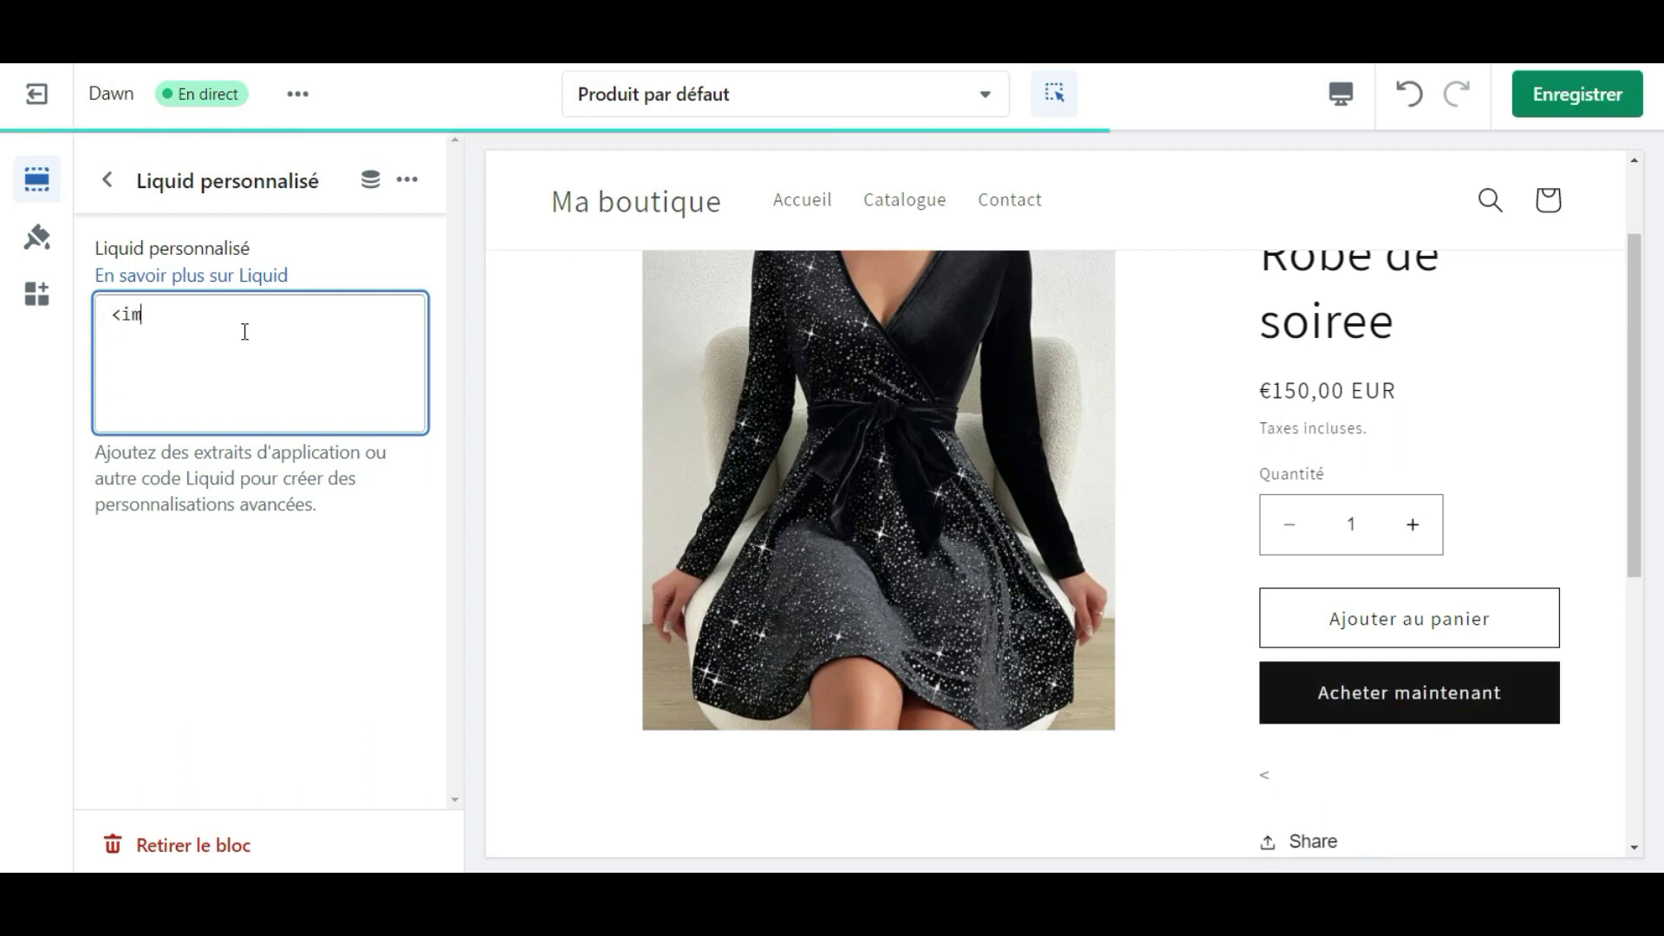
pyautogui.write('g src')
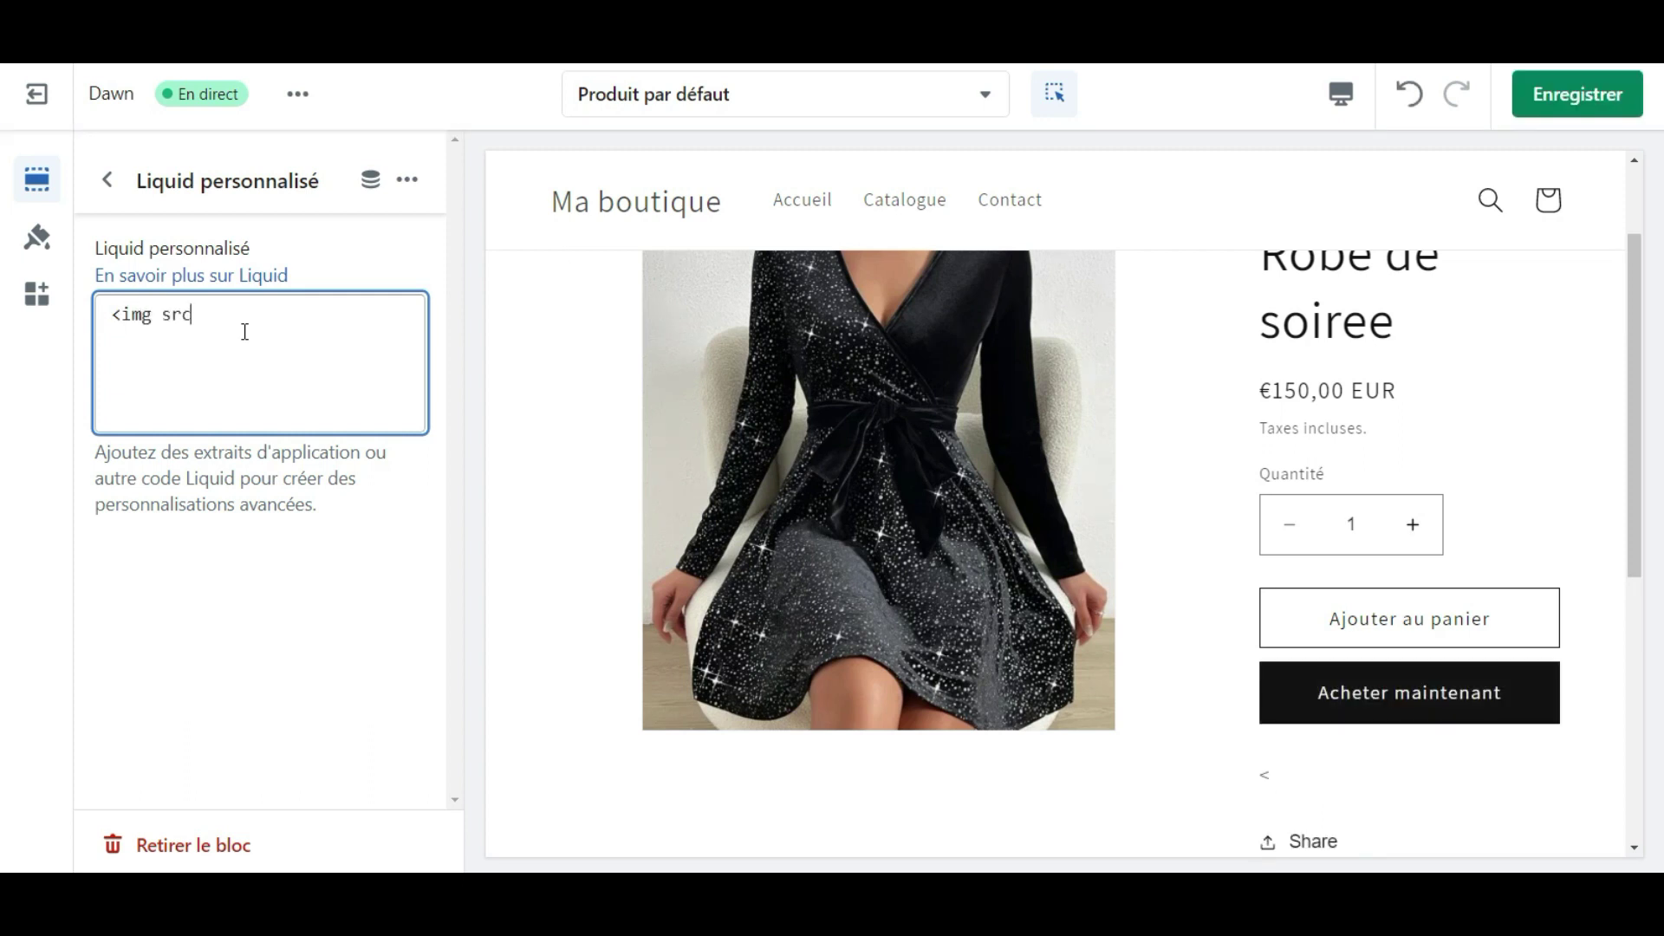
pyautogui.write('=""')
pyautogui.press('Left')
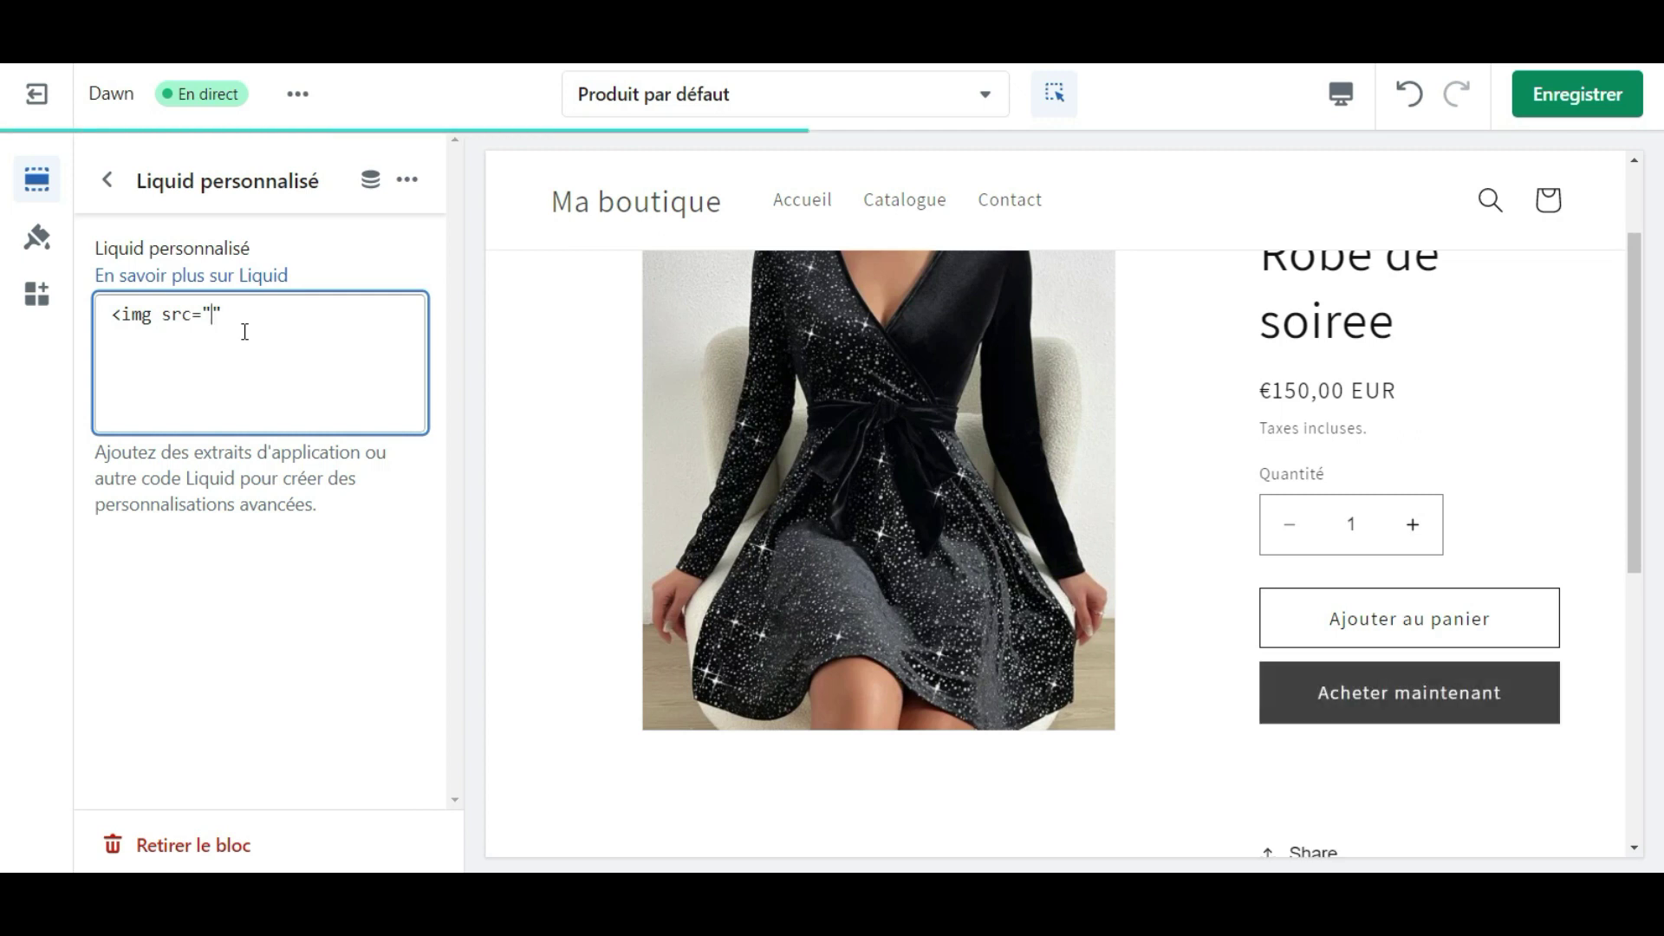
pyautogui.hotkey('ctrl', 'v')
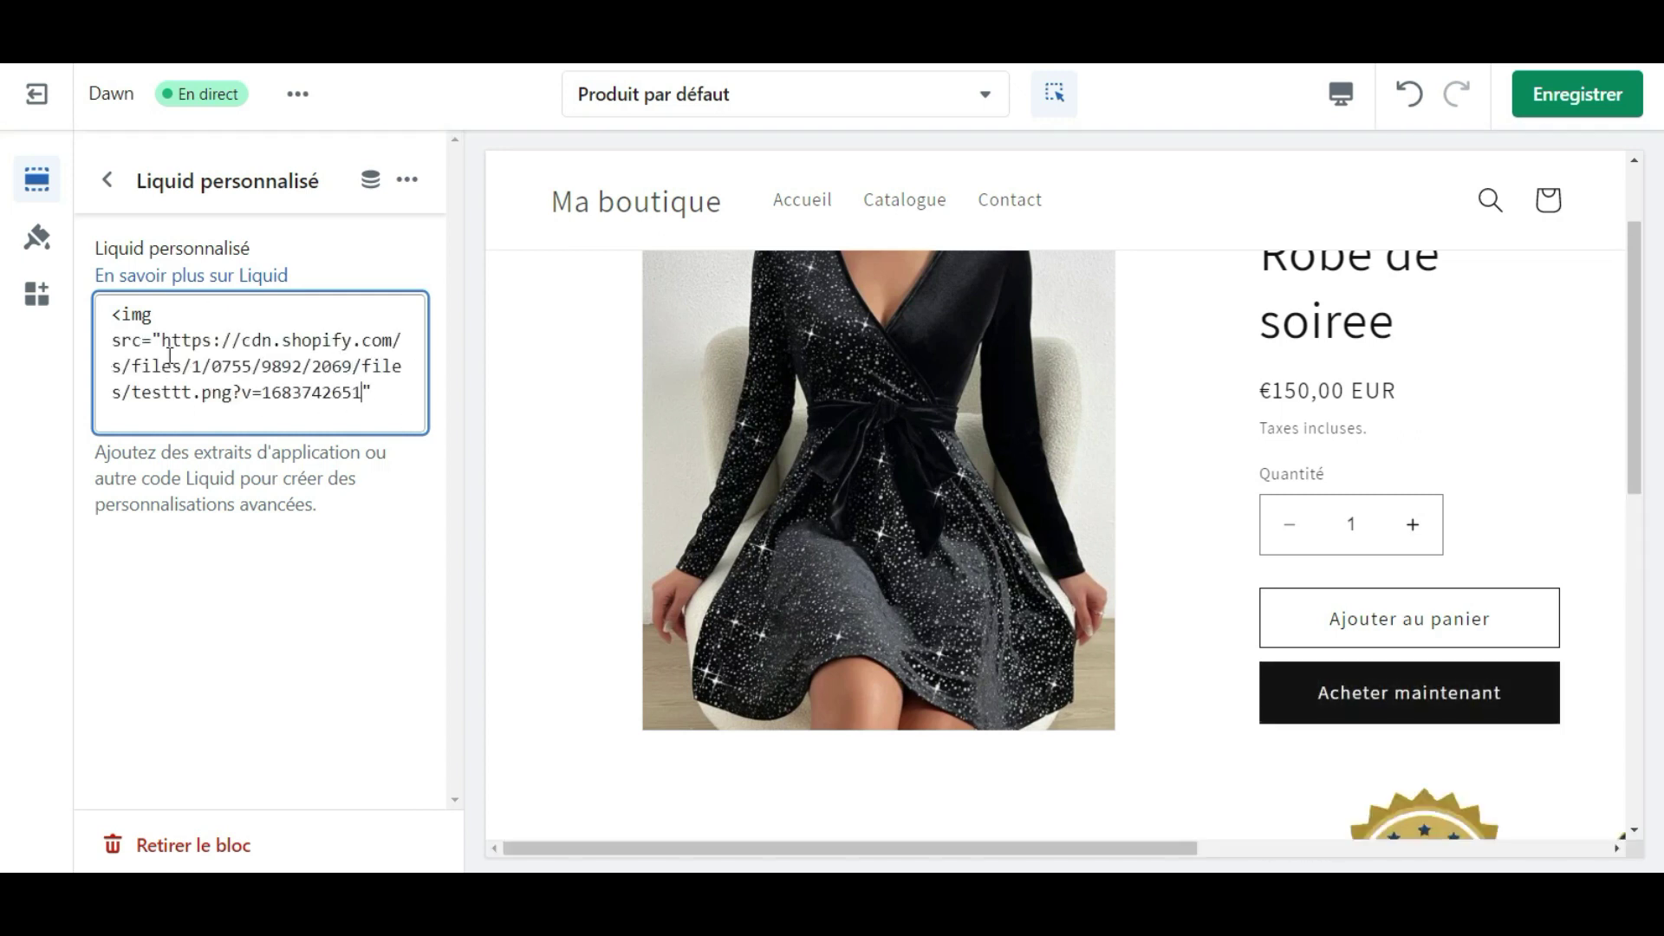
pyautogui.scroll(-3, 1432, 549)
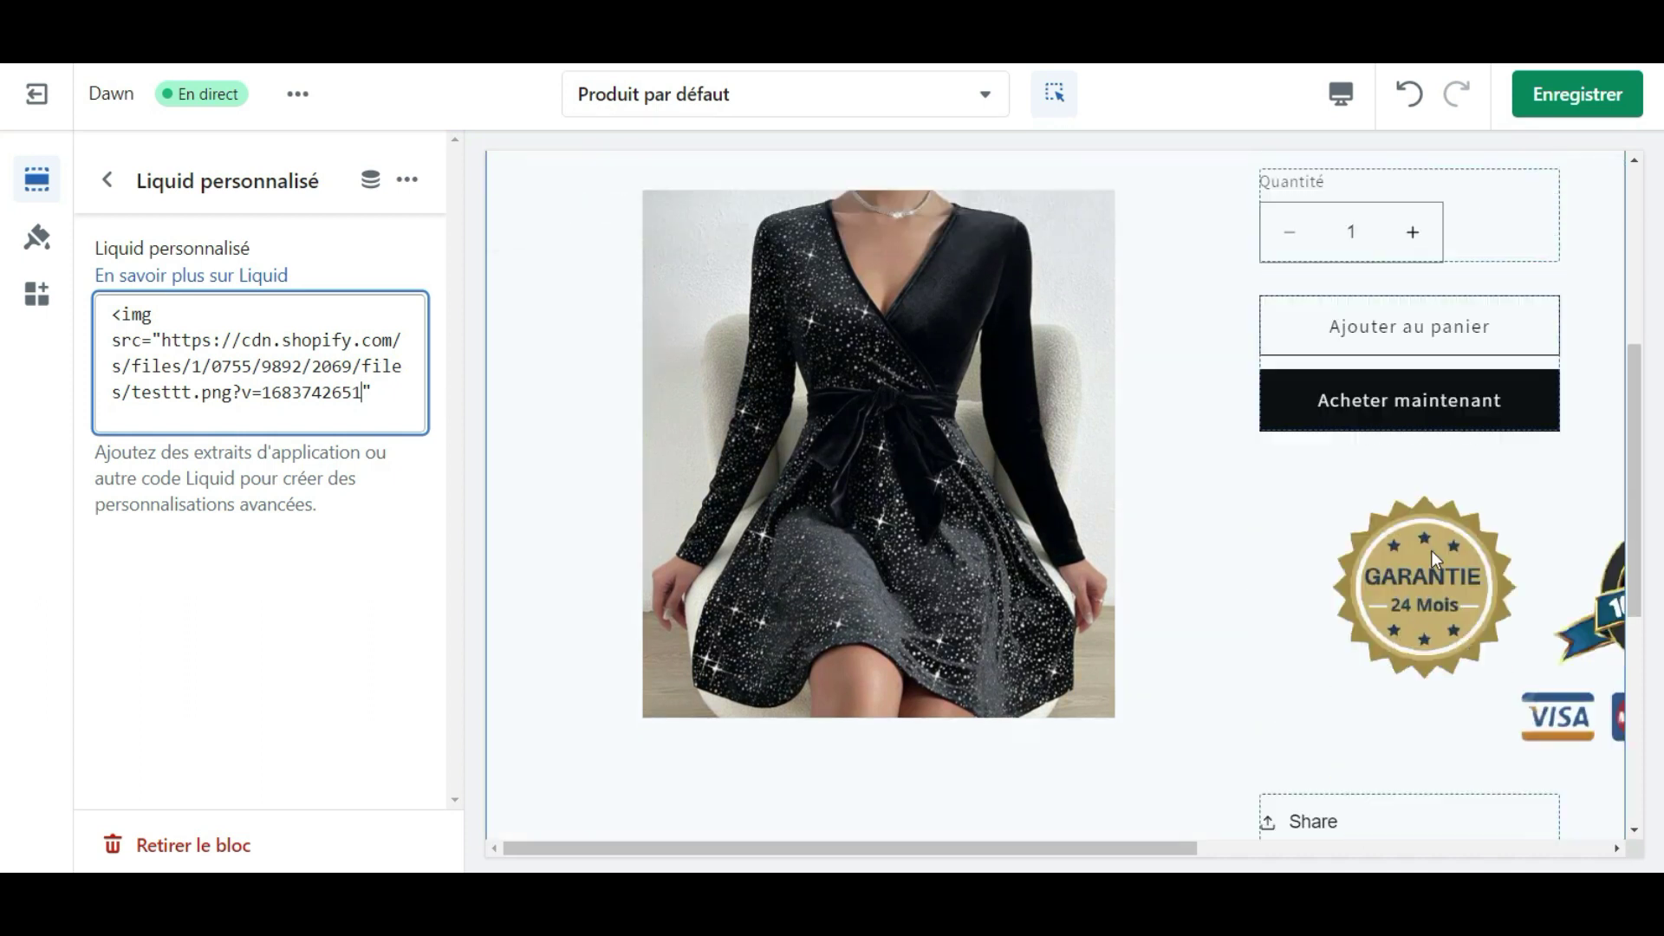
pyautogui.click(390, 389)
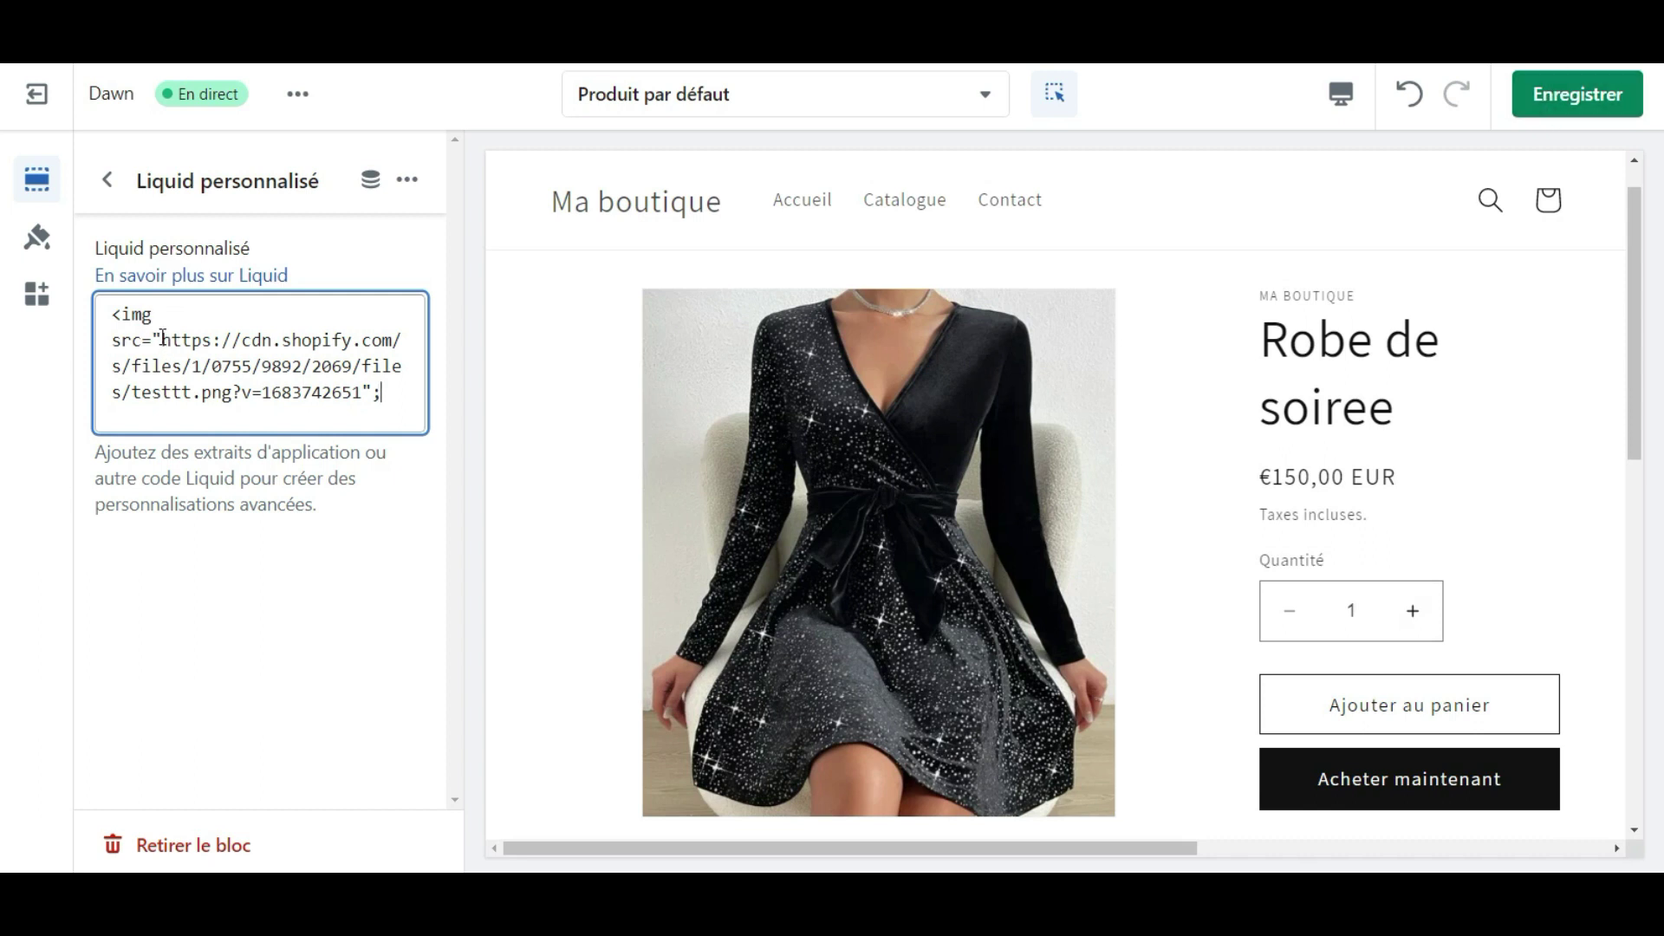
# Cut the image link from the src quotes, paste it back in the same place and save the template.
pyautogui.moveTo(162, 338); pyautogui.dragTo(366, 401)
pyautogui.hotkey('ctrl', 'c')
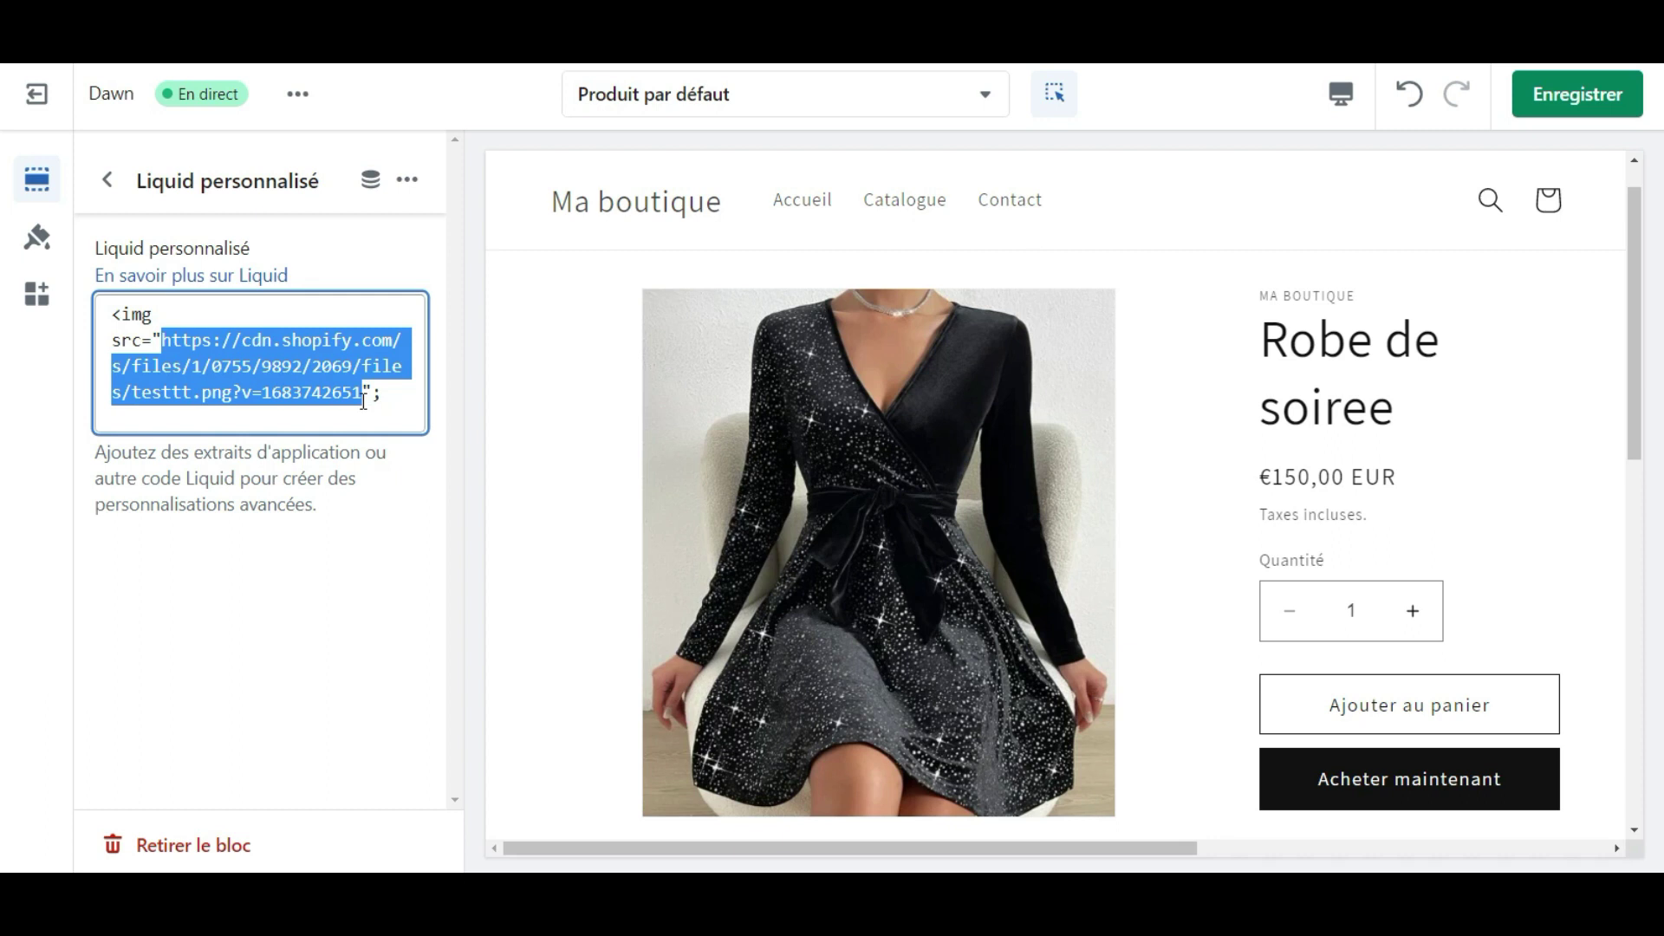
pyautogui.press('BackSpace')
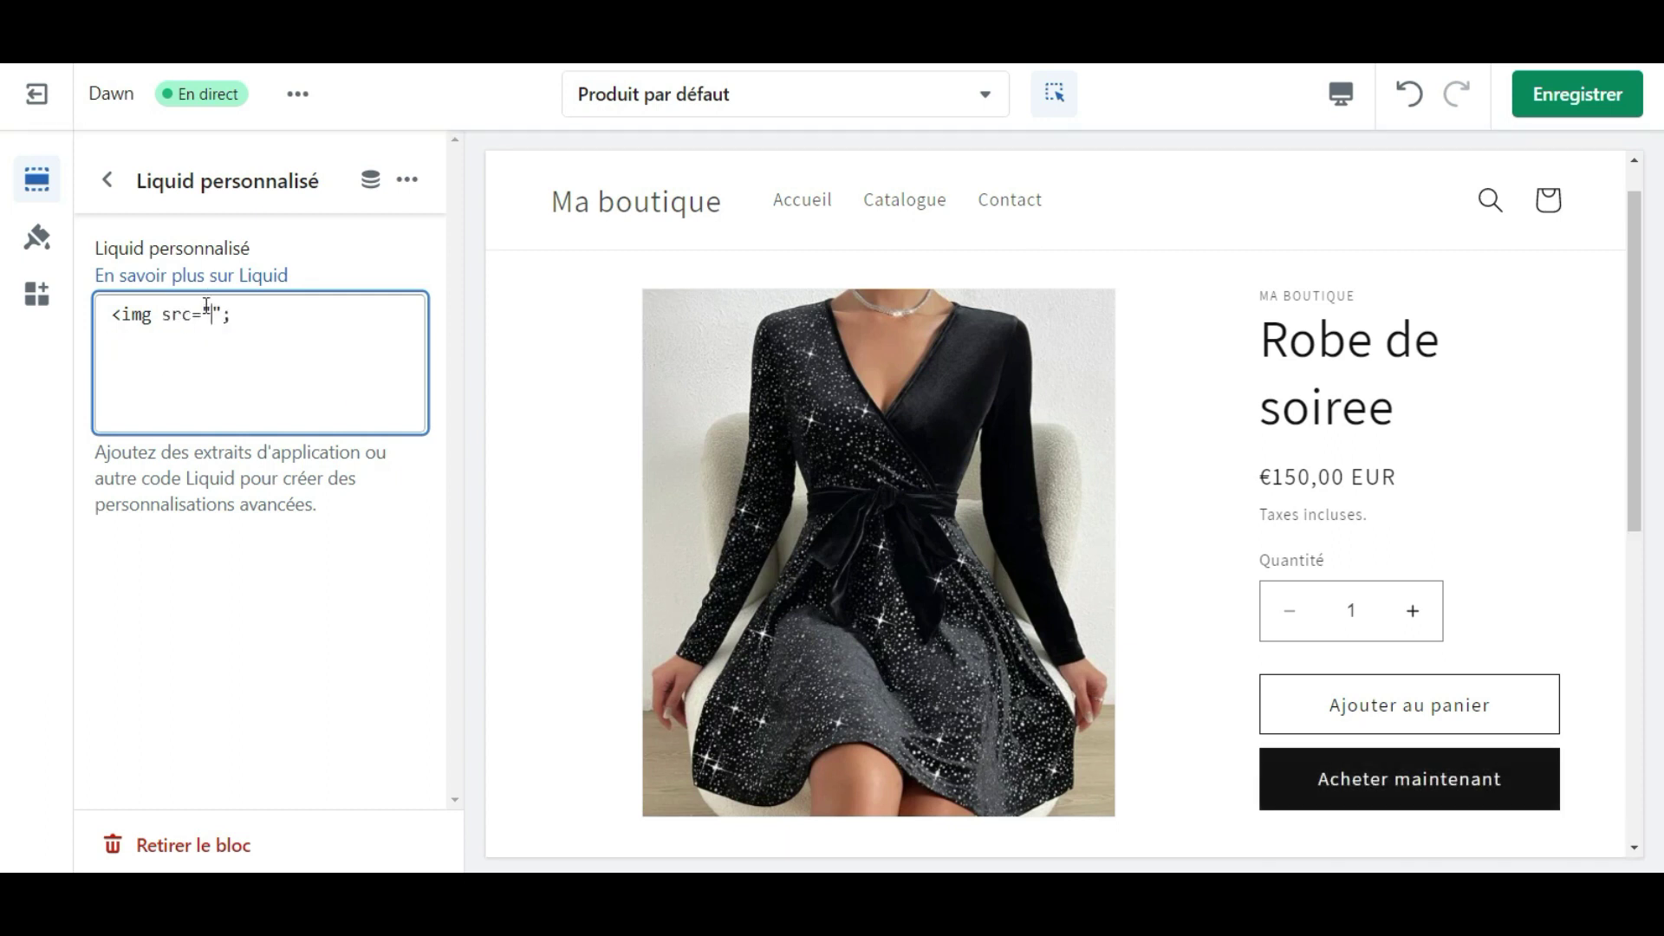
pyautogui.hotkey('ctrl', 'v')
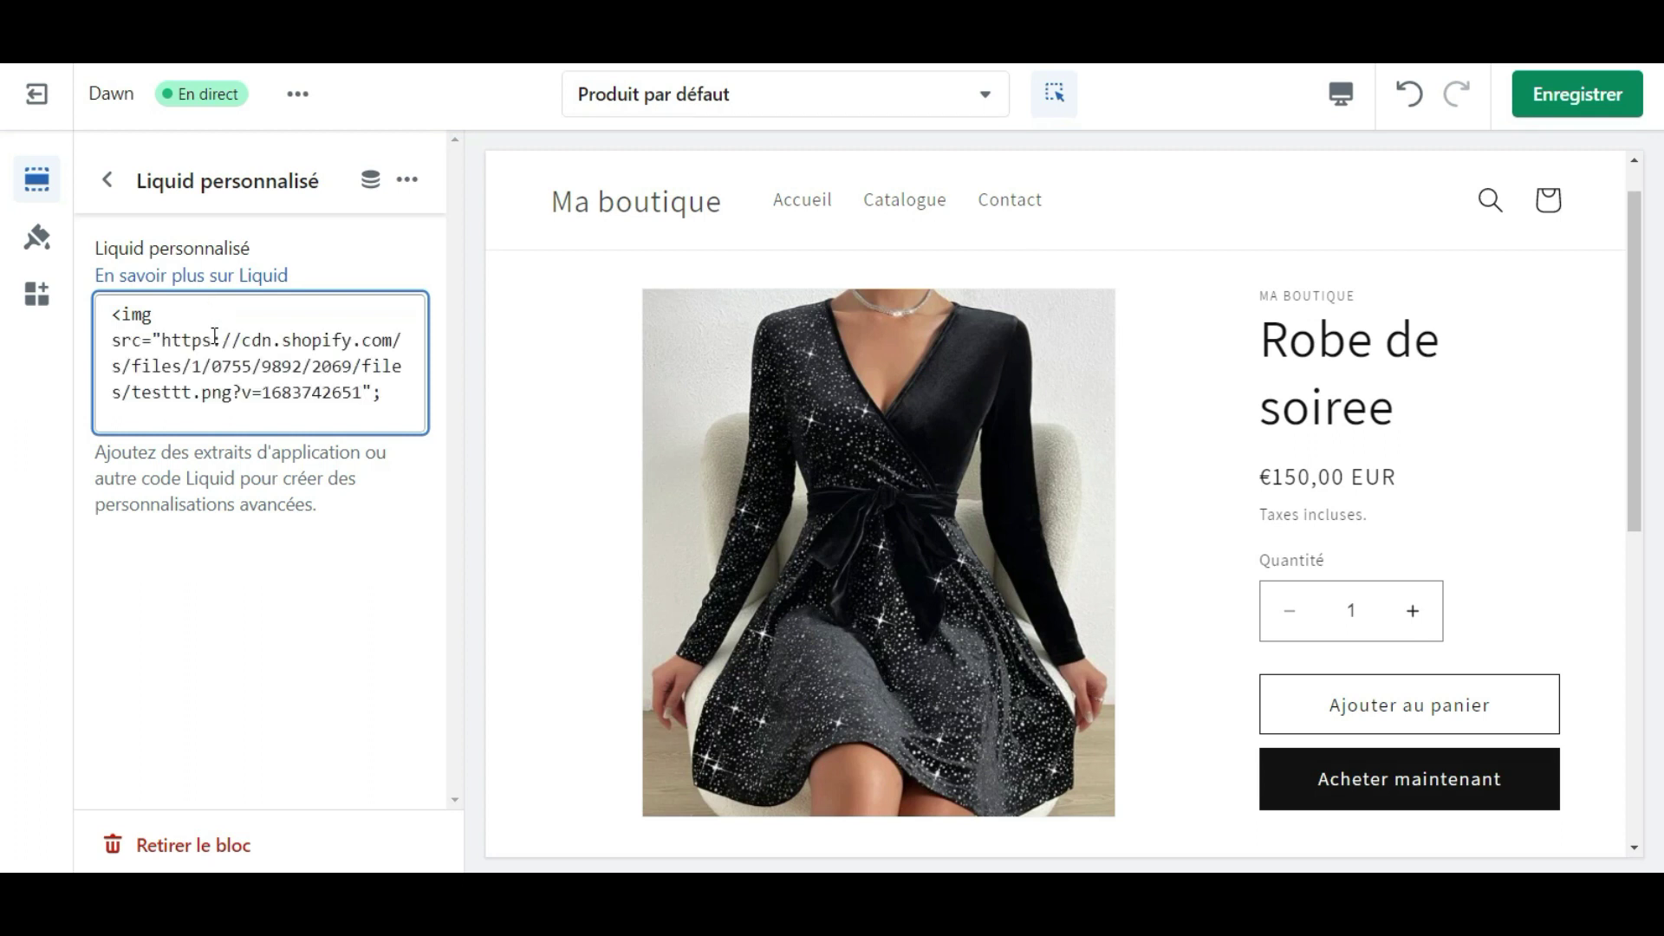
pyautogui.click(1594, 121)
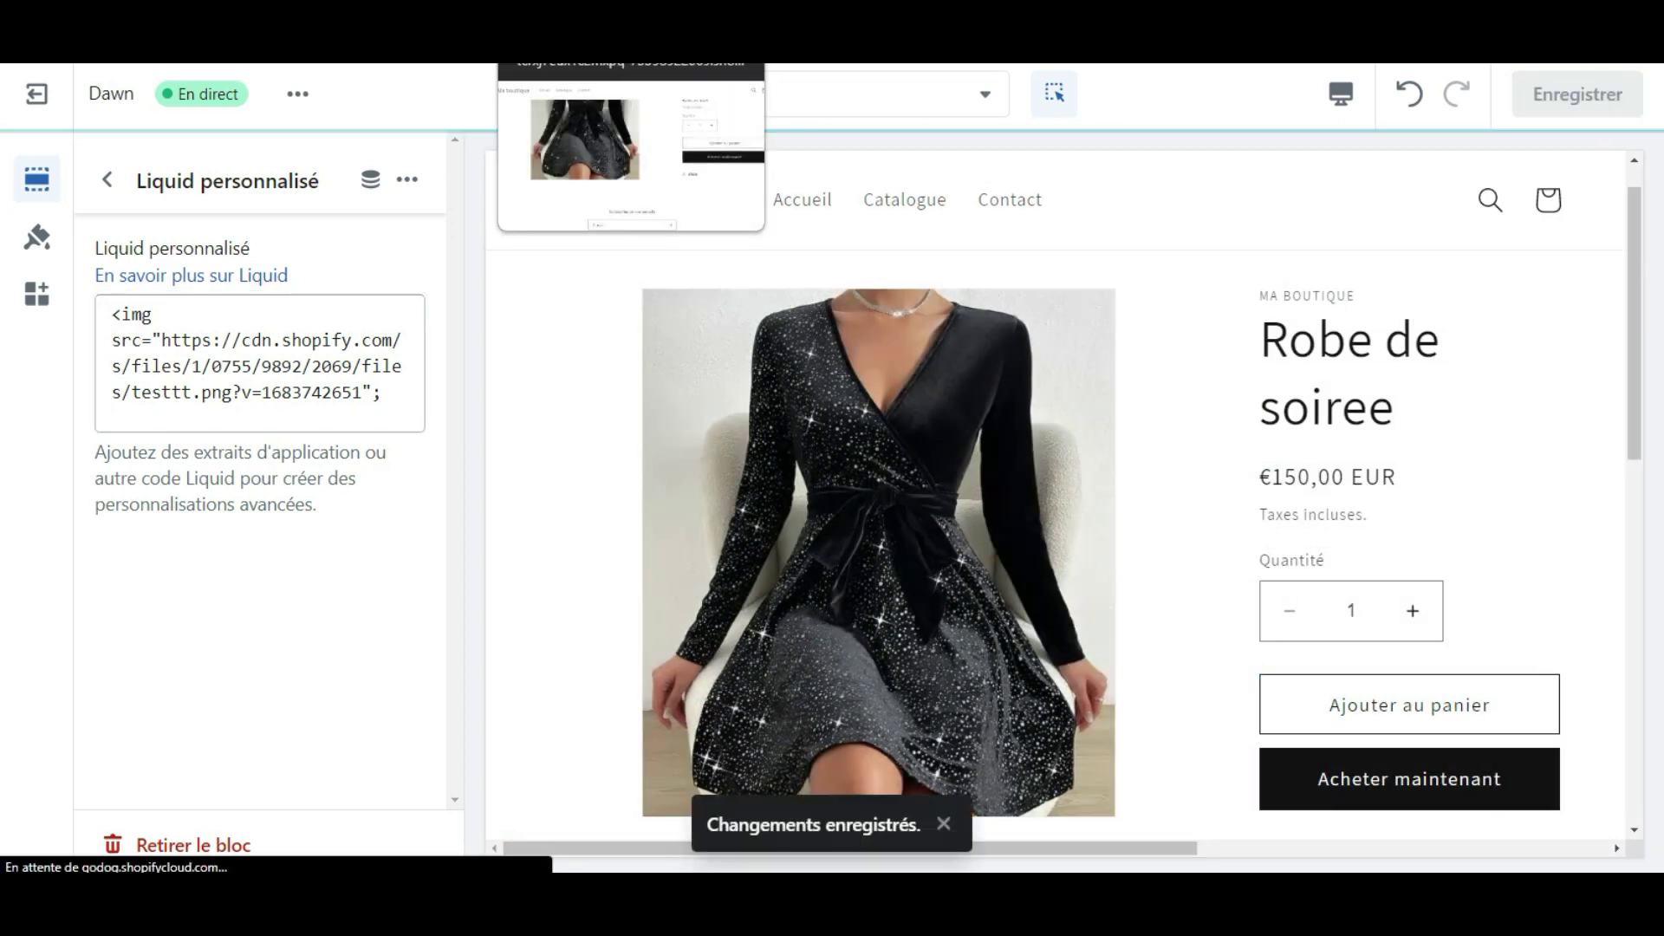
# Open the product page preview, hide the store preview bar and examine the badge image's width beneath the purchase buttons.
pyautogui.click(590, 26)
pyautogui.scroll(-1, 1245, 598)
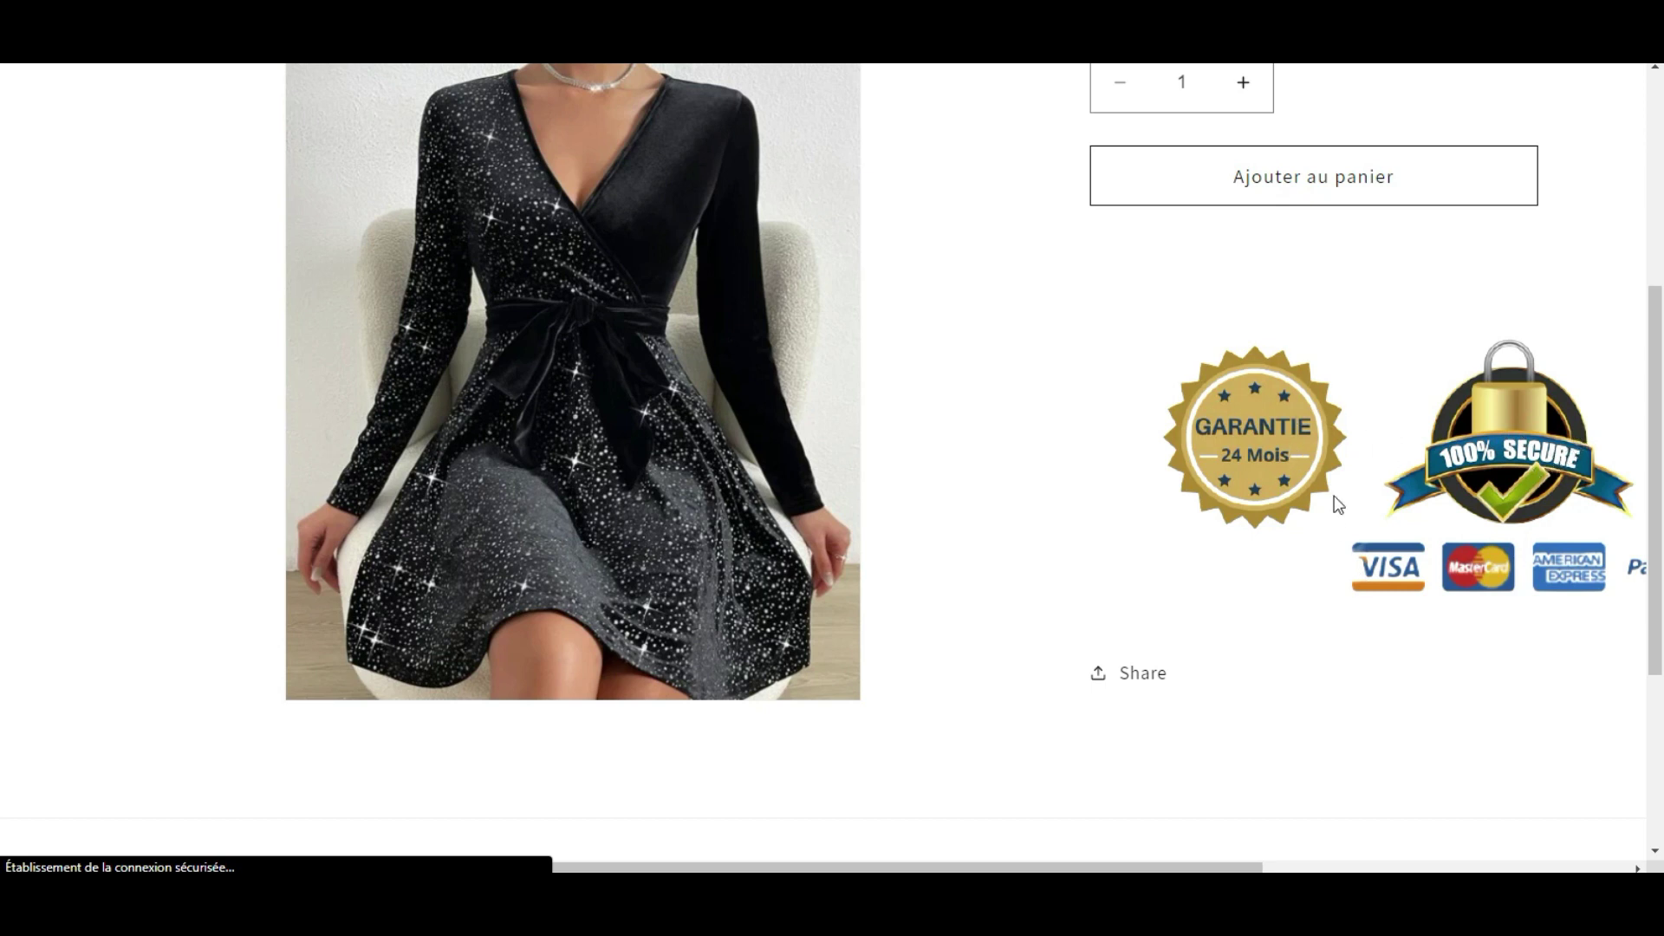
pyautogui.moveTo(1150, 865); pyautogui.dragTo(1570, 854)
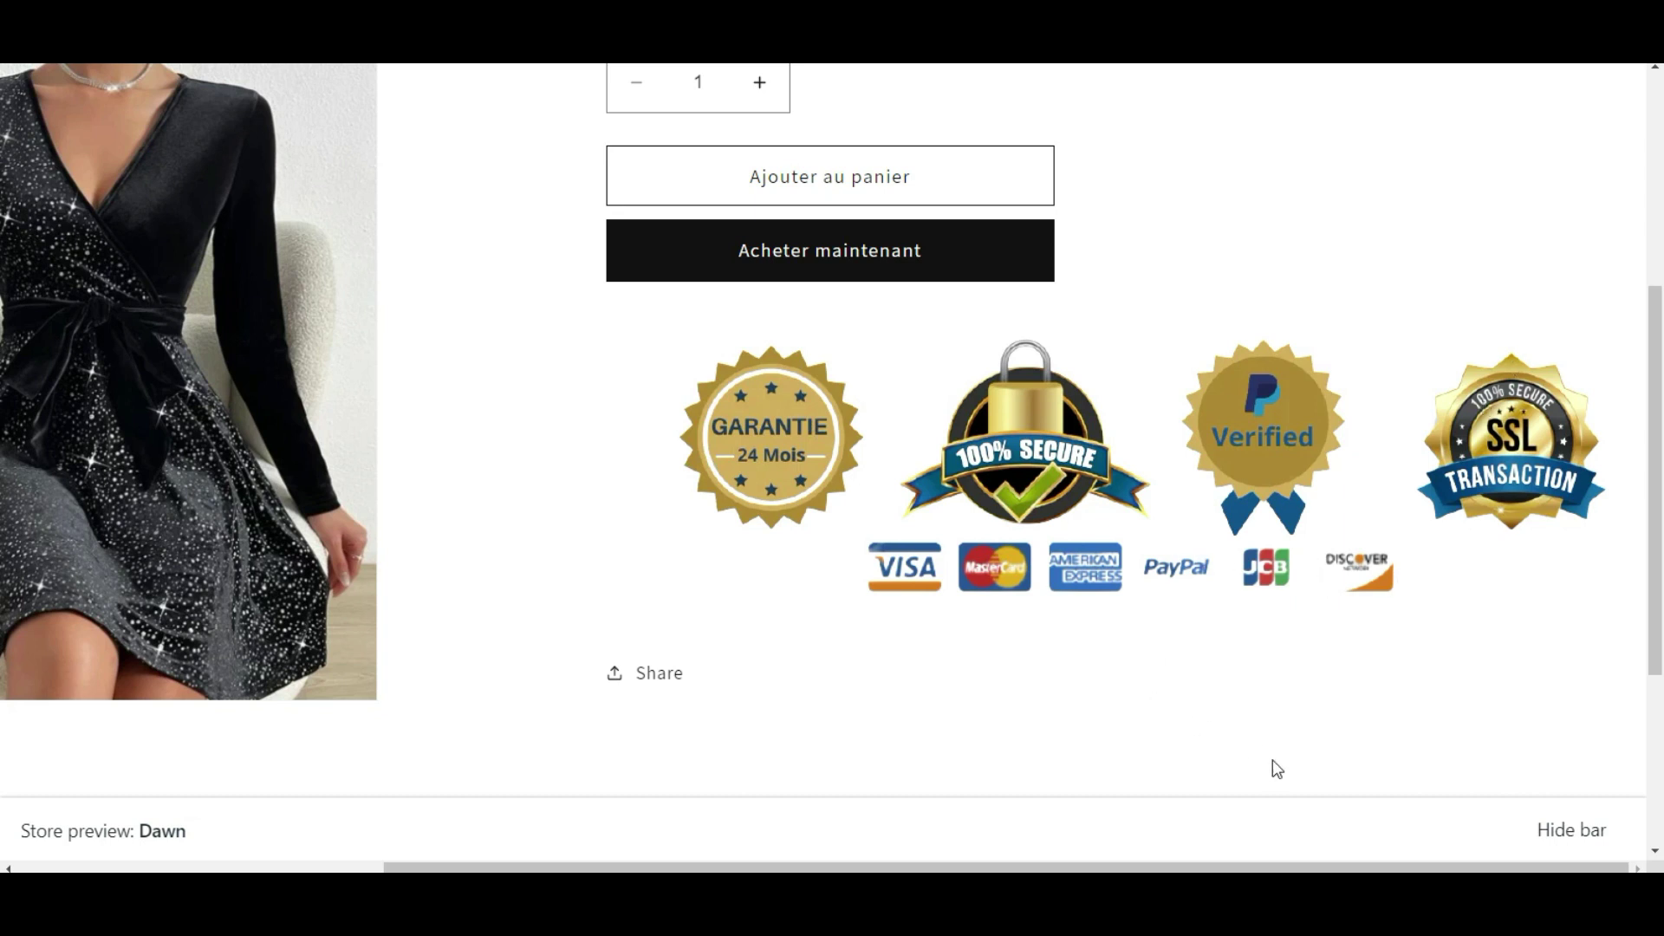
pyautogui.click(1569, 834)
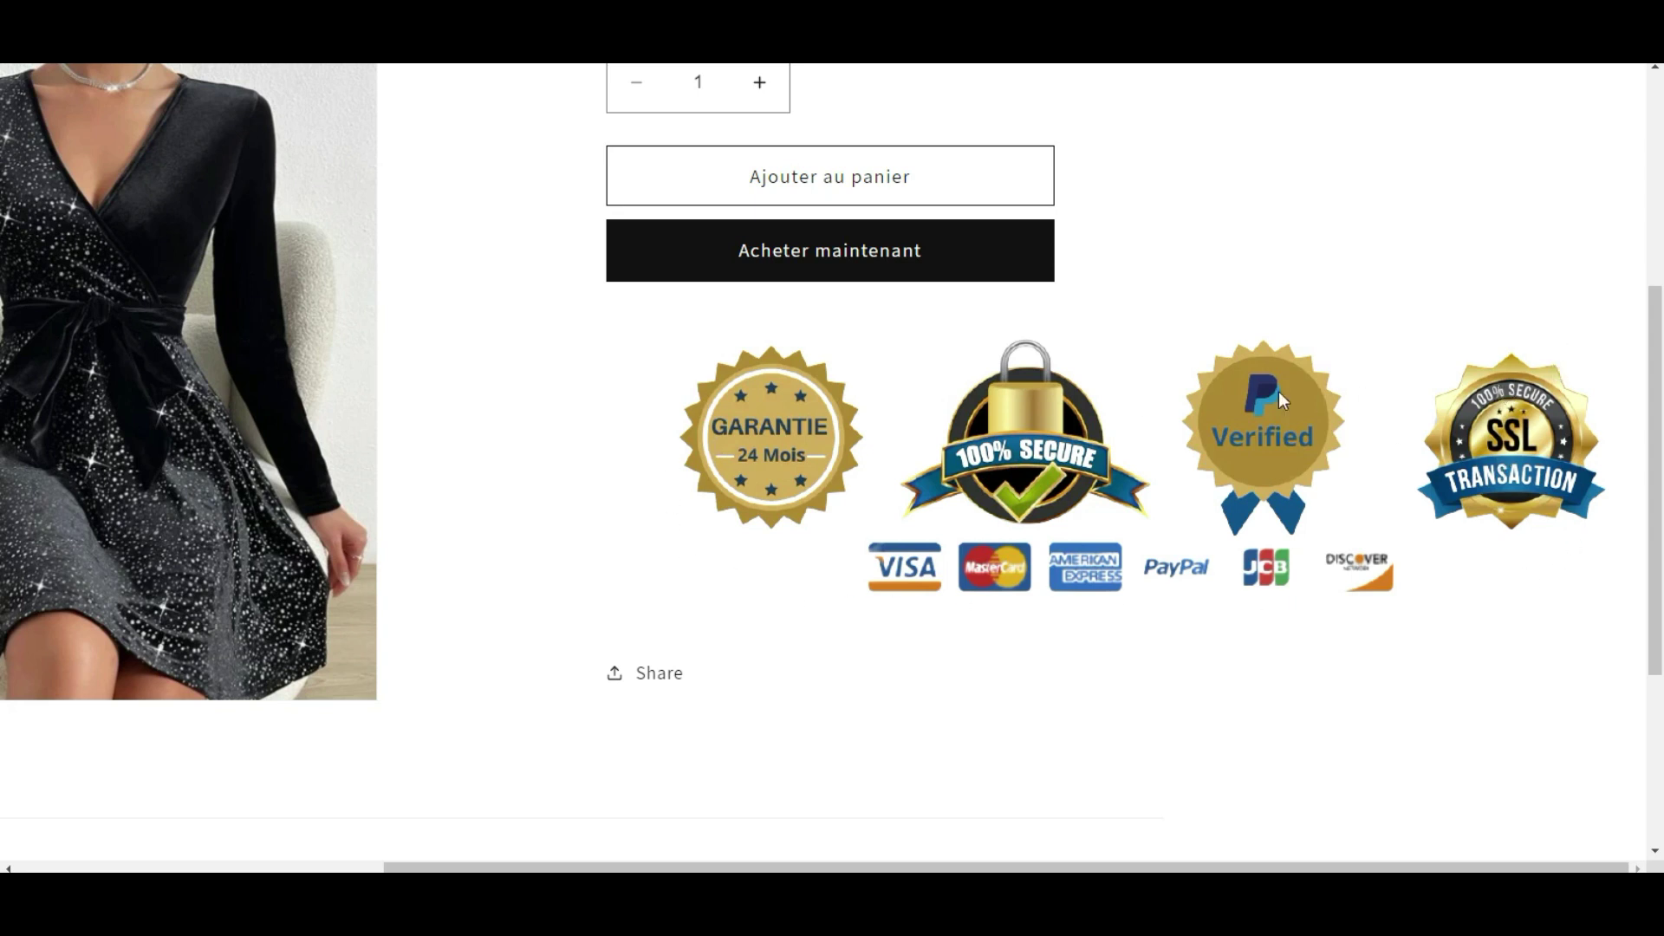
pyautogui.scroll(5, 1277, 395)
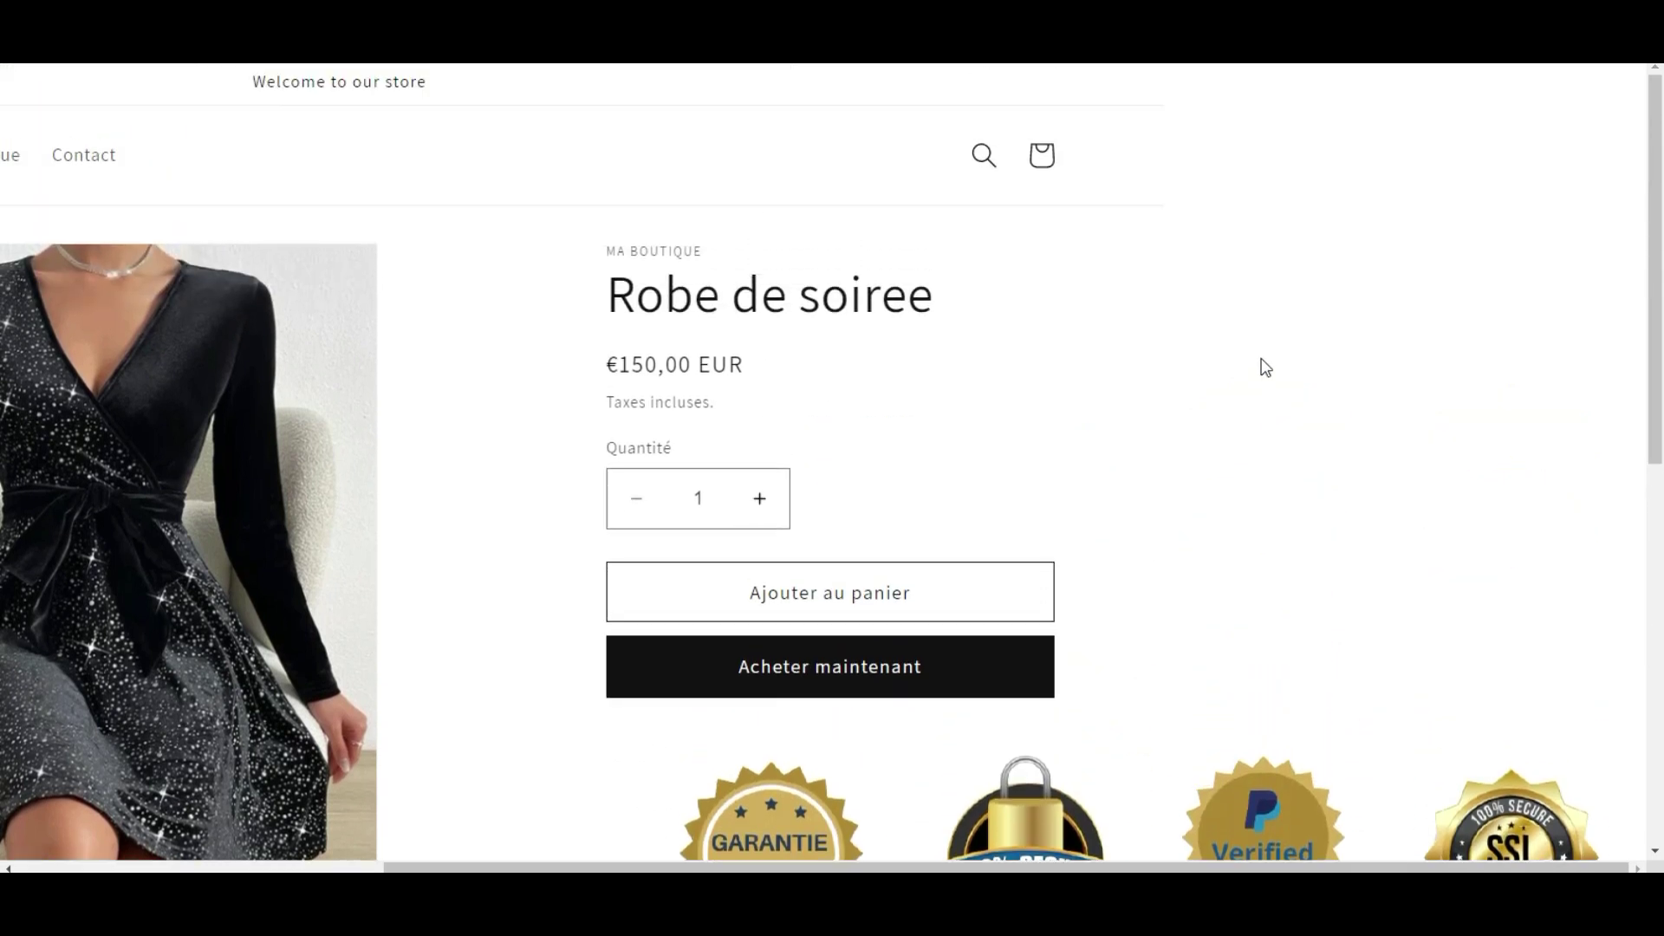
pyautogui.scroll(-5, 1155, 777)
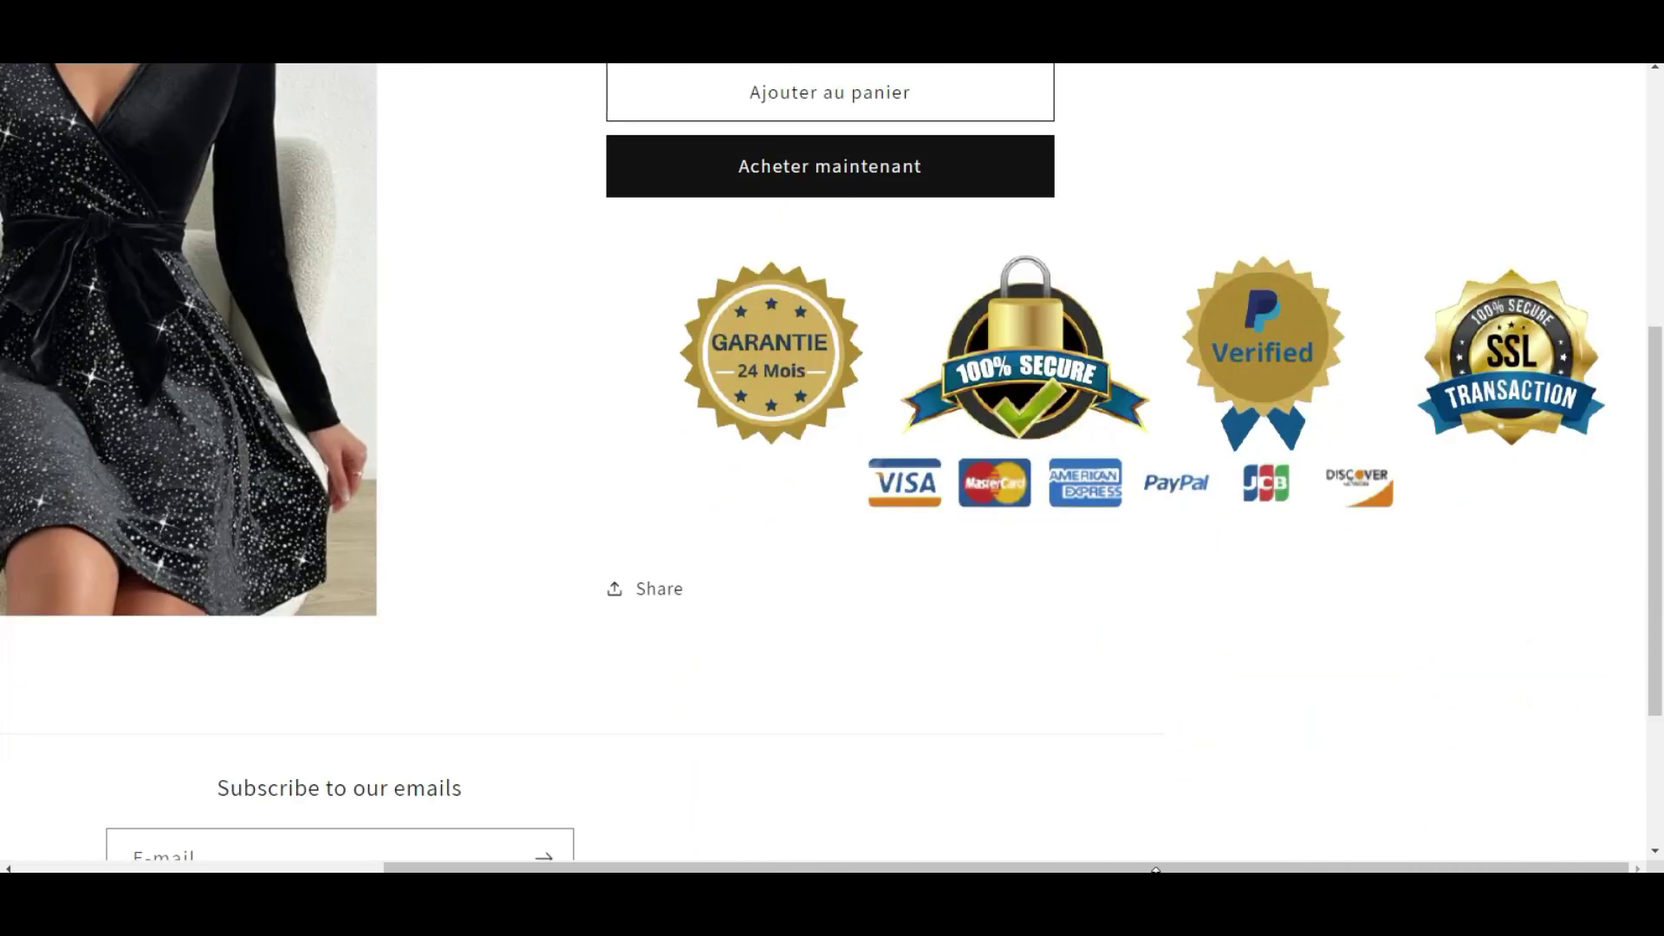
pyautogui.hscroll(-5, 1155, 861)
pyautogui.hscroll(5, 1214, 845)
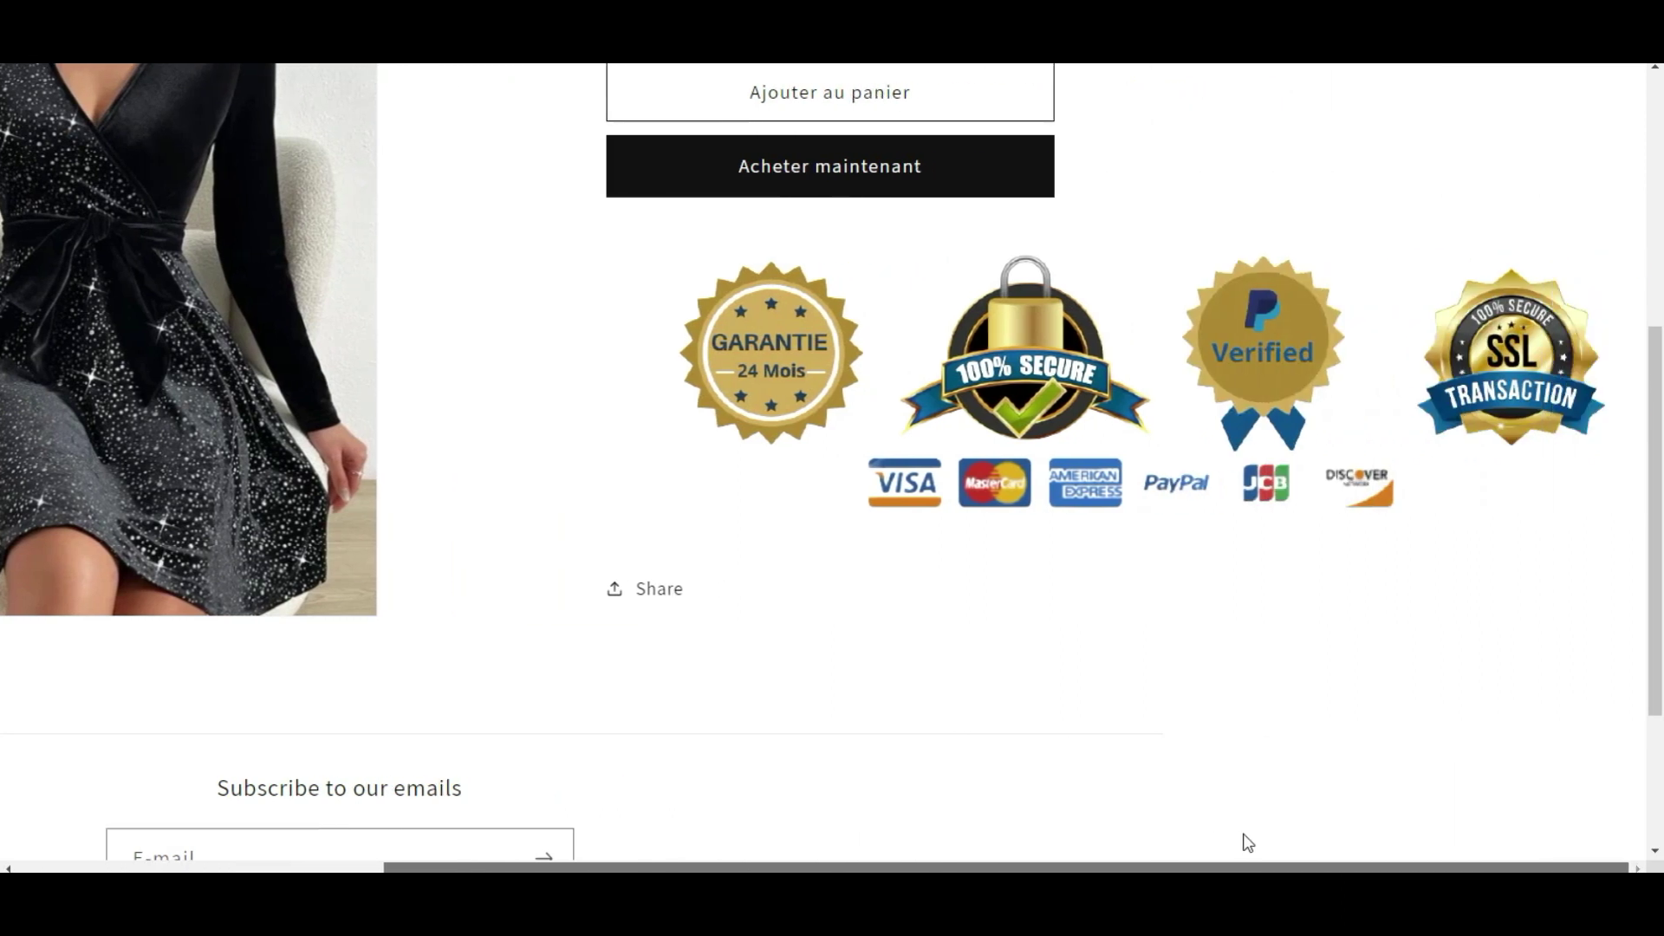
pyautogui.scroll(4, 1241, 783)
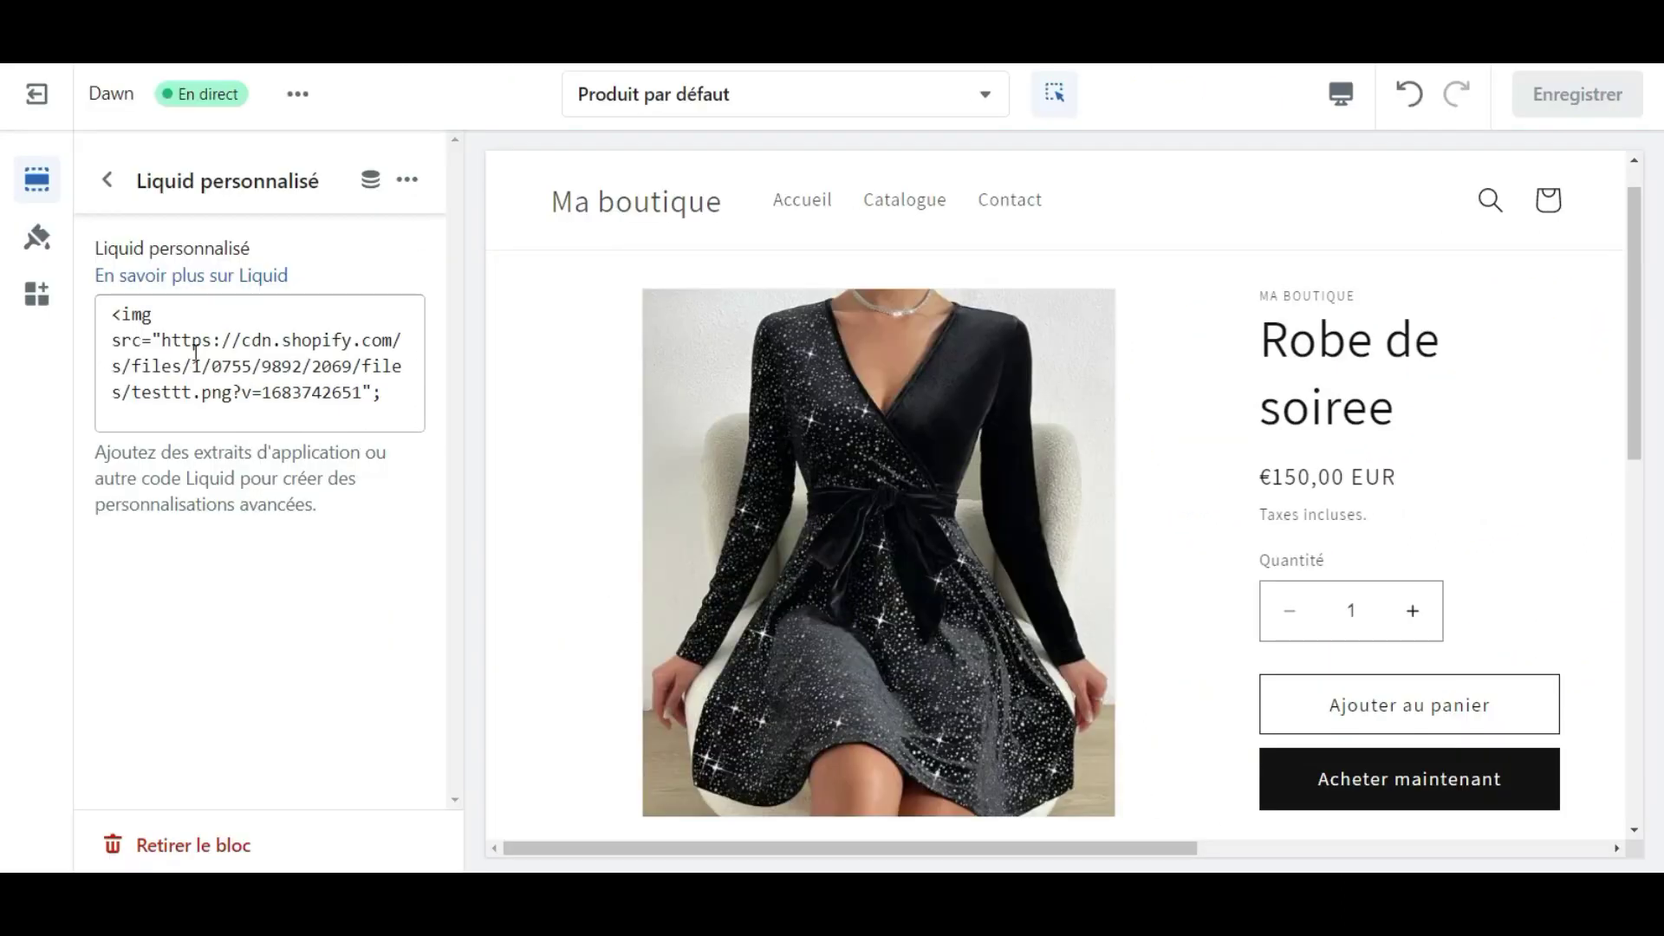
# Insert an empty style=""; attribute before src in the Liquid personnalisé img tag.
pyautogui.click(163, 315)
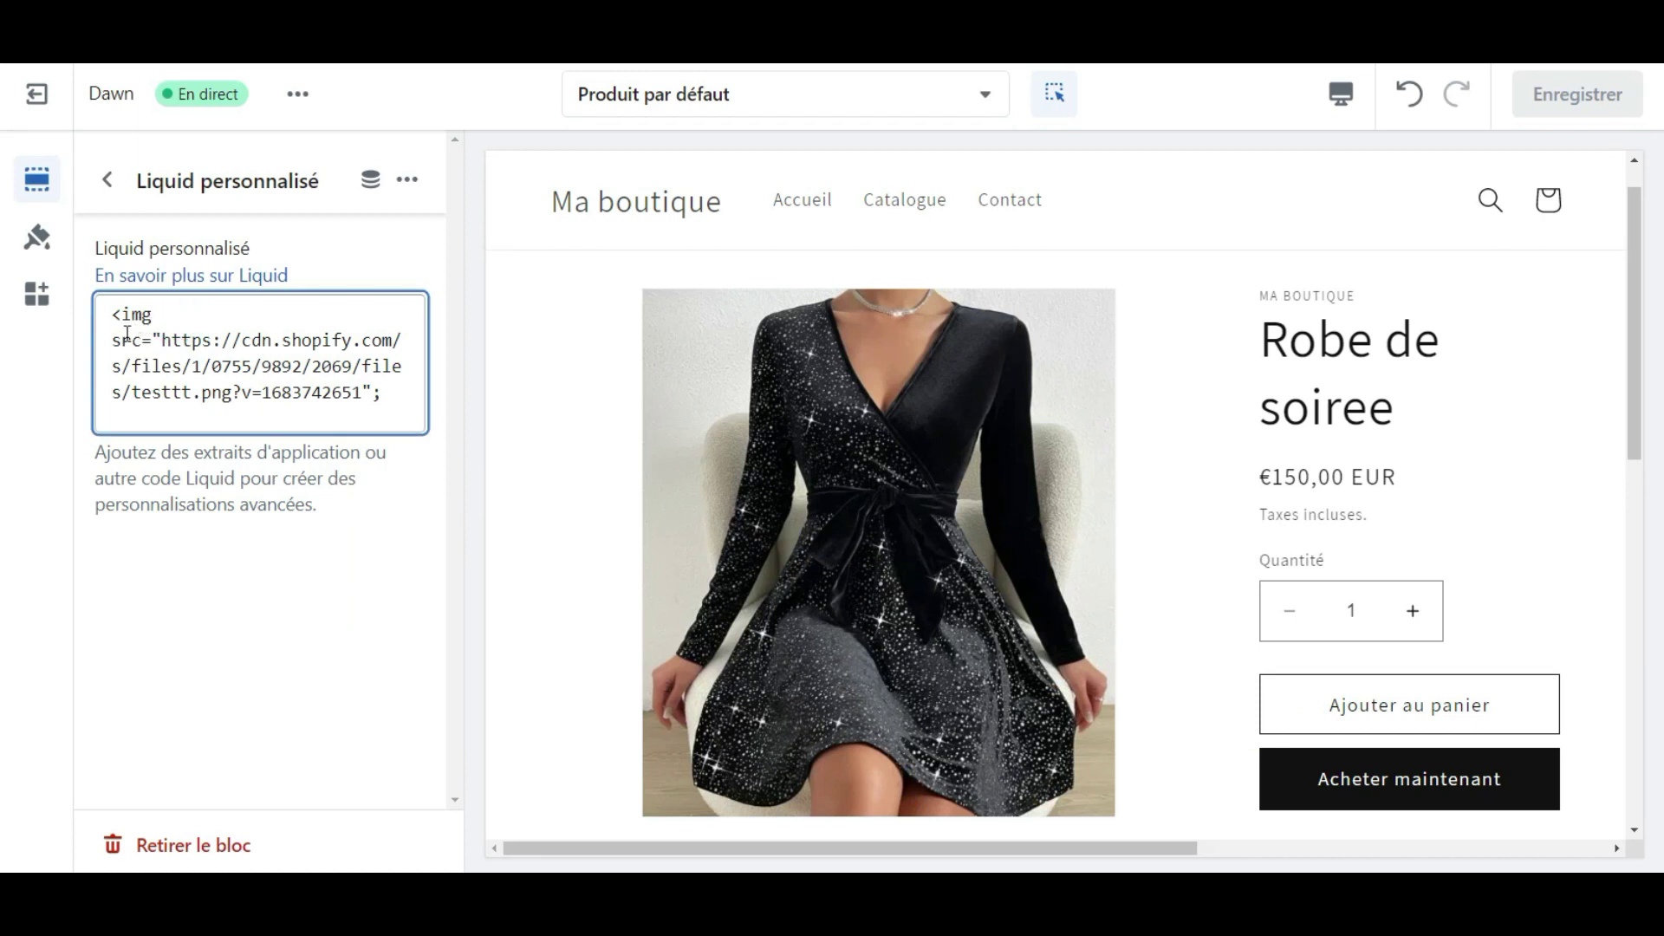
pyautogui.write('style')
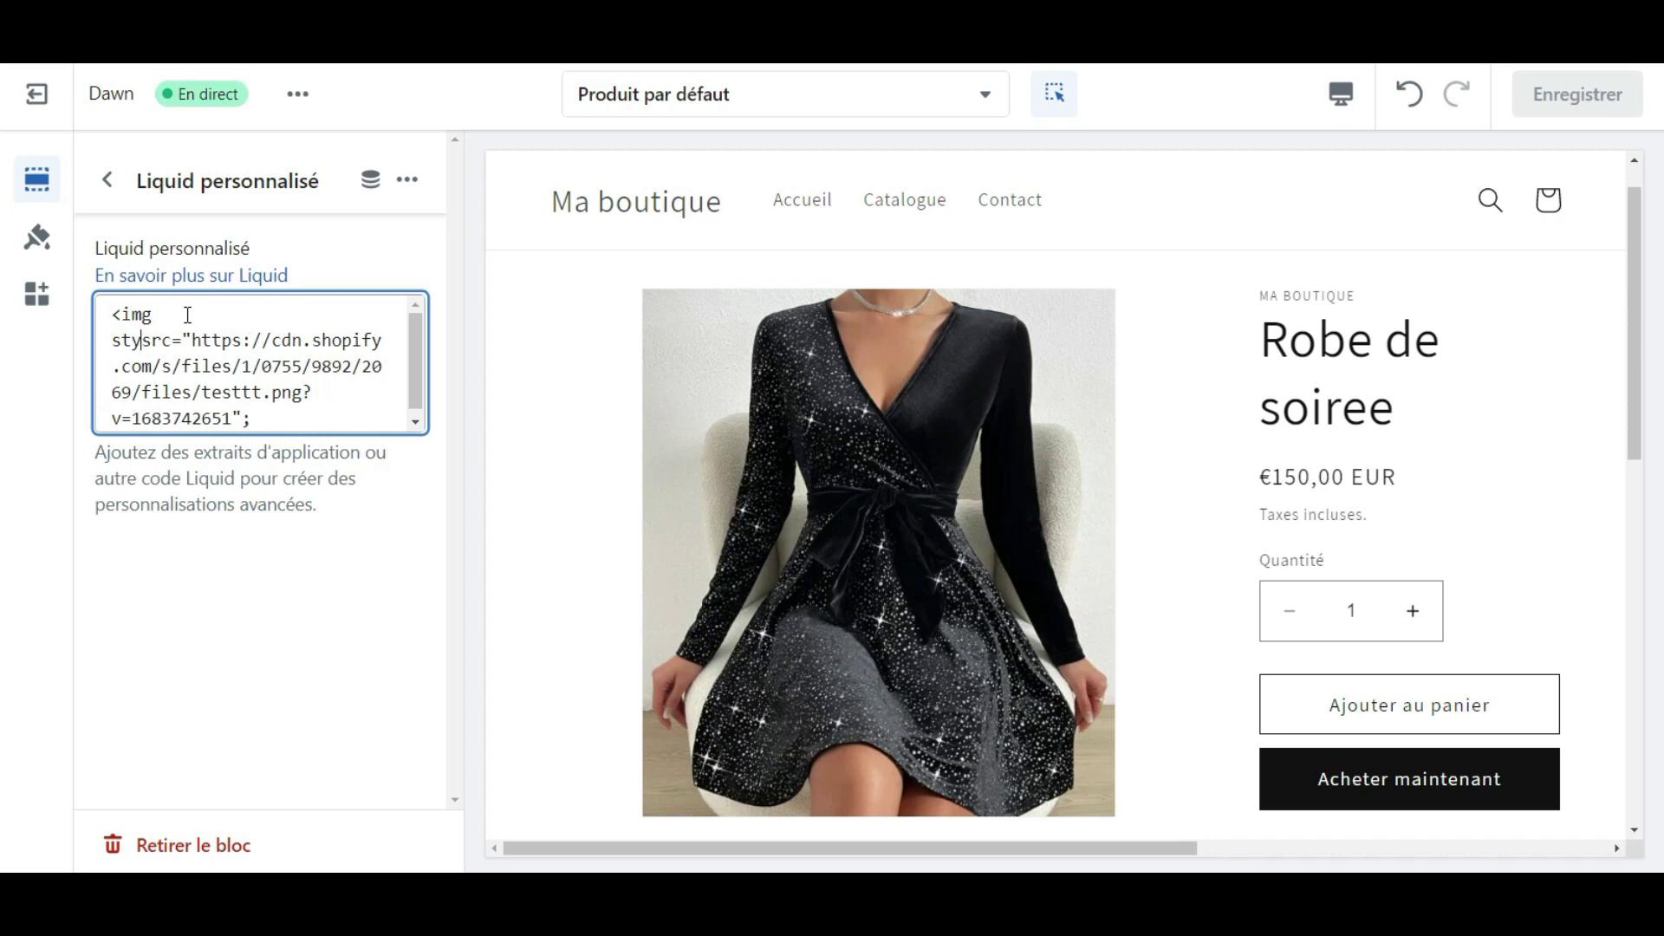
pyautogui.write('=')
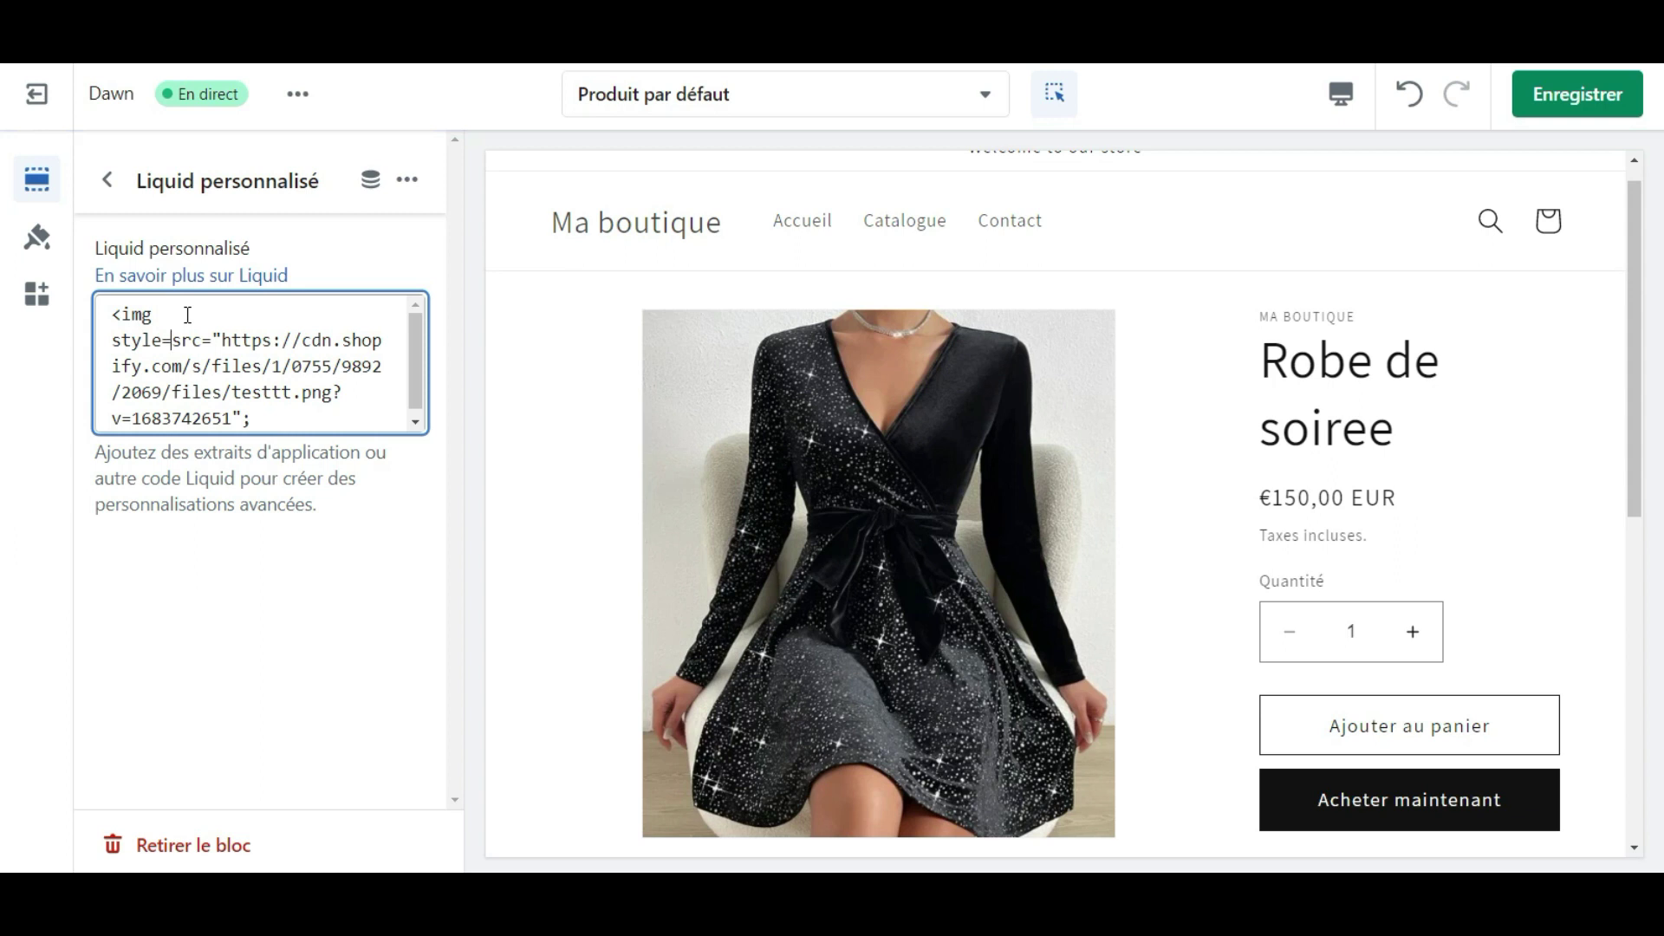
pyautogui.write('""')
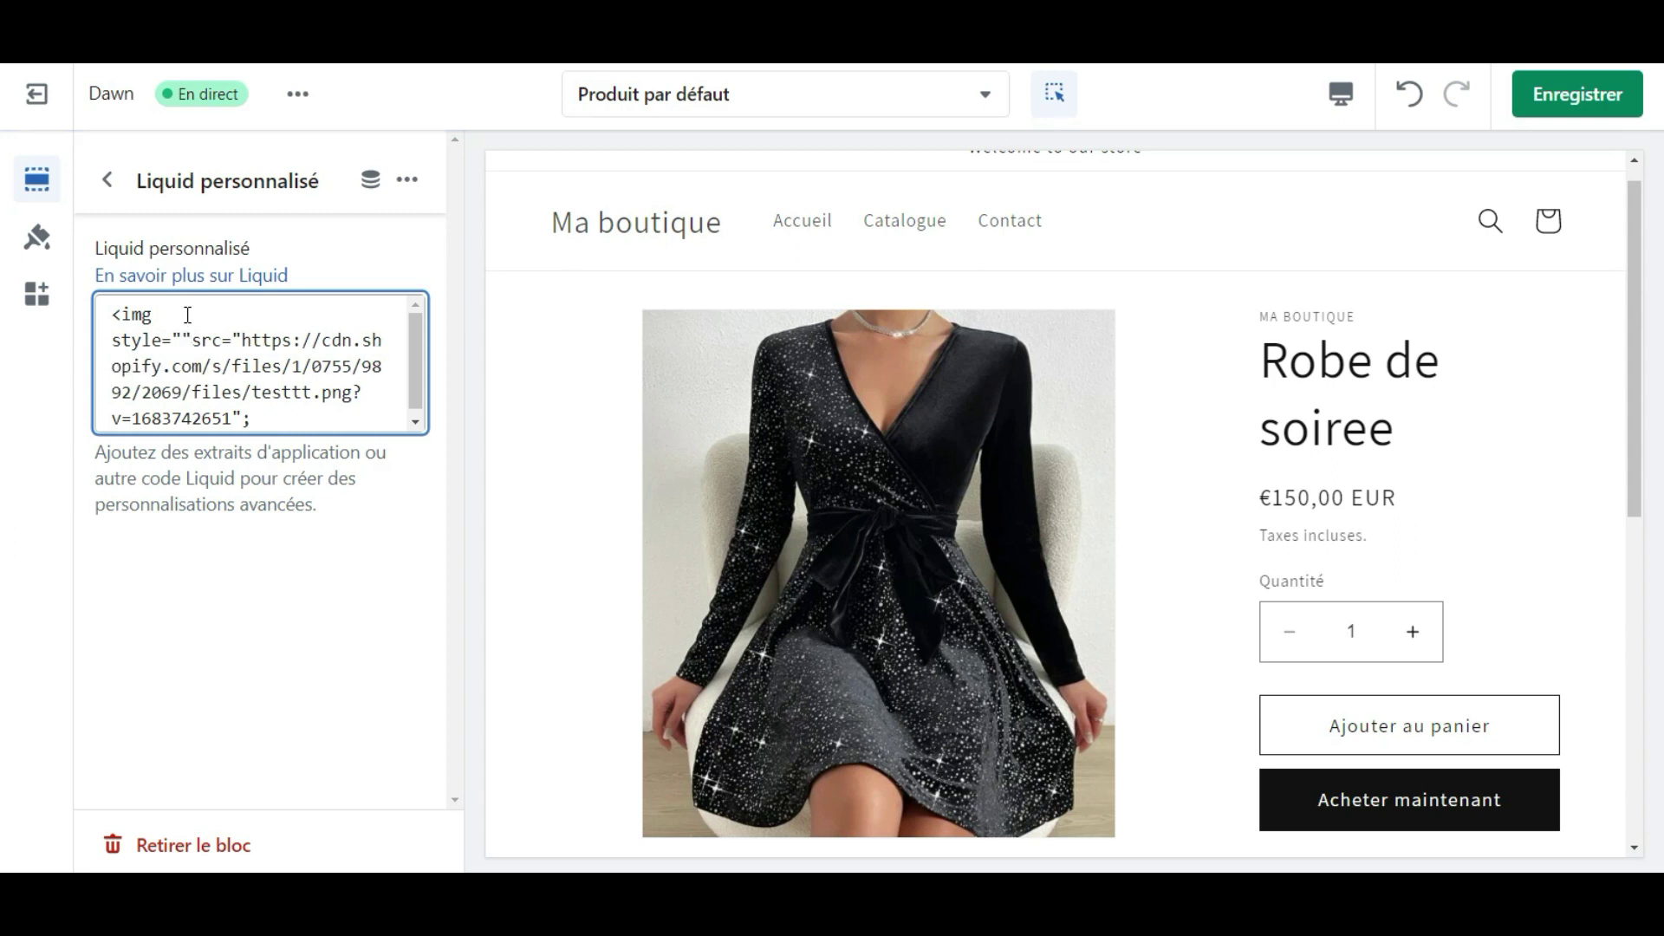
pyautogui.write(';')
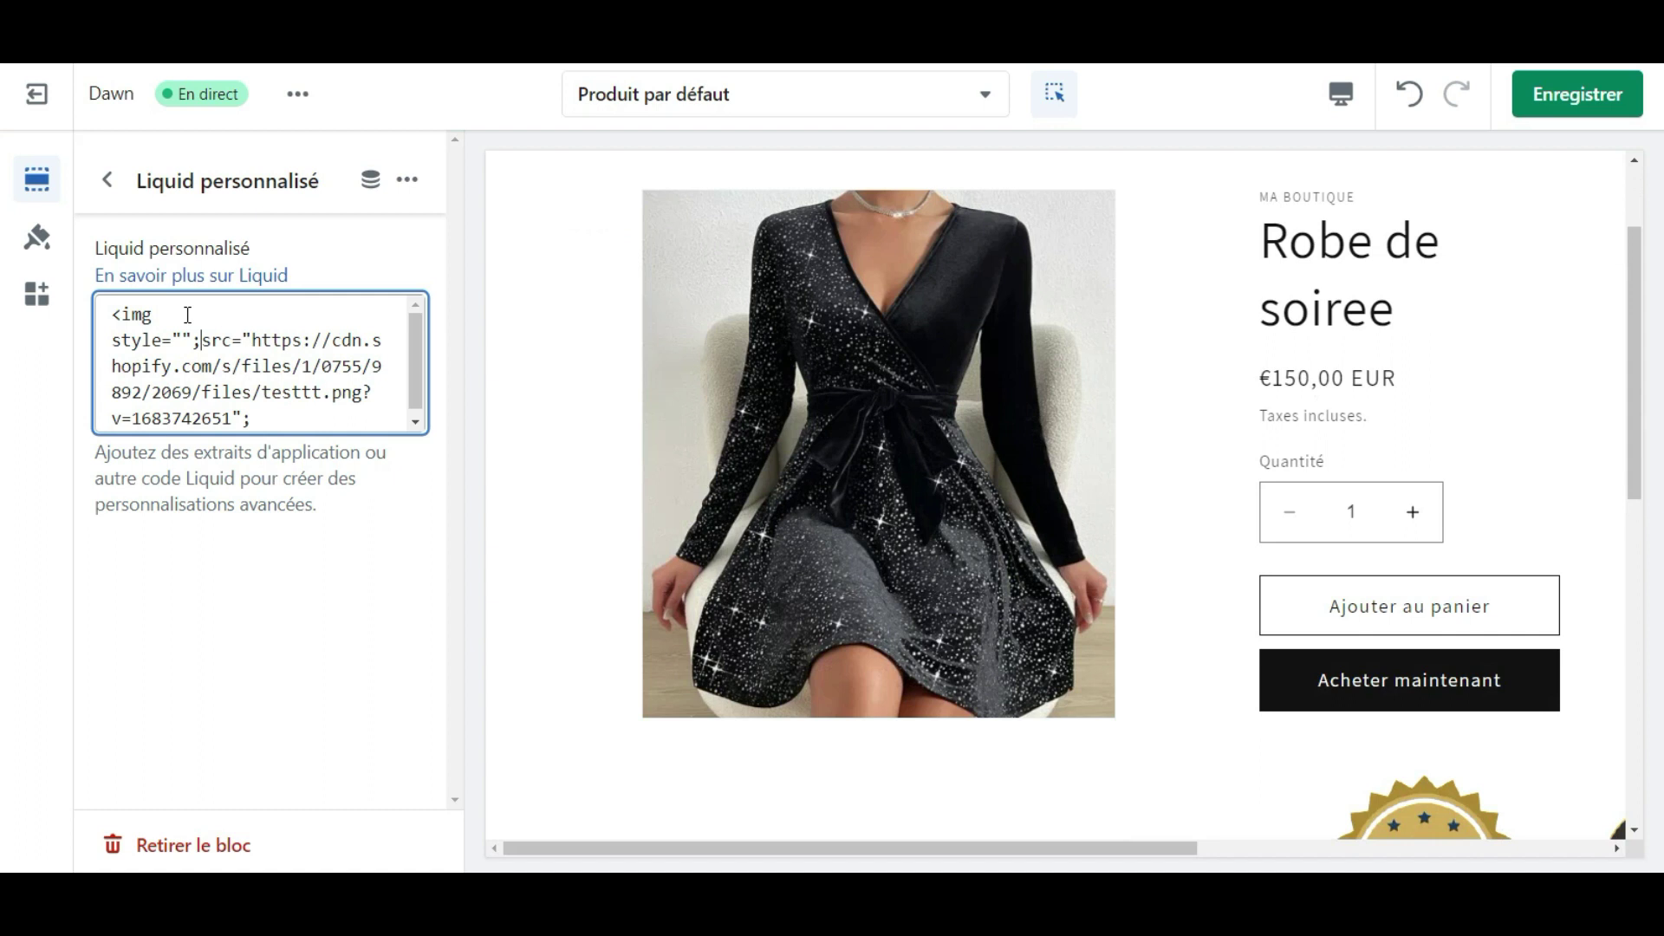
pyautogui.press('Left')
pyautogui.press('Left')
pyautogui.press('Left')
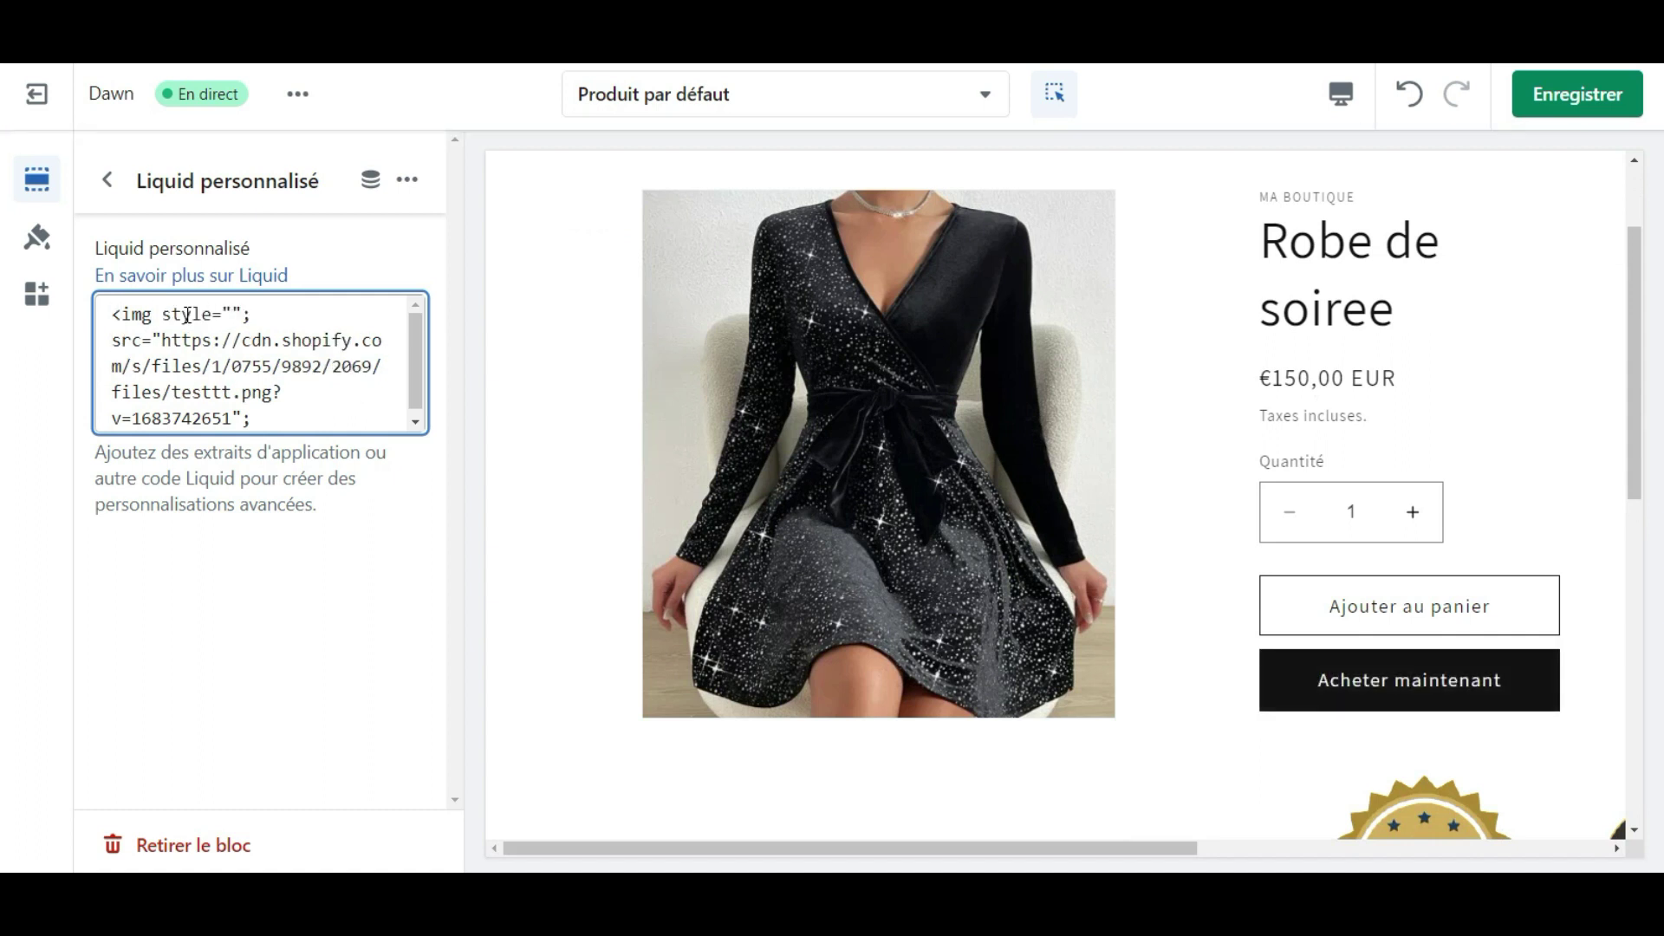
# Set the img tag's style to "width: 430px" and save the template.
pyautogui.write('width')
pyautogui.write(':')
pyautogui.write(' 400')
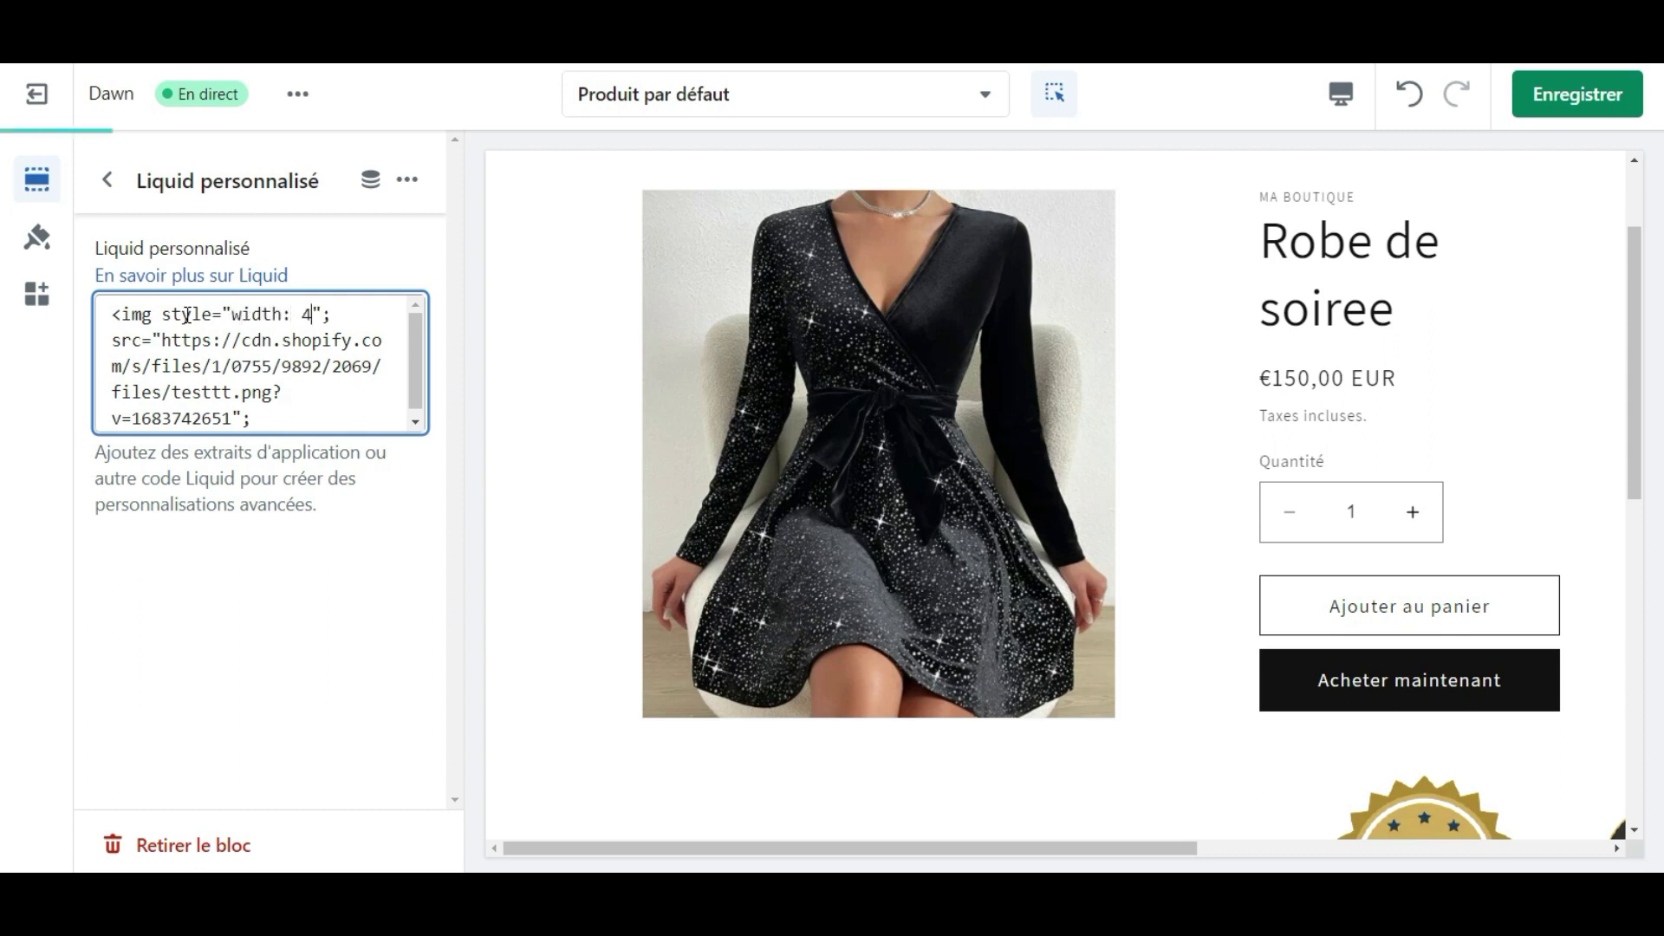
pyautogui.press('BackSpace')
pyautogui.press('BackSpace')
pyautogui.write('30px')
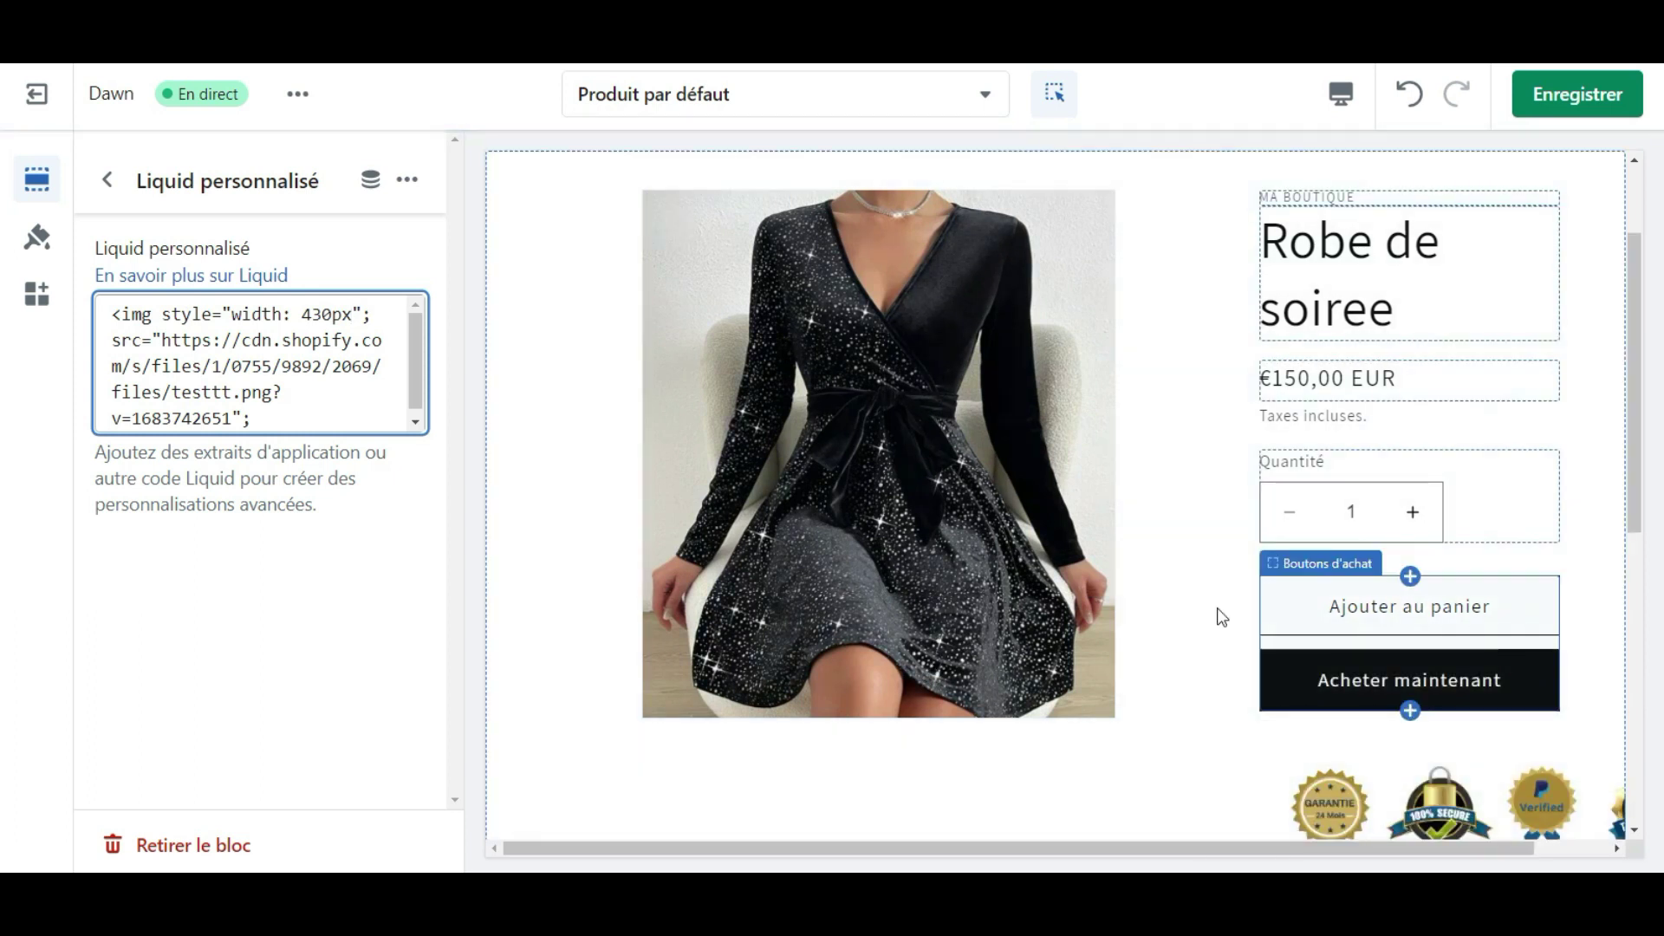
pyautogui.click(1547, 95)
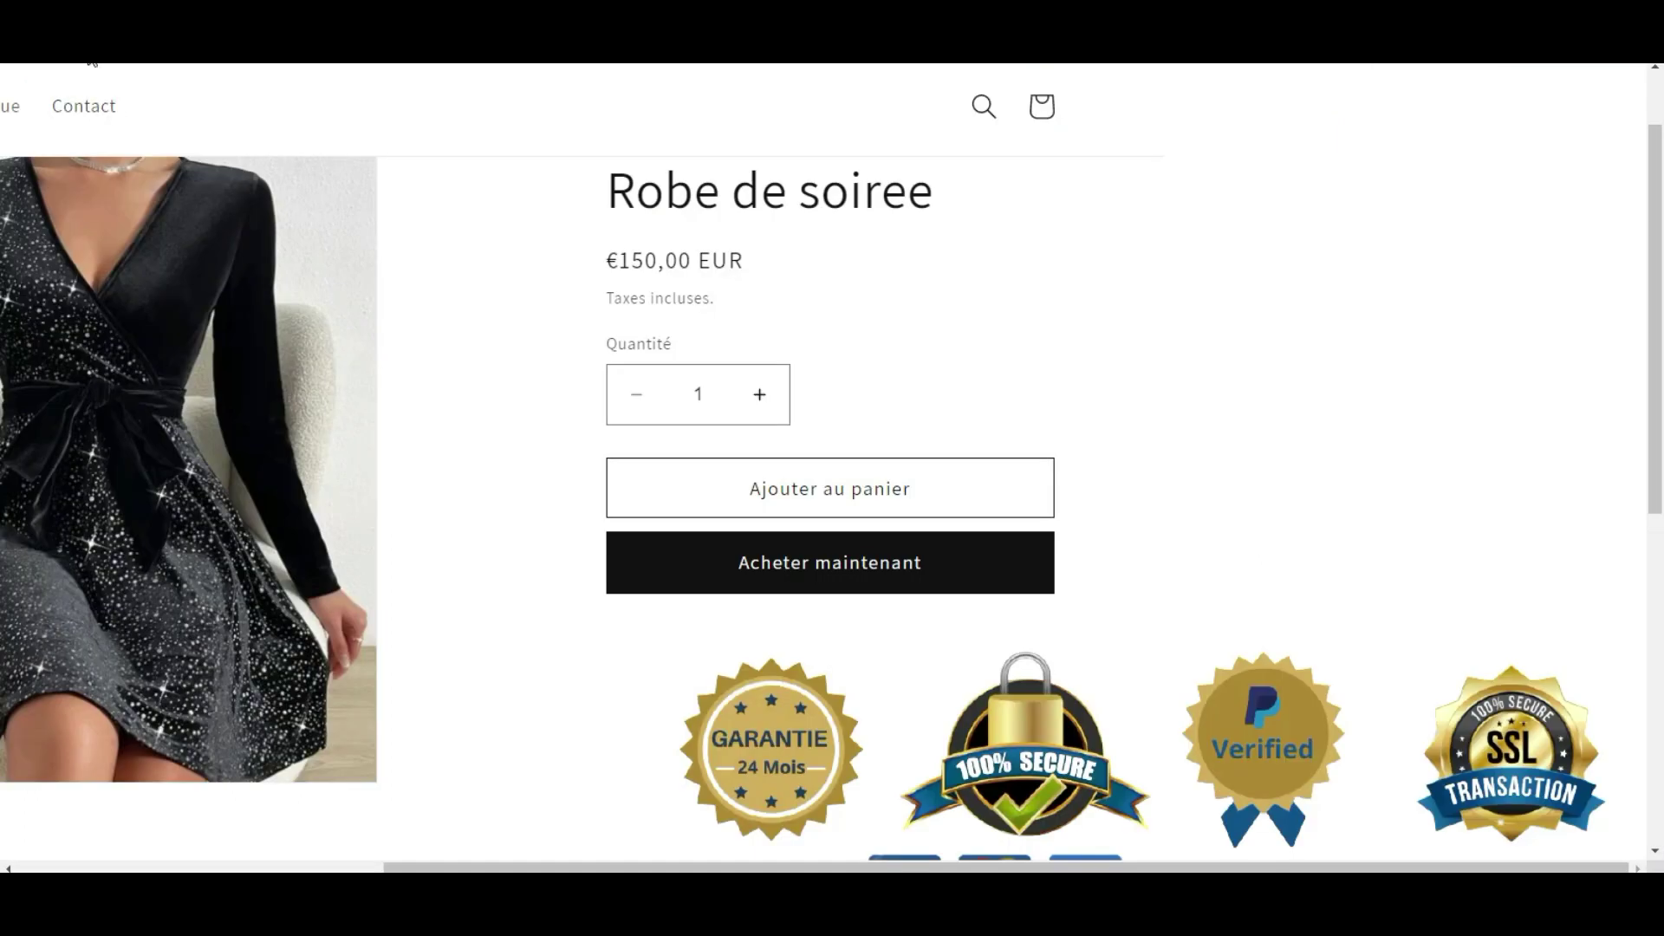
# Reload the product page preview and examine the resized badge image beneath the purchase buttons.
pyautogui.scroll(-2, 1132, 502)
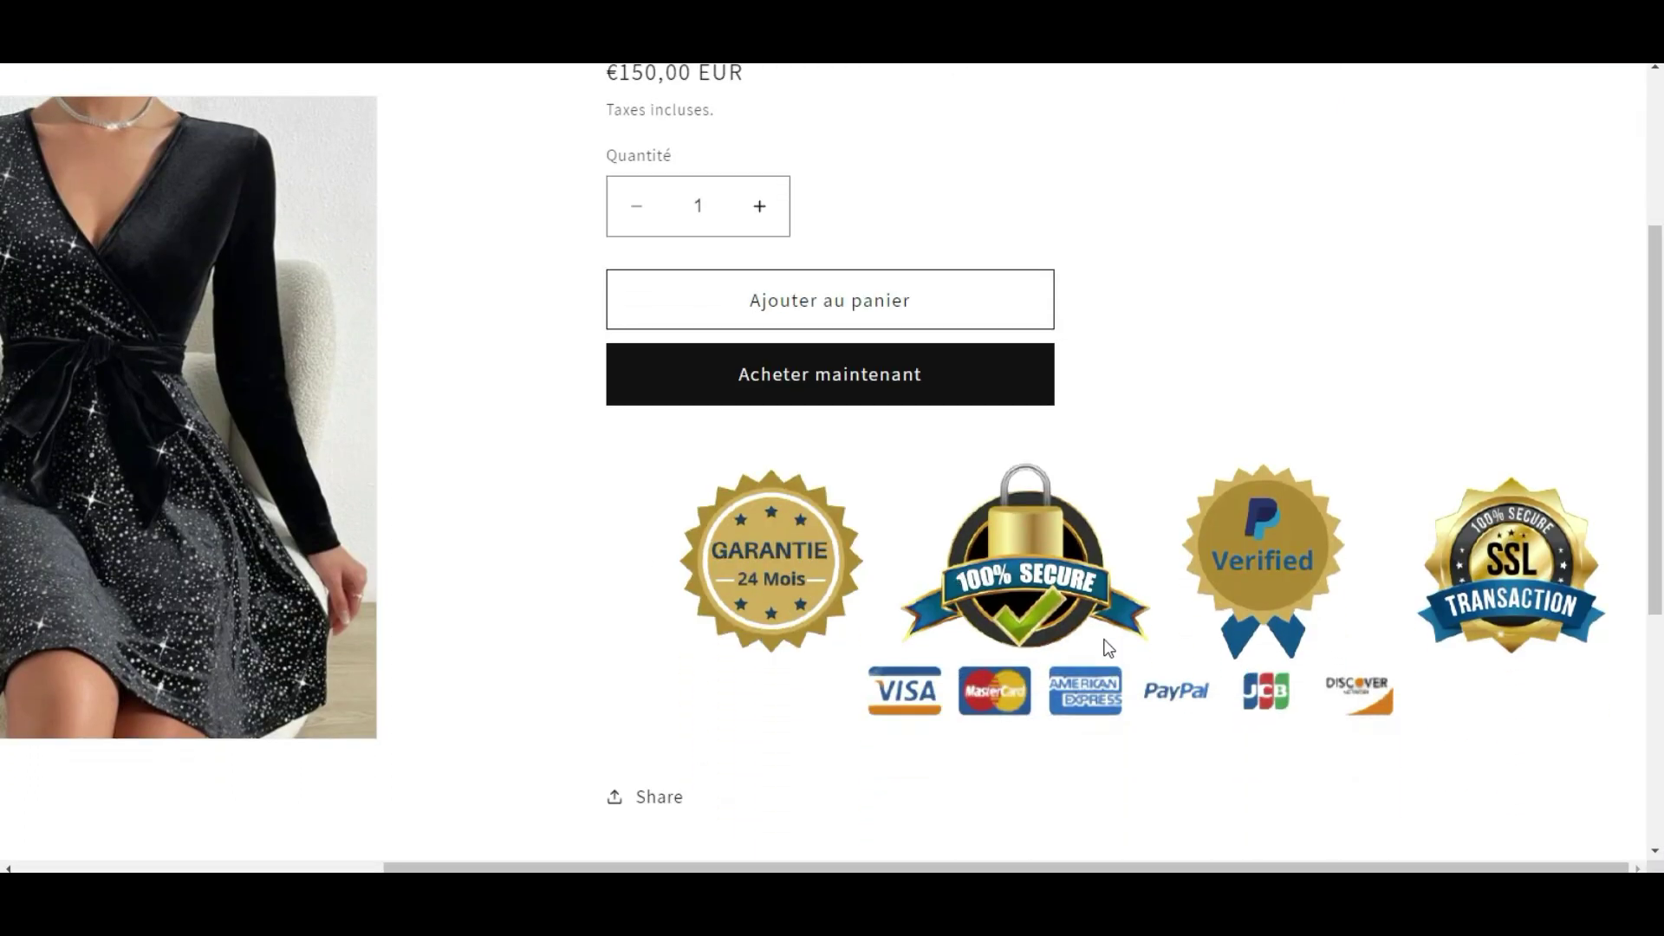
pyautogui.press('F5')
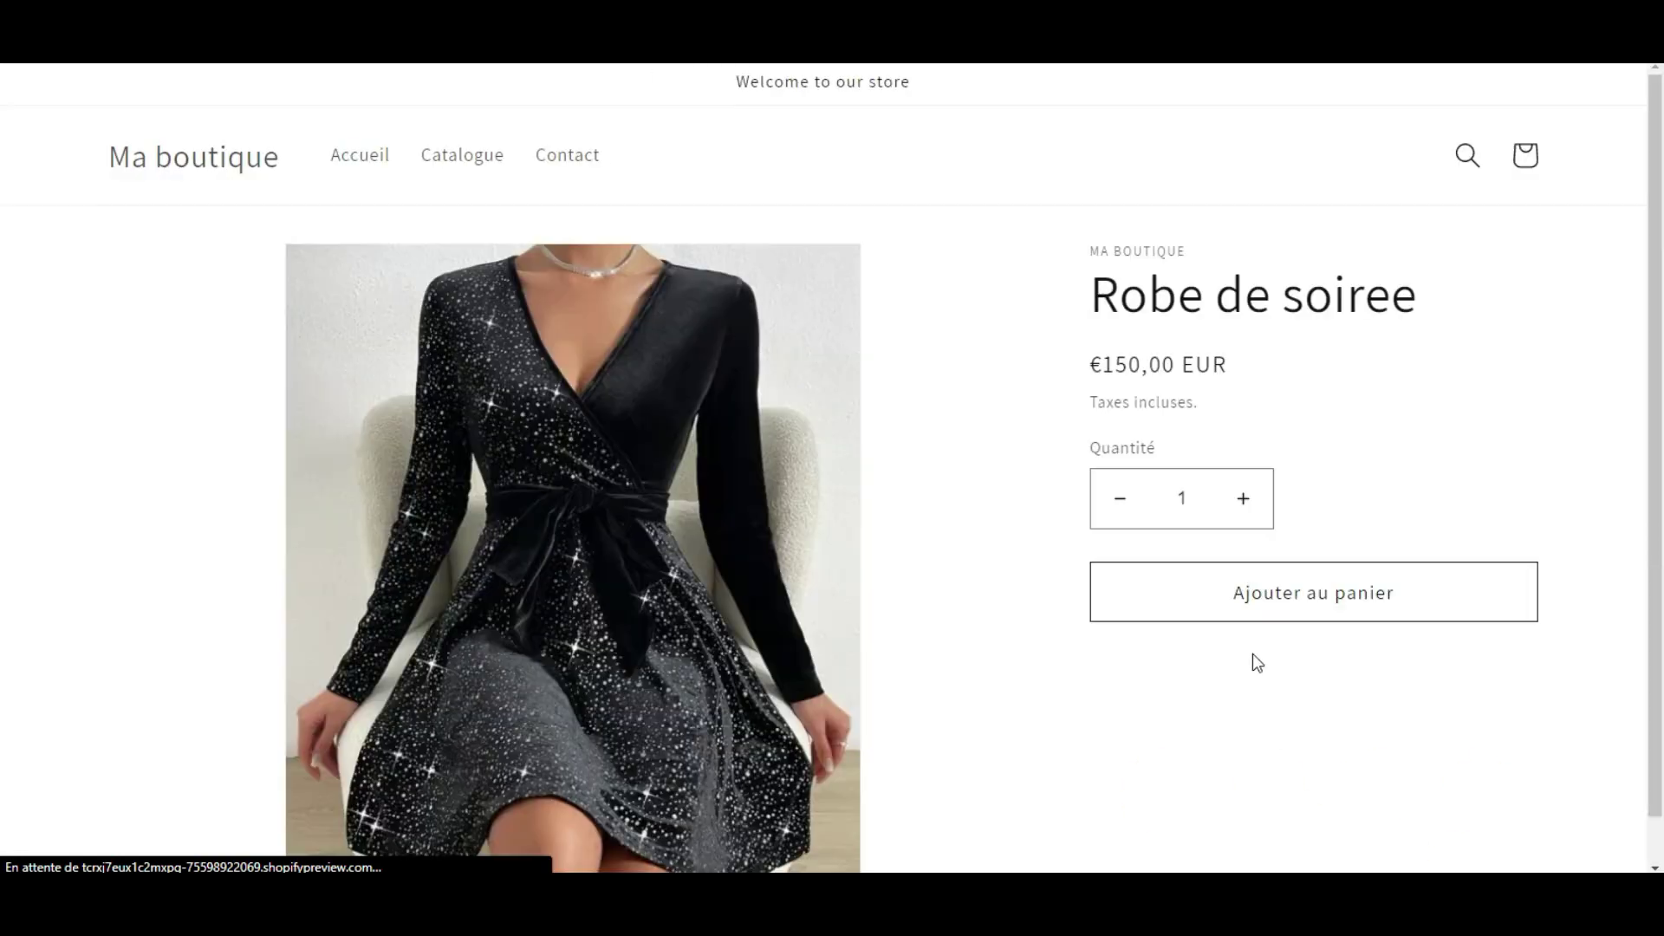
pyautogui.scroll(-2, 1424, 543)
pyautogui.scroll(-1, 1425, 544)
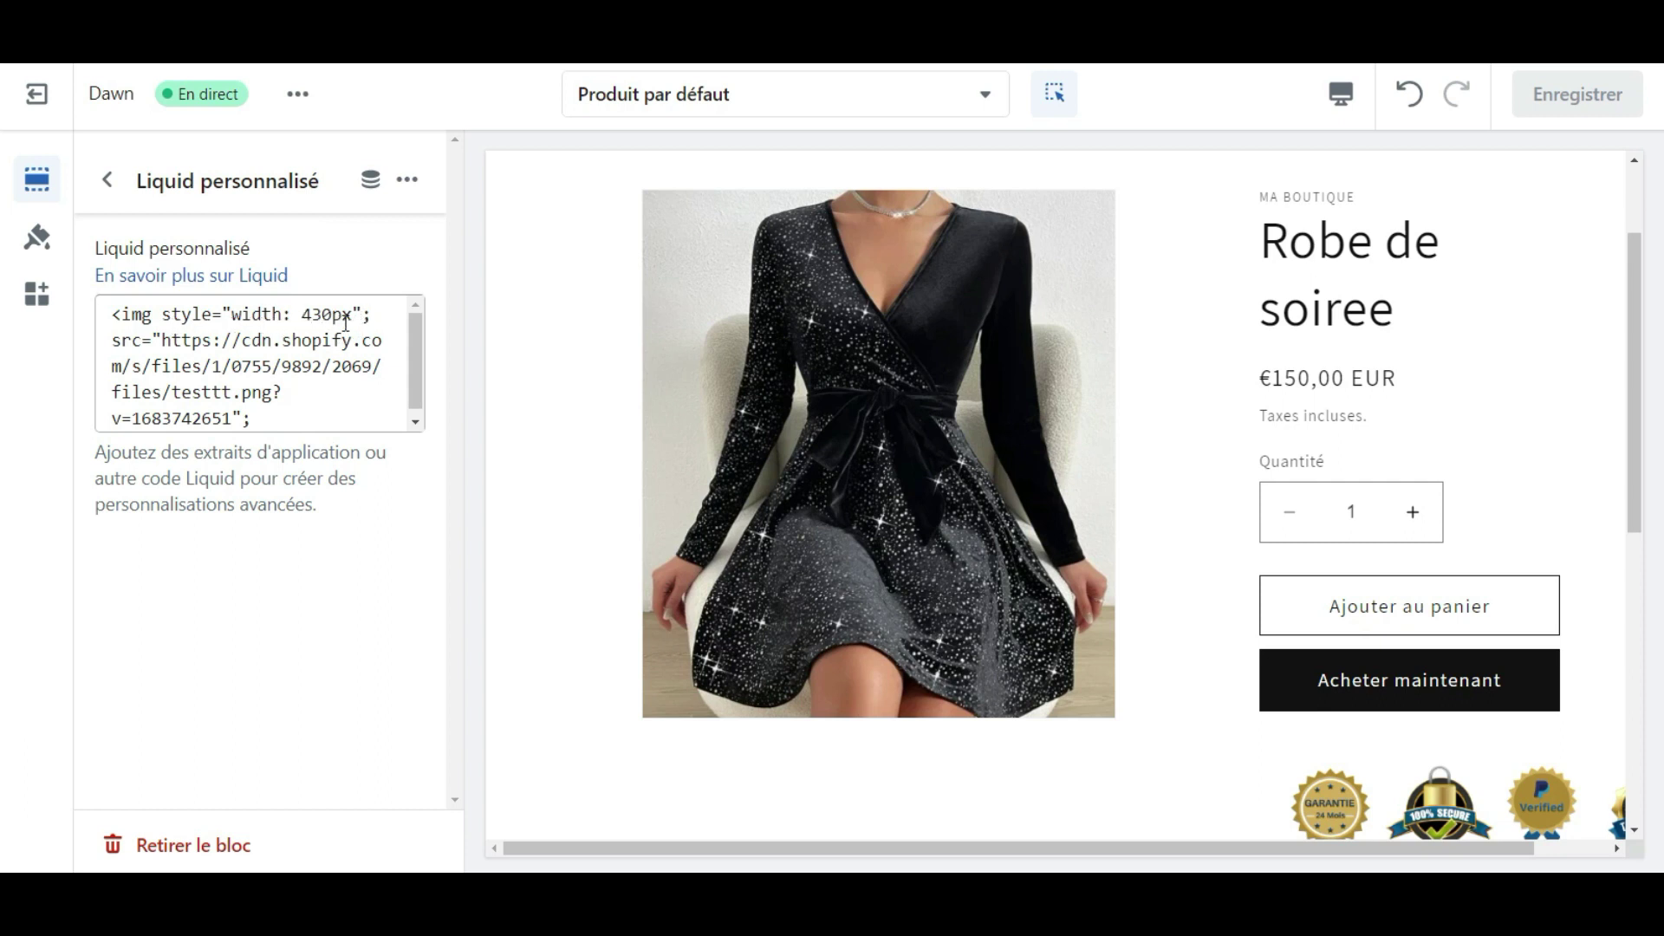
# Add "margin-top: 10px" on a new line after "width: 430px;" in the img tag's style and save the template.
pyautogui.click(350, 321)
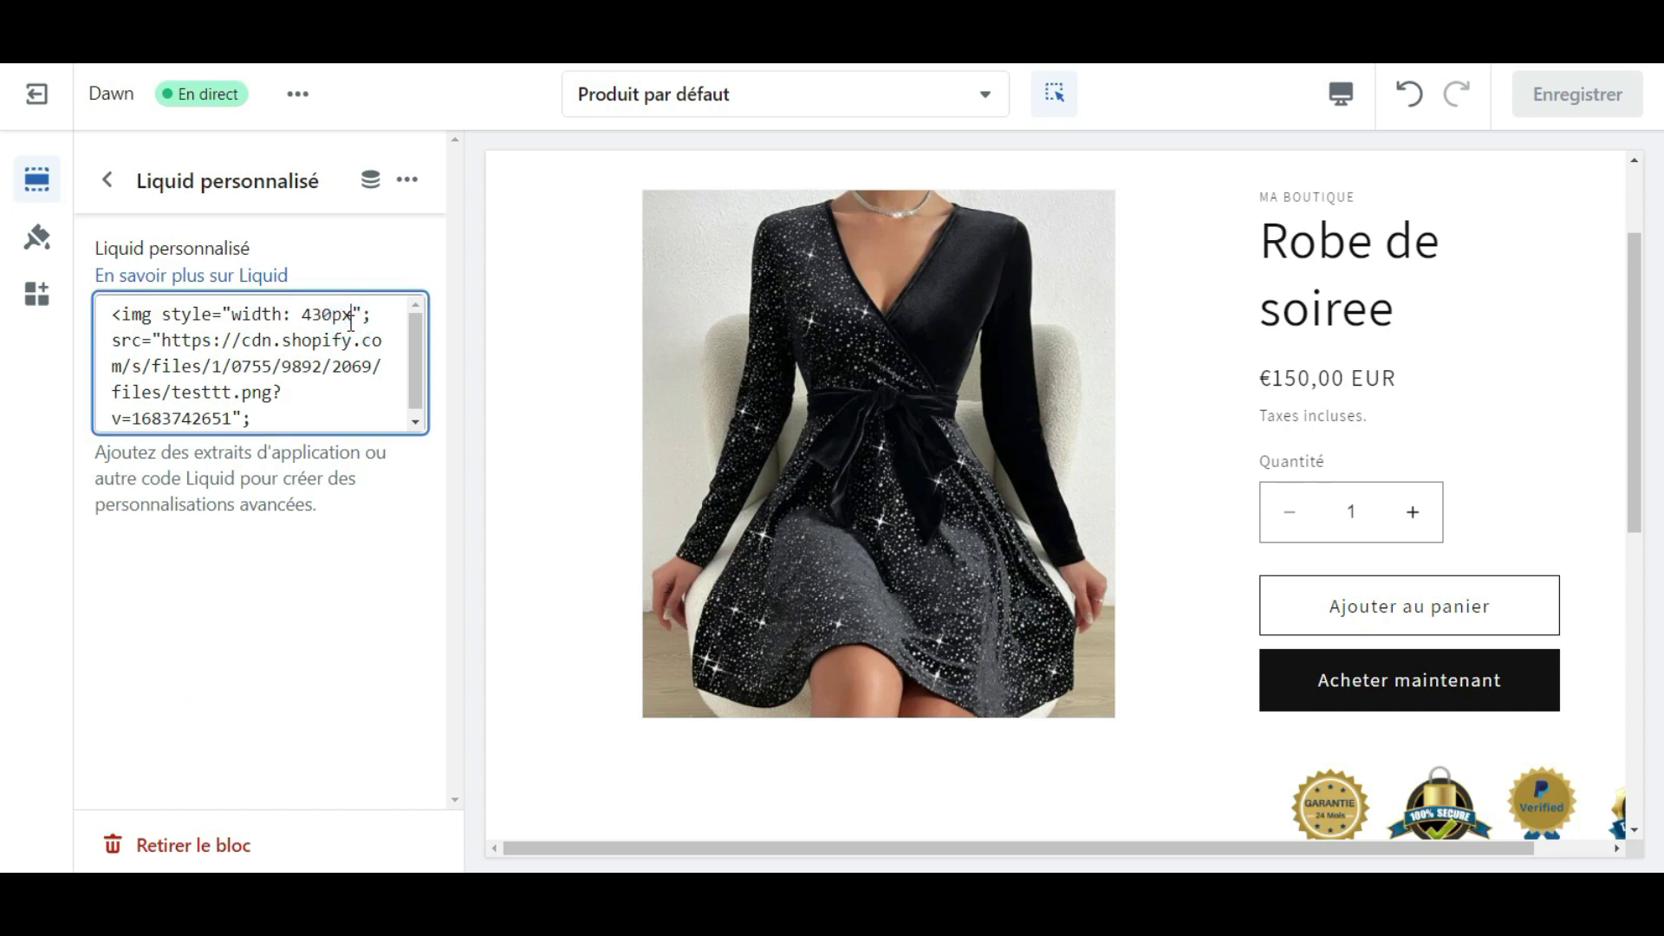
pyautogui.write(';')
pyautogui.press('Return')
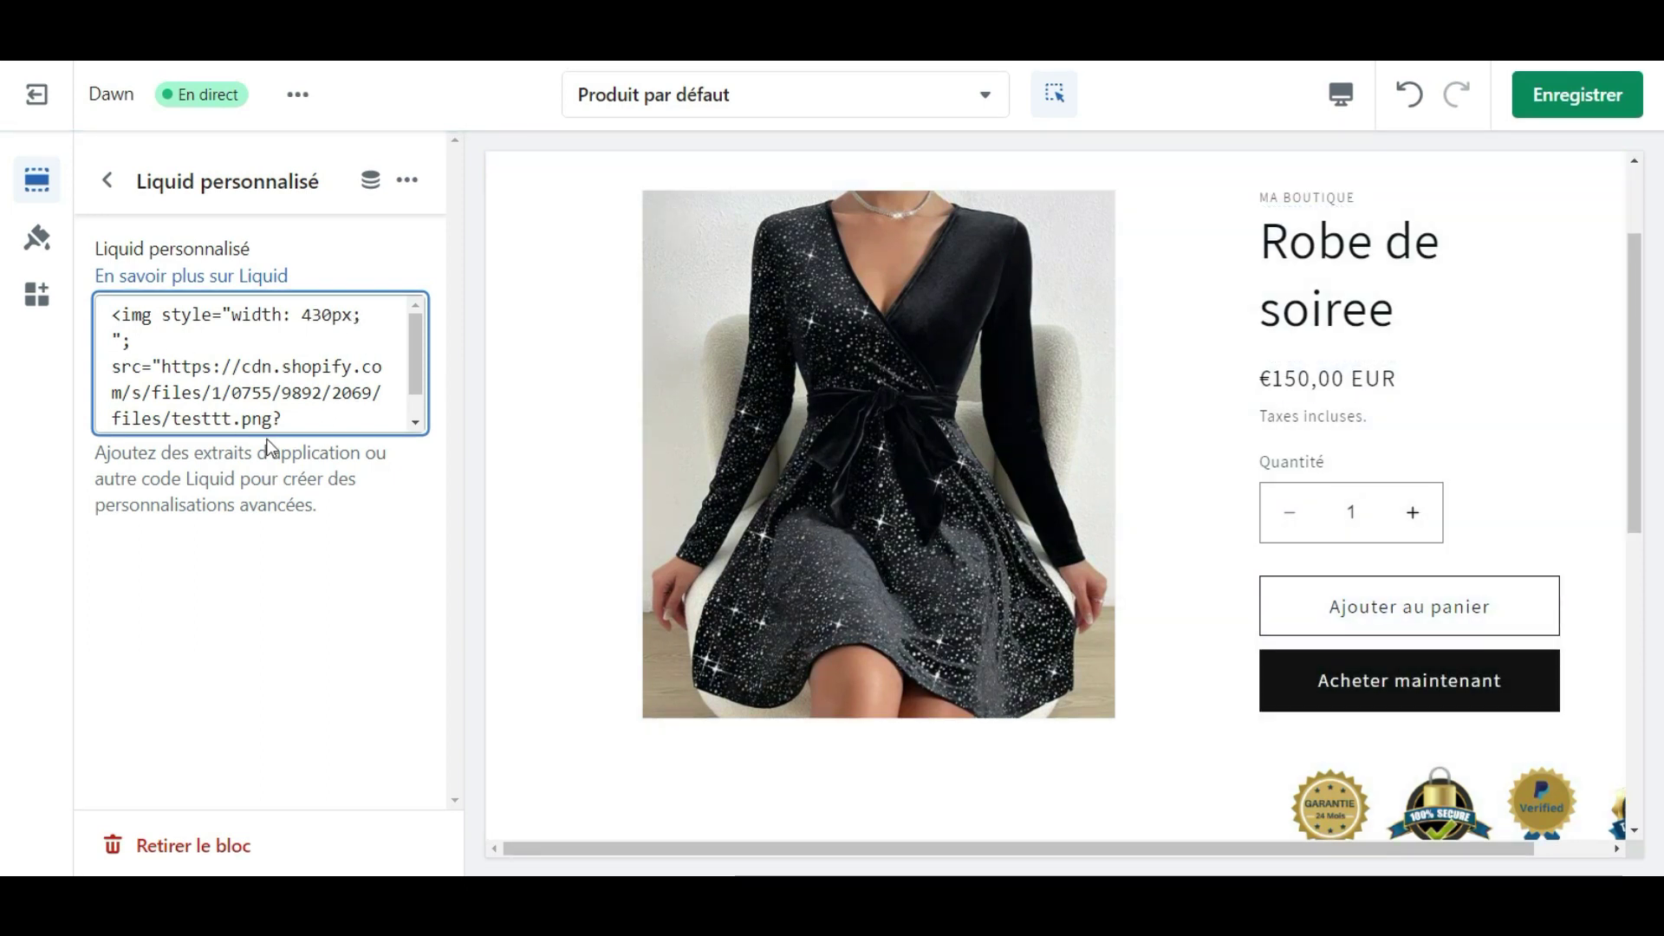
pyautogui.write('margi')
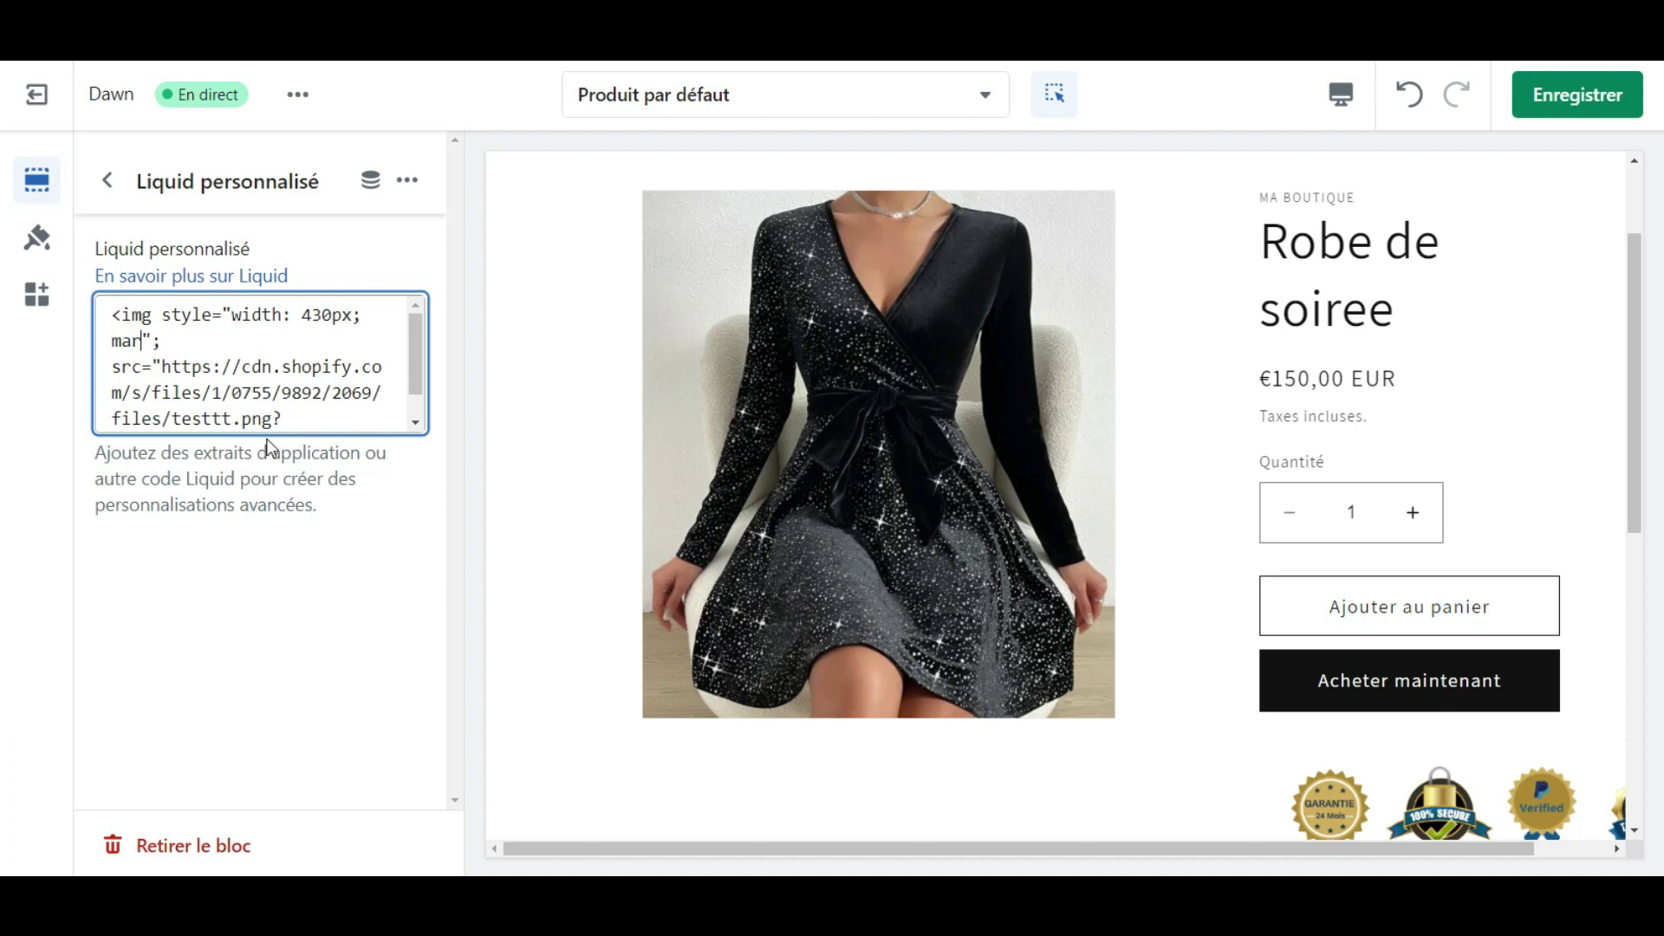
pyautogui.write('n-top:')
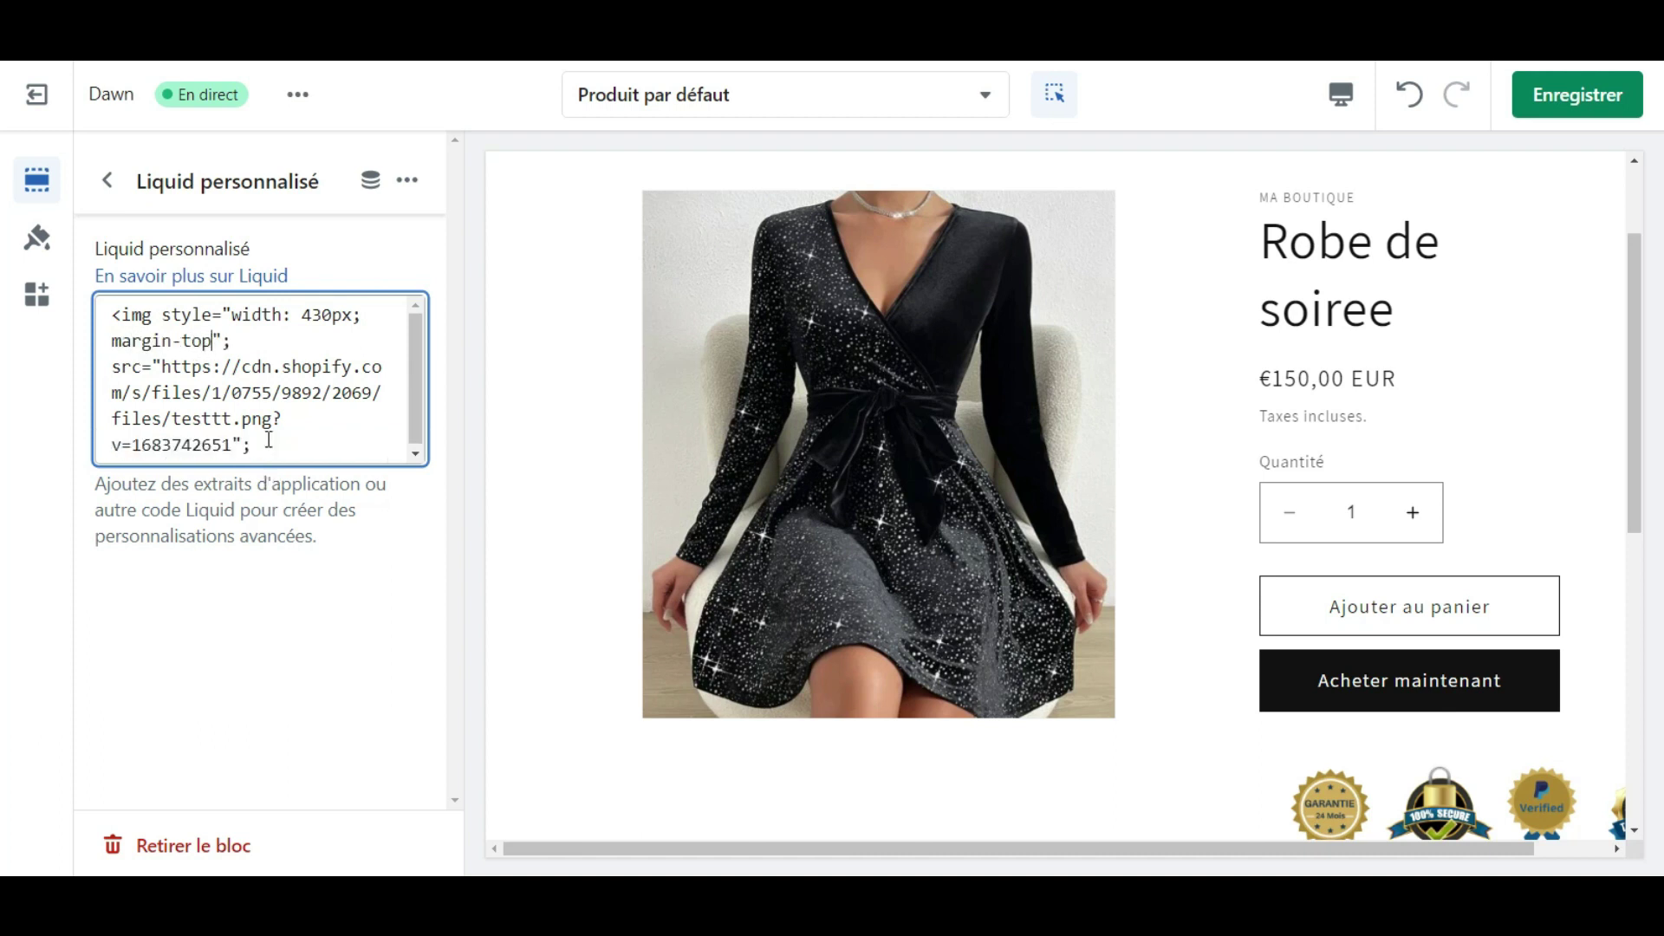
pyautogui.write(' 10')
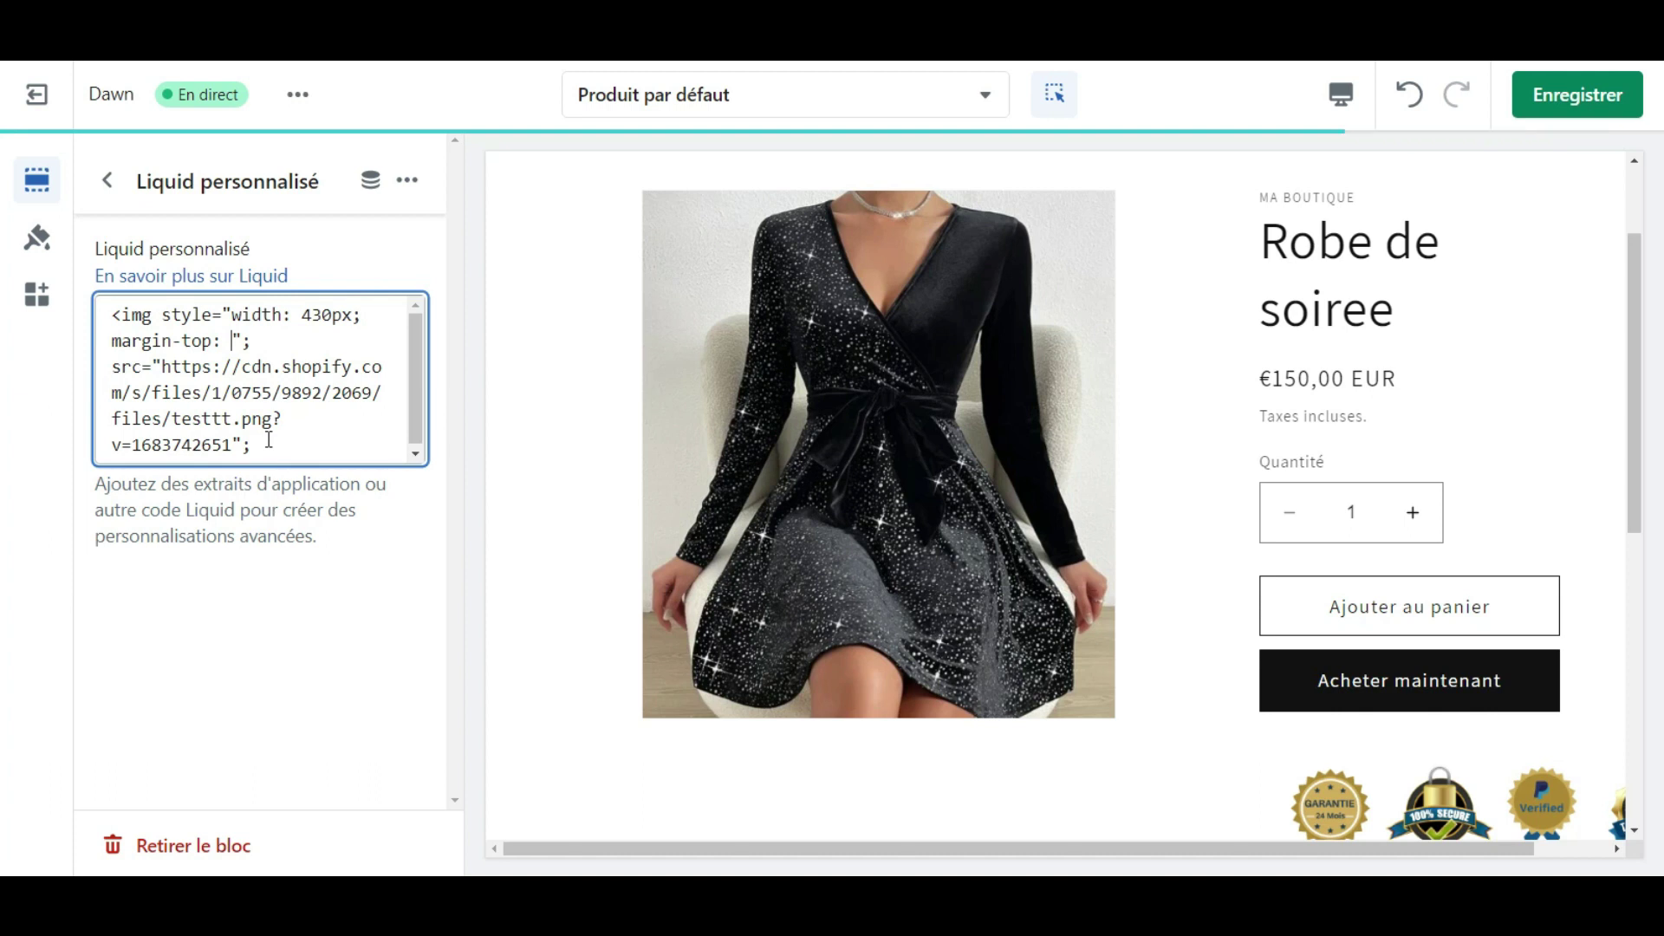
pyautogui.write('px')
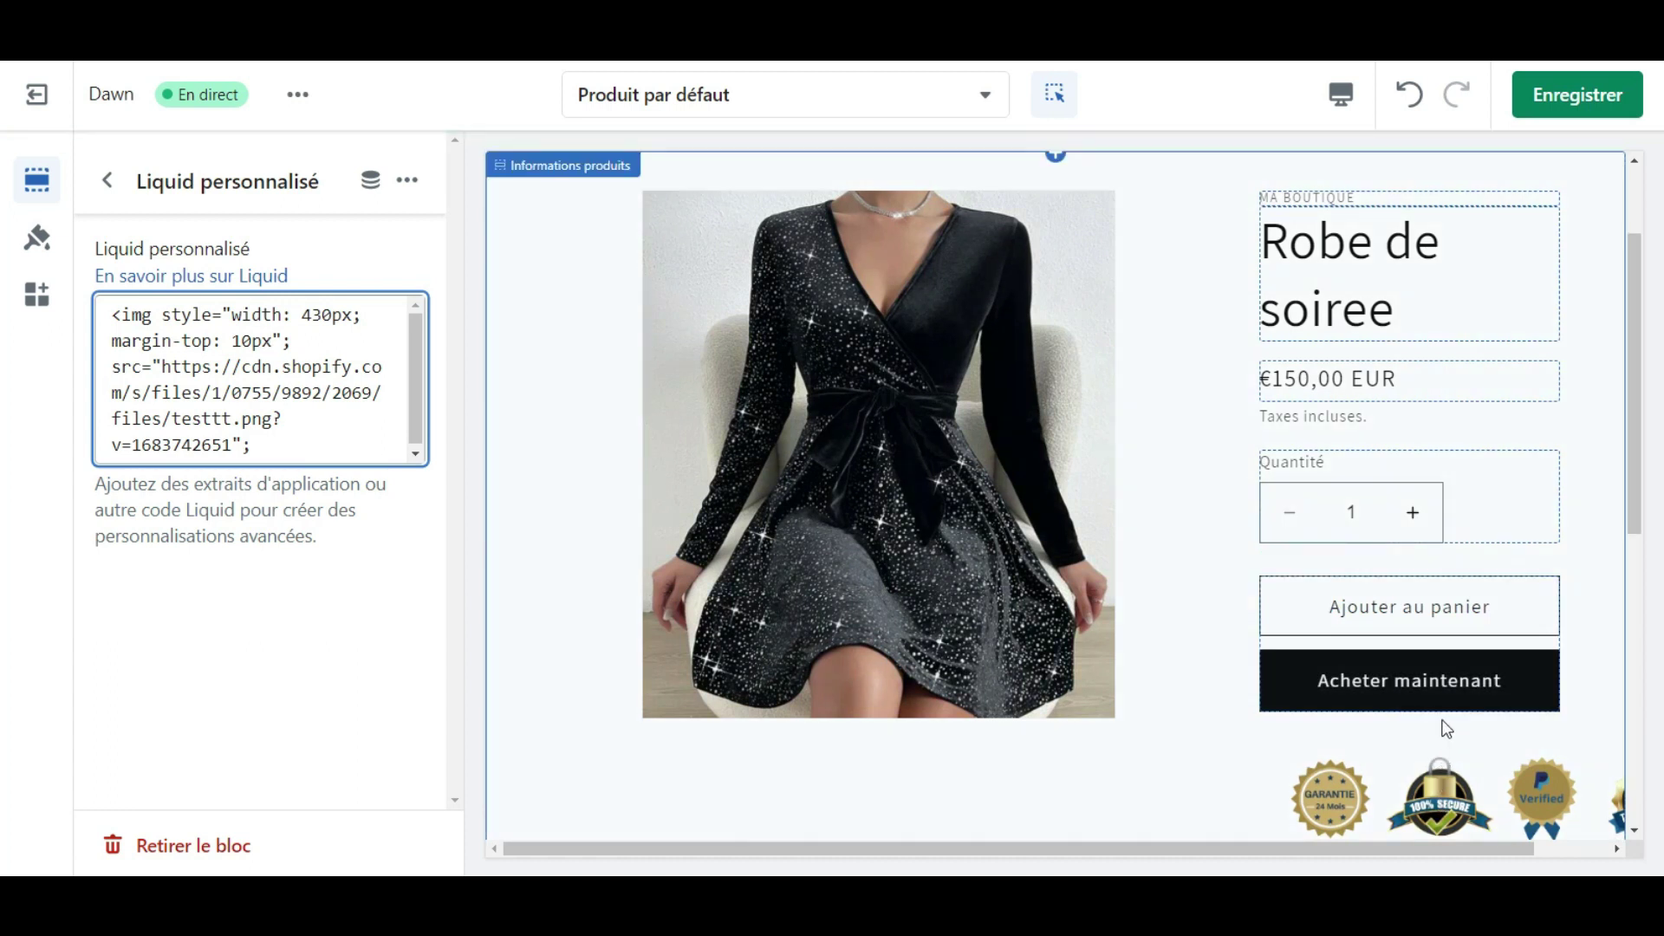
pyautogui.click(1534, 119)
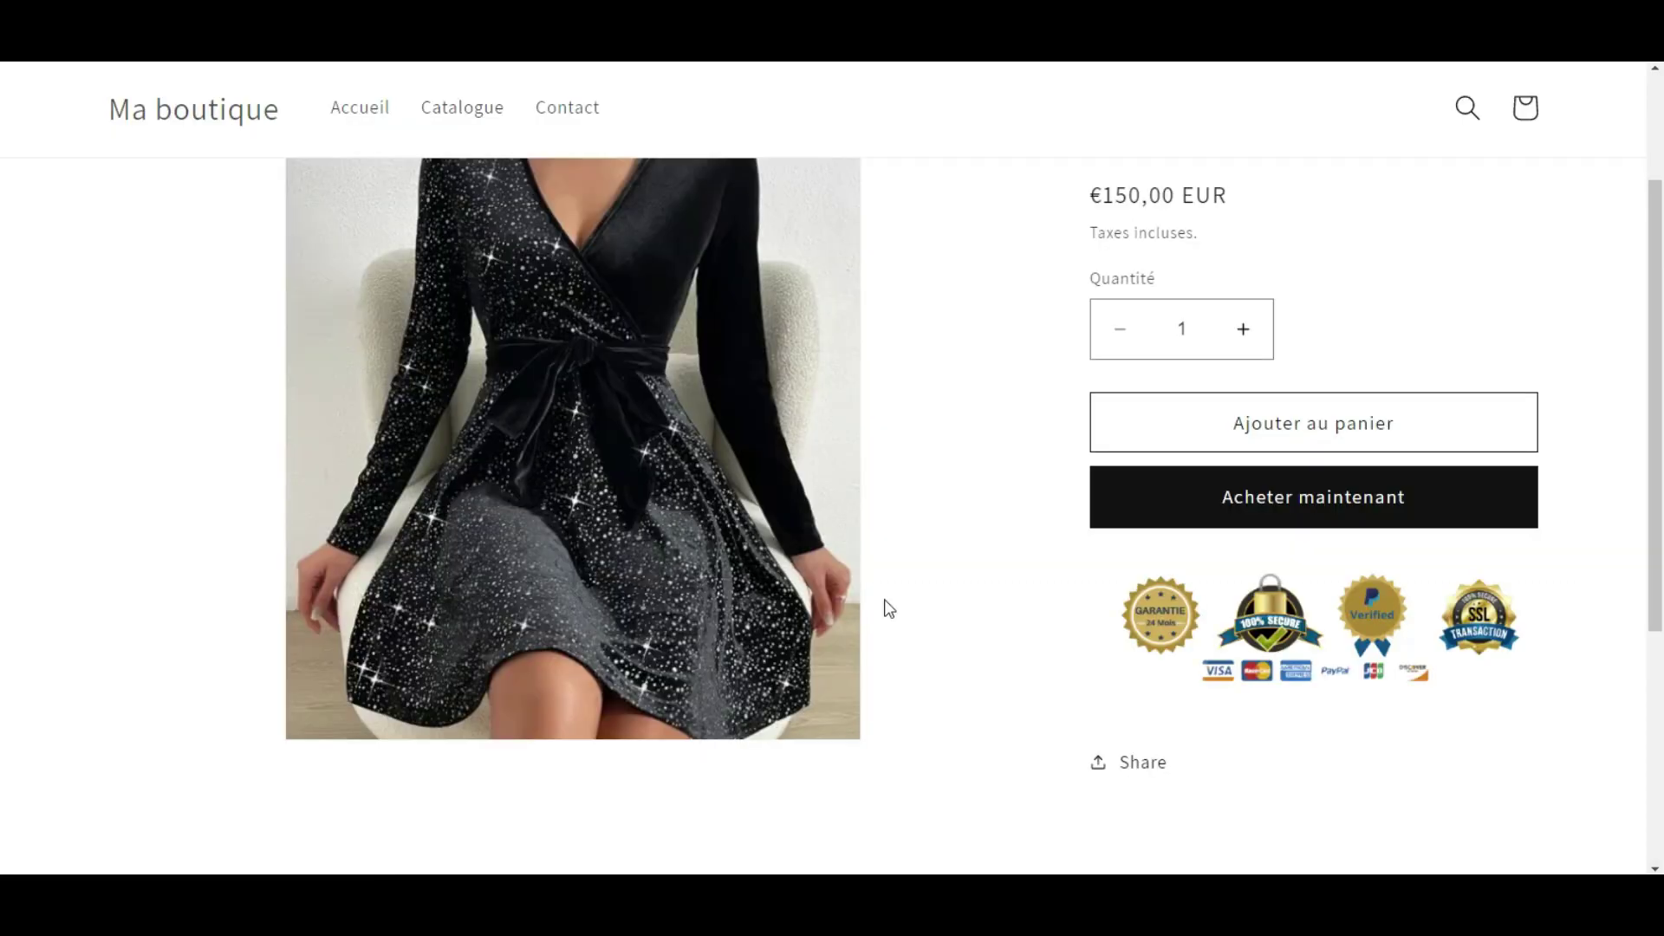
# Examine the badge image beneath the purchase buttons and the payment icons in the footer on the product page preview.
pyautogui.scroll(-5, 884, 606)
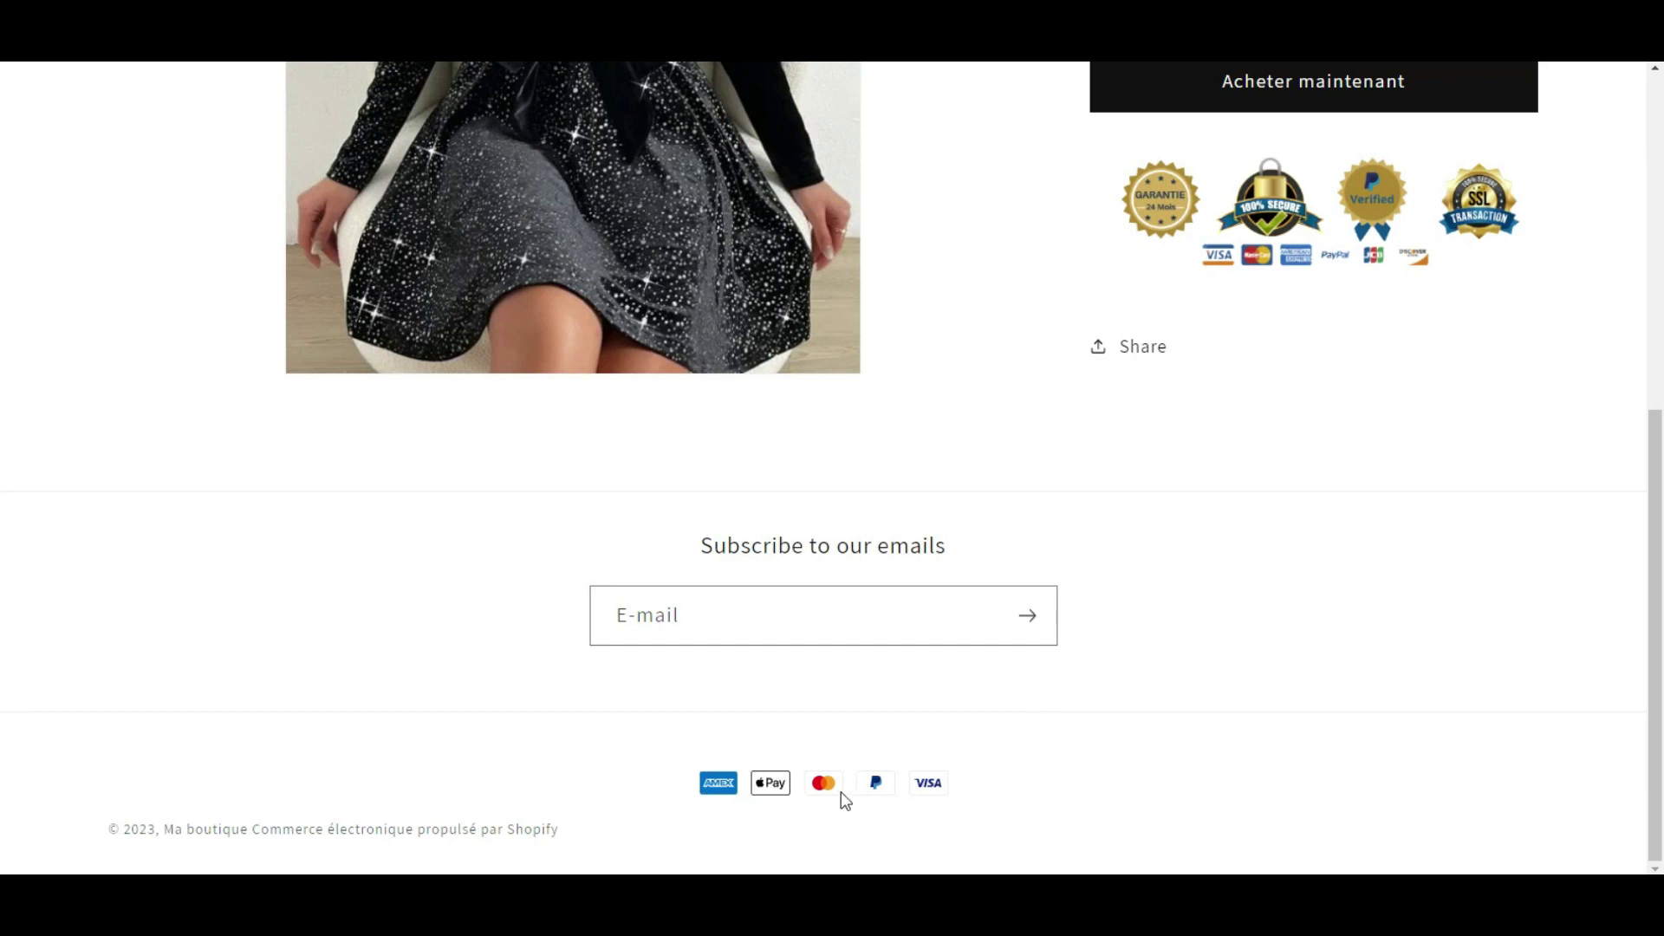
pyautogui.scroll(3, 1207, 765)
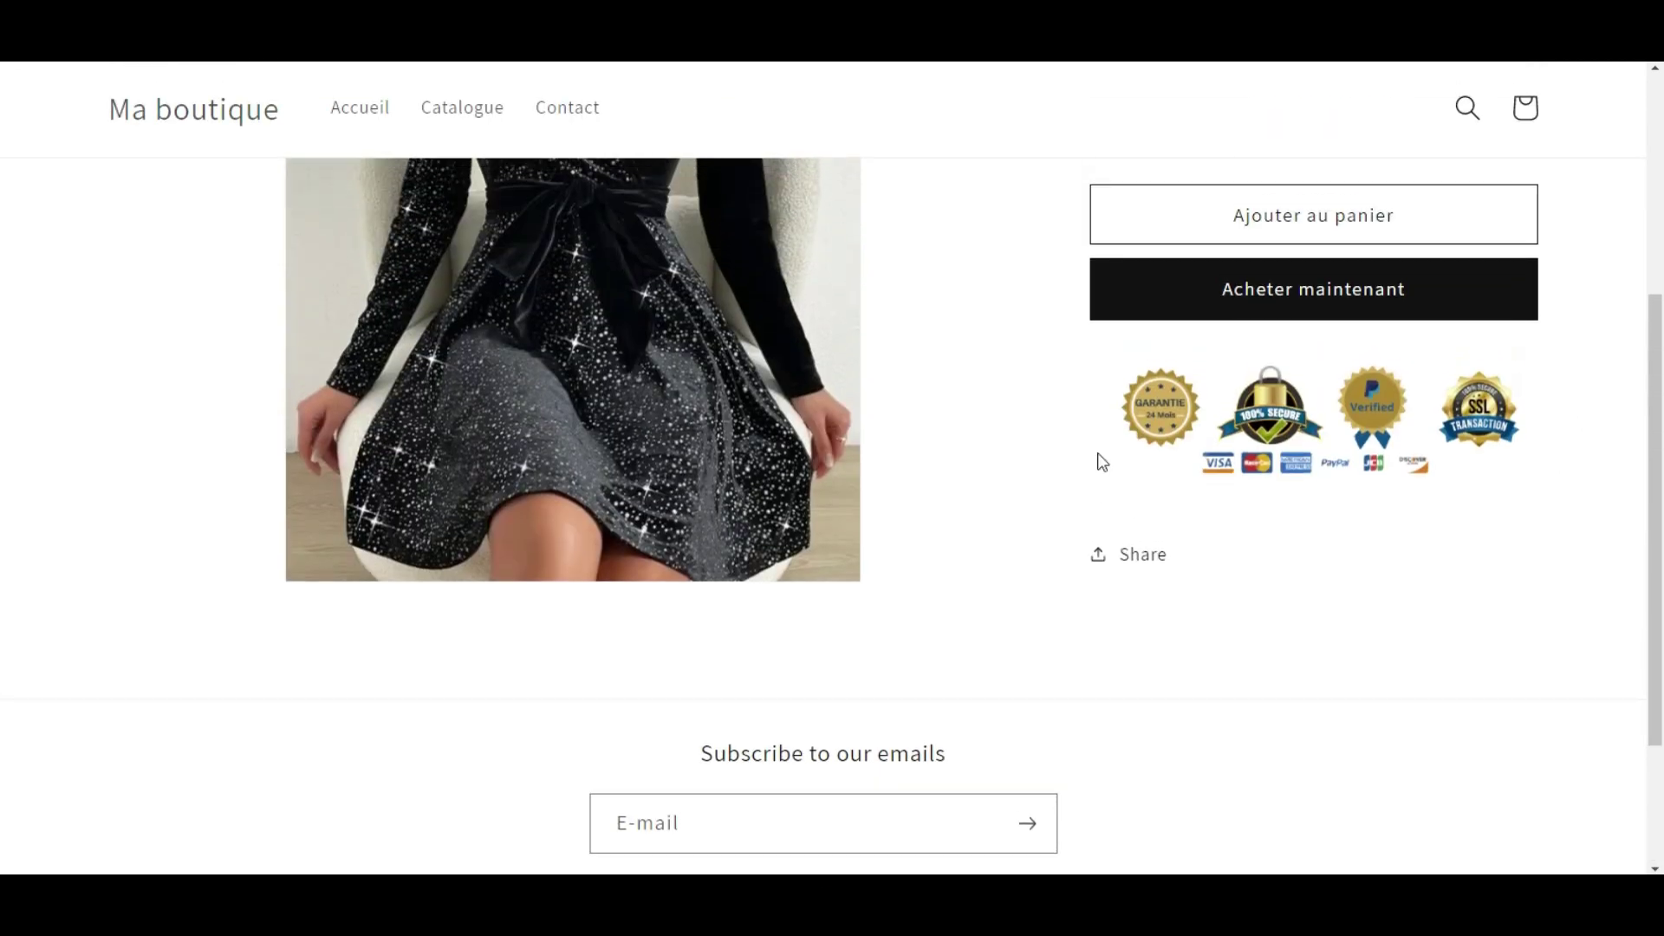
pyautogui.scroll(2, 1445, 486)
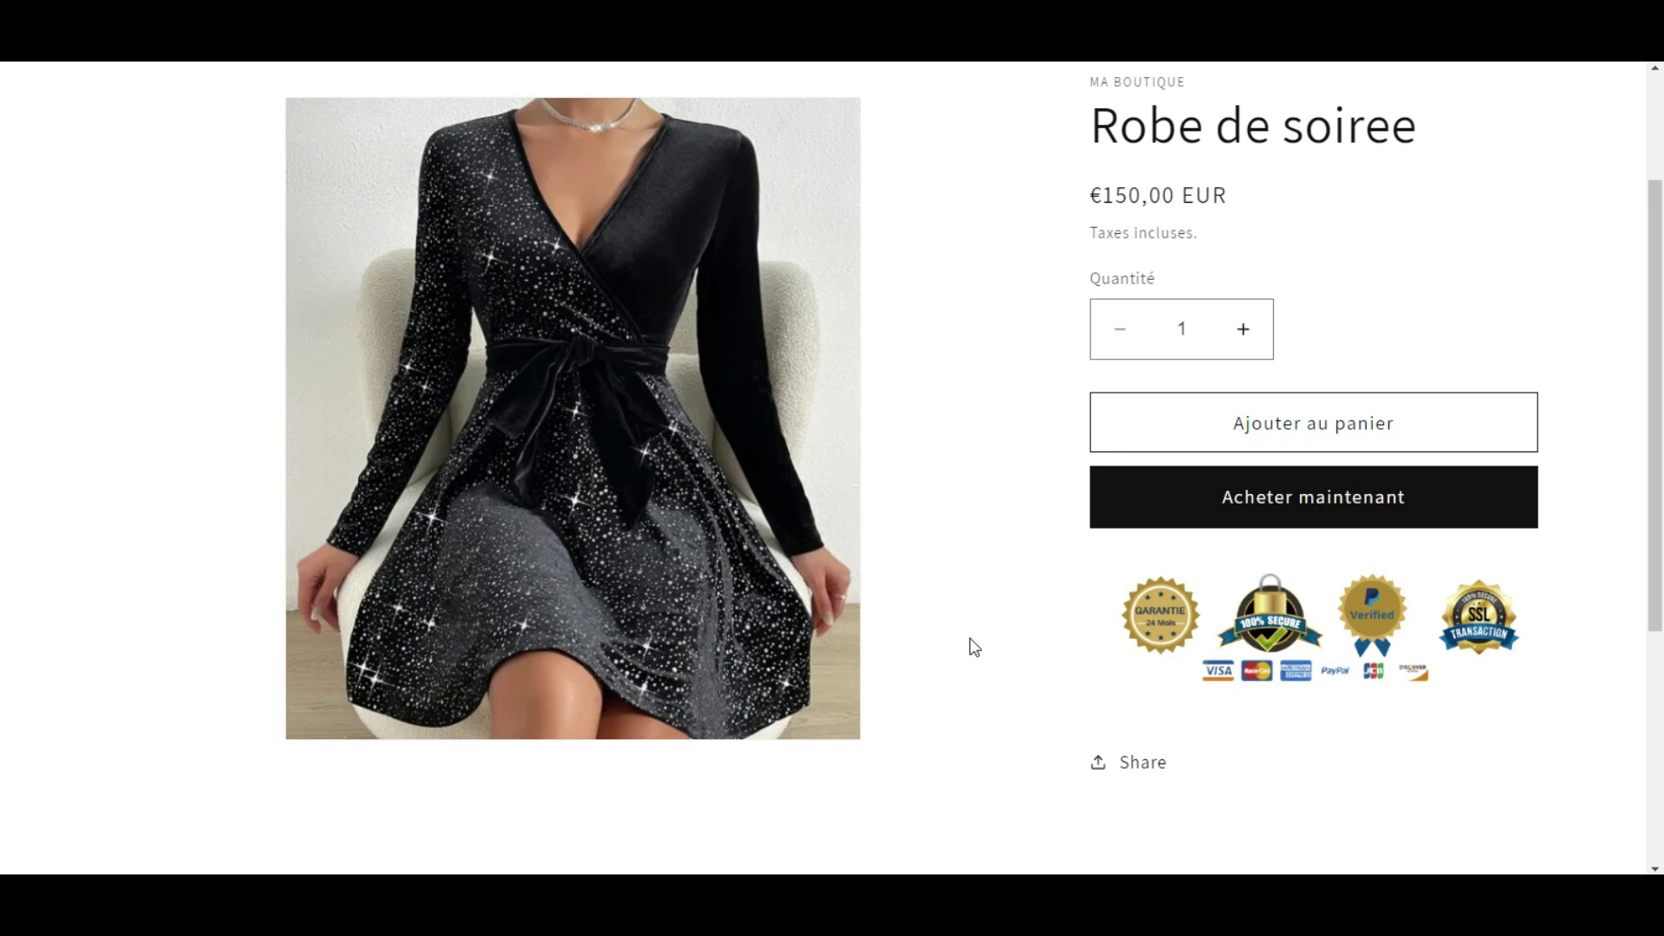
pyautogui.scroll(-3, 989, 653)
pyautogui.scroll(3, 989, 654)
pyautogui.scroll(2, 989, 655)
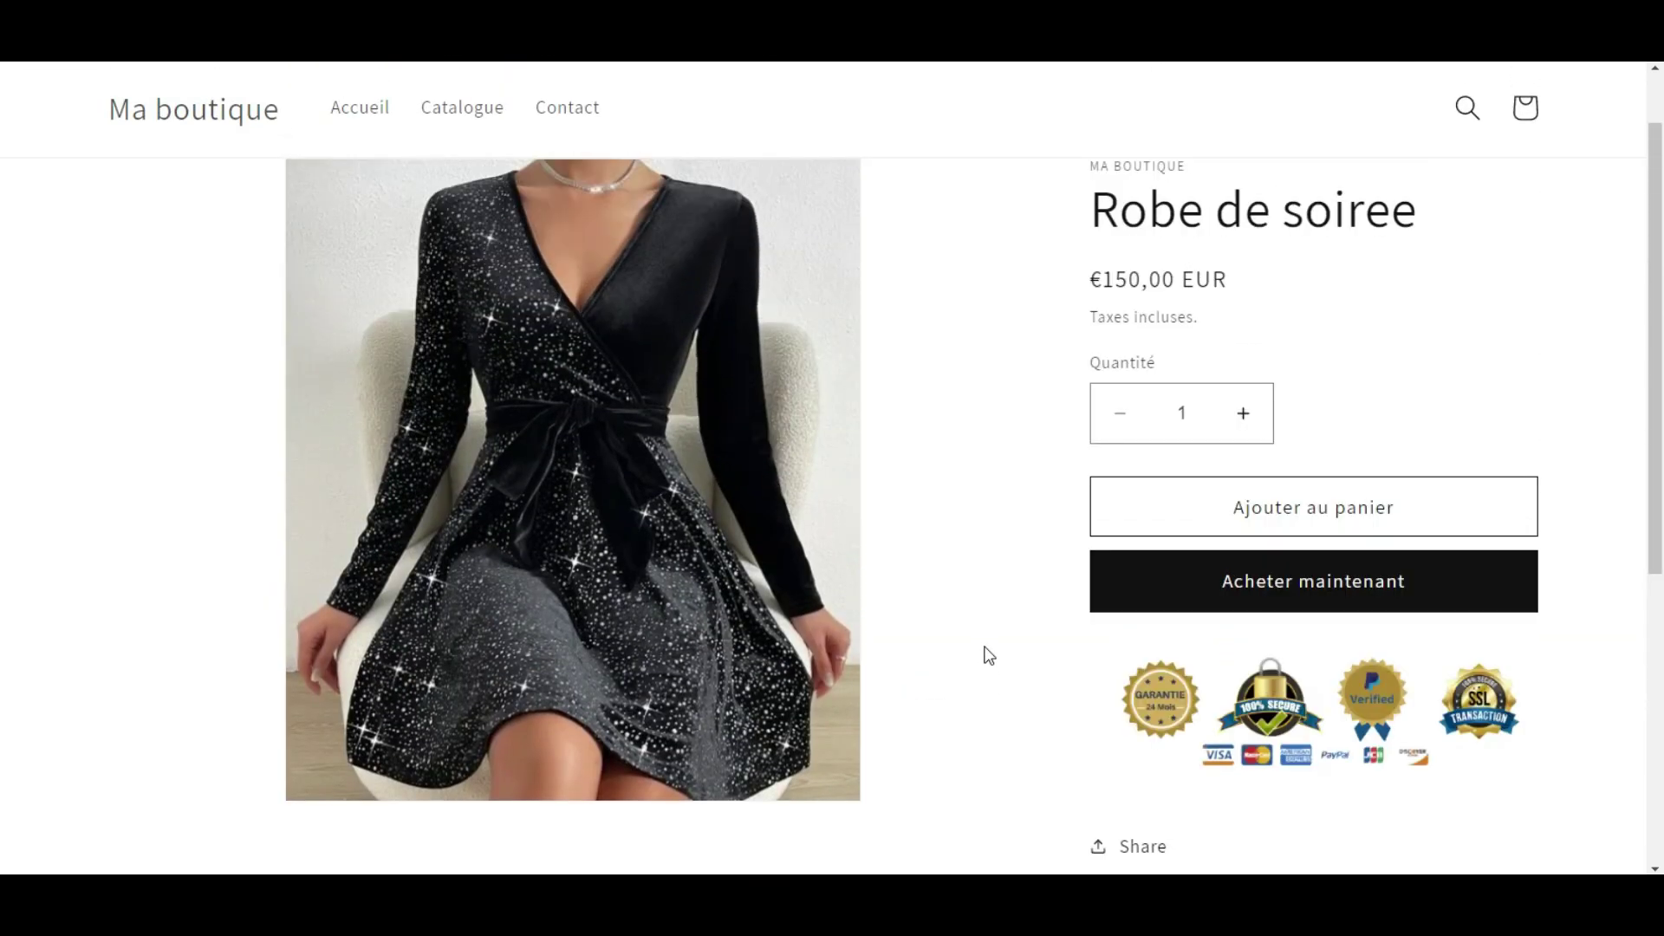
pyautogui.scroll(1, 989, 654)
pyautogui.scroll(-1, 989, 655)
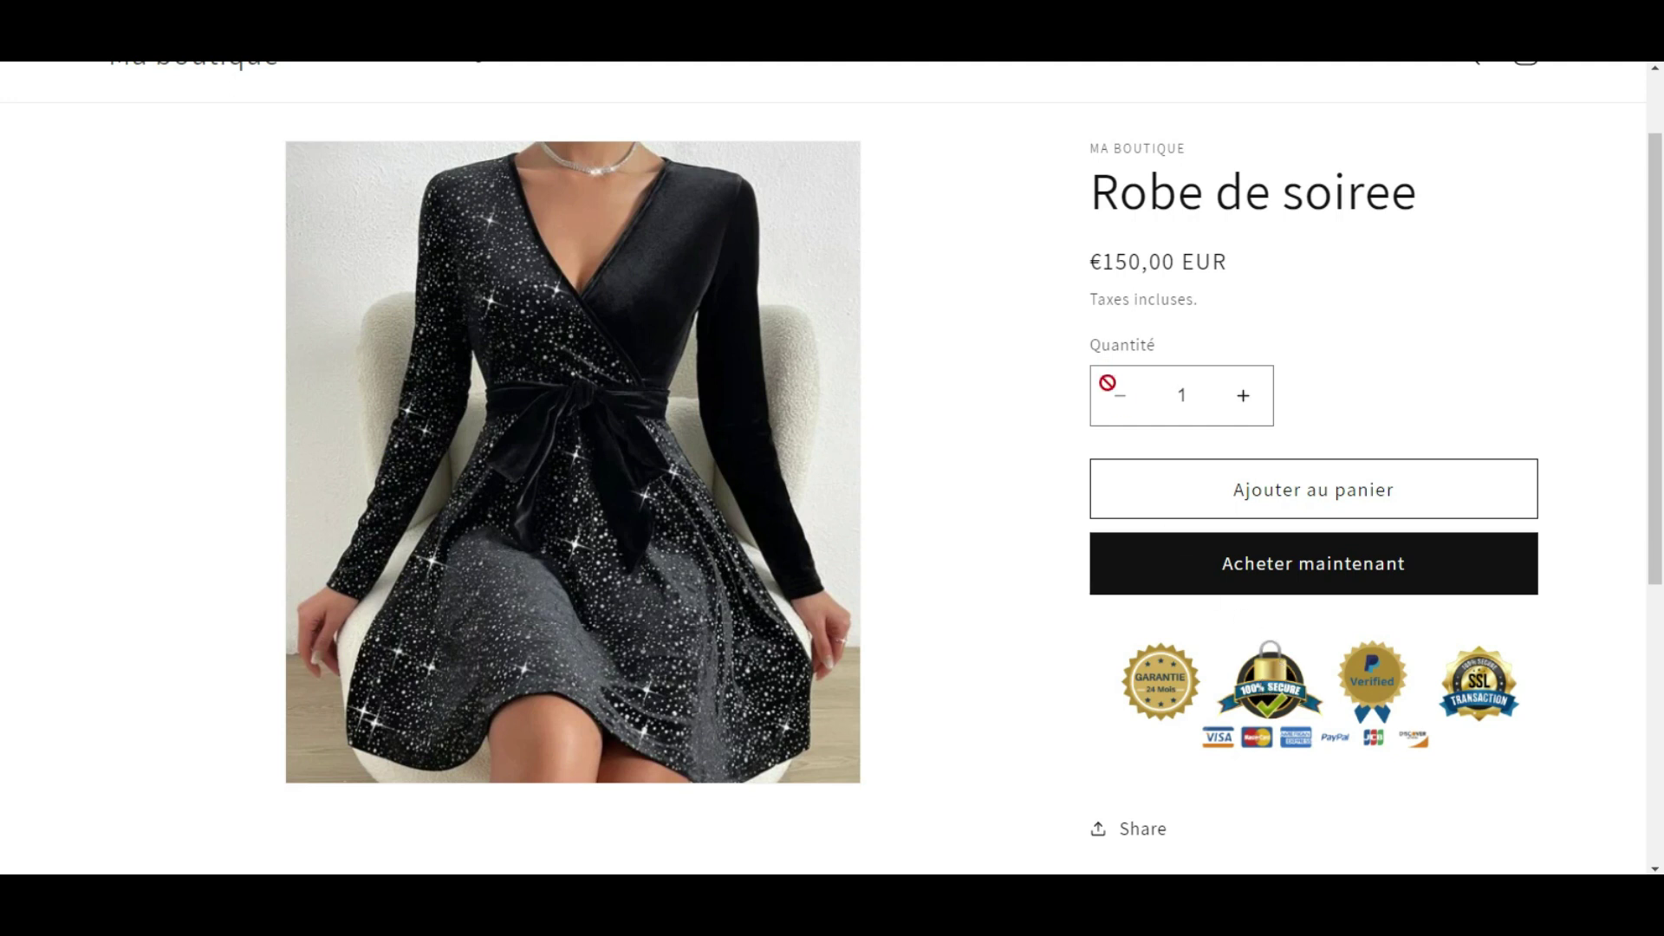
pyautogui.scroll(1, 847, 420)
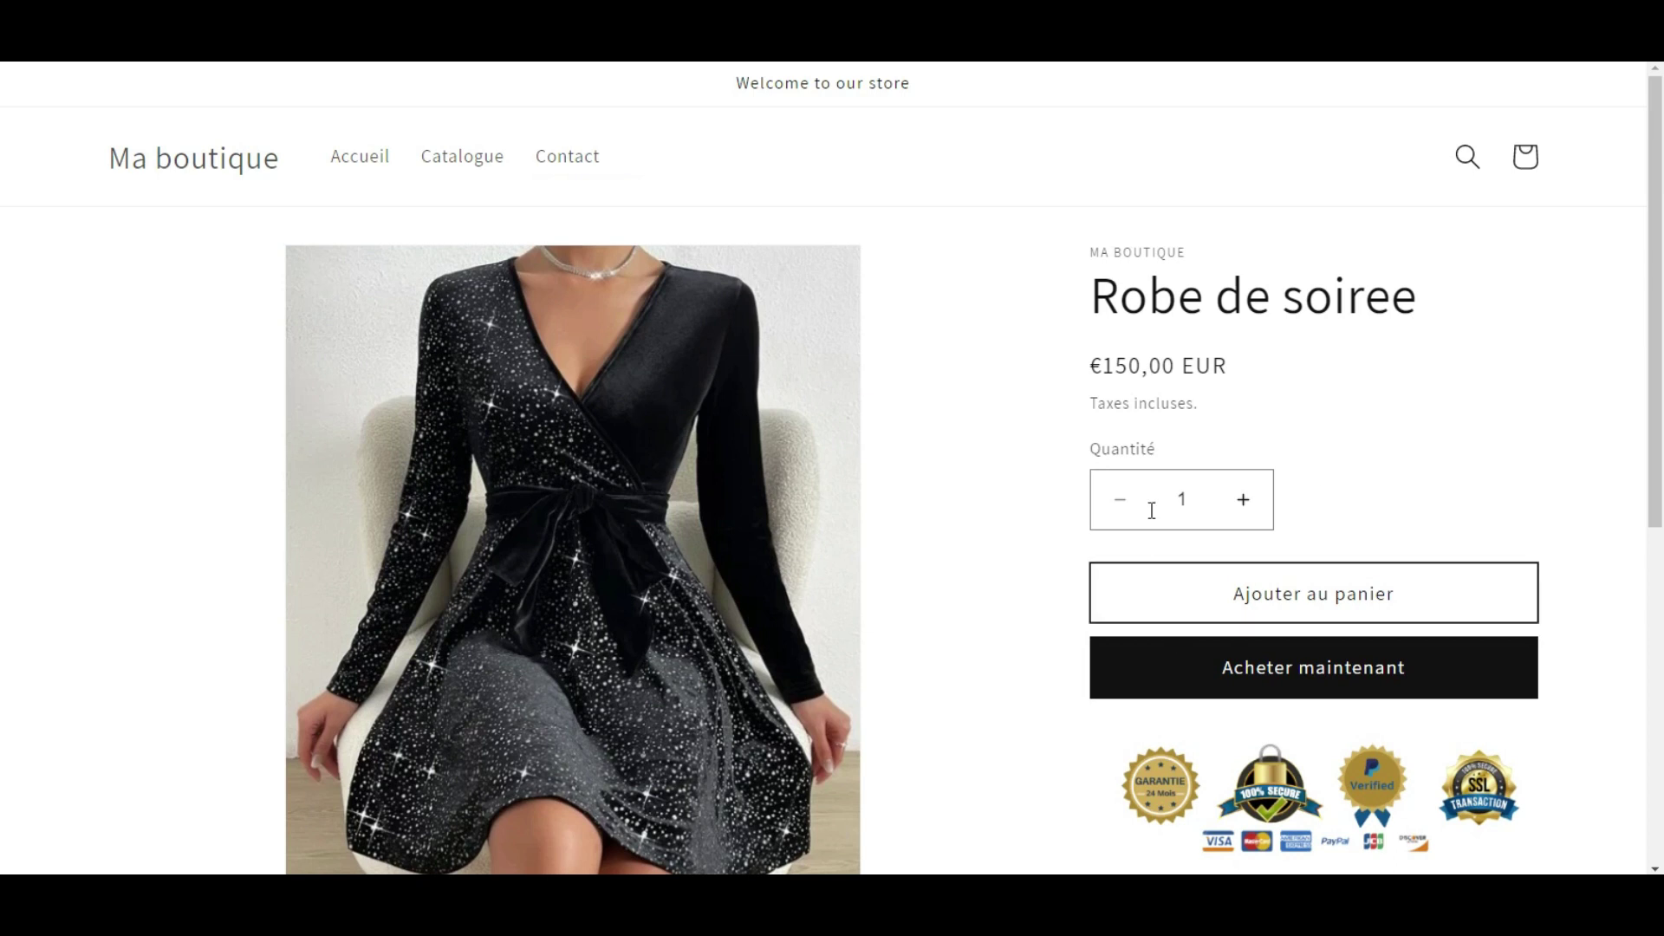
pyautogui.scroll(-1, 1135, 498)
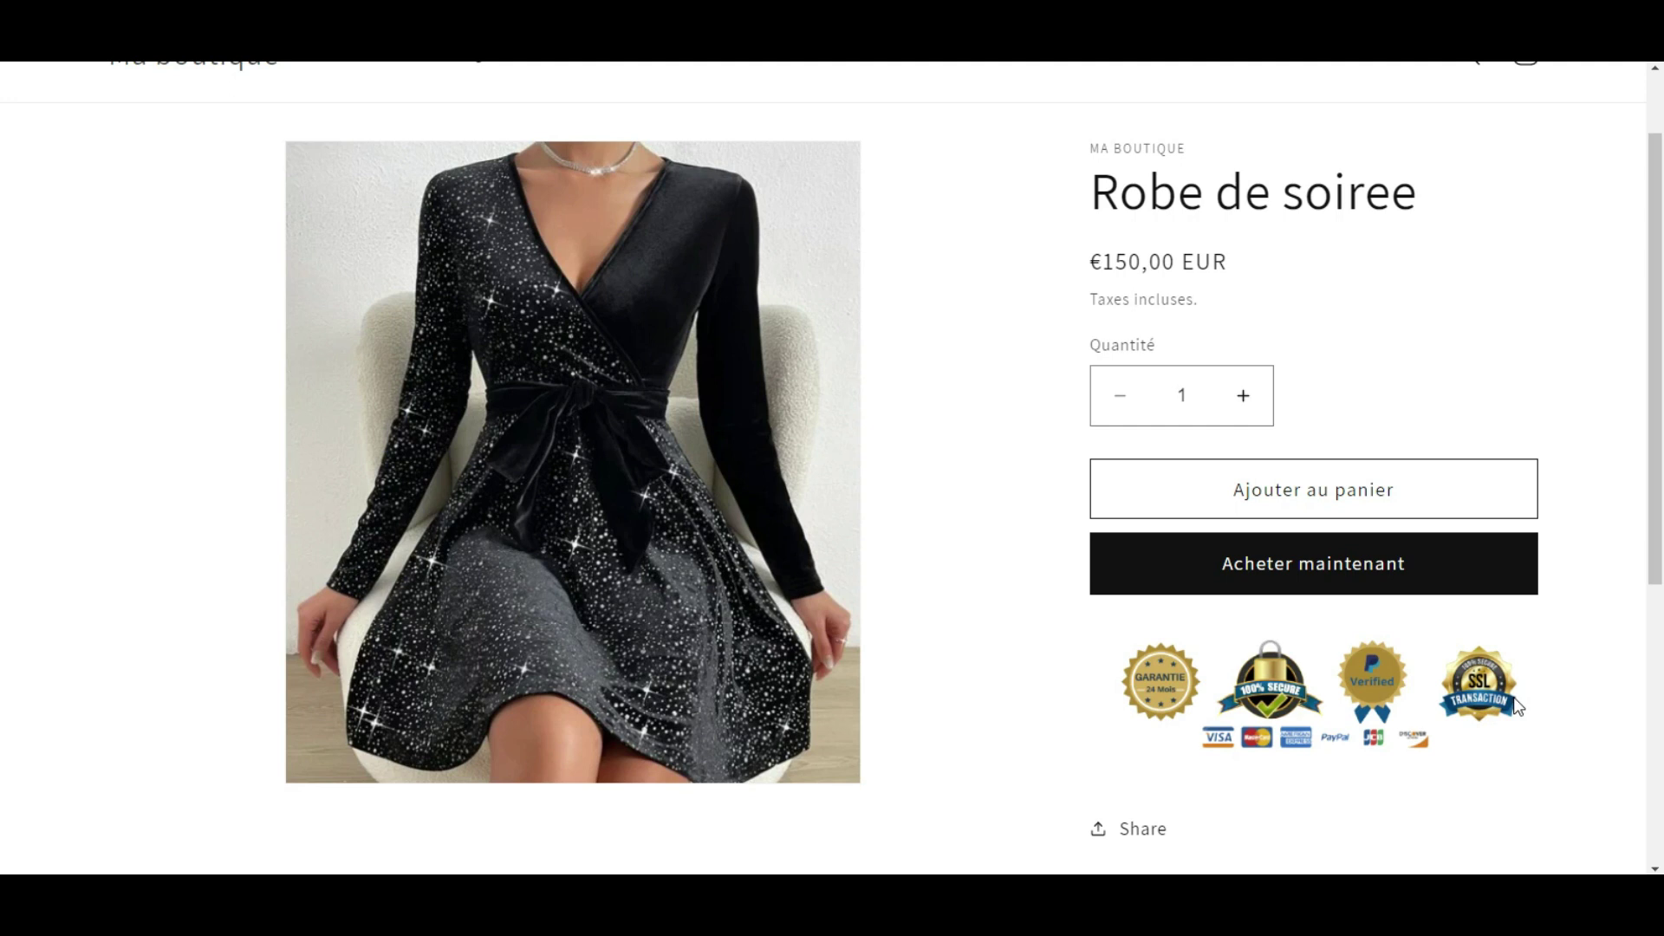
pyautogui.scroll(-3, 1517, 707)
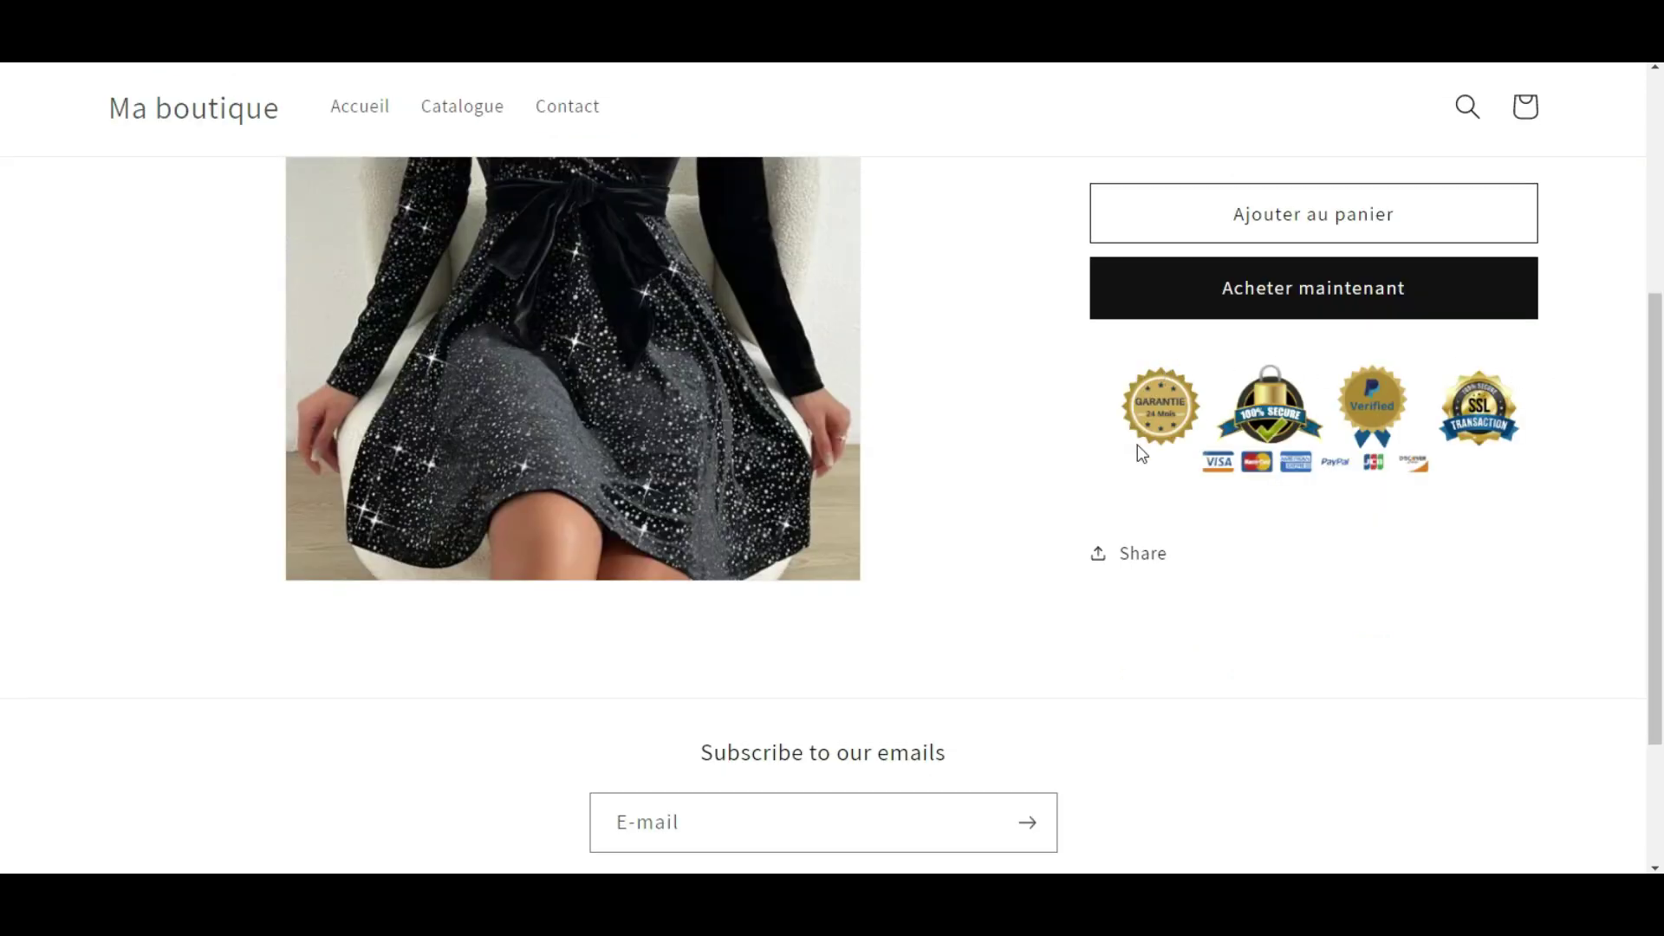